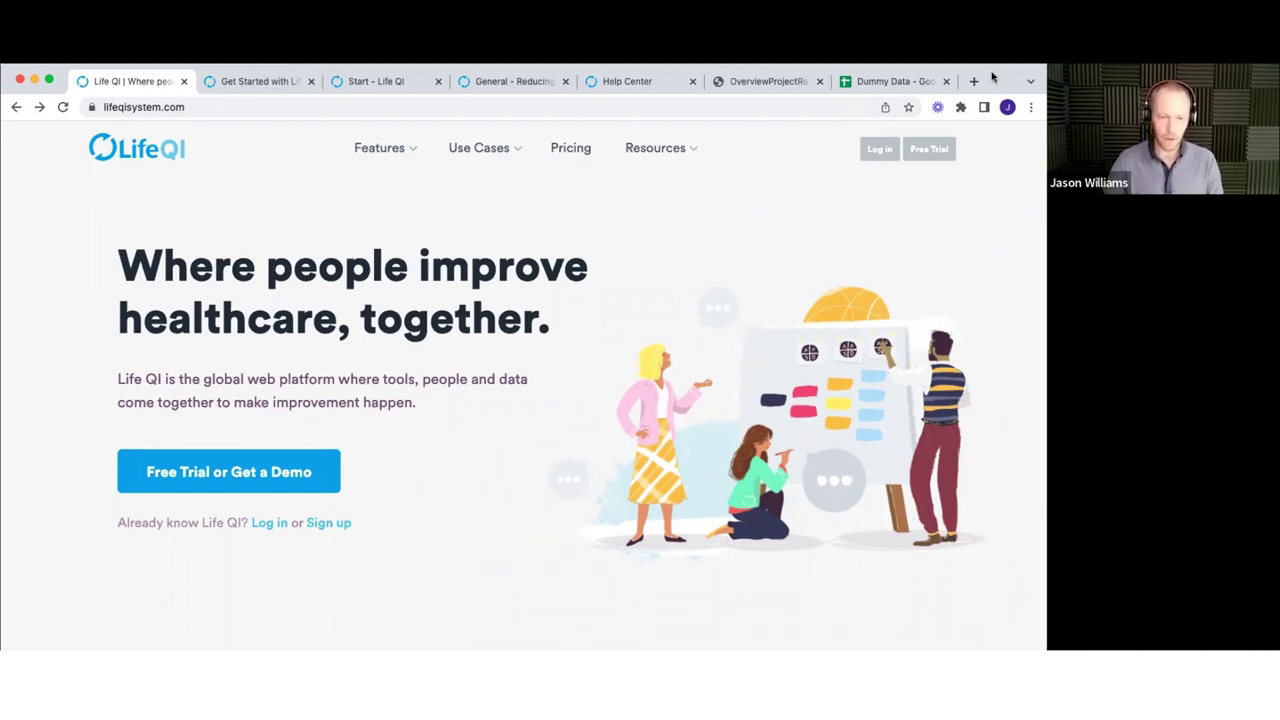
- Show the Features overview, then display the Use Cases and Resources mega-menus
click(352, 148)
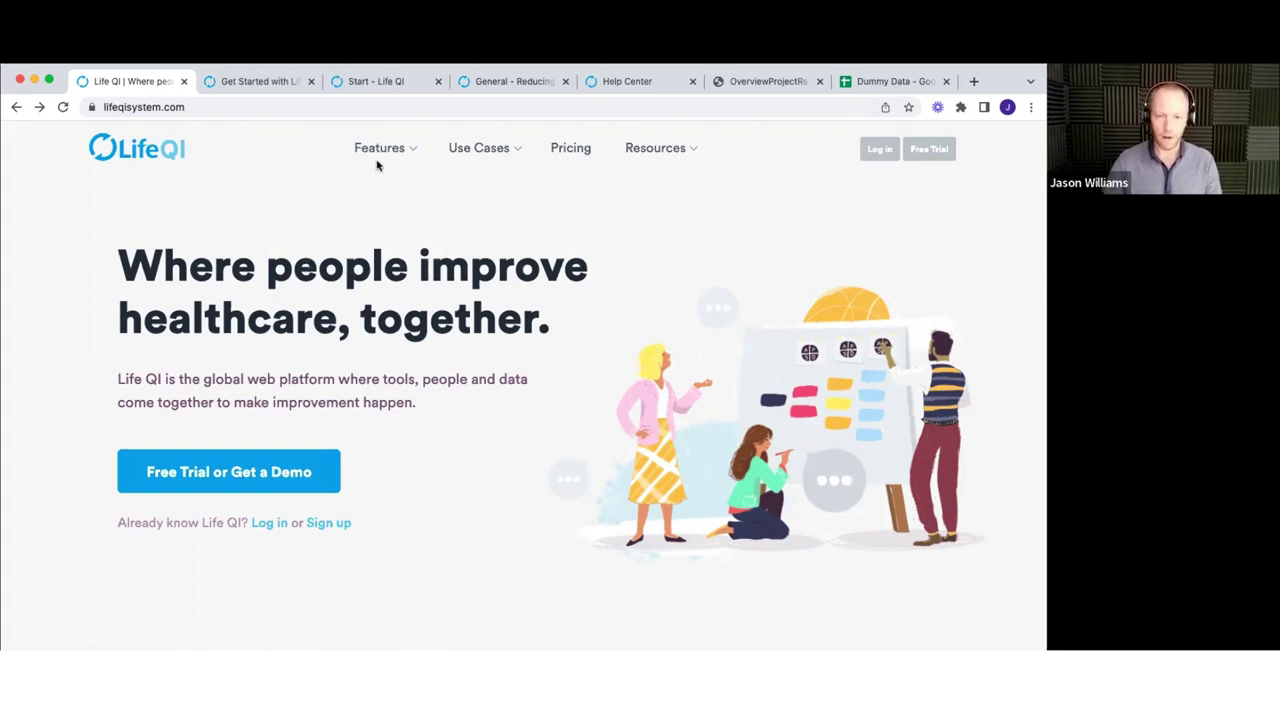
mouse_move(378, 160)
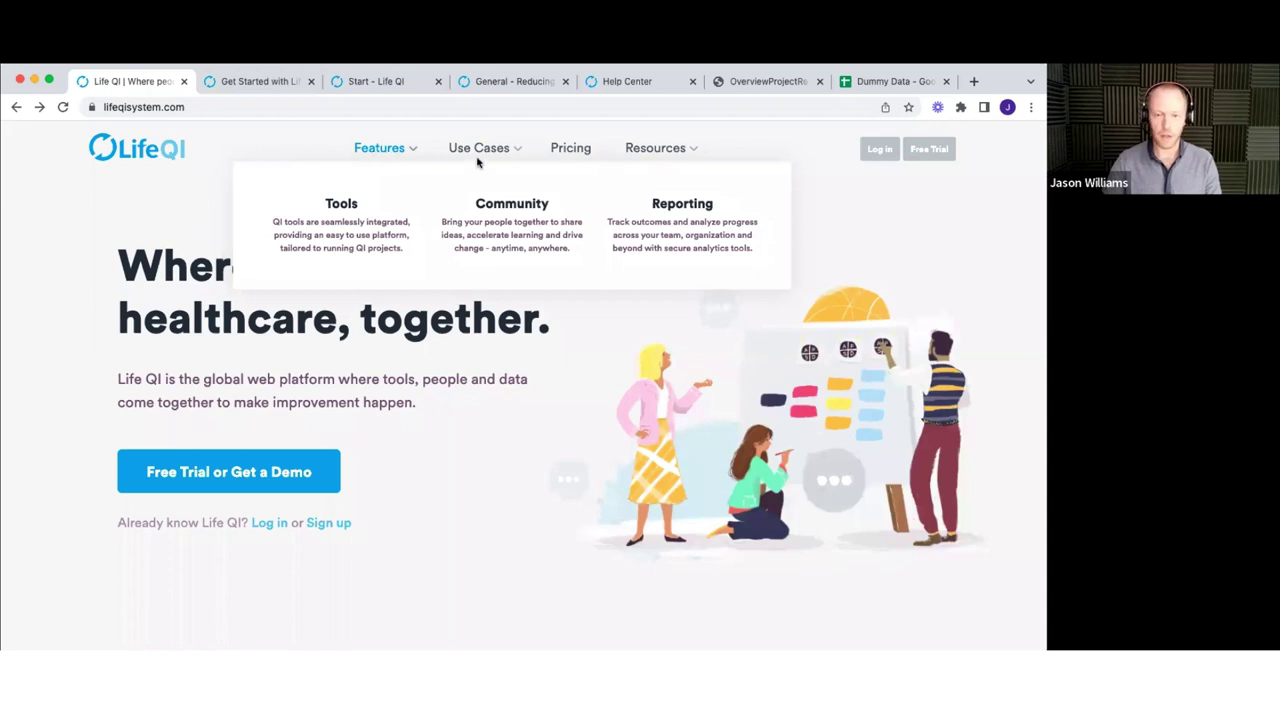
mouse_move(478, 150)
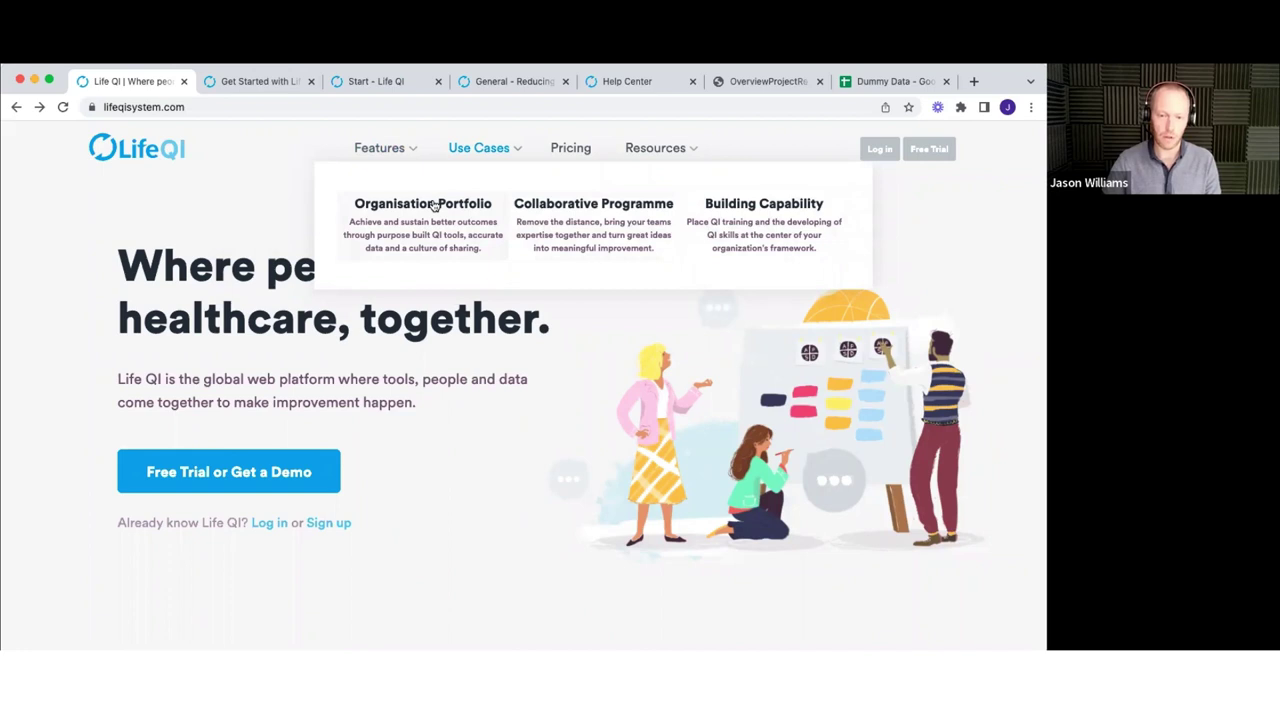
mouse_move(648, 155)
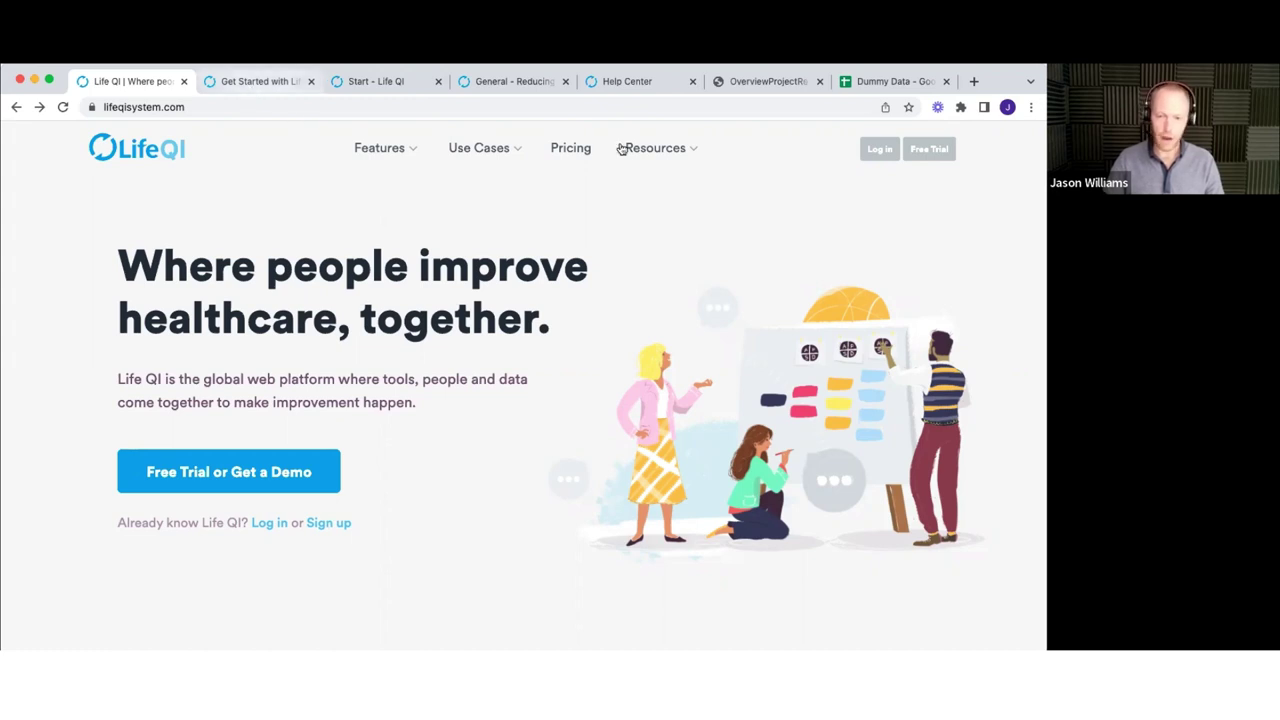
- Close the Resources mega-menu to reveal the 'Where people improve healthcare, together.' banner
mouse_move(636, 150)
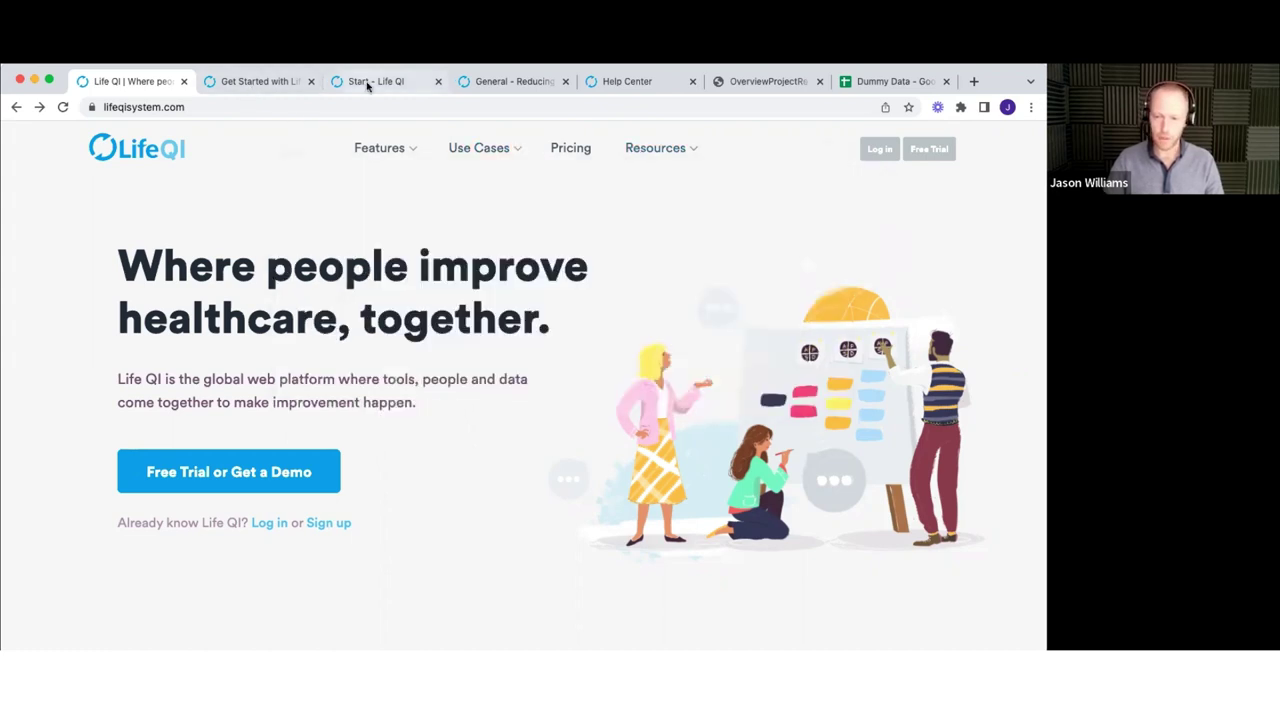
- Switch to the Get started with Life QI page and read the General User, Sponsor, Admin and Guru cards
click(252, 83)
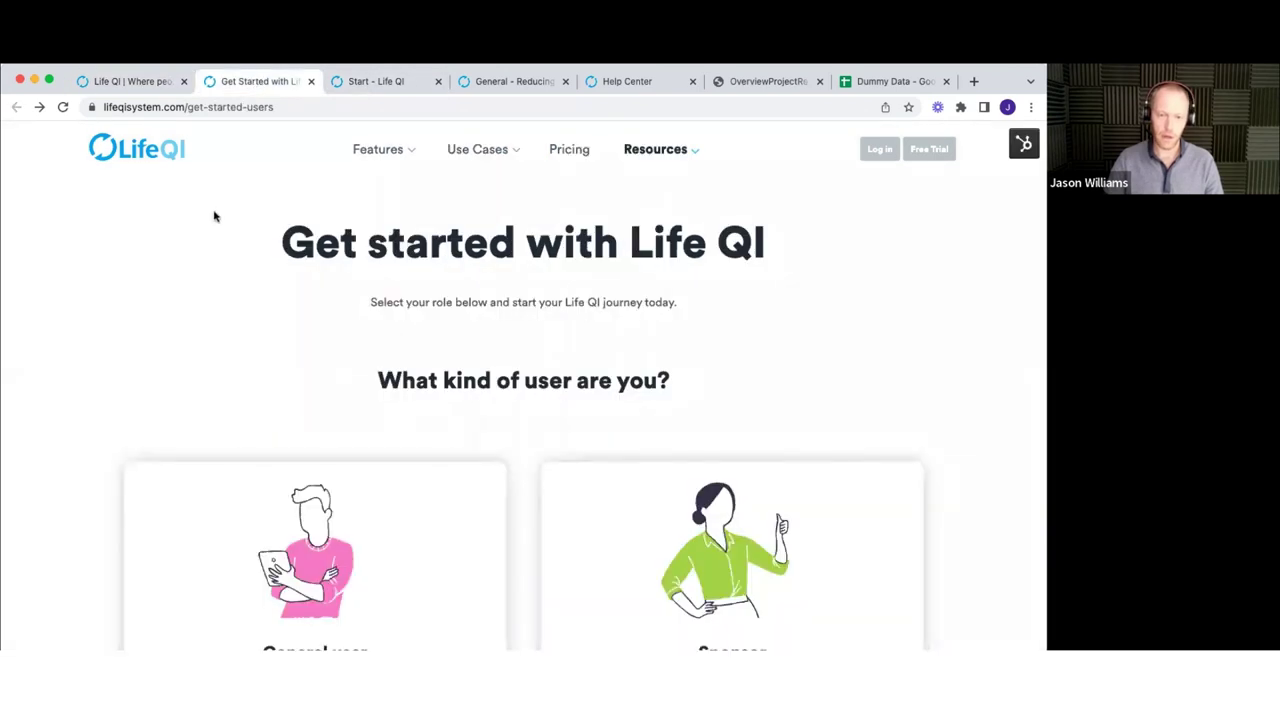
scroll(213, 216, down, 2)
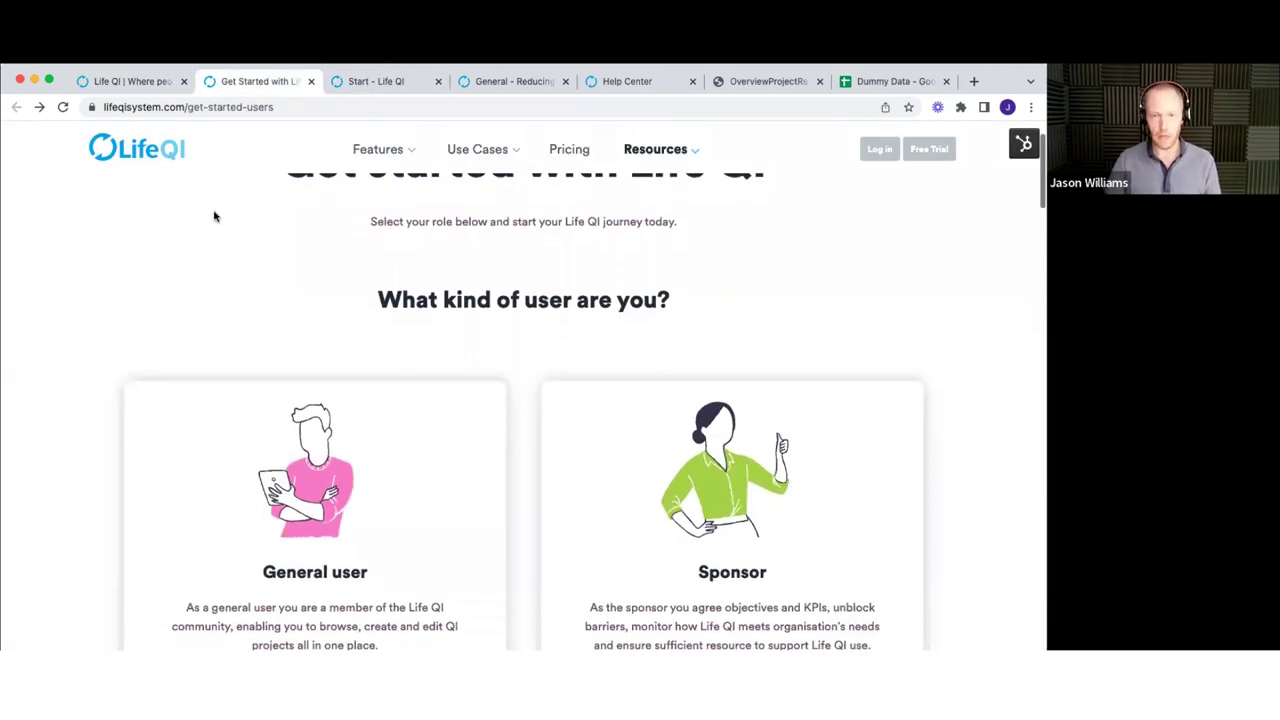
scroll(213, 216, down, 2)
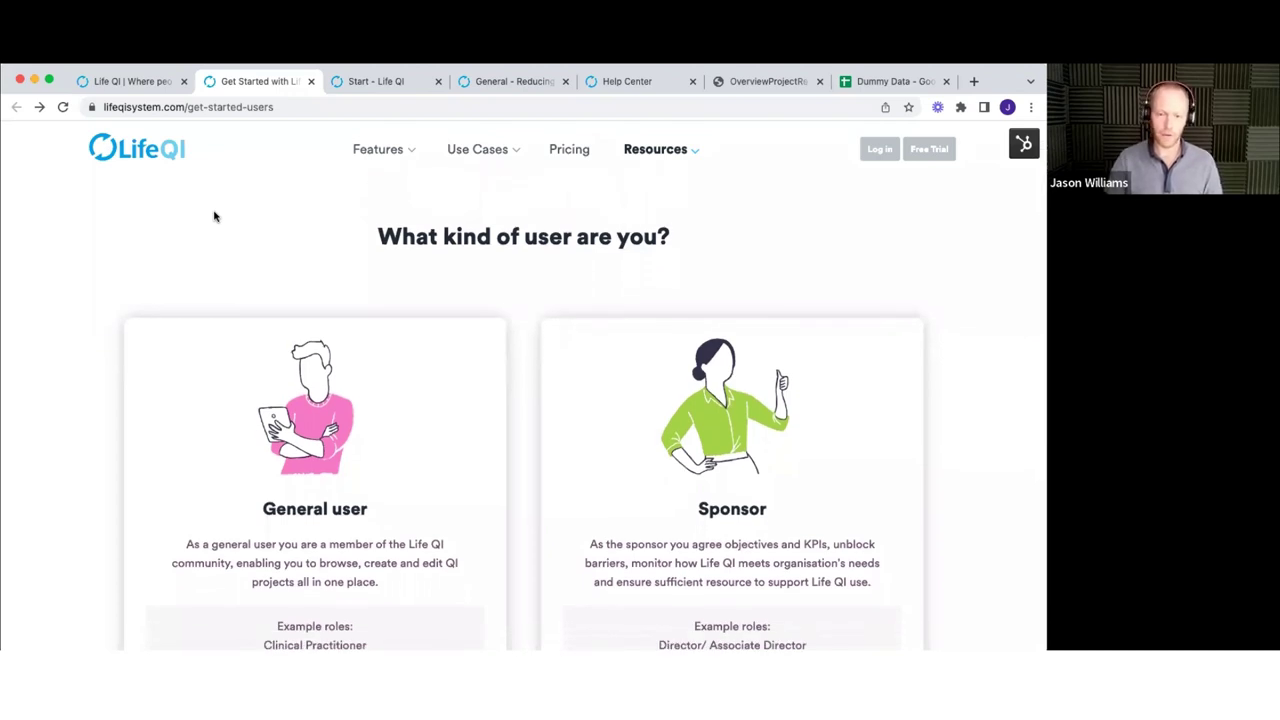
scroll(214, 216, down, 3)
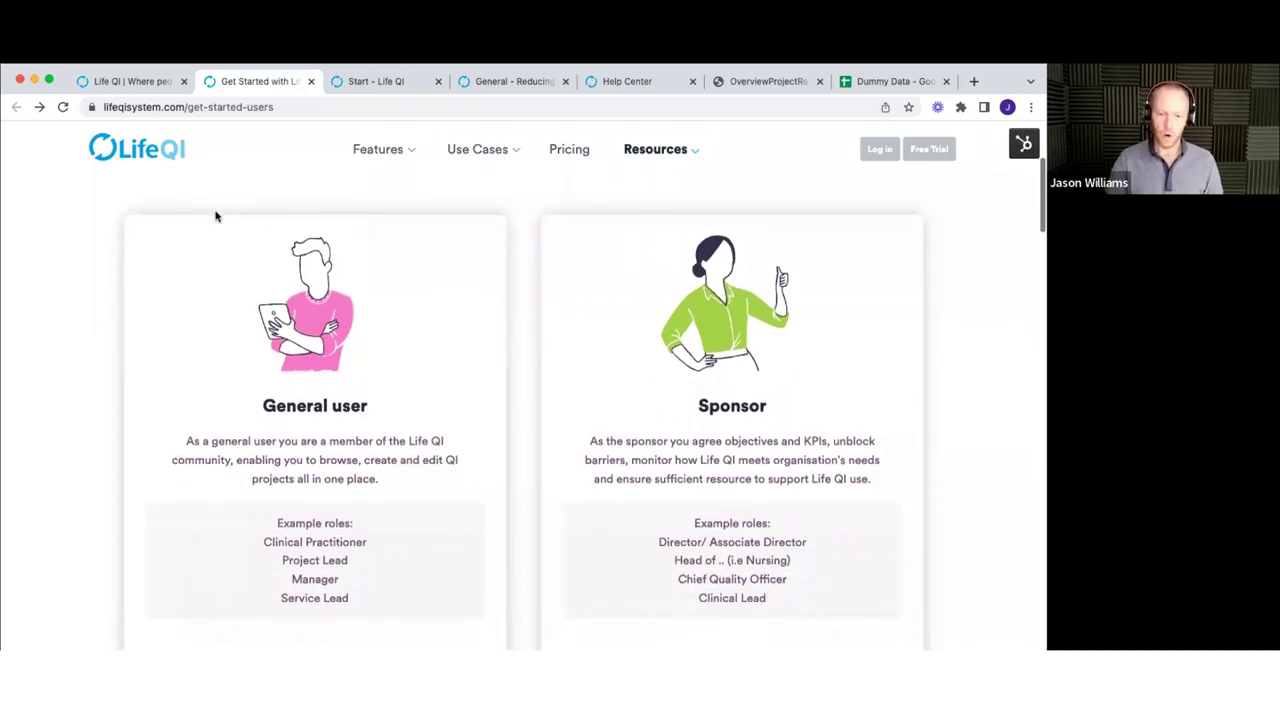
scroll(215, 216, down, 1)
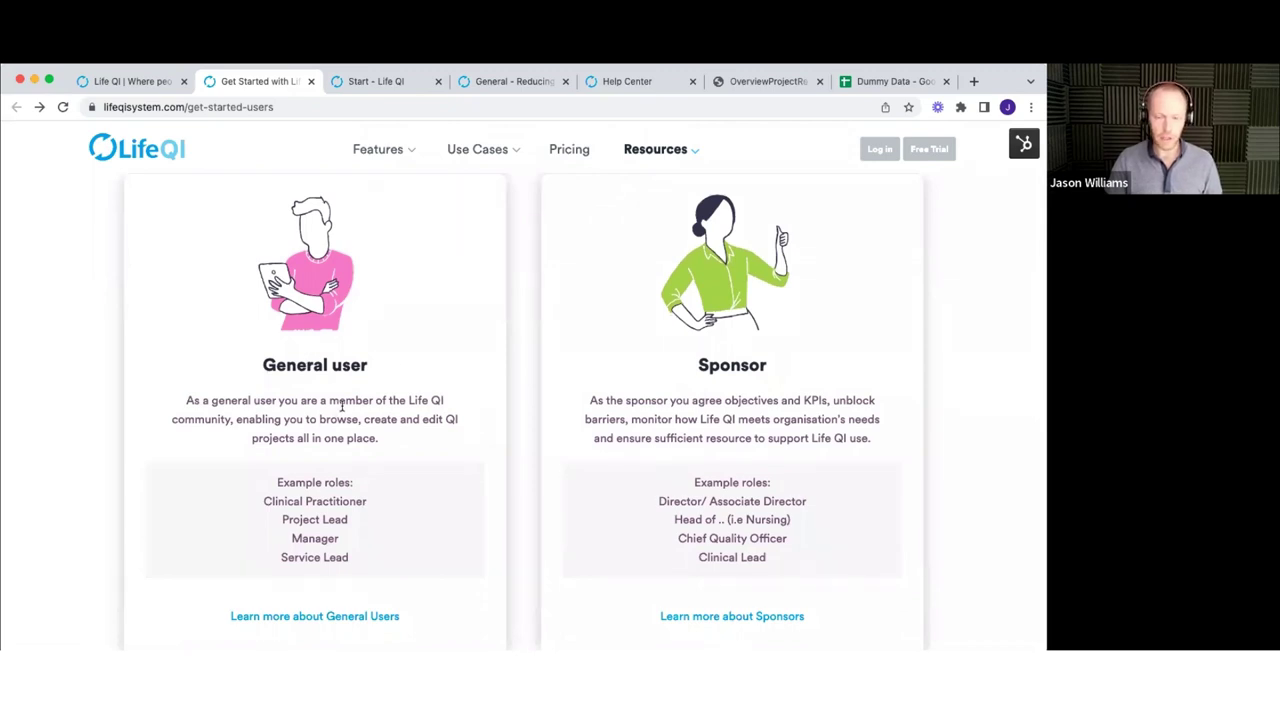
scroll(342, 404, down, 2)
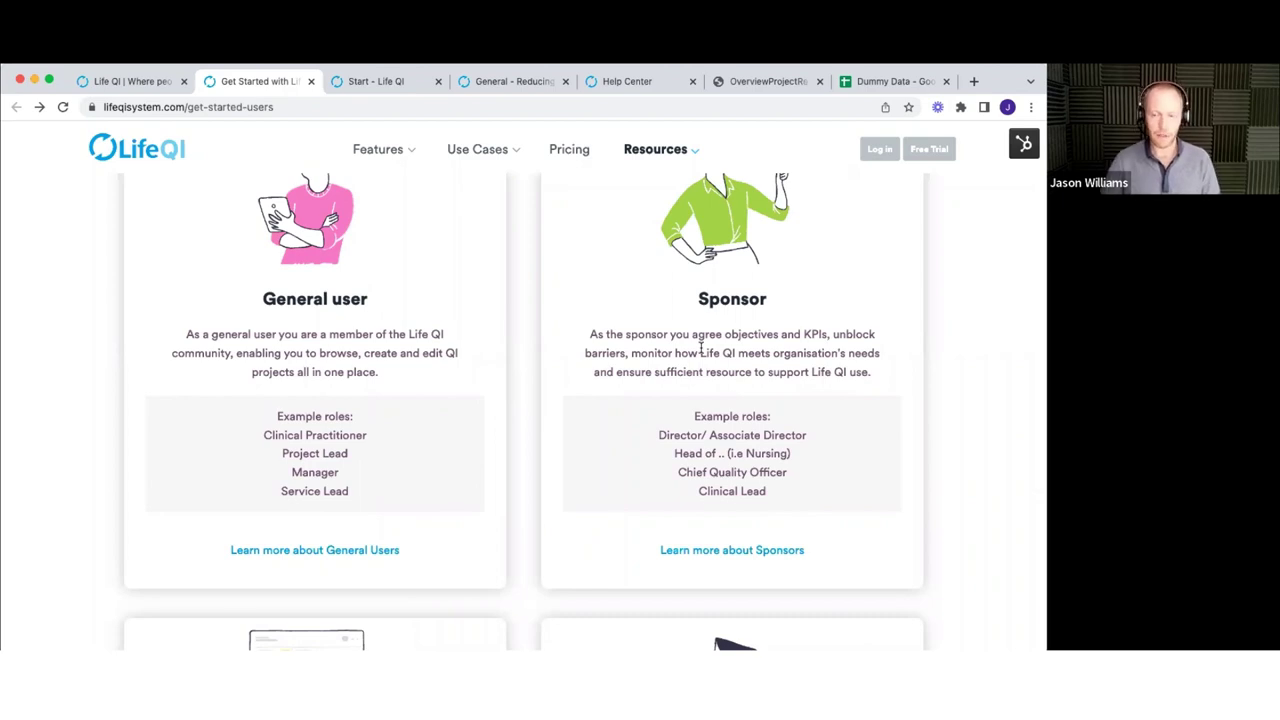
scroll(700, 347, down, 4)
scroll(700, 347, down, 4)
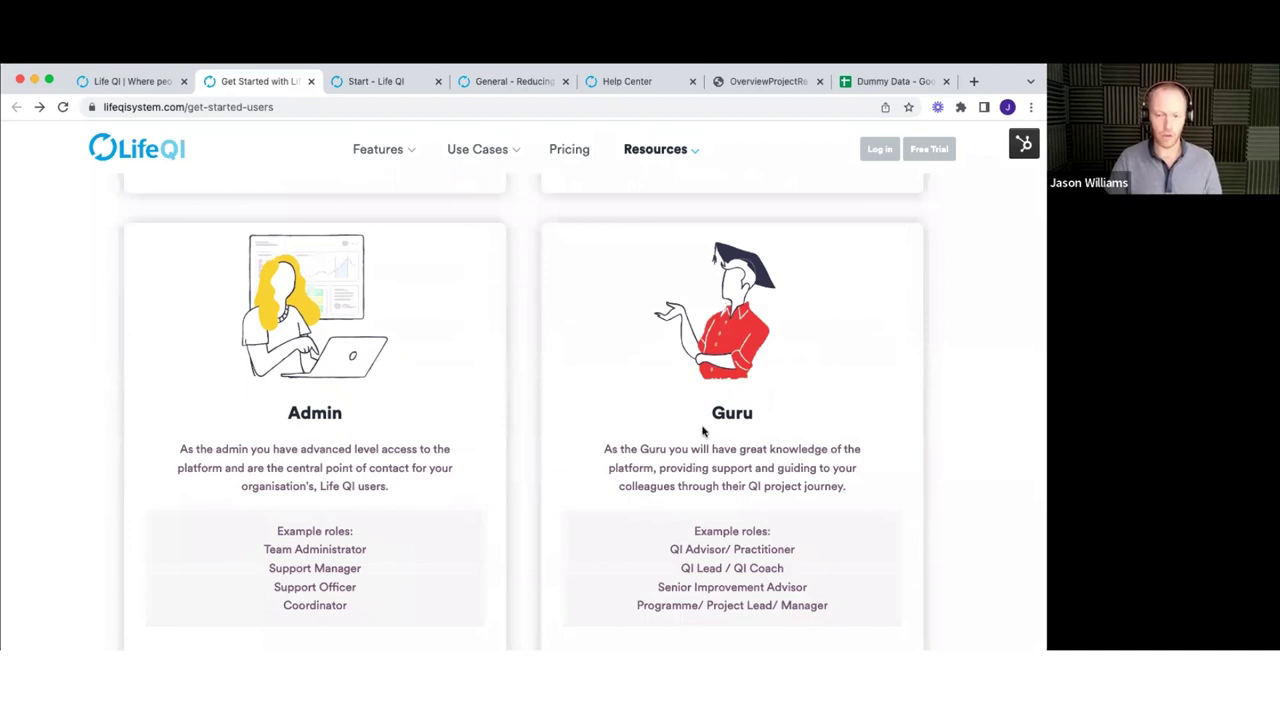
scroll(703, 430, down, 1)
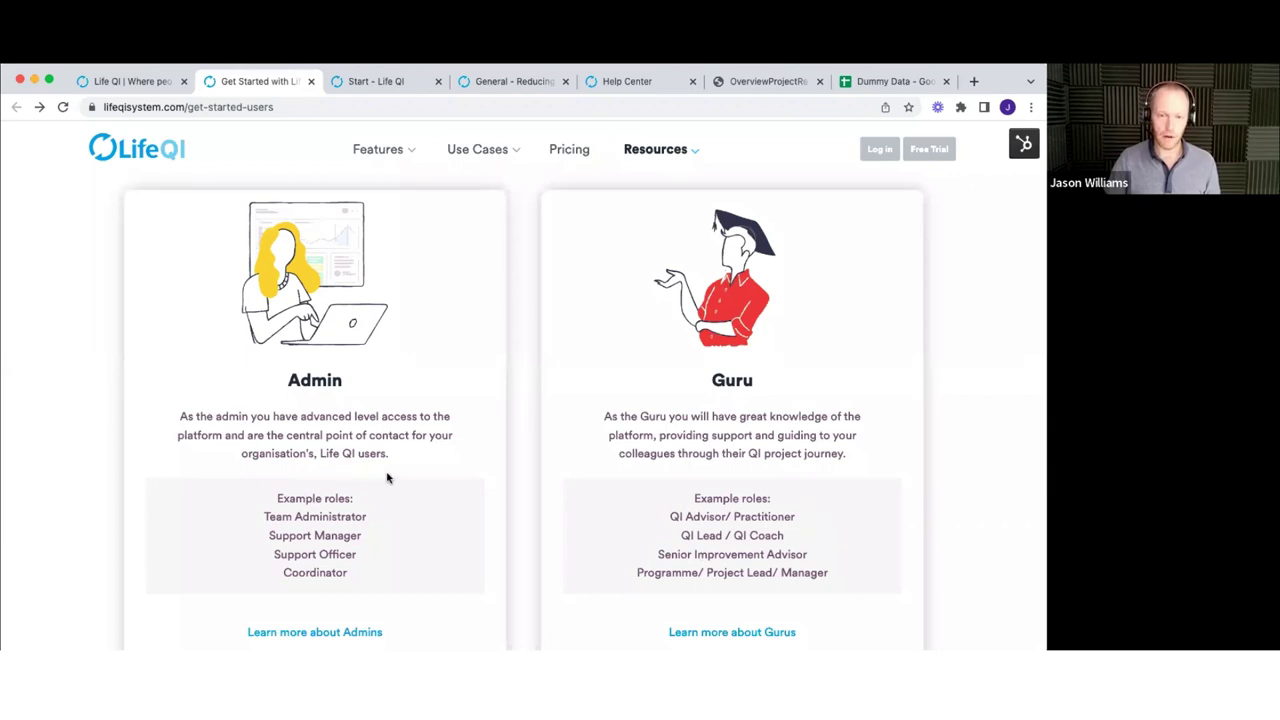
scroll(388, 478, up, 5)
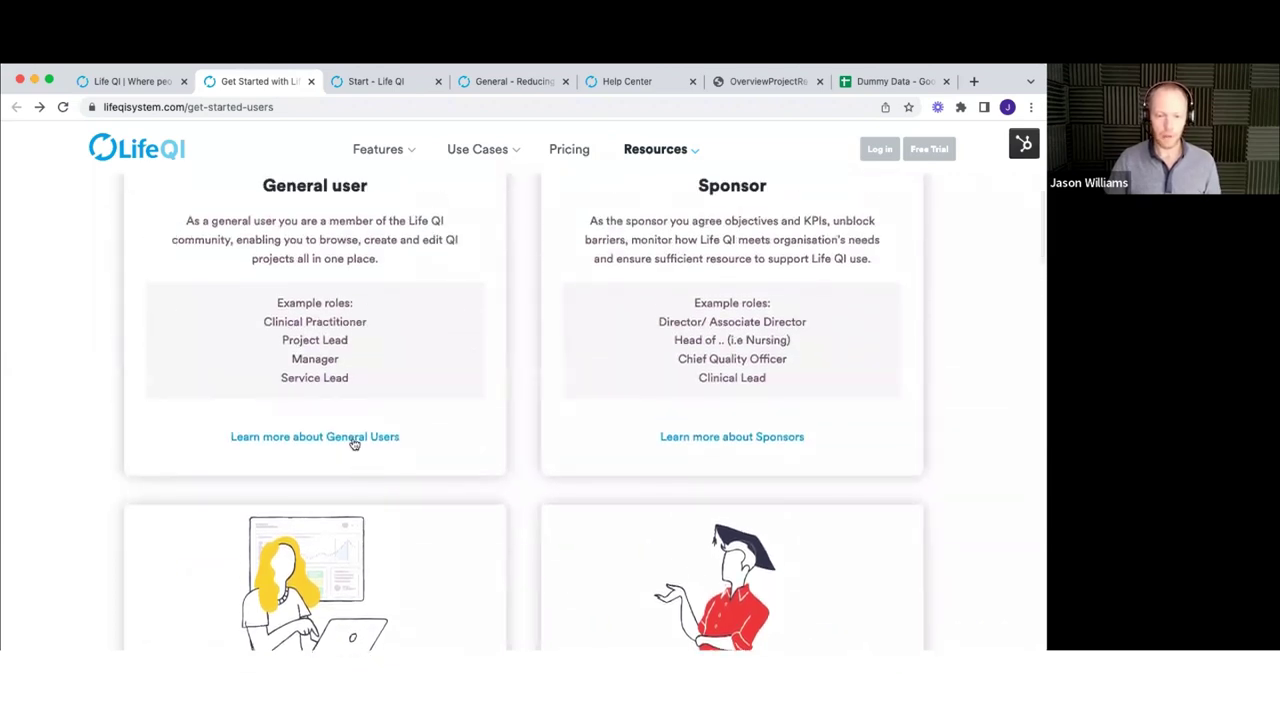
- Read the General Users guide's profile setup, QI project creation and running-project steps
click(354, 437)
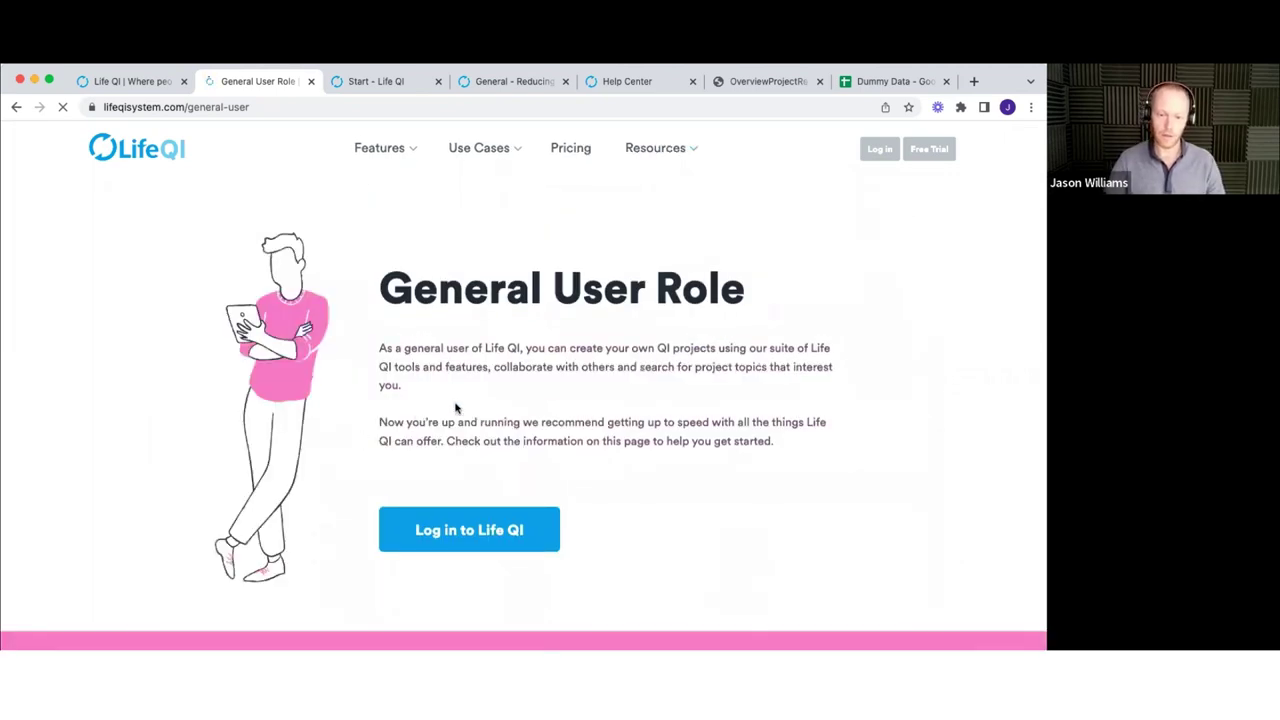
scroll(455, 407, down, 5)
scroll(455, 407, down, 3)
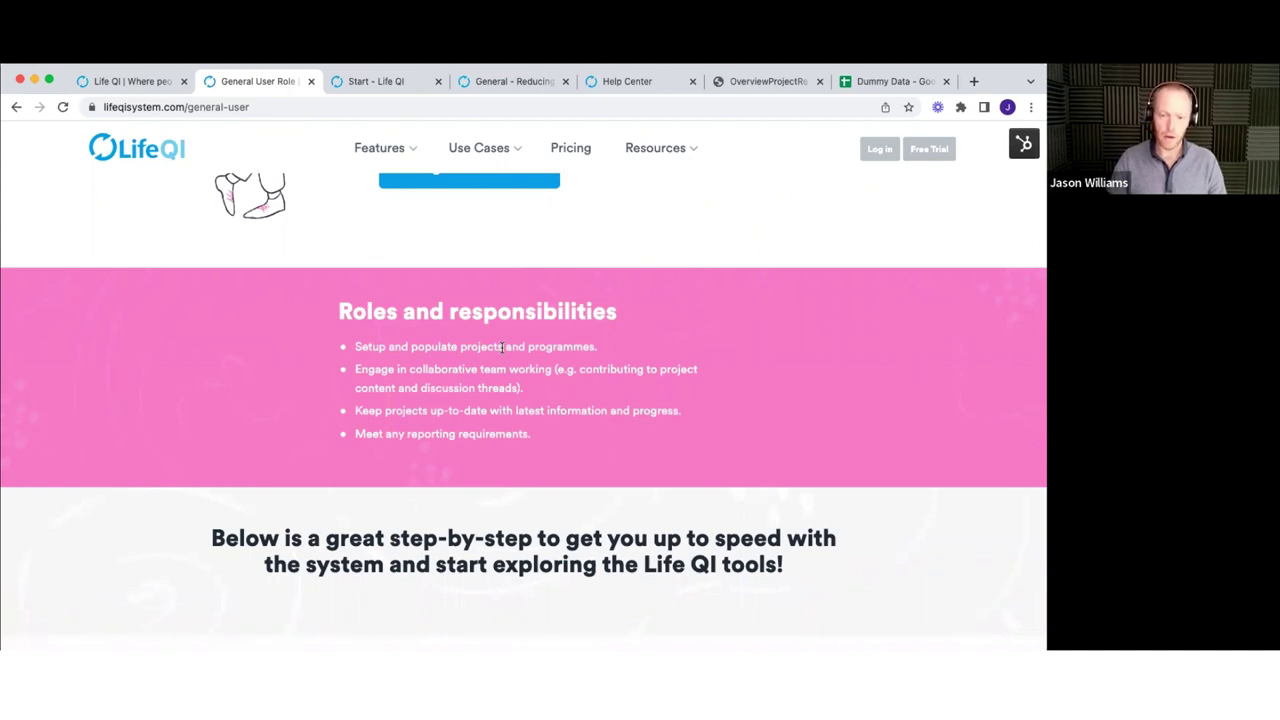
scroll(501, 347, down, 1)
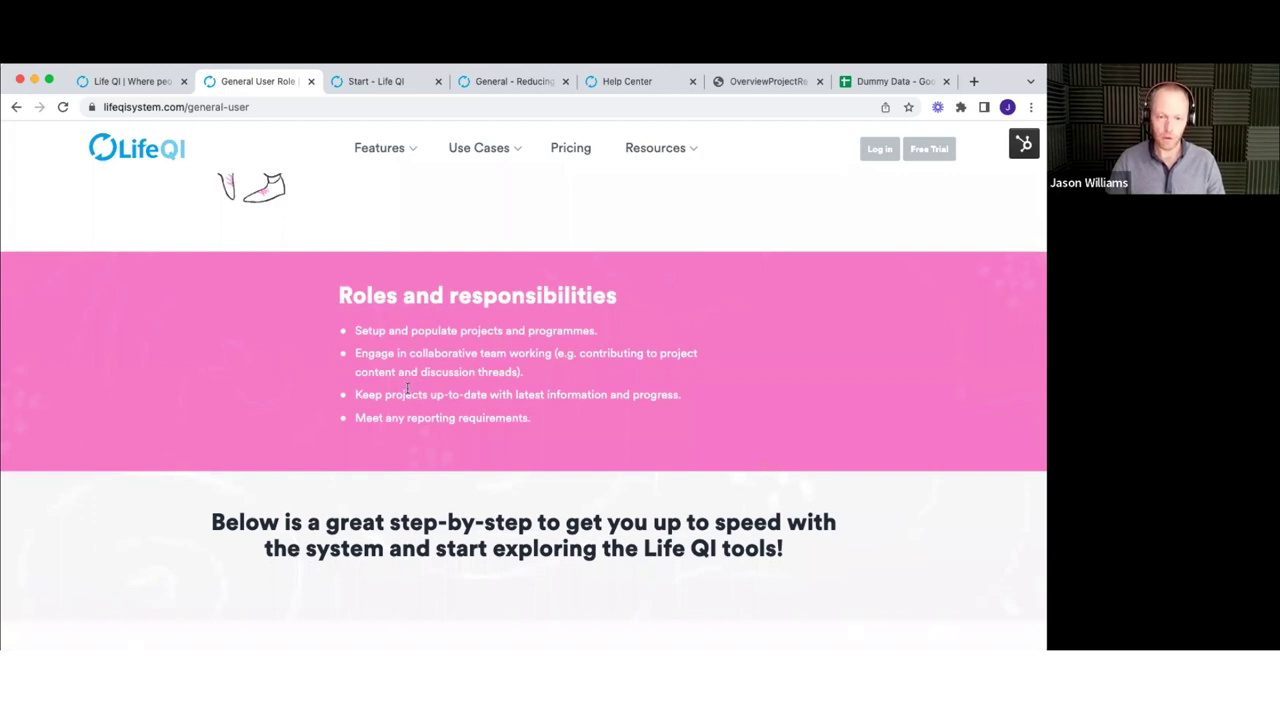
scroll(407, 385, down, 3)
scroll(410, 420, down, 8)
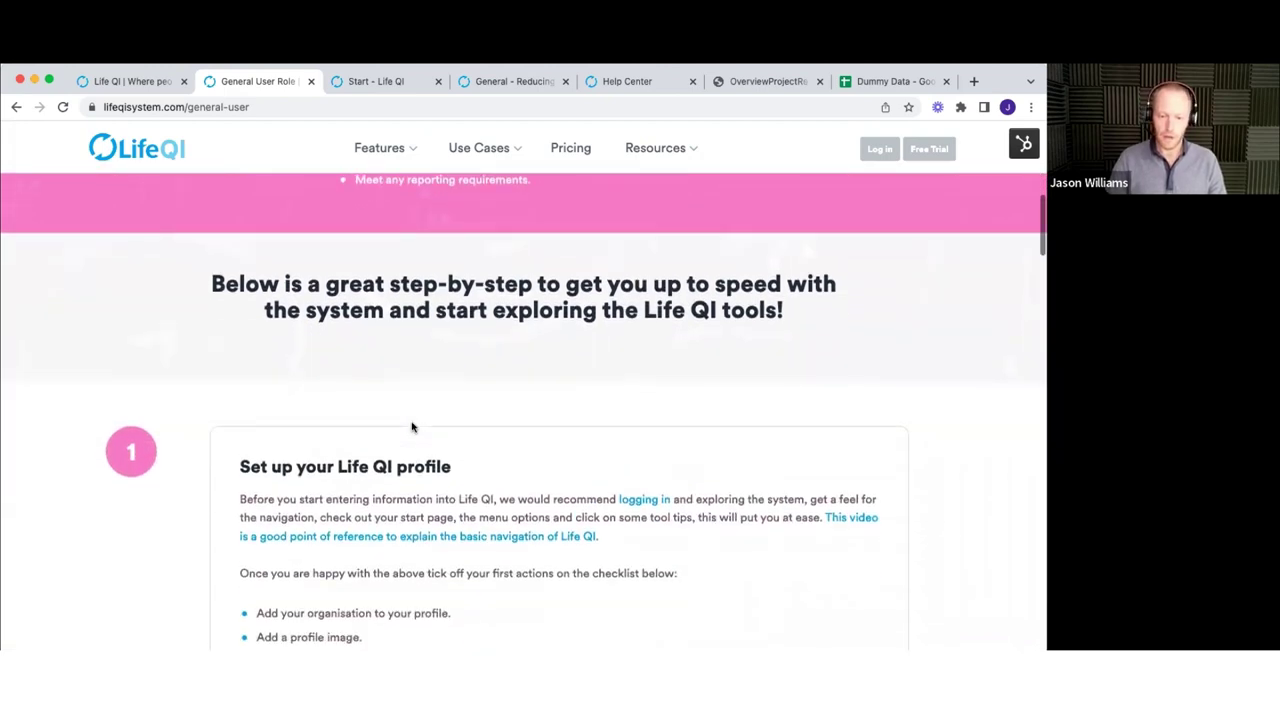
scroll(411, 427, down, 3)
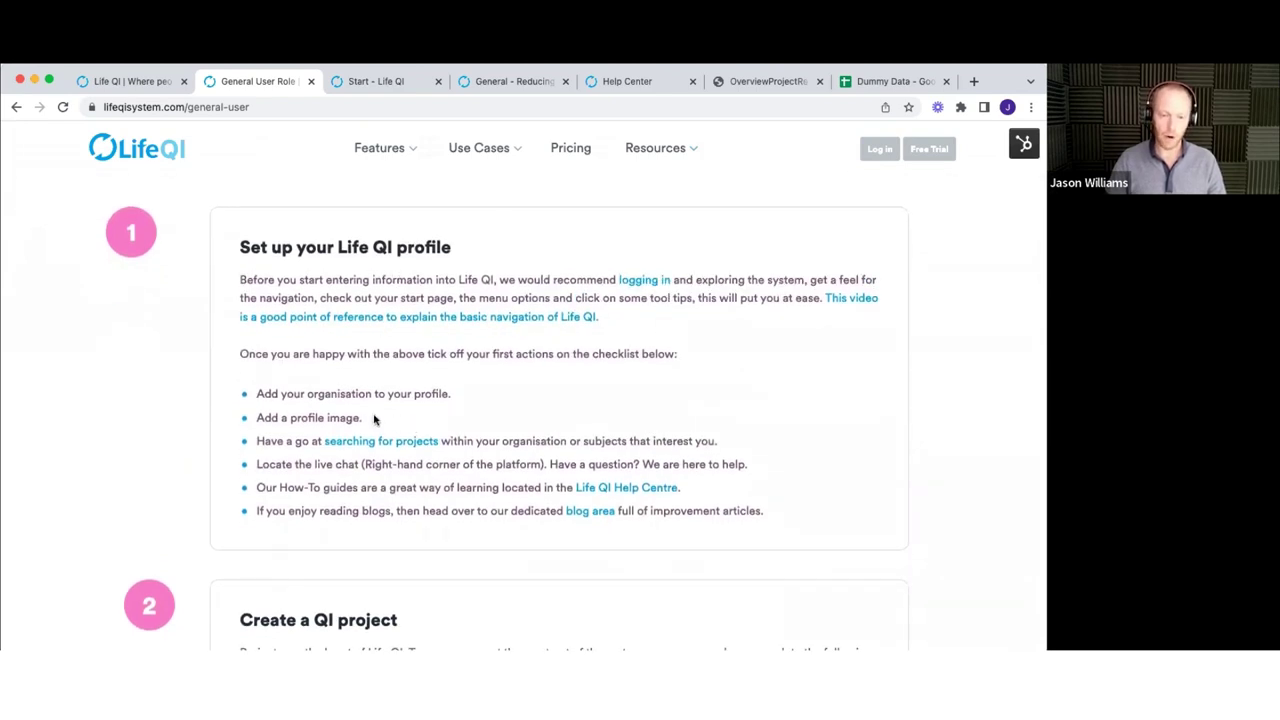
scroll(374, 420, down, 2)
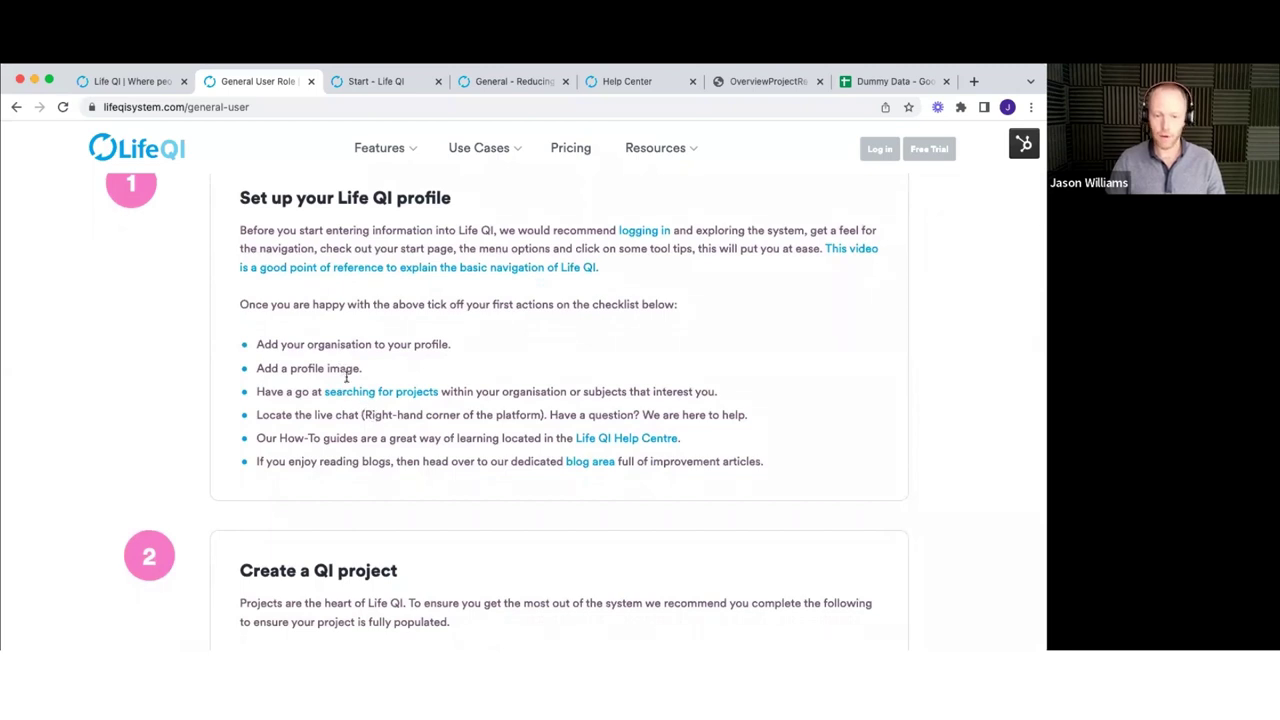
scroll(367, 405, down, 3)
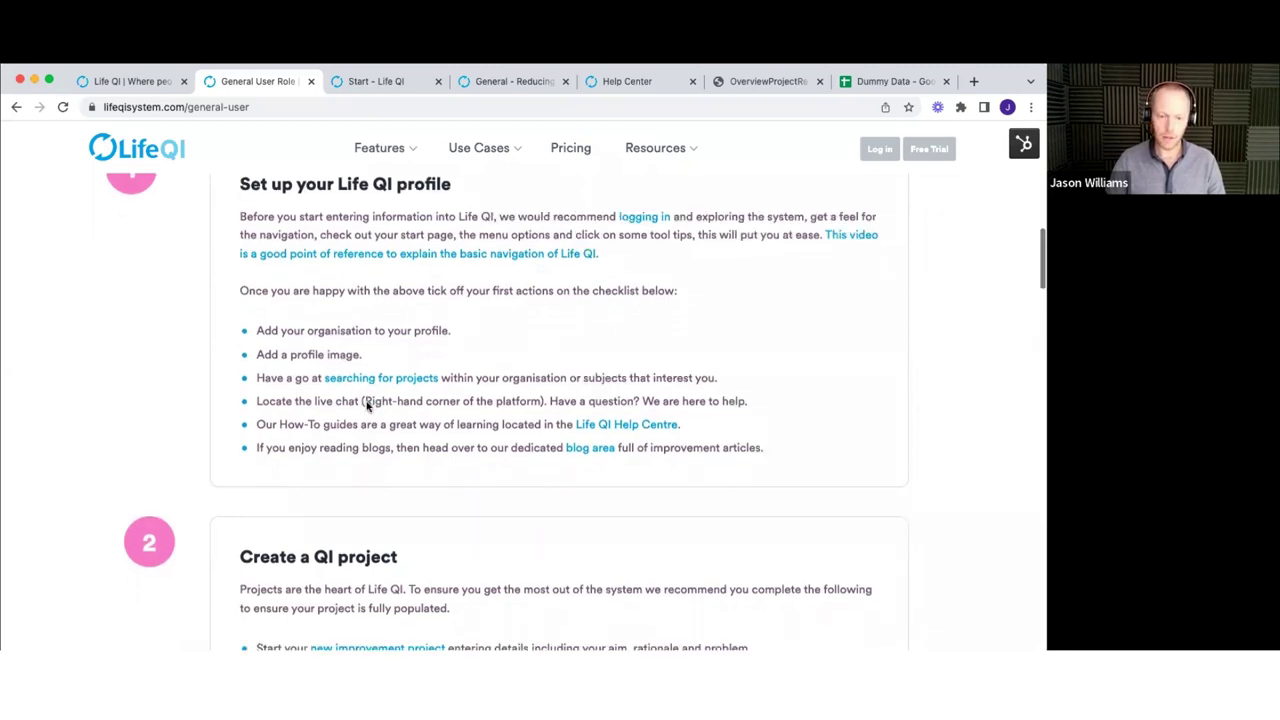
scroll(367, 405, down, 1)
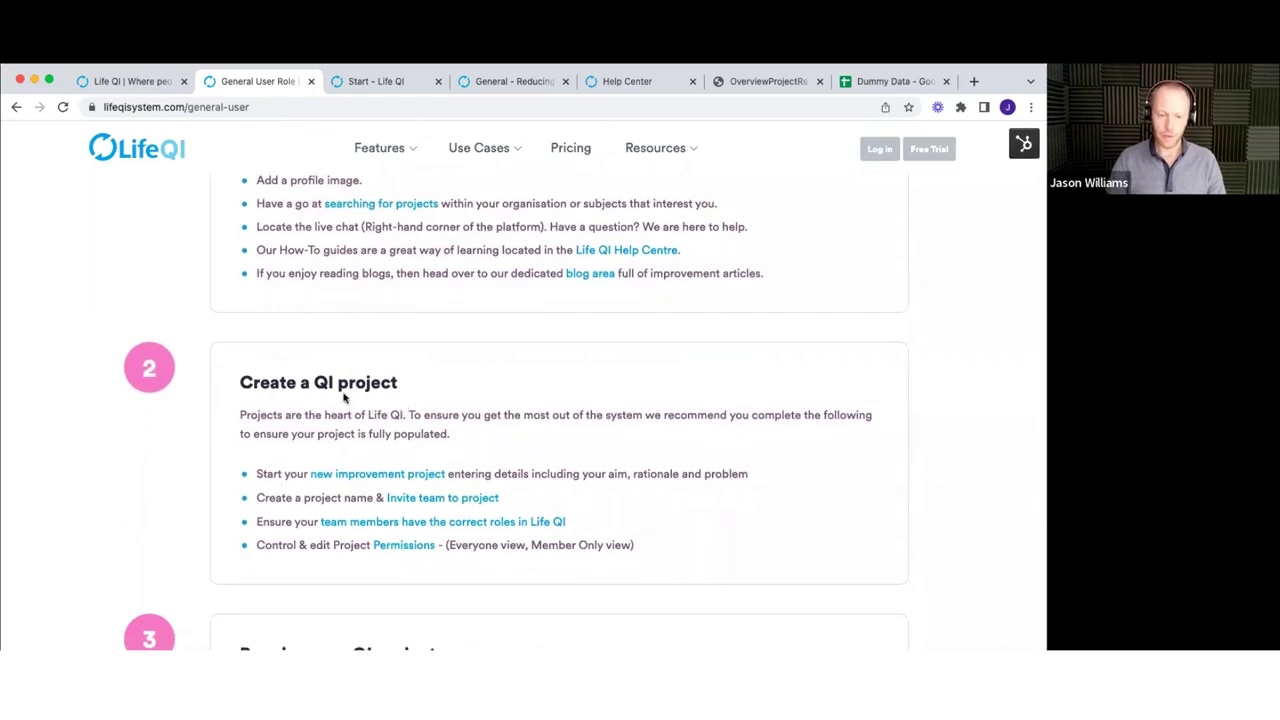
scroll(400, 495, down, 1)
scroll(400, 497, down, 3)
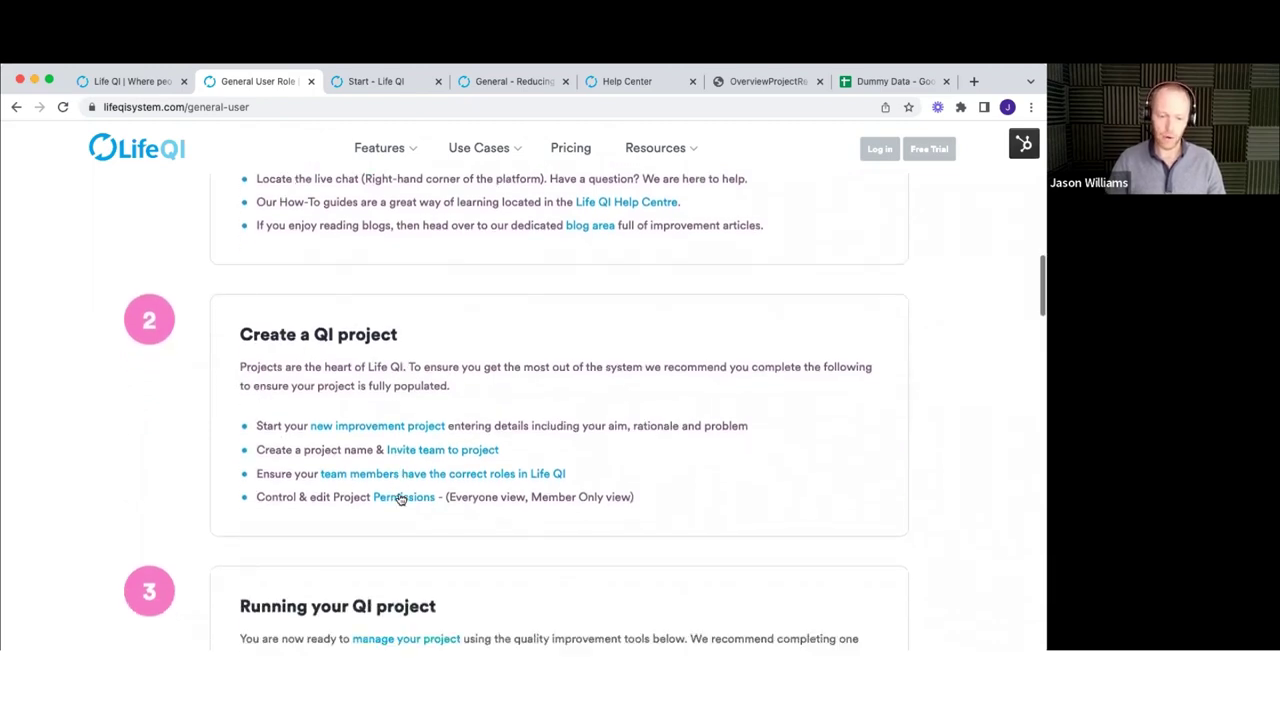
scroll(398, 493, down, 2)
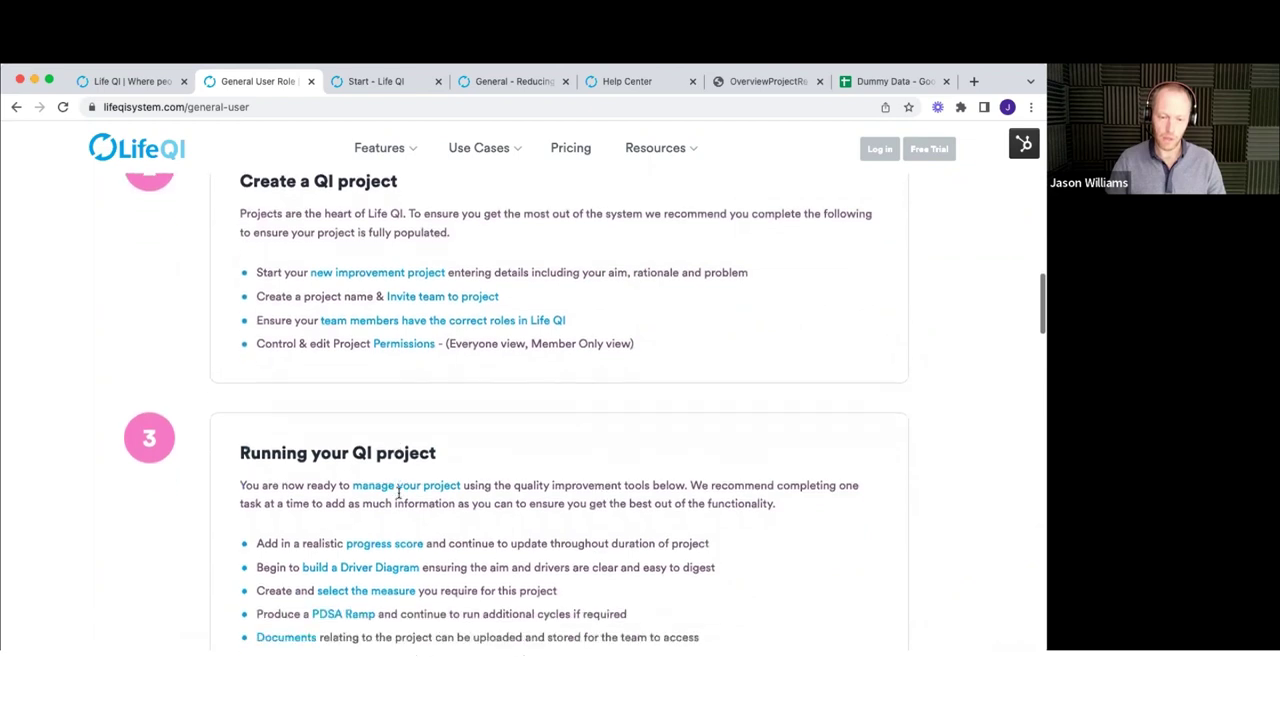
scroll(398, 493, up, 1)
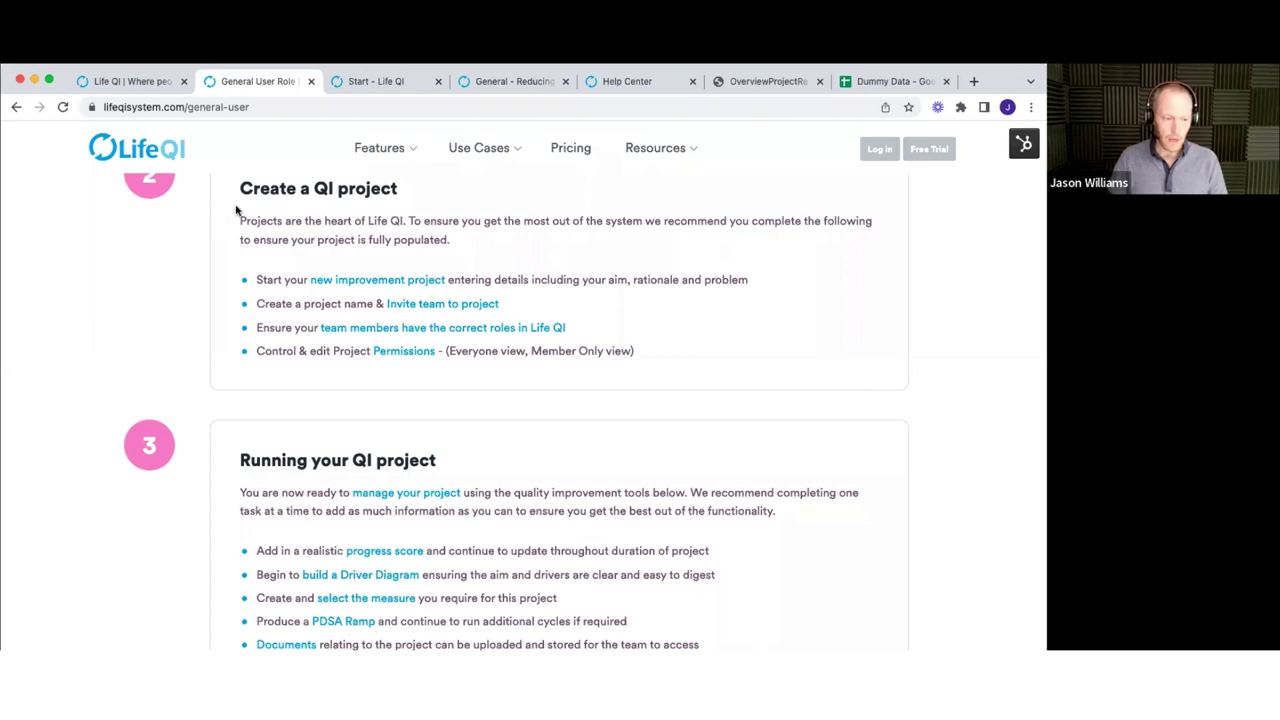
- Switch to the 'Start - Life QI' tab and check the profile avatar's account options
click(370, 86)
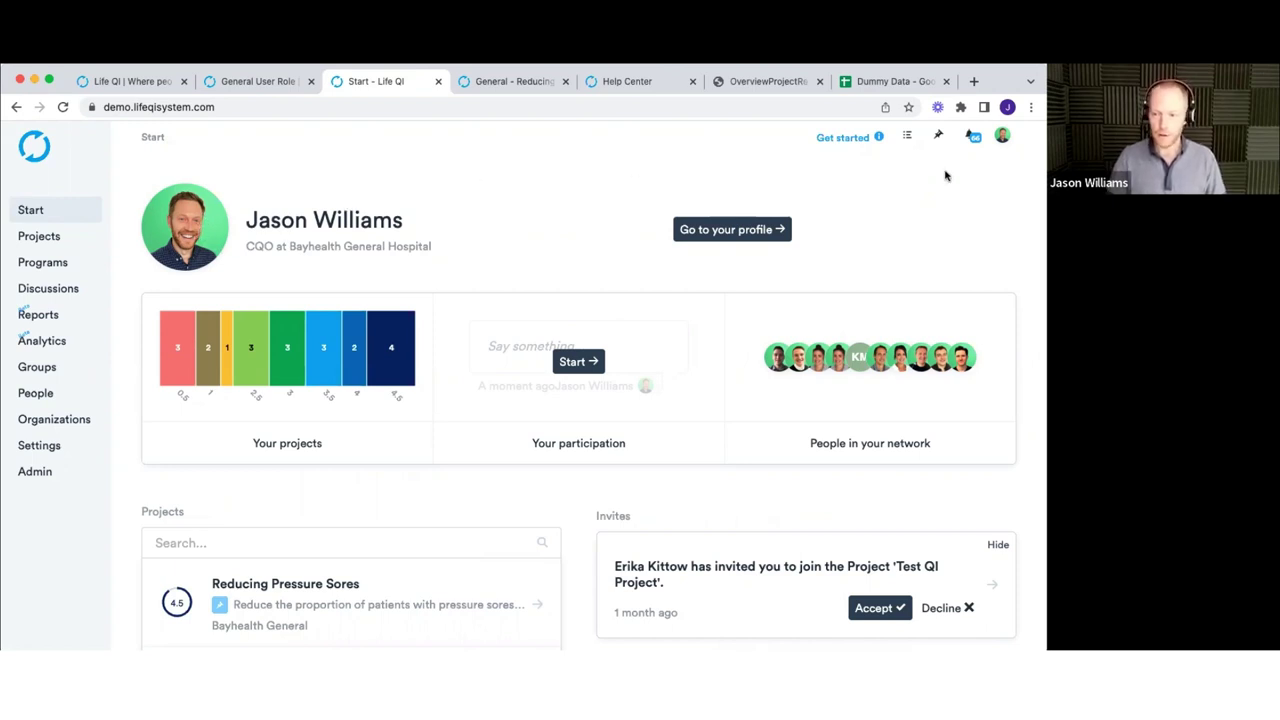
click(1002, 138)
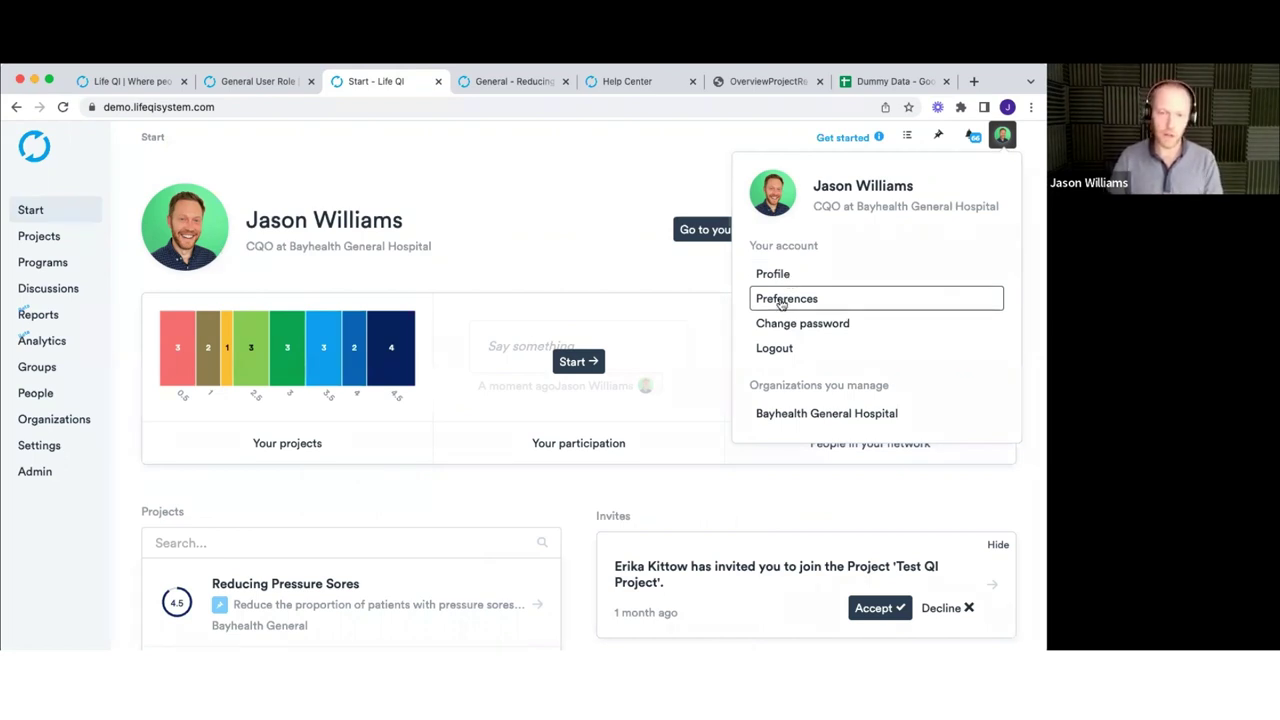
click(575, 189)
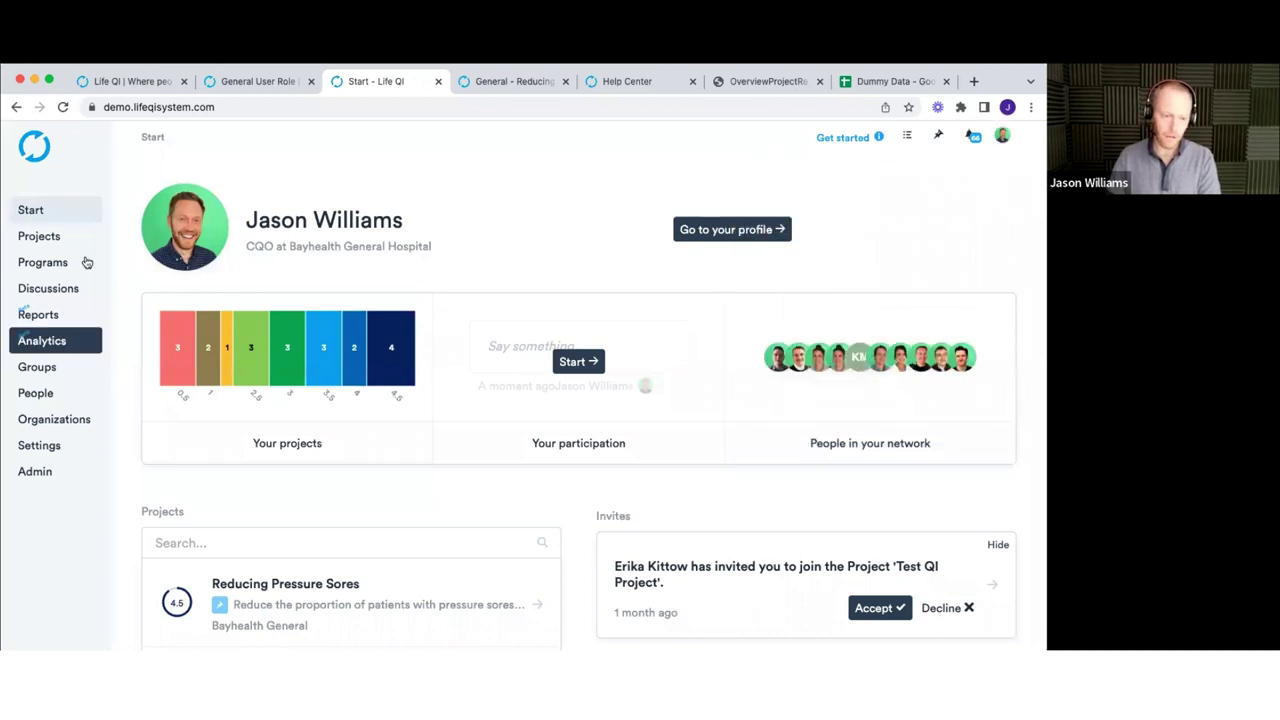
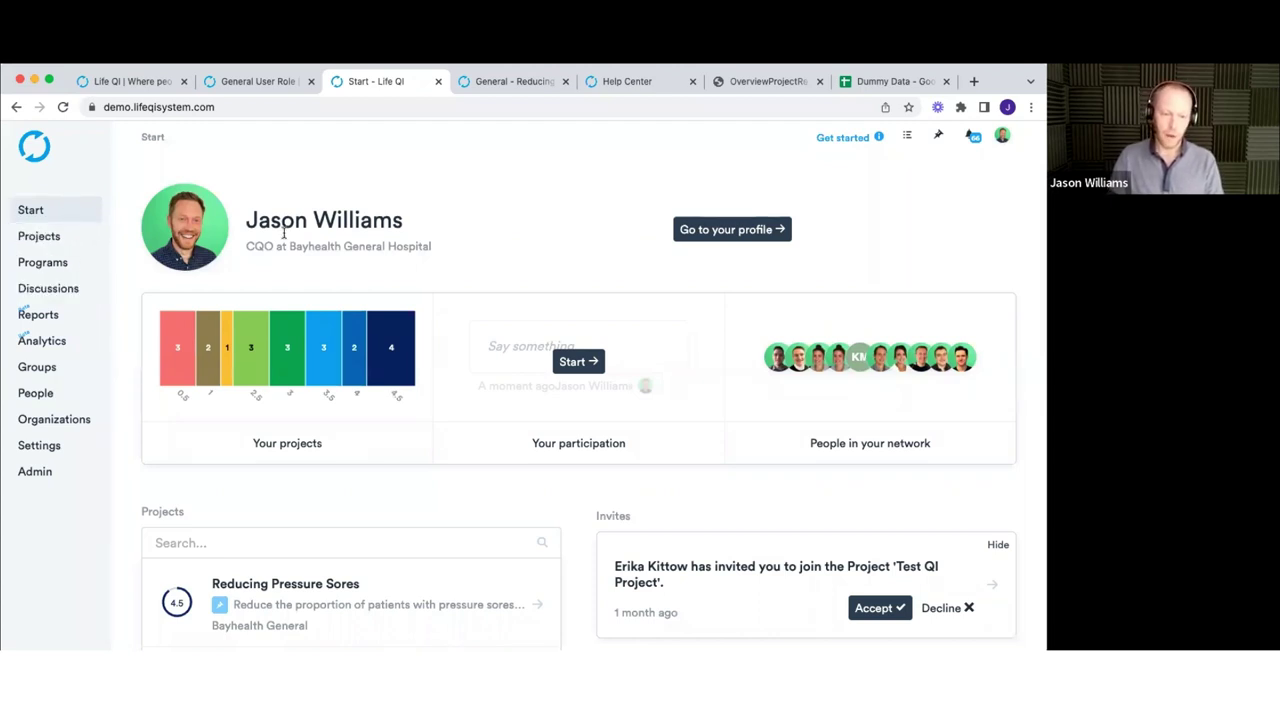
- Open the Projects list from the sidebar
scroll(283, 233, down, 1)
scroll(283, 233, down, 4)
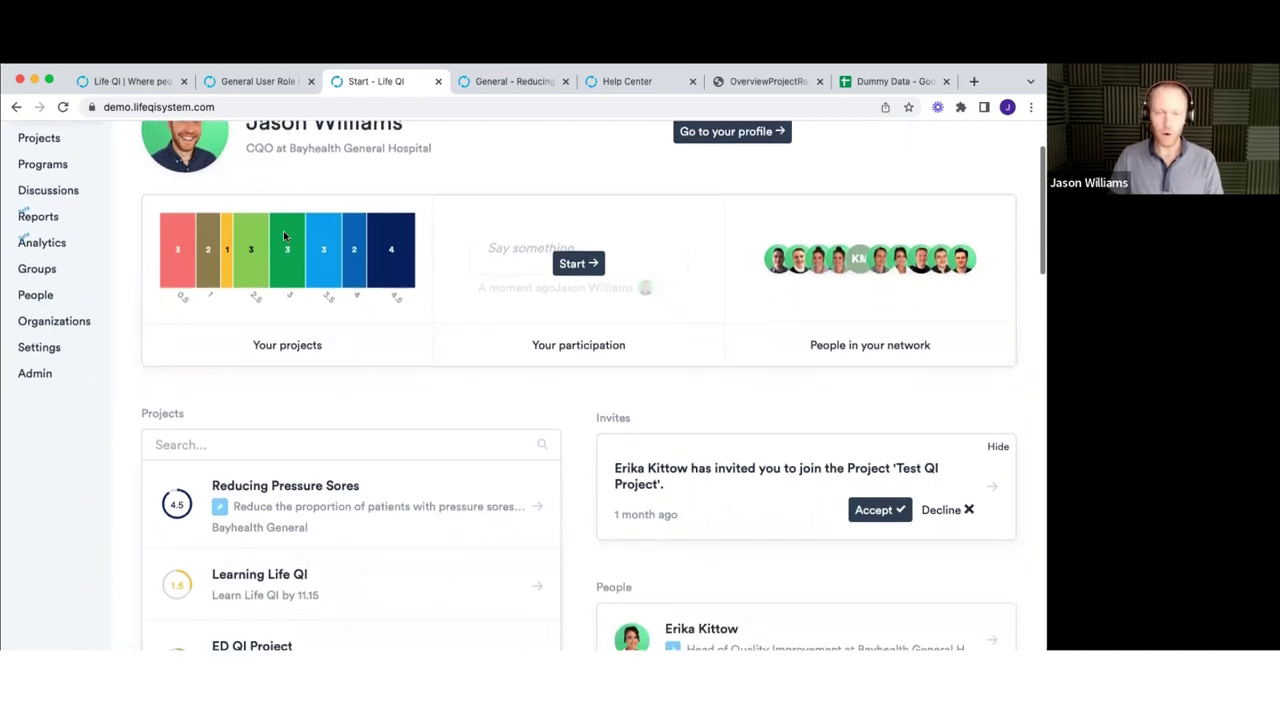
scroll(283, 233, down, 5)
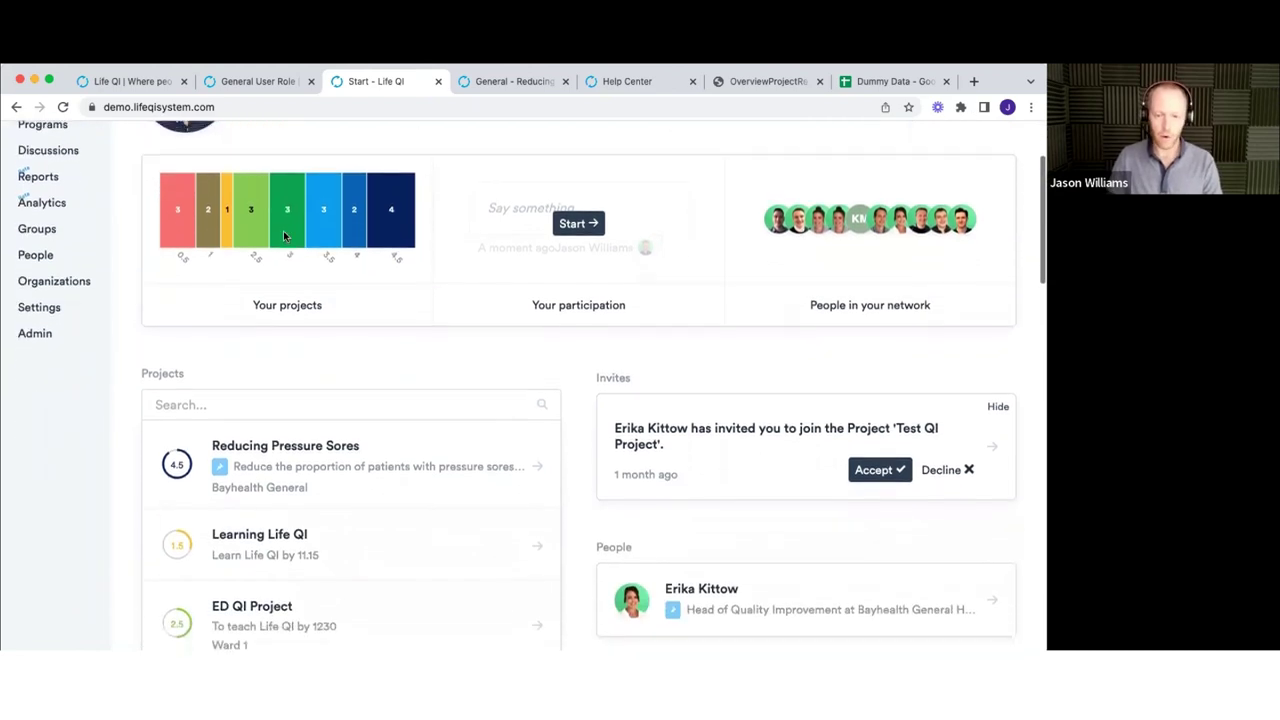
scroll(283, 235, down, 4)
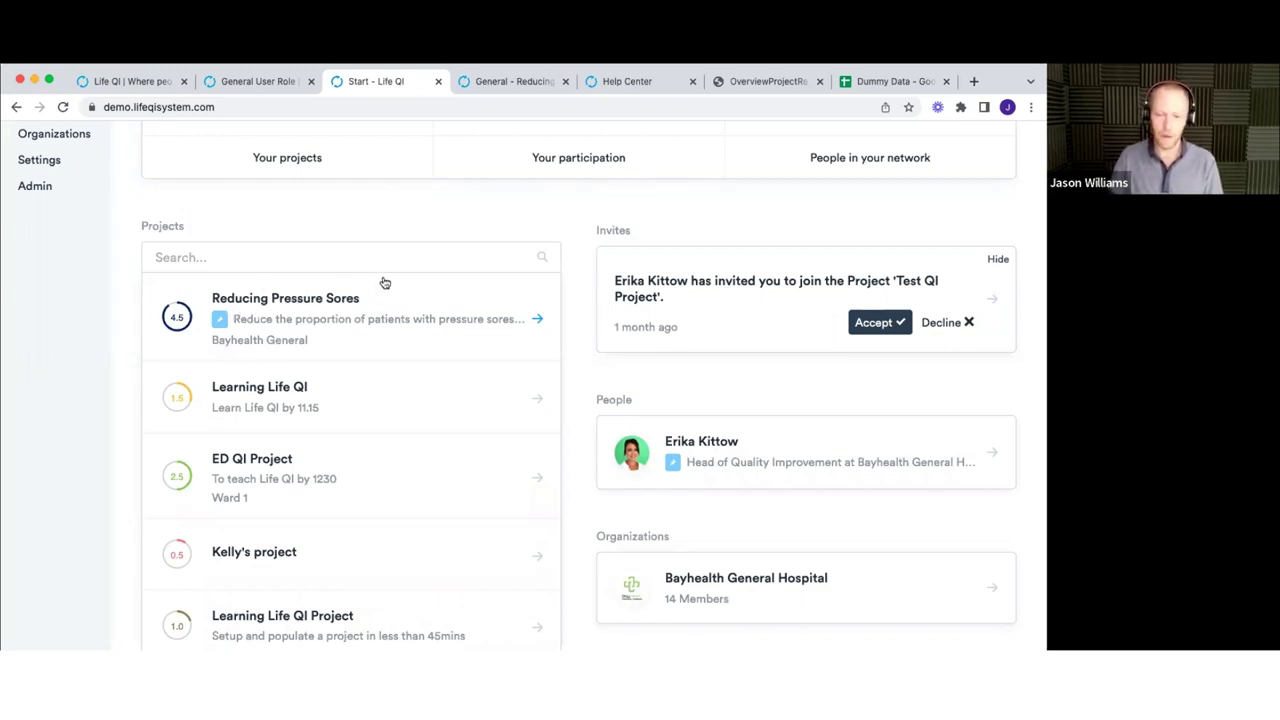
scroll(385, 283, down, 1)
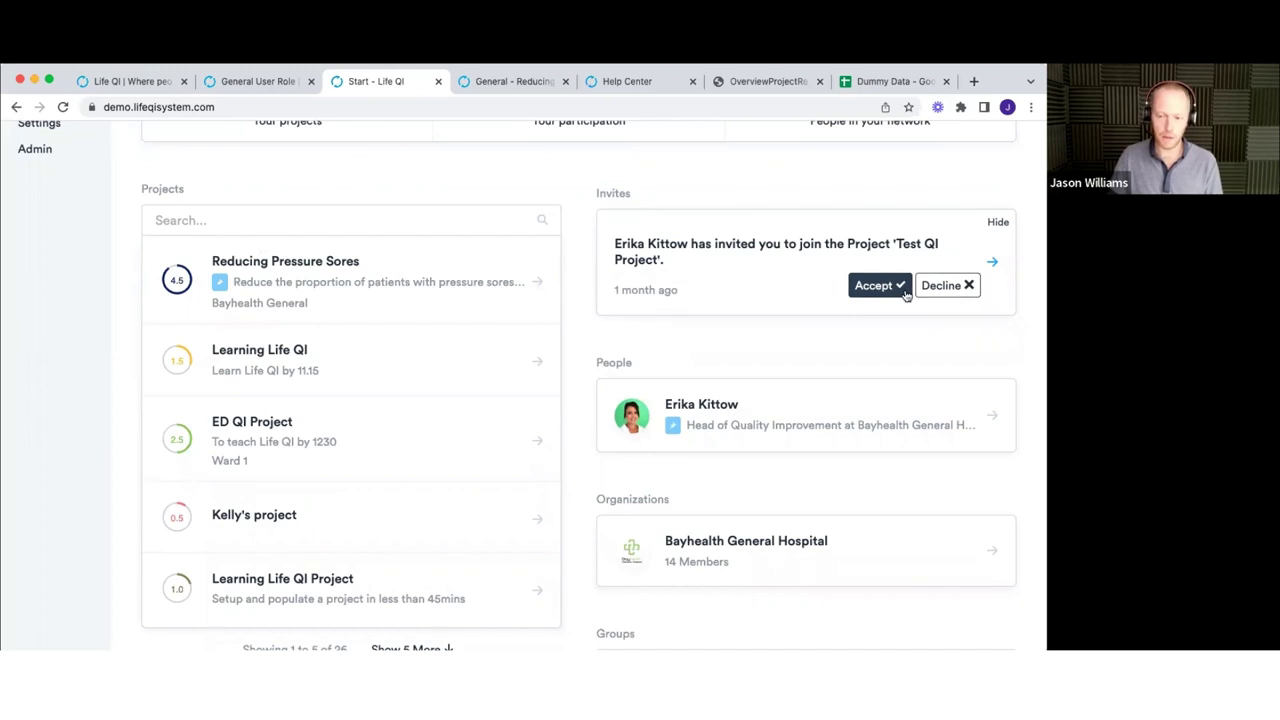
scroll(876, 302, down, 2)
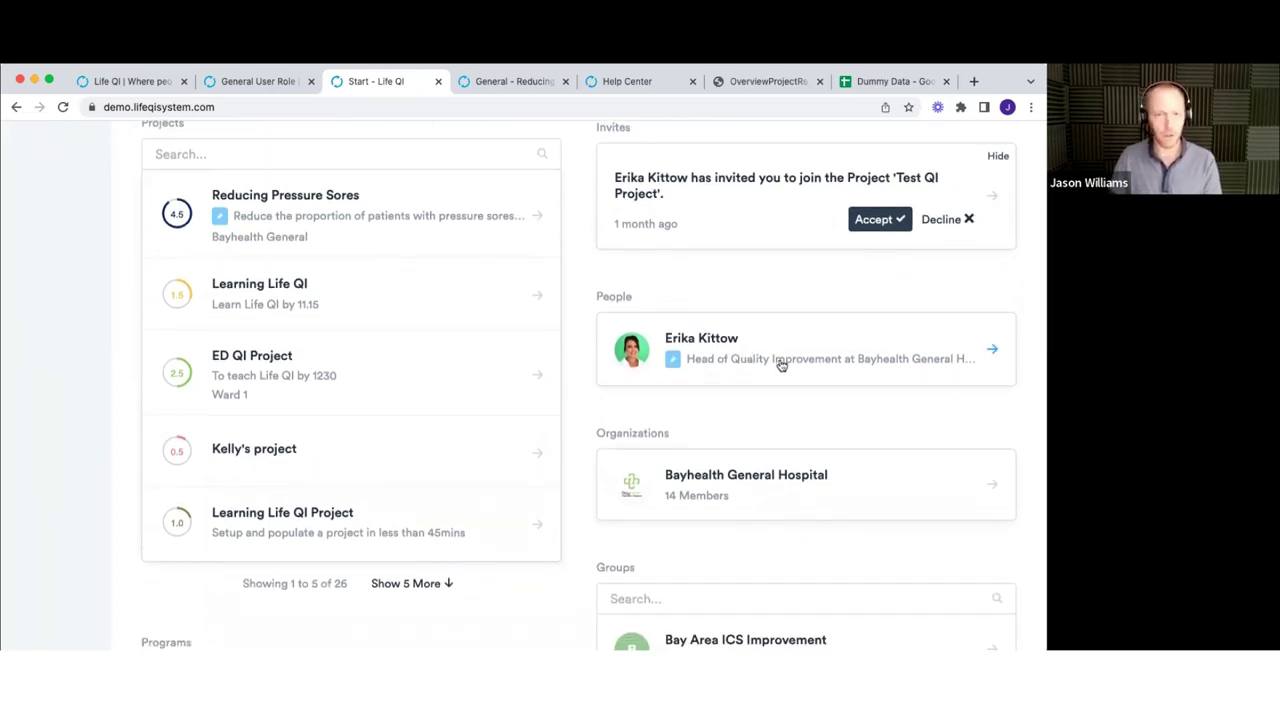
scroll(781, 365, down, 5)
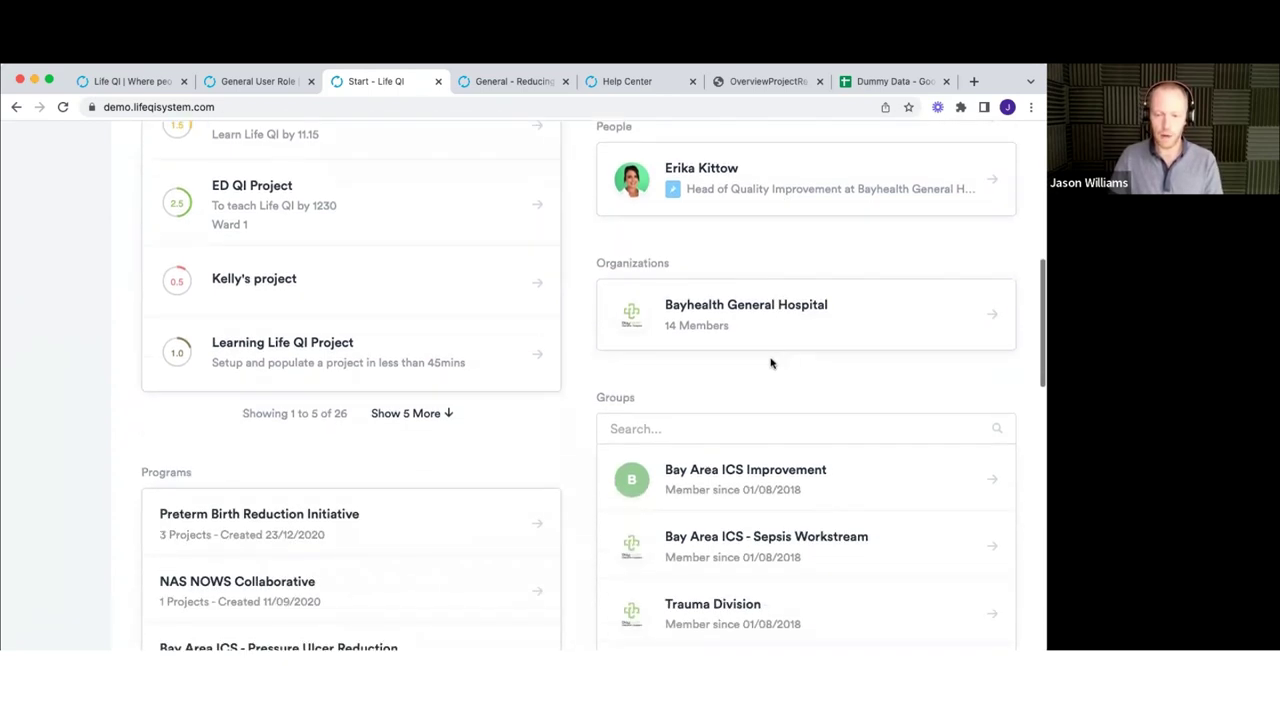
scroll(729, 337, down, 2)
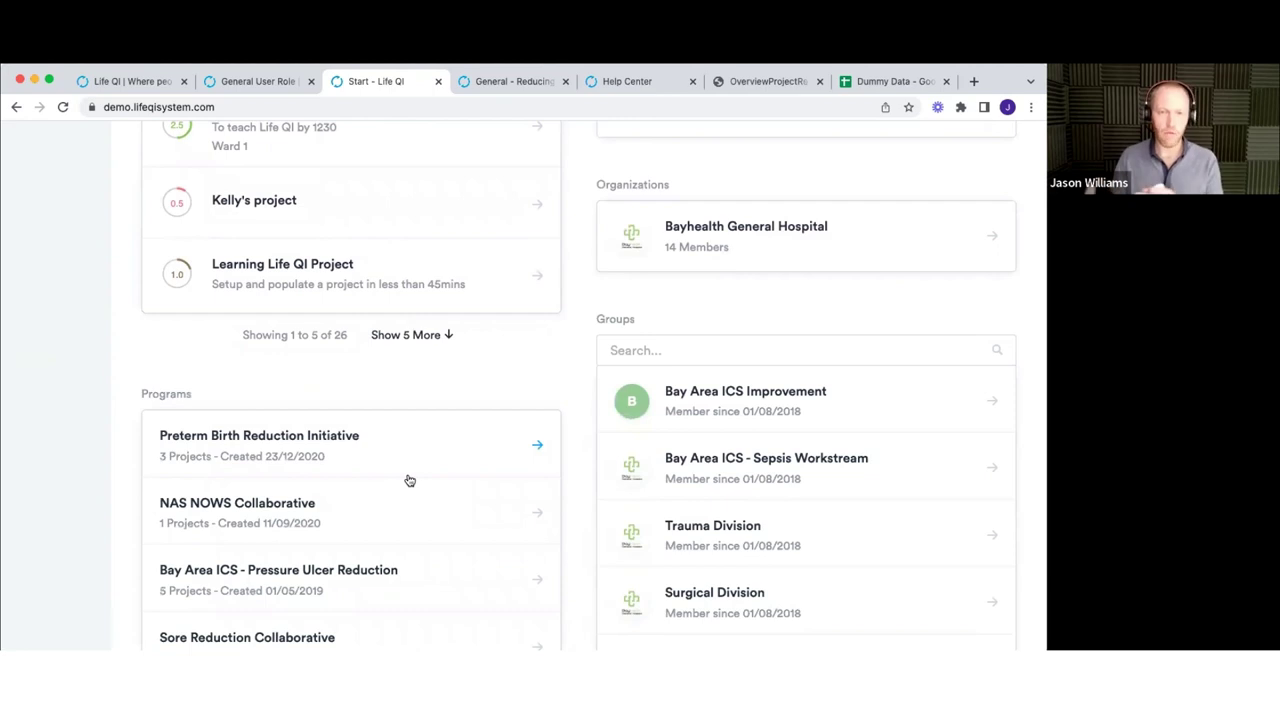
scroll(409, 480, up, 5)
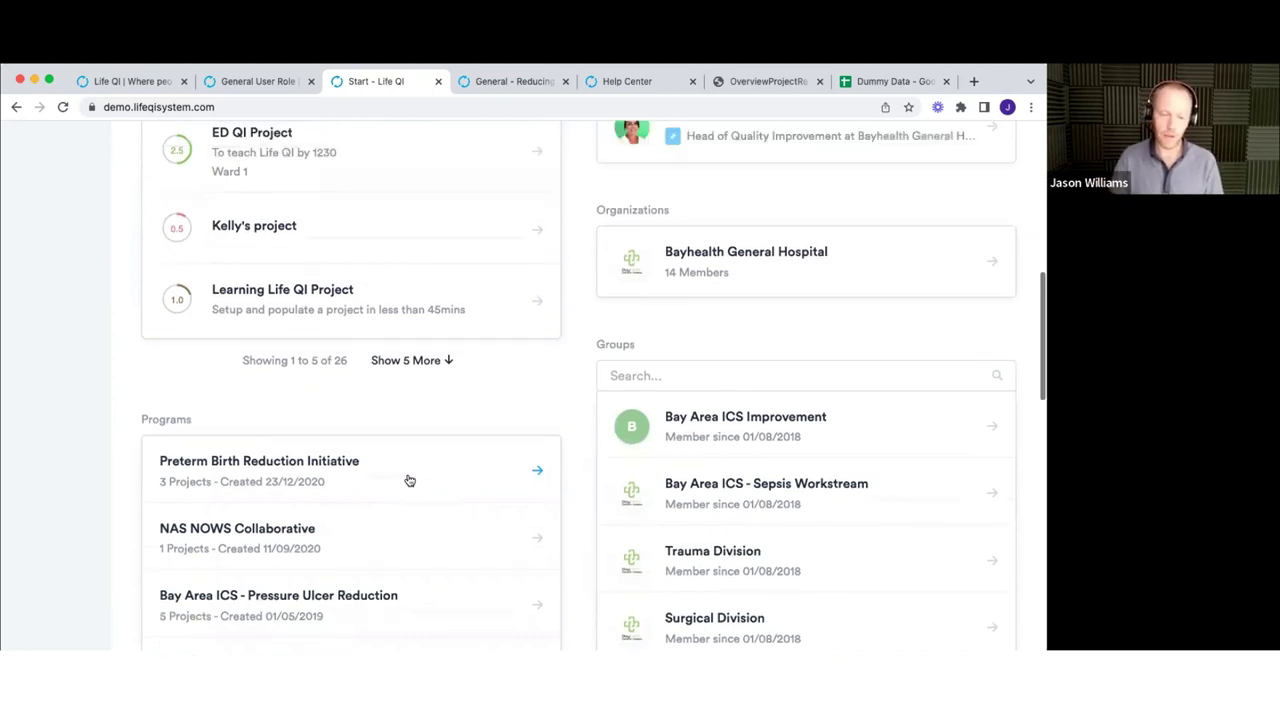
scroll(409, 480, up, 4)
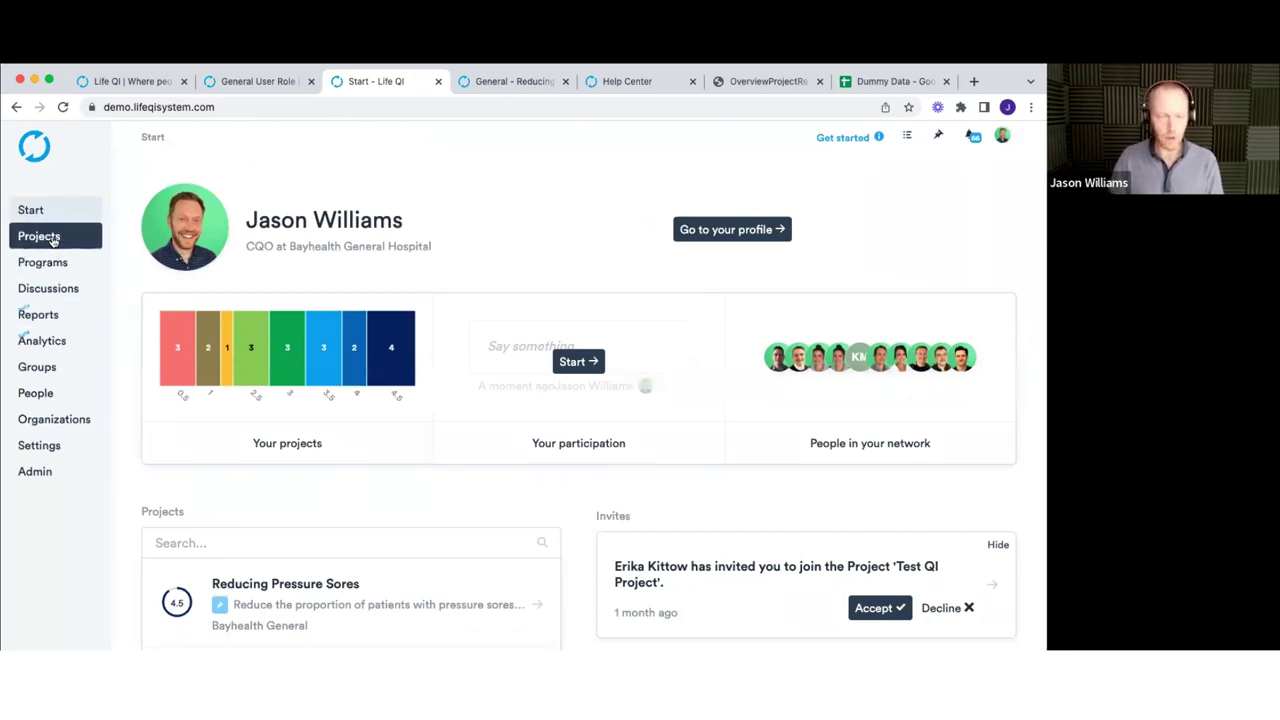
click(50, 238)
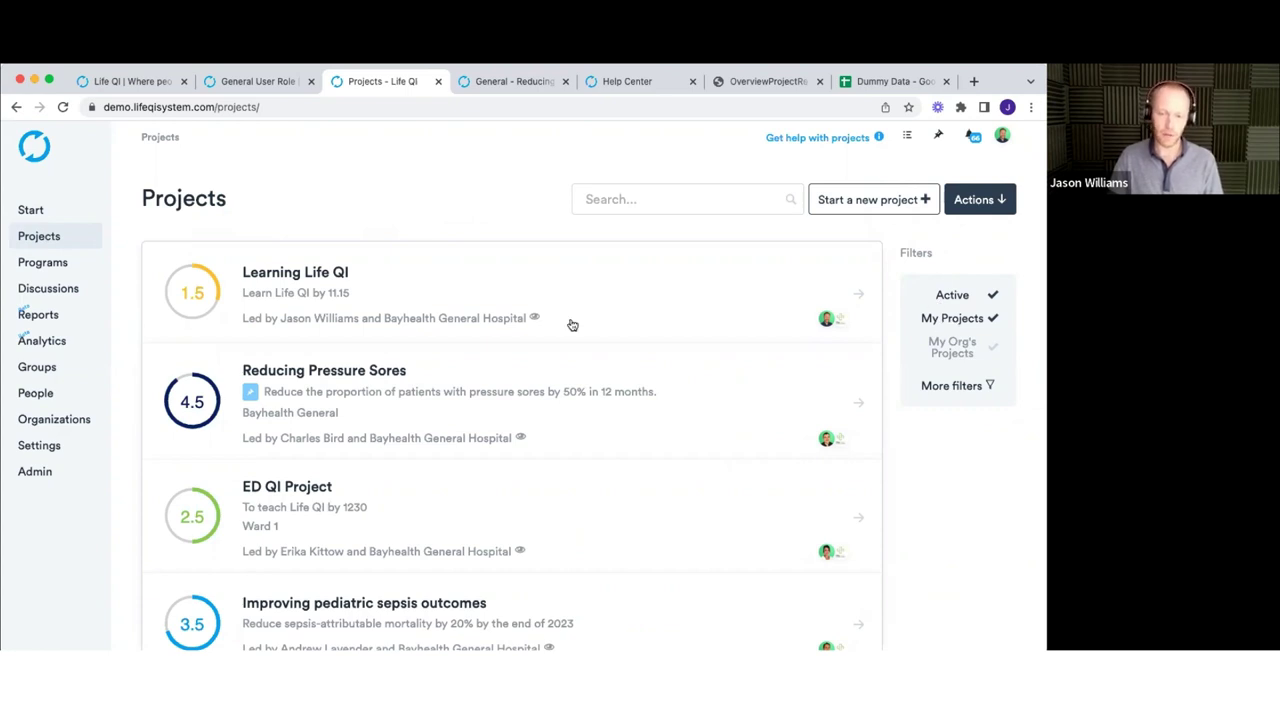
- Filter the projects to My Org's Projects instead of My Projects
scroll(572, 325, down, 1)
scroll(572, 325, down, 1)
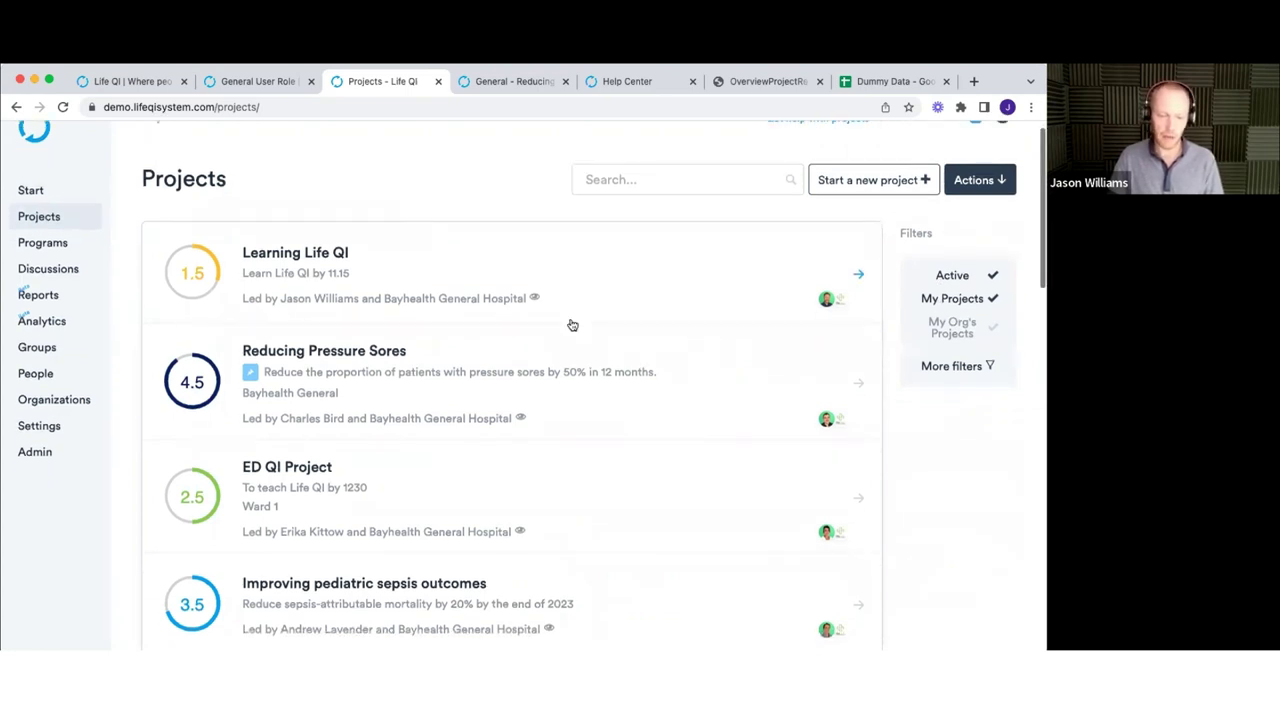
scroll(572, 325, up, 2)
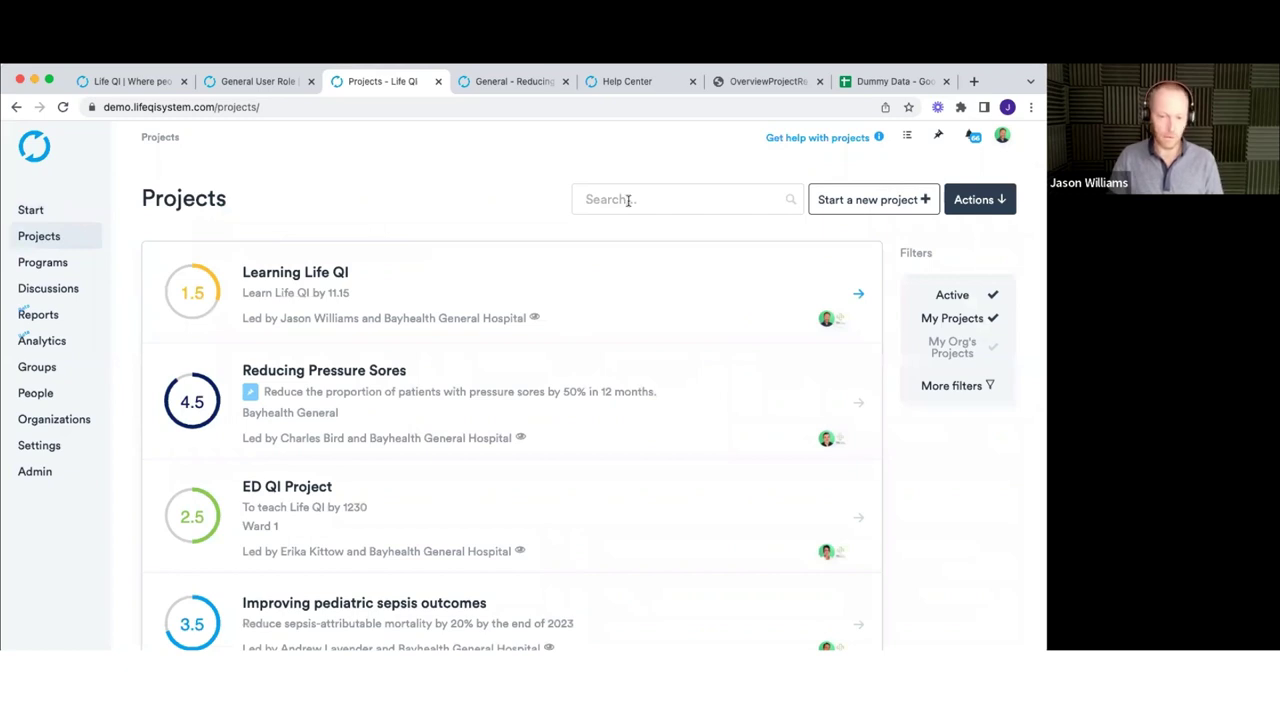
click(953, 347)
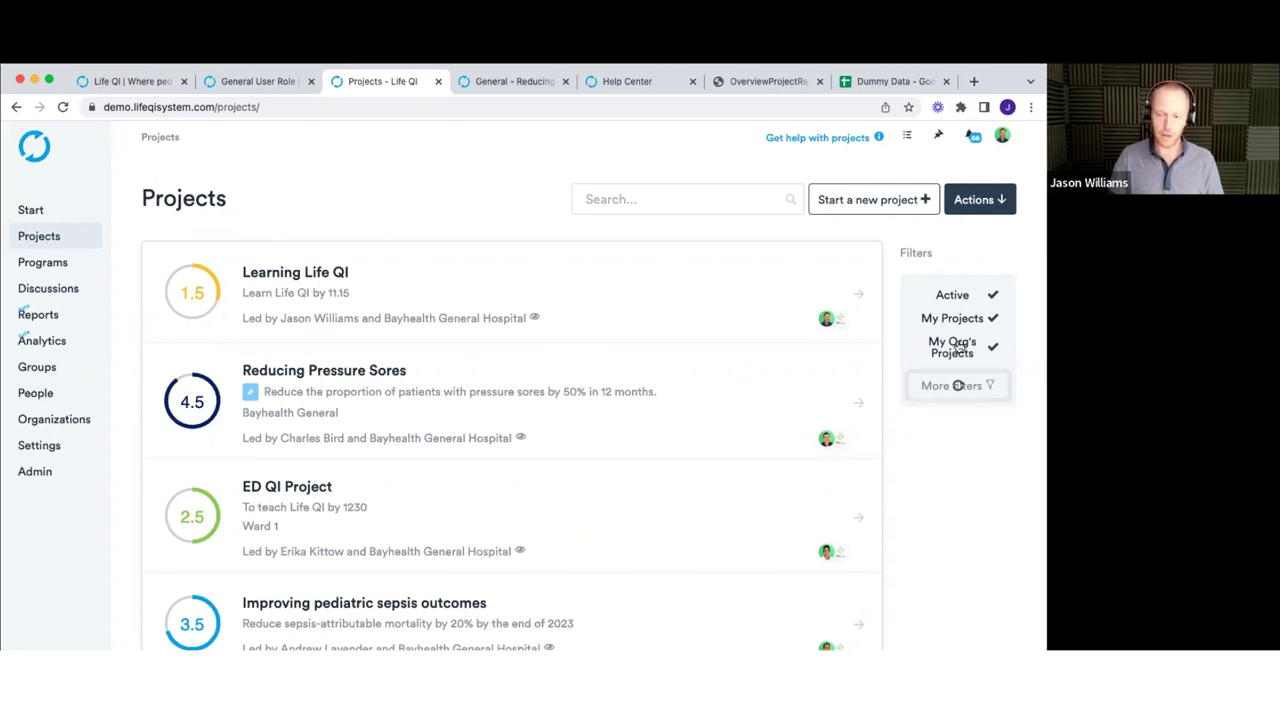
click(958, 320)
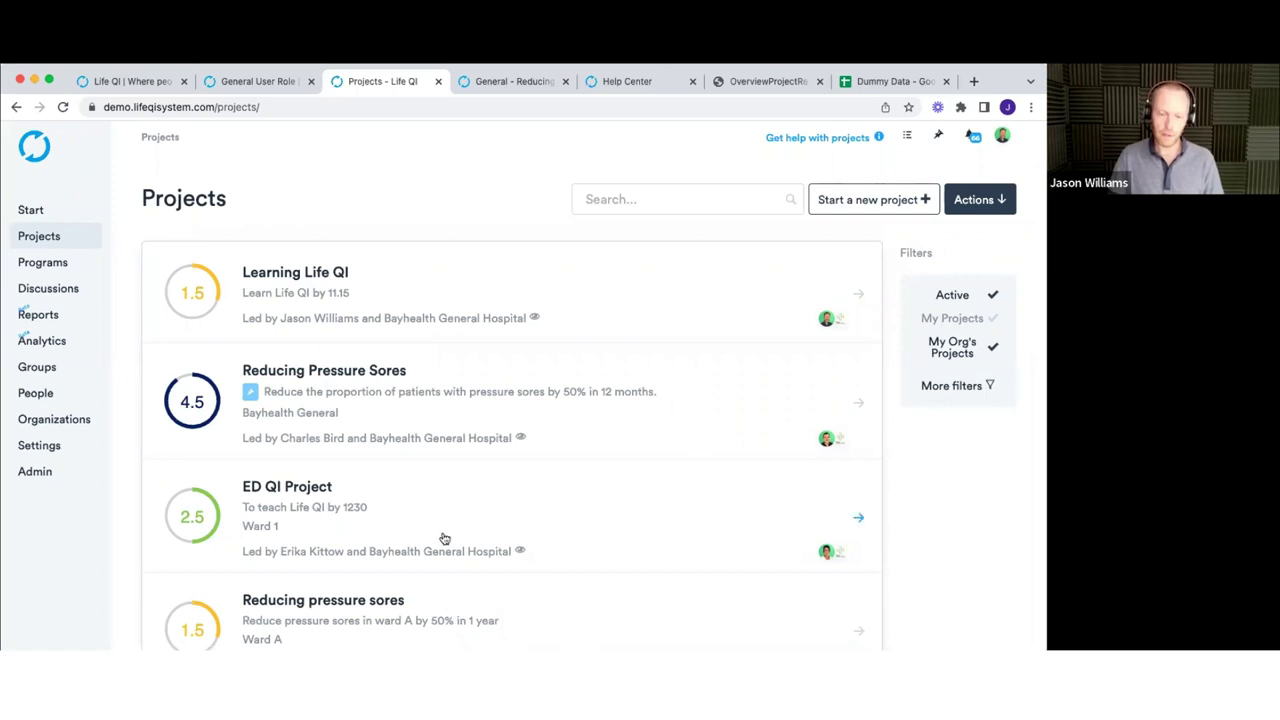
scroll(445, 539, down, 3)
scroll(445, 539, down, 3)
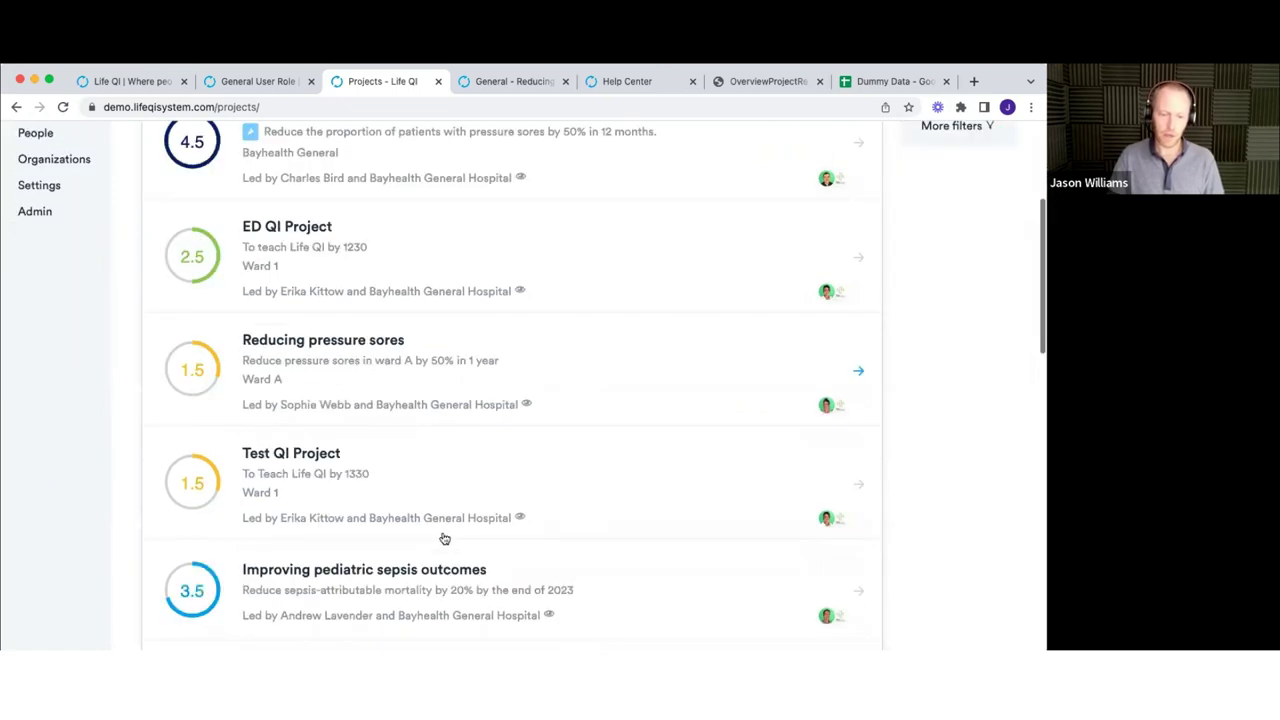
scroll(445, 539, up, 3)
scroll(445, 539, up, 2)
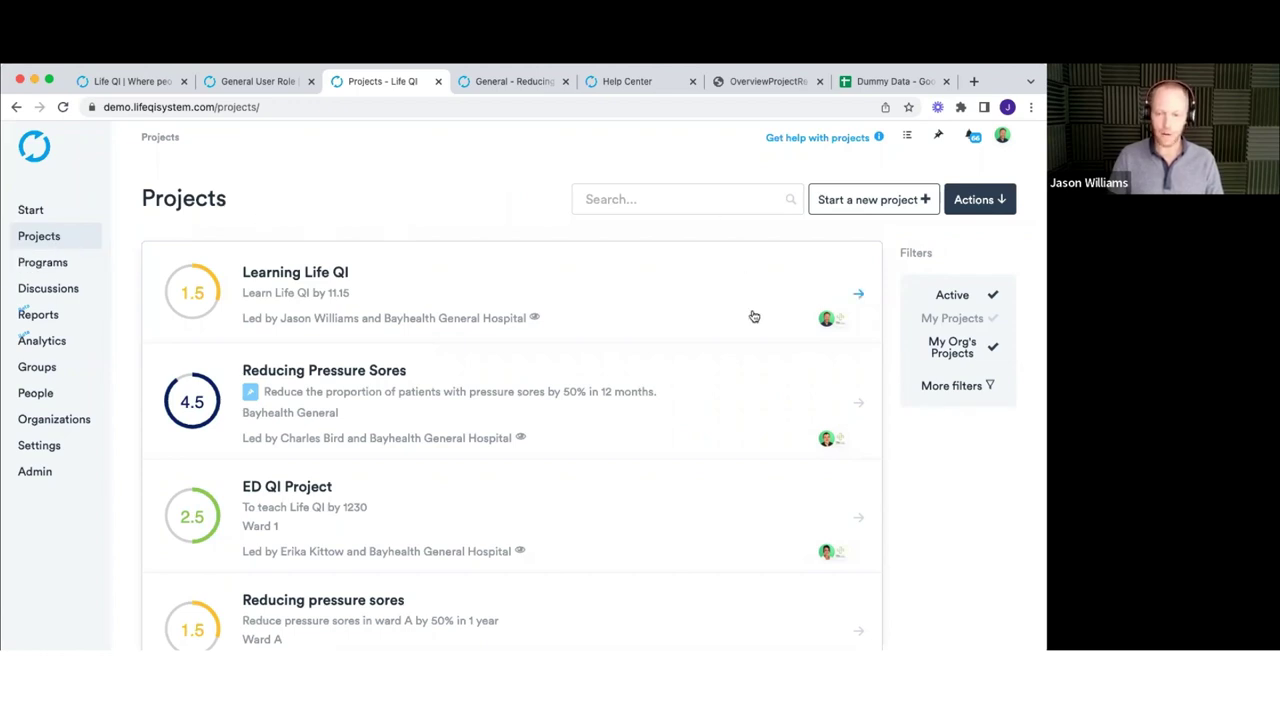
- Start a new project with the default workflow, titled after its owner, with the problem left blank
click(849, 200)
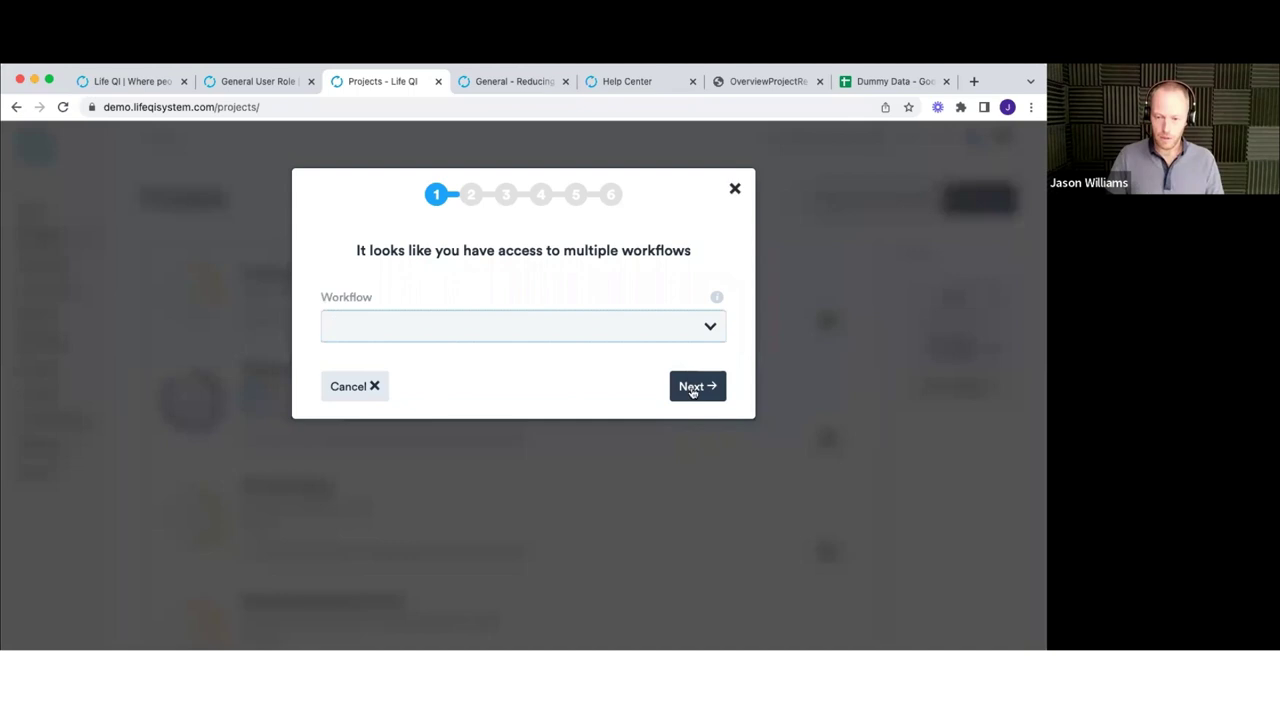
click(692, 386)
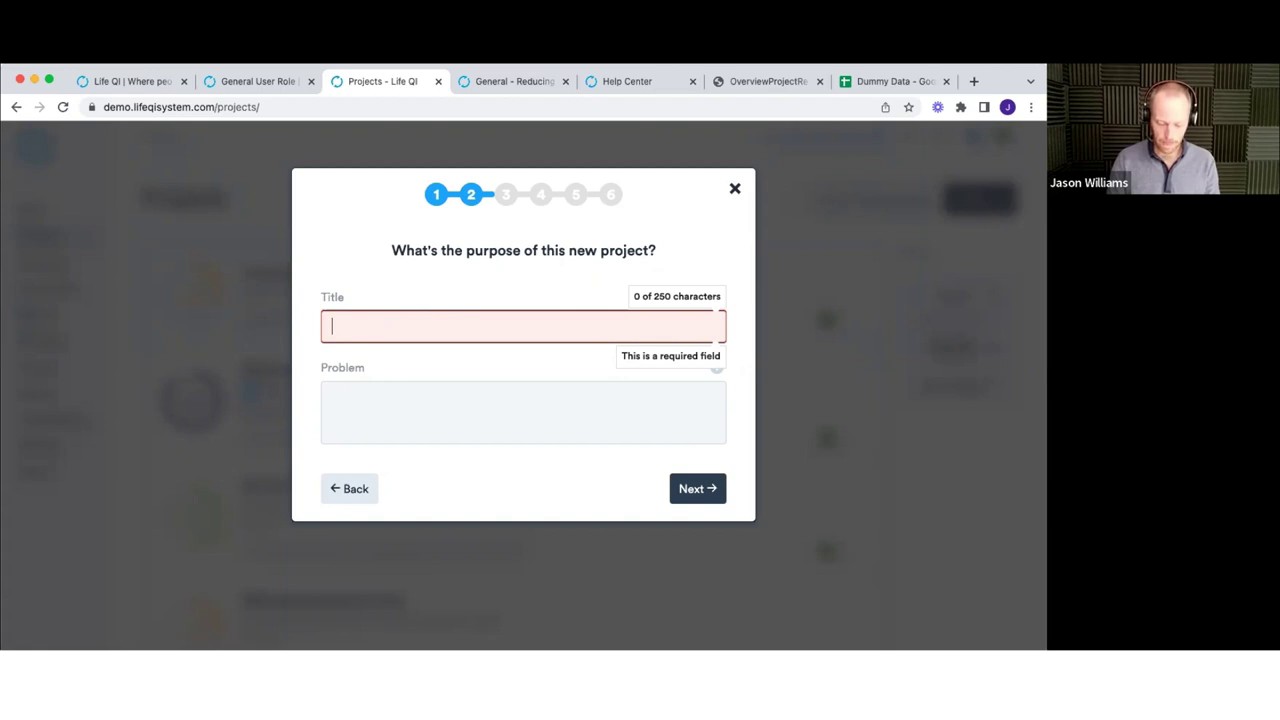
text(Jason)
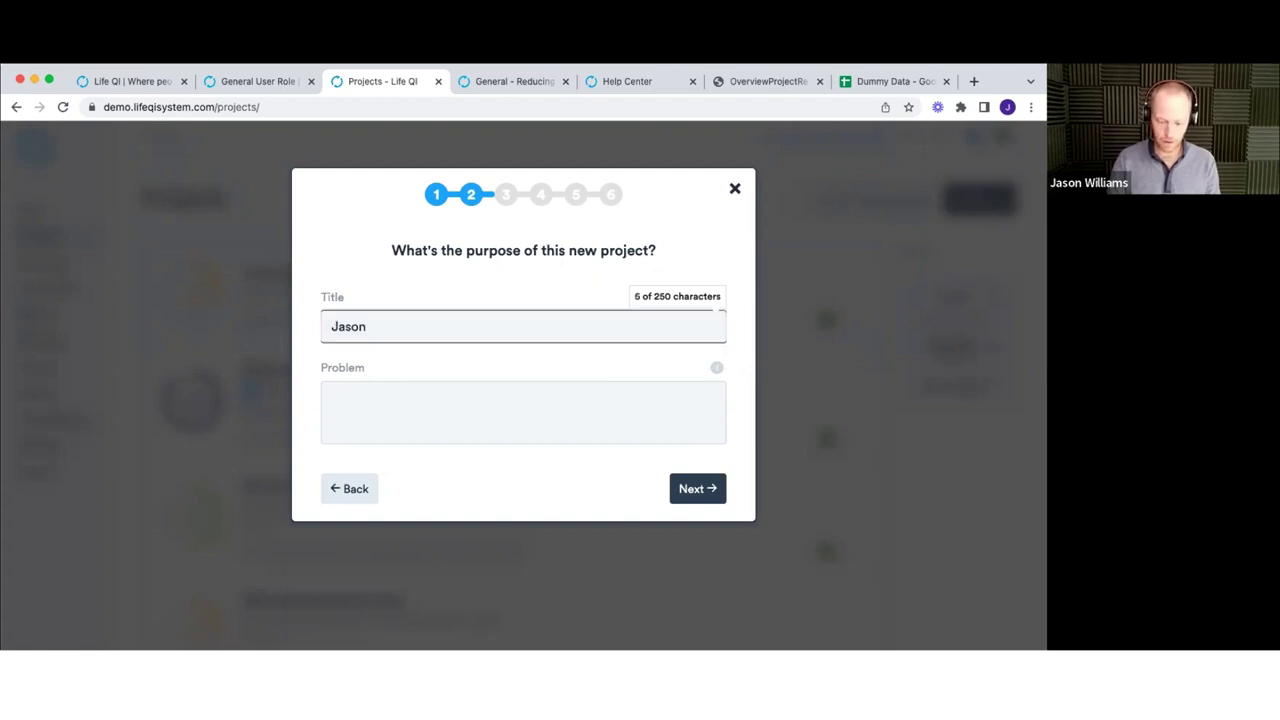
text('s project)
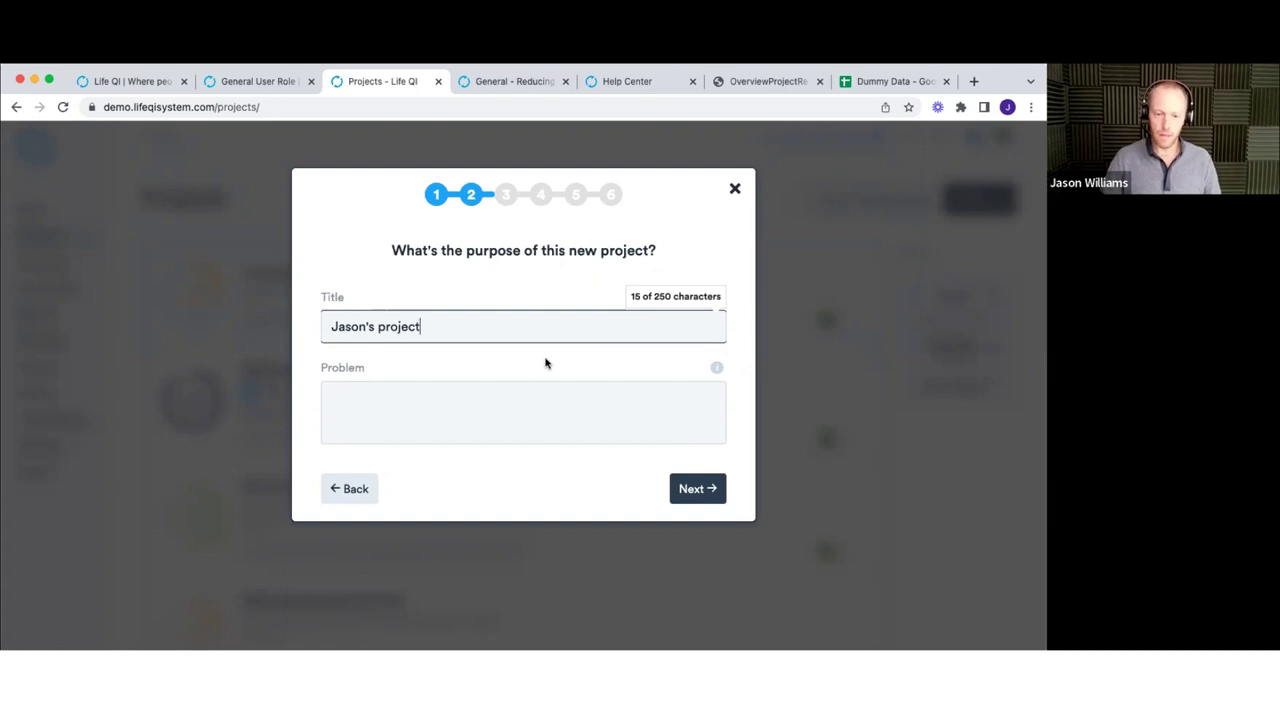
click(468, 400)
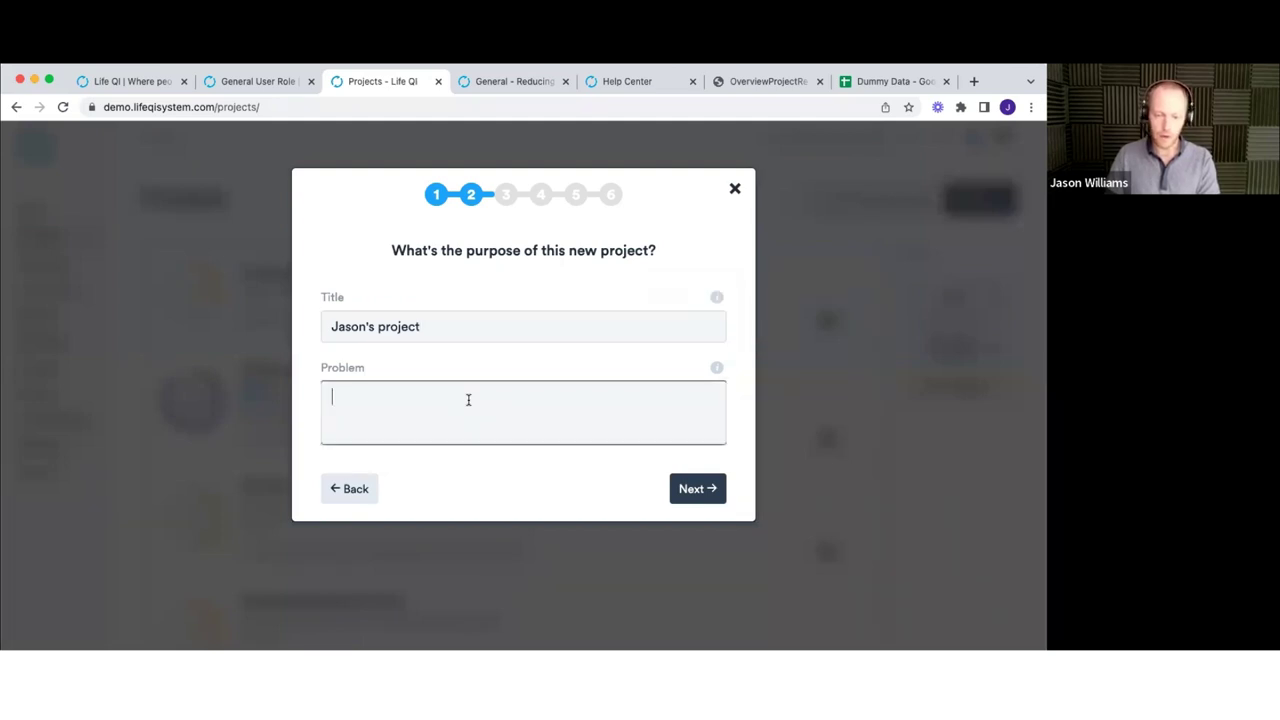
click(717, 377)
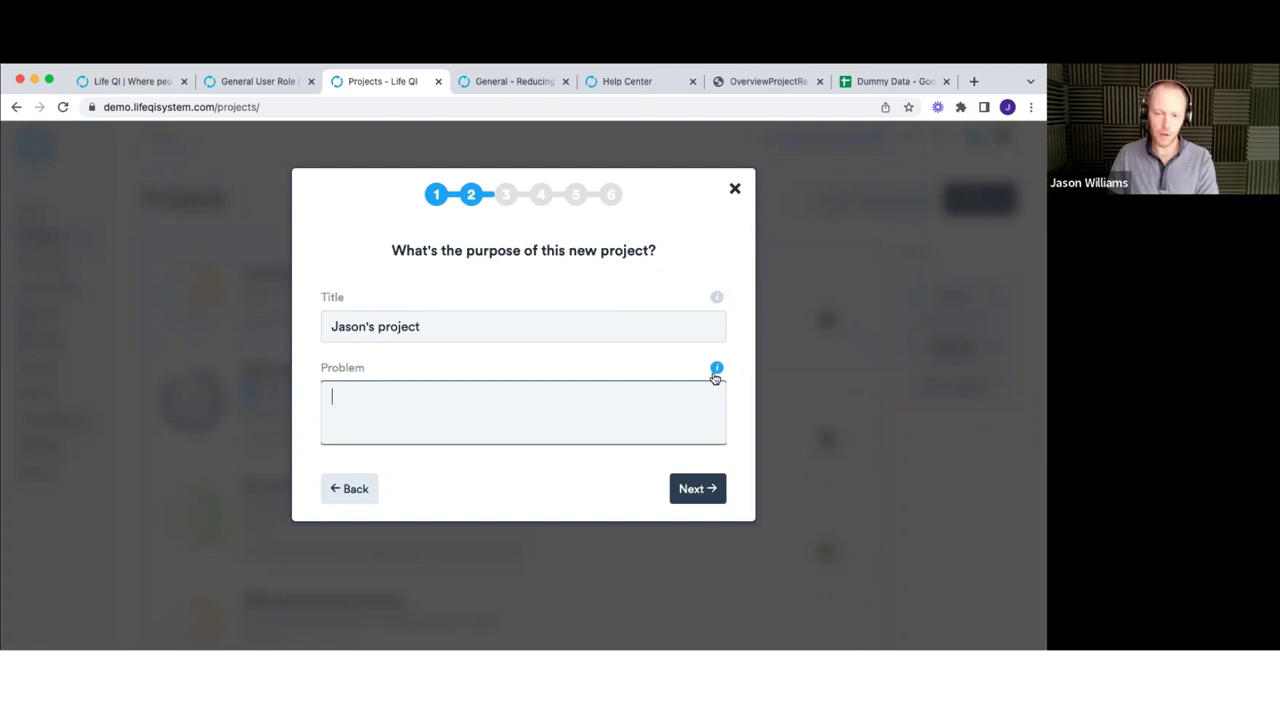
click(686, 489)
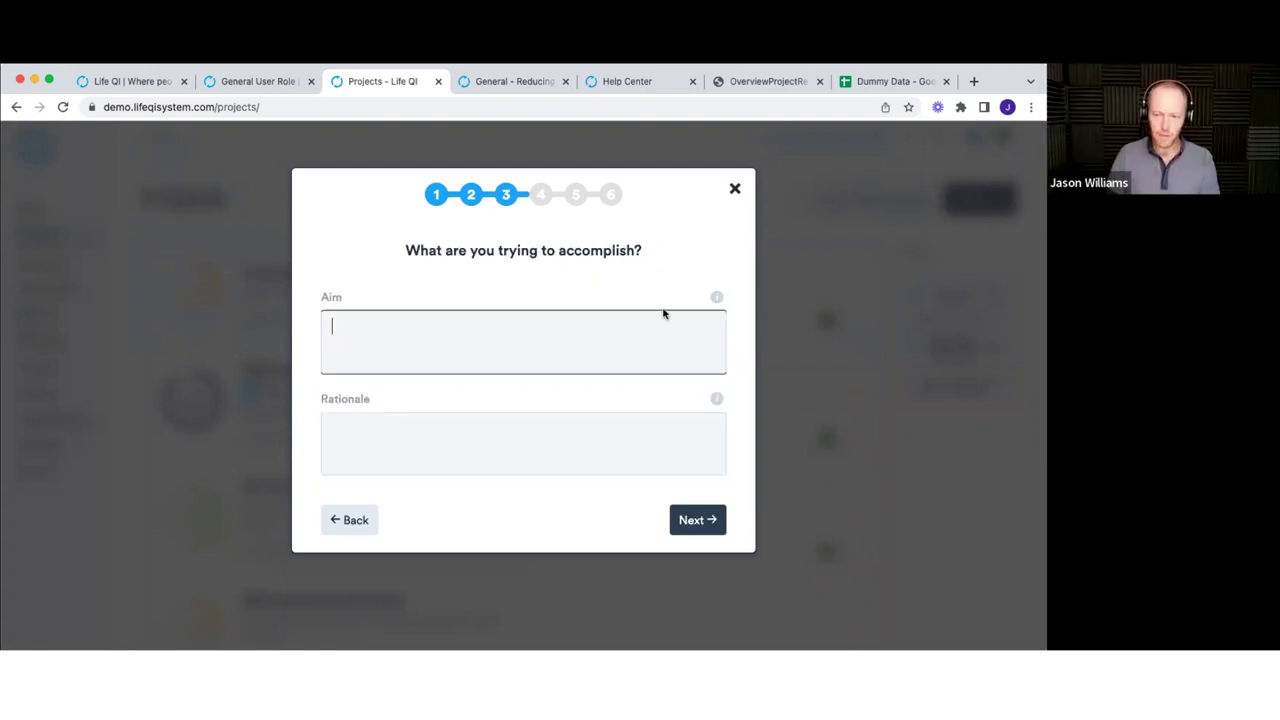
- Read the expanded aim statement guidance, then close it
click(716, 299)
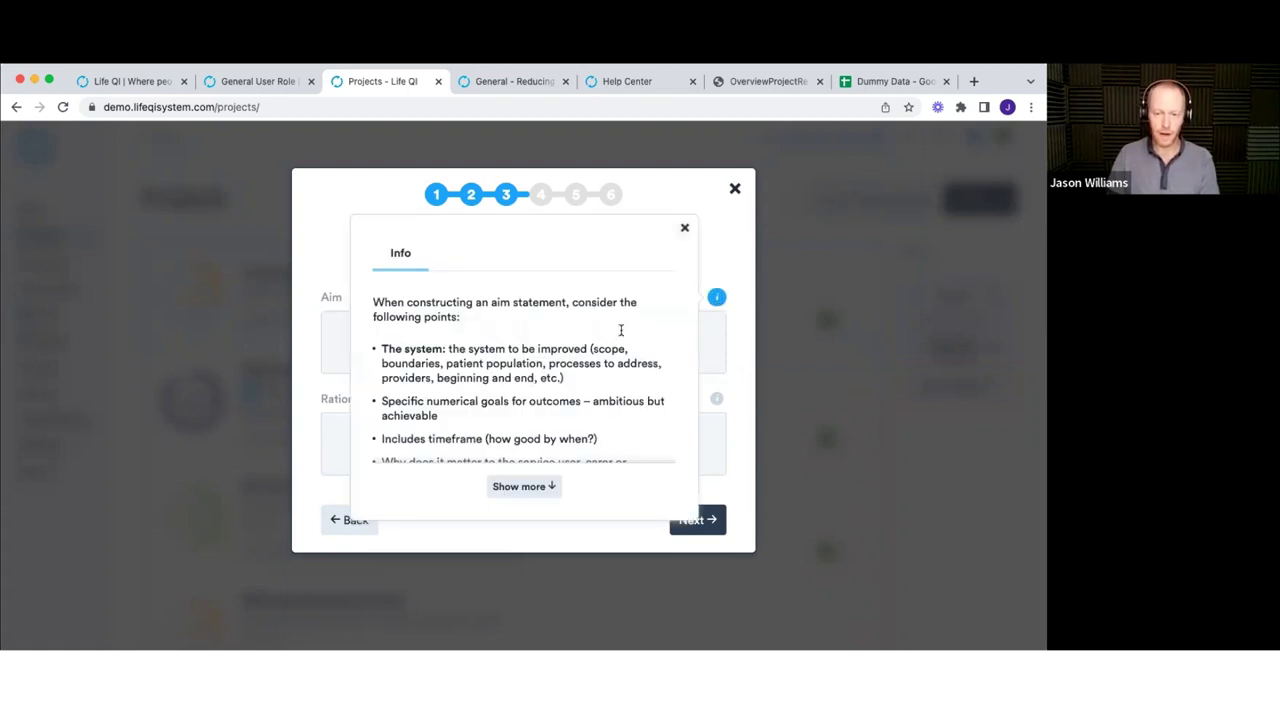
click(509, 487)
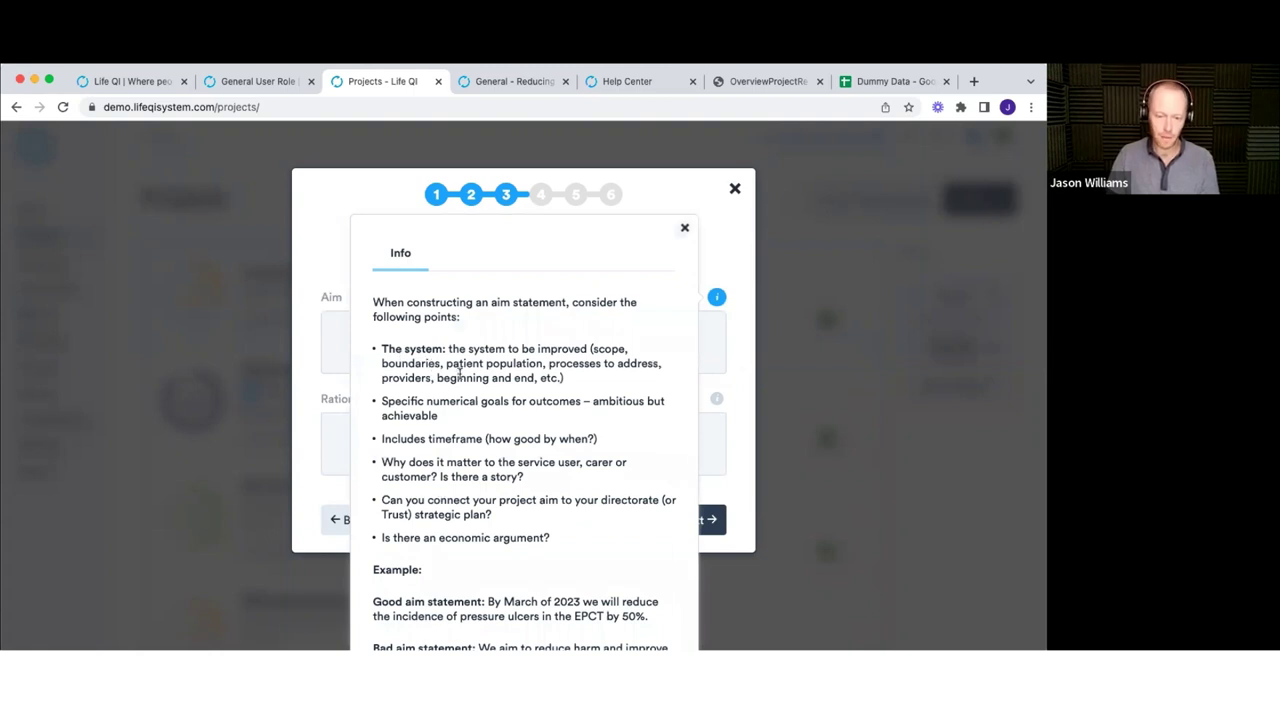
scroll(459, 372, down, 1)
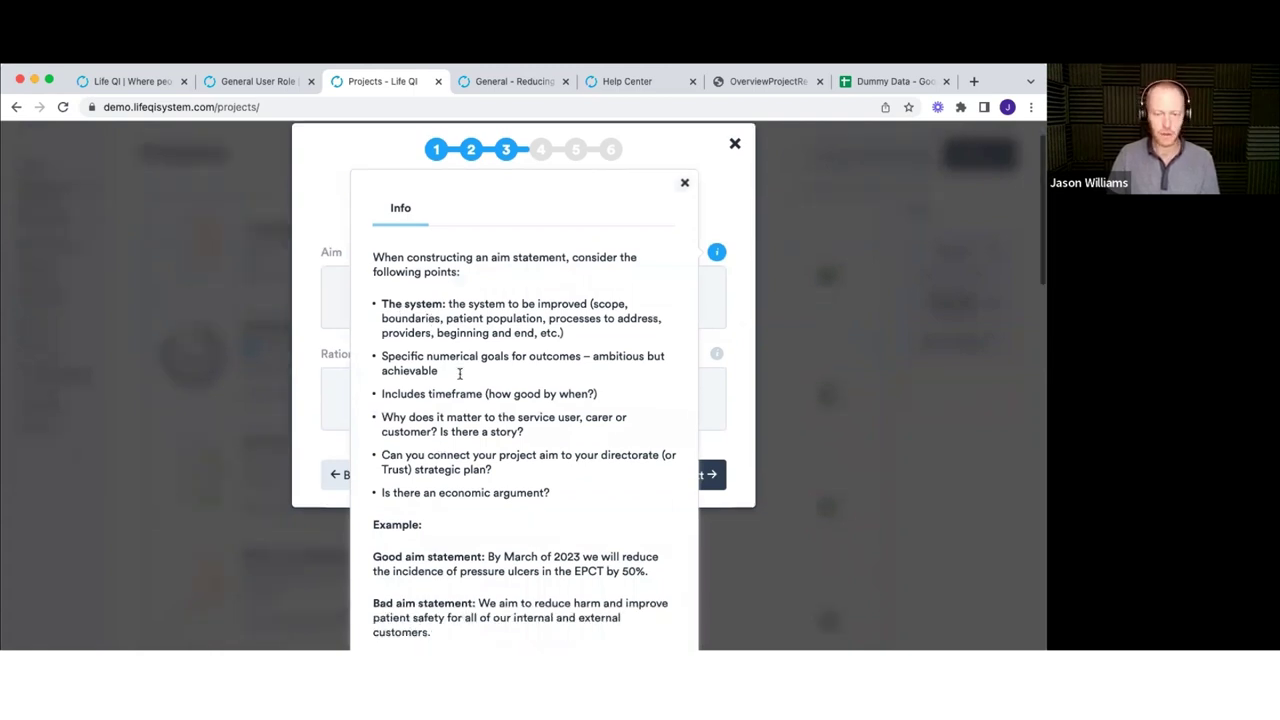
scroll(459, 372, up, 1)
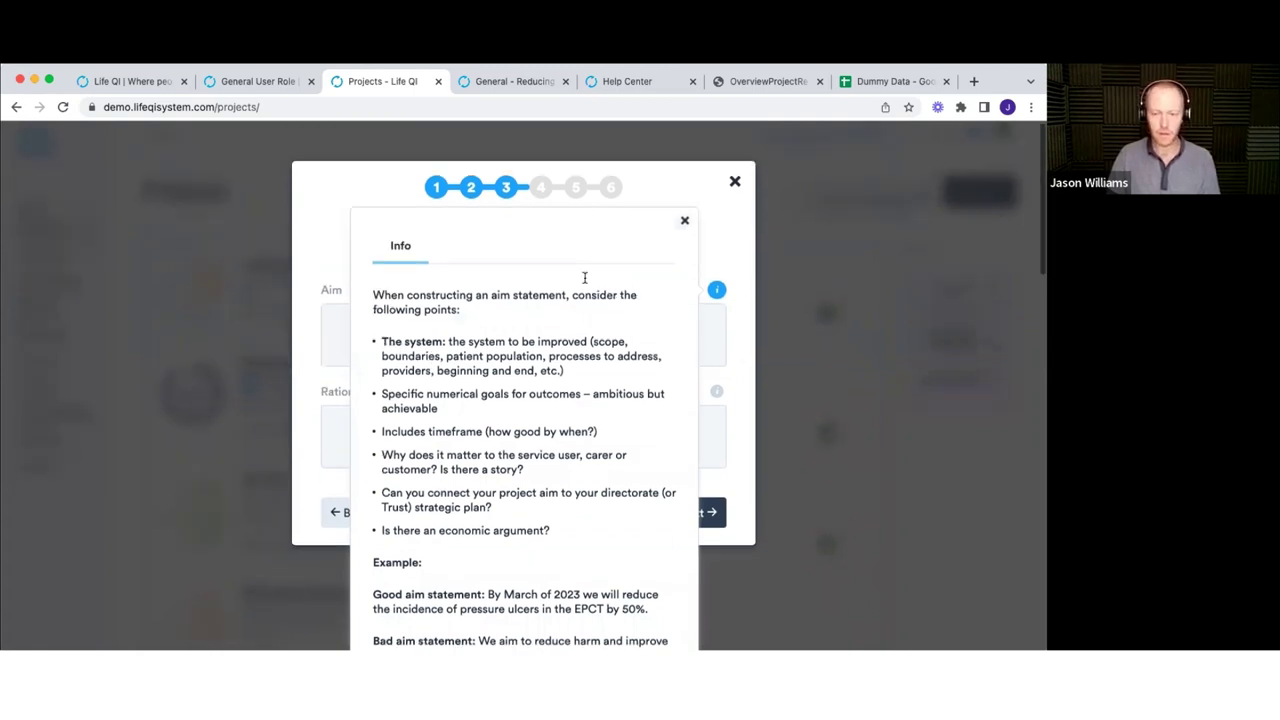
click(684, 222)
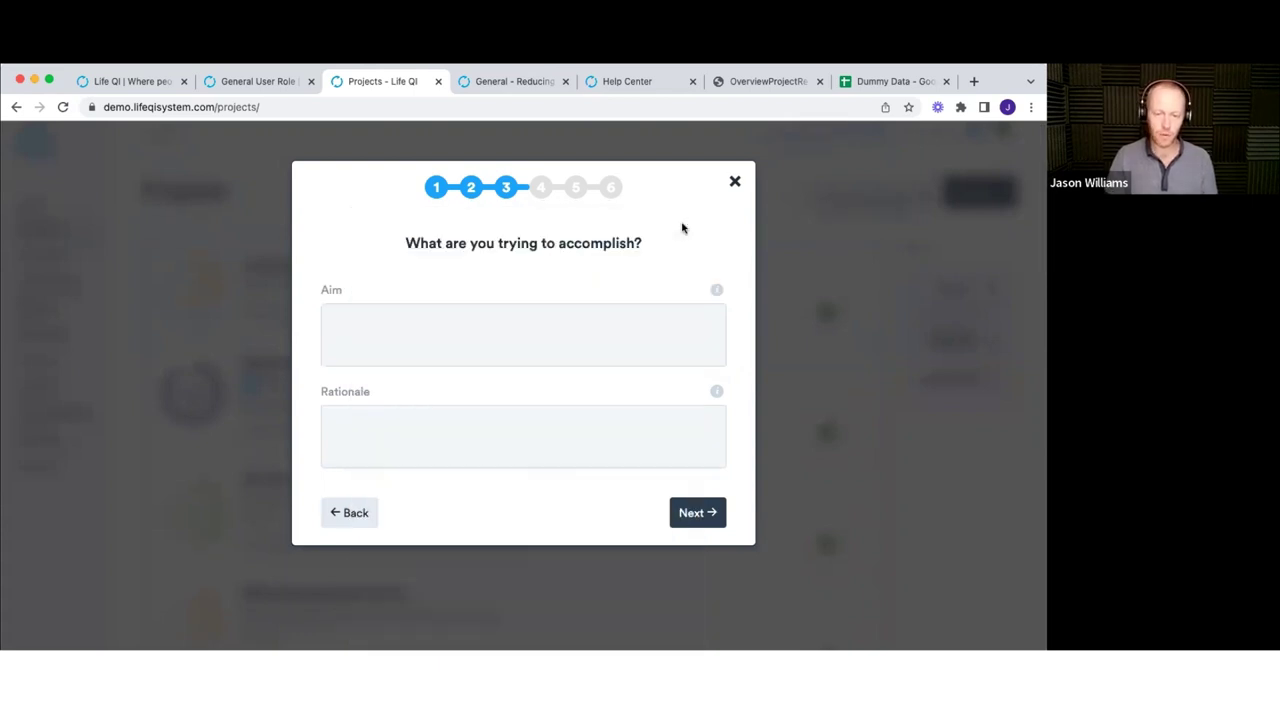
- Enter the aim 'Learn Life QI in 45mins' and continue to the project team step
click(356, 325)
text(Learn Life QI in 45mins)
click(471, 423)
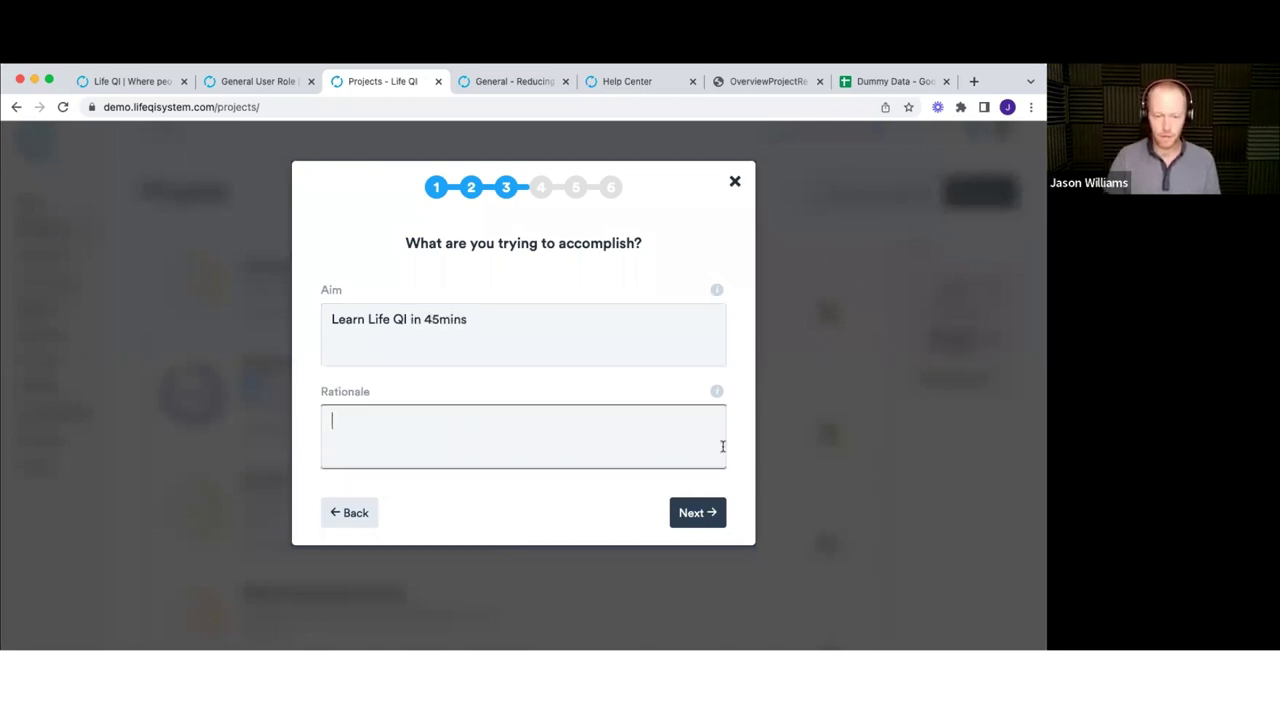
click(697, 512)
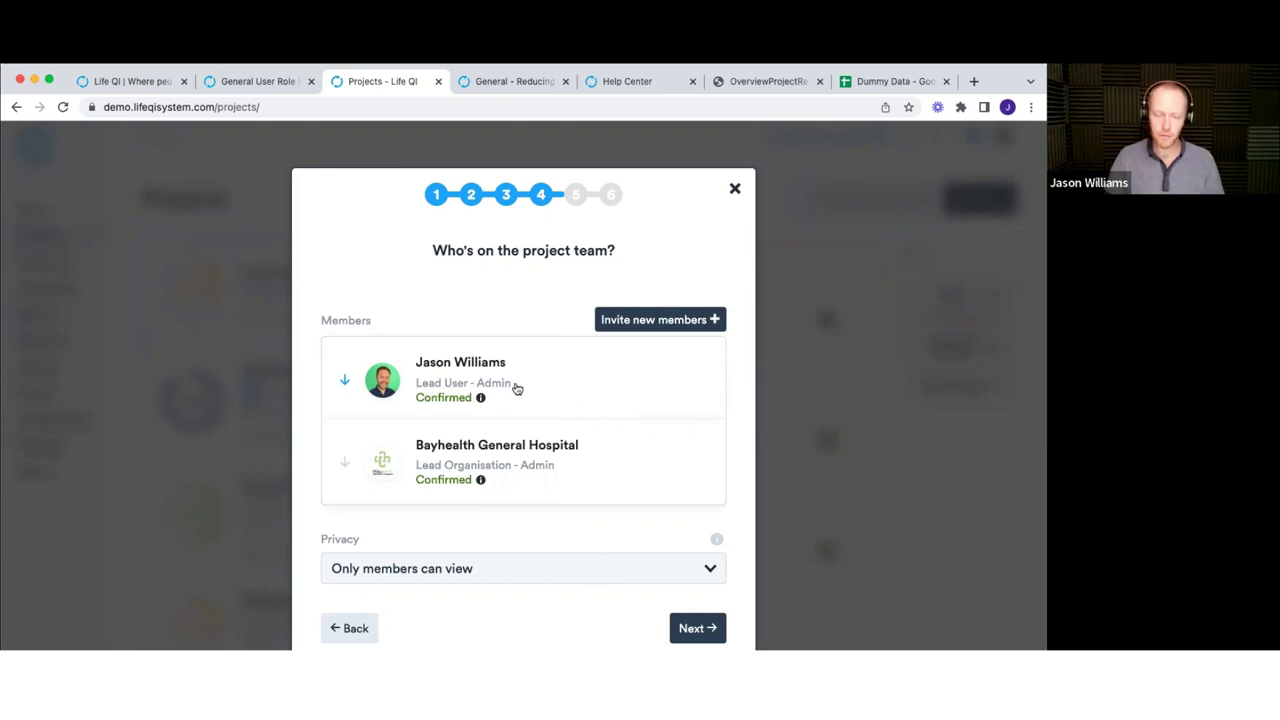
- Search Invite new members for the colleague by first name and open her role card
scroll(516, 389, down, 1)
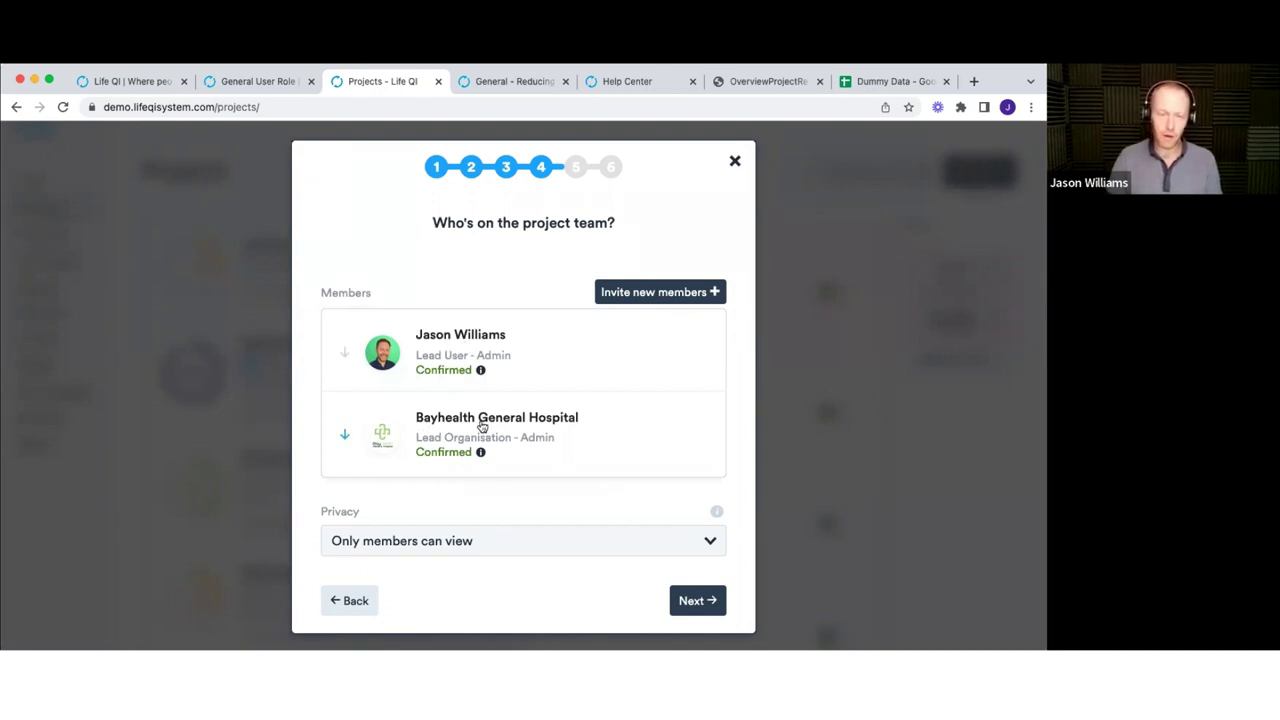
click(641, 294)
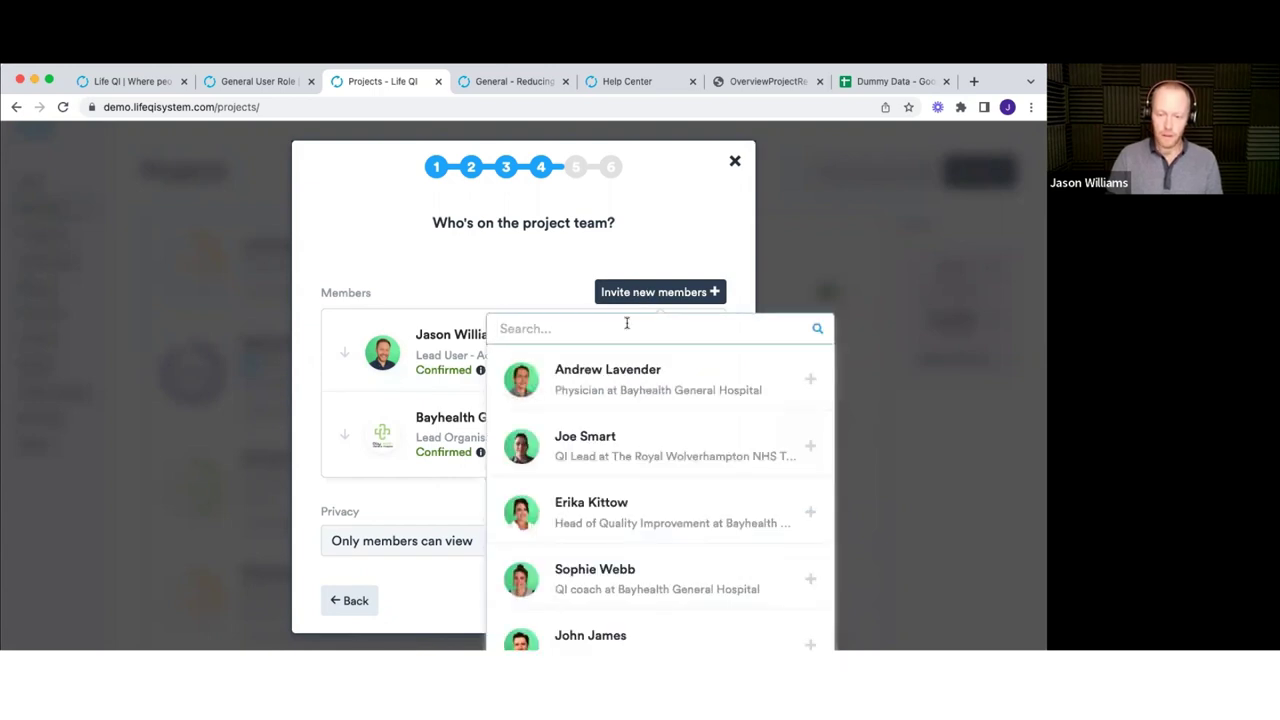
scroll(627, 323, down, 1)
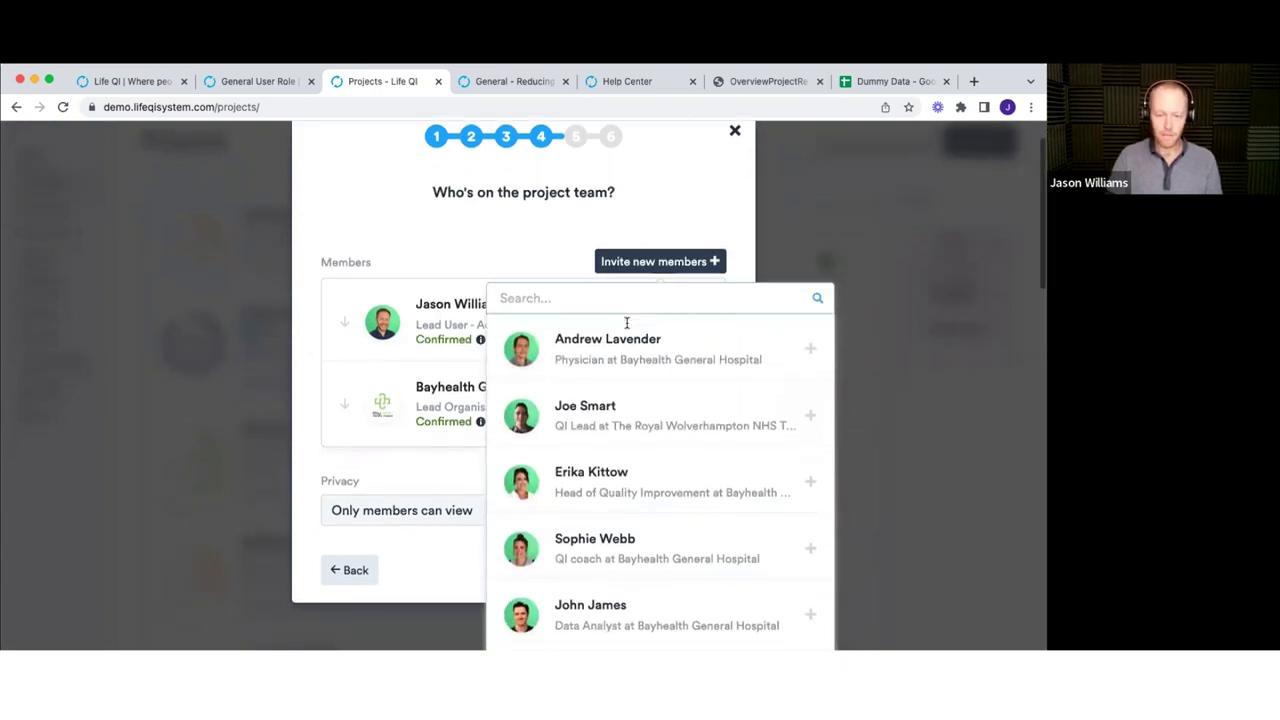
scroll(627, 323, down, 3)
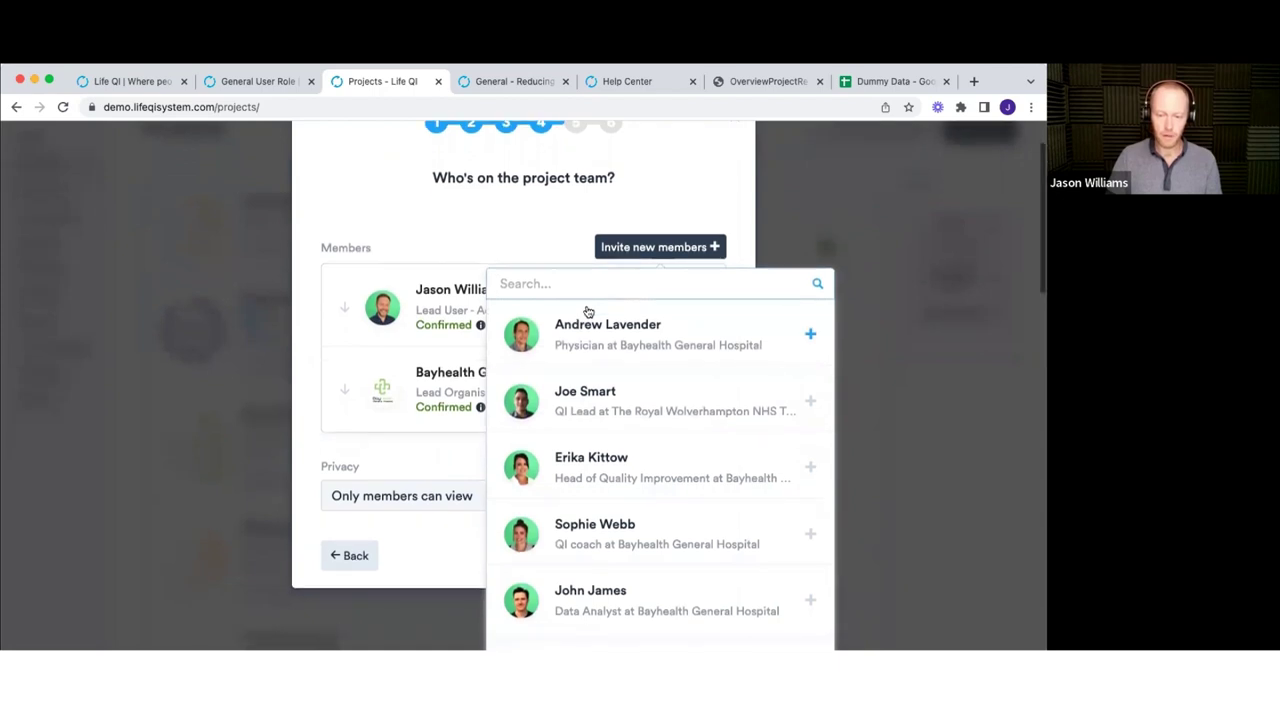
scroll(586, 311, up, 1)
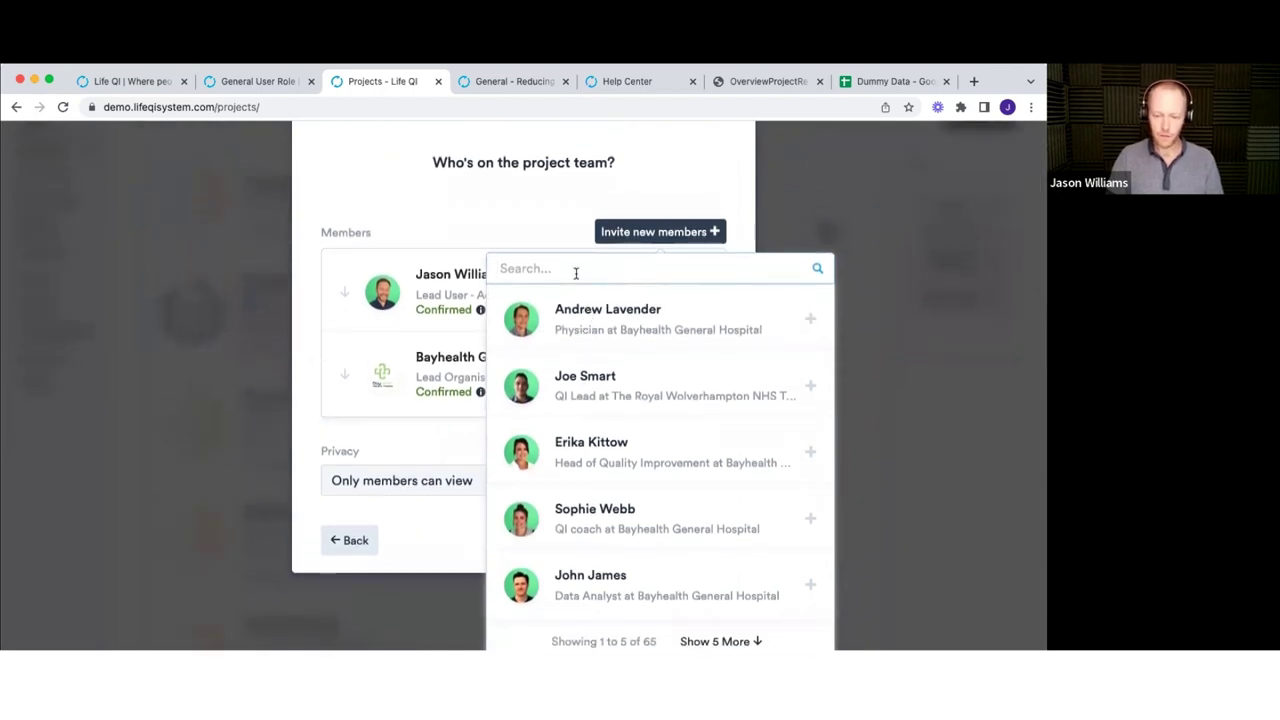
text(ker)
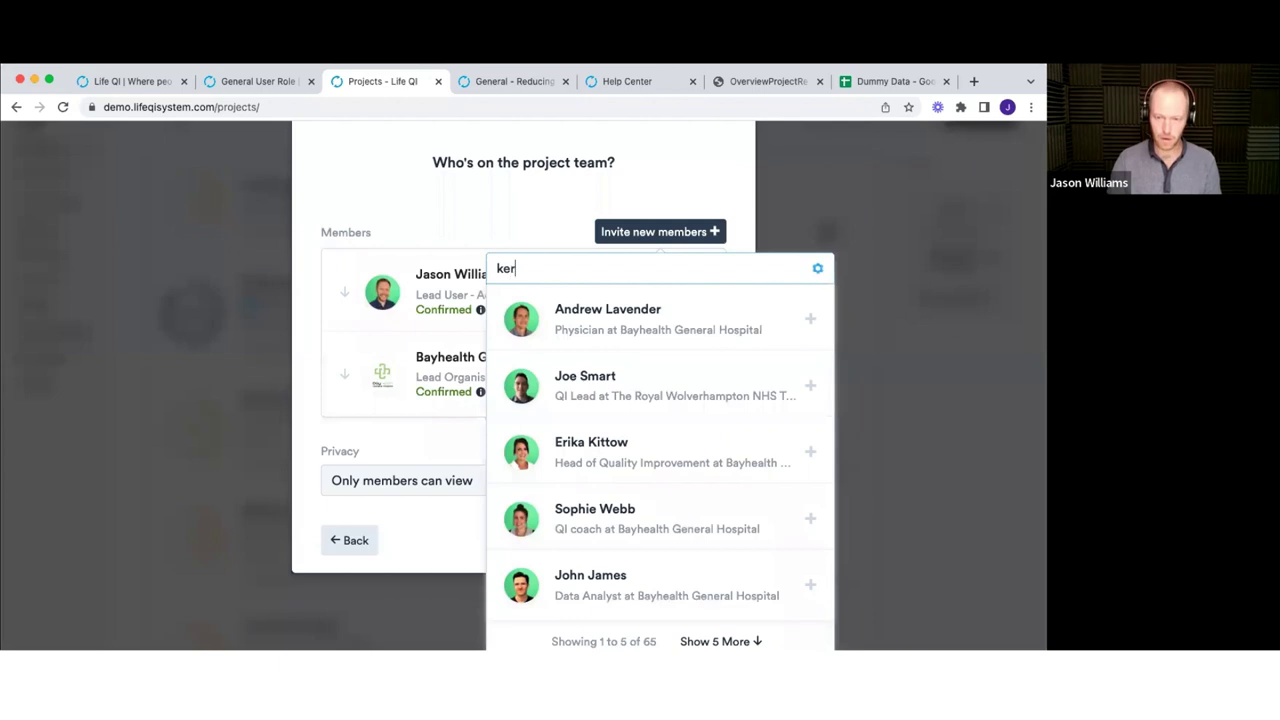
text(rie)
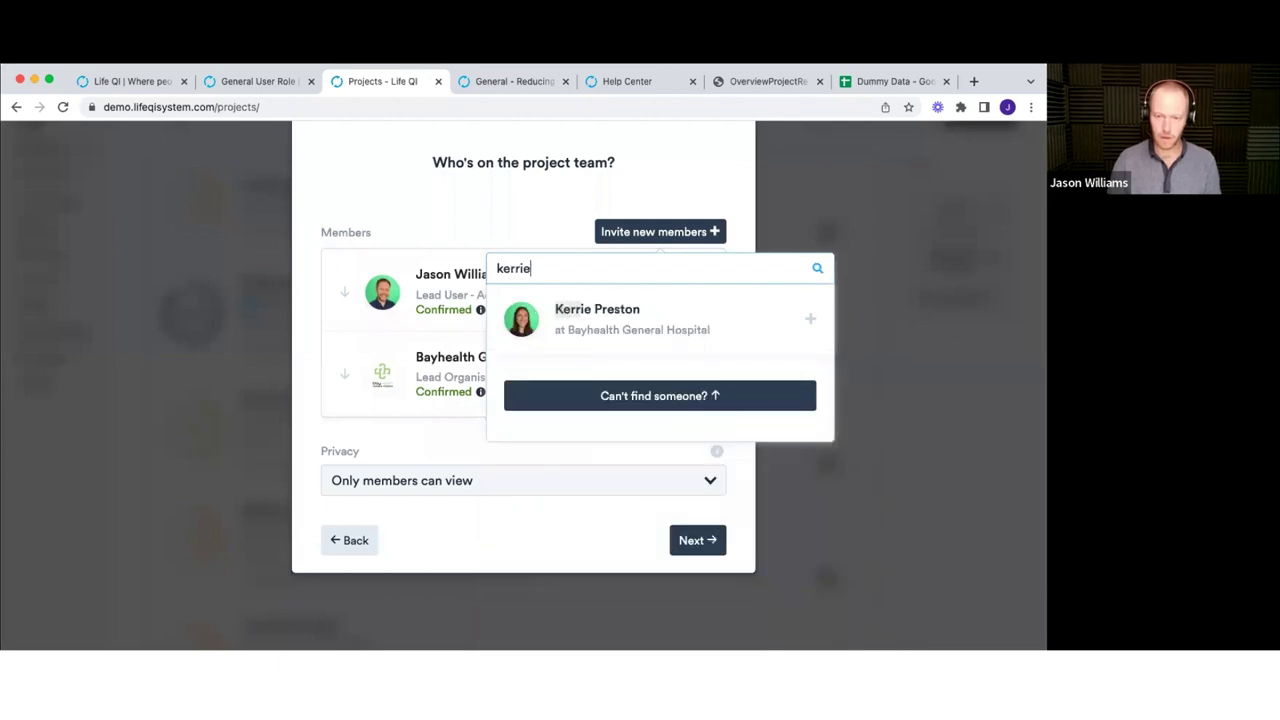
click(624, 318)
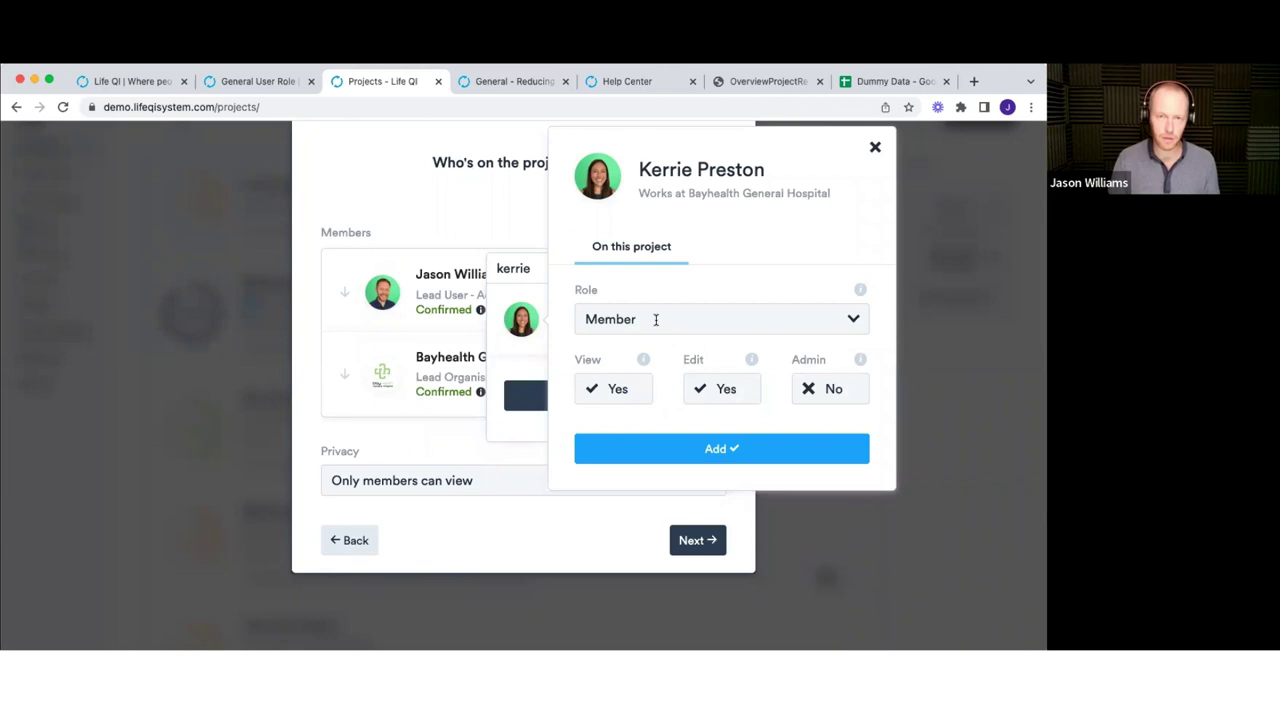
- Add the colleague as Sponsor, keeping view/edit Yes and admin No
click(656, 319)
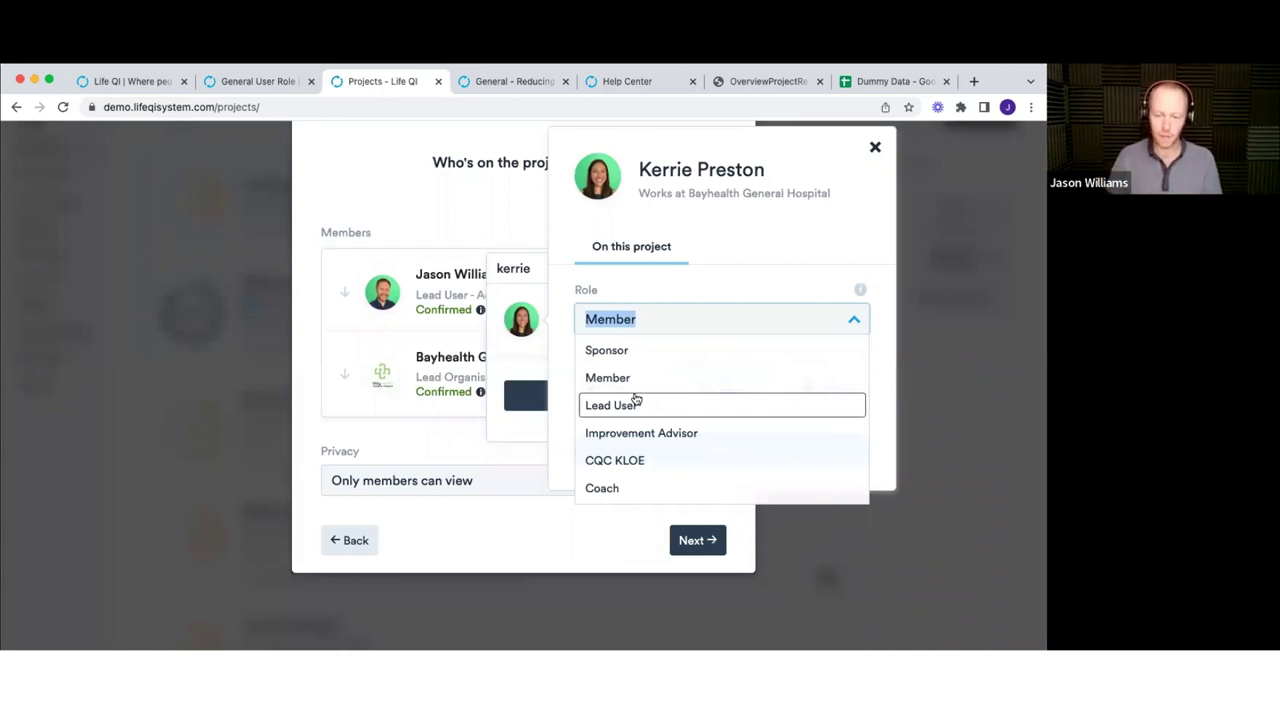
click(625, 350)
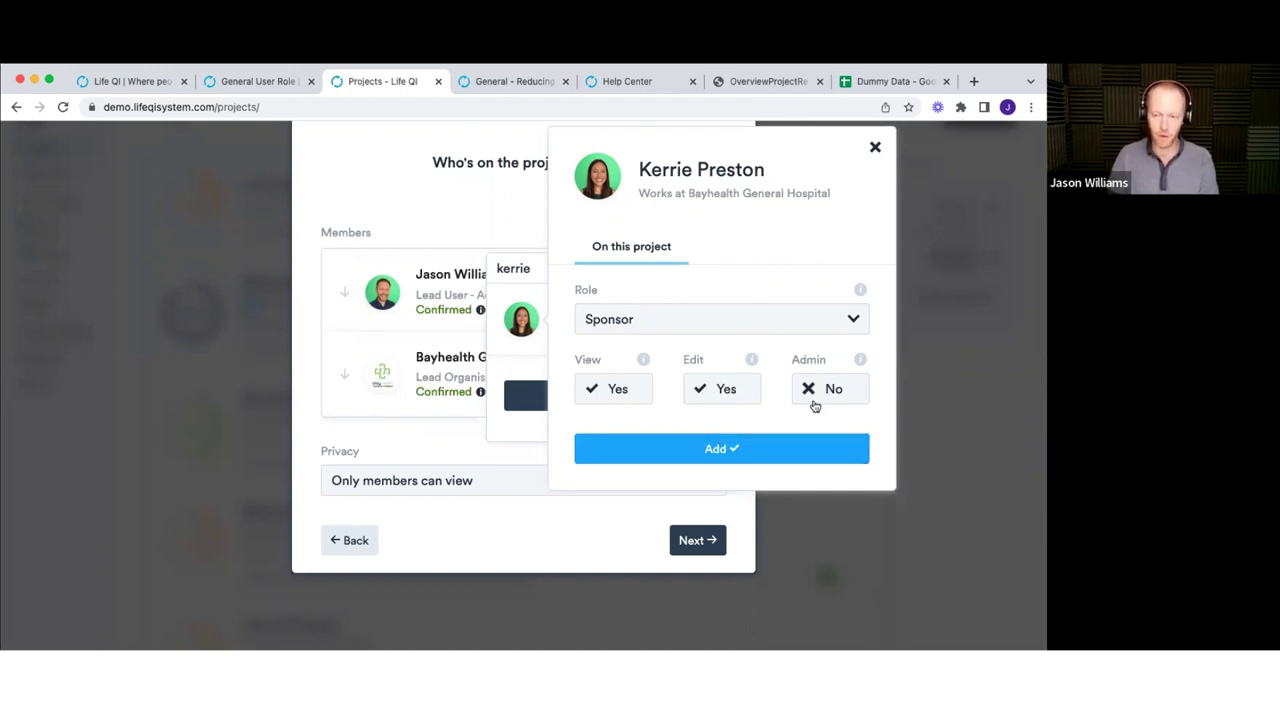
click(722, 449)
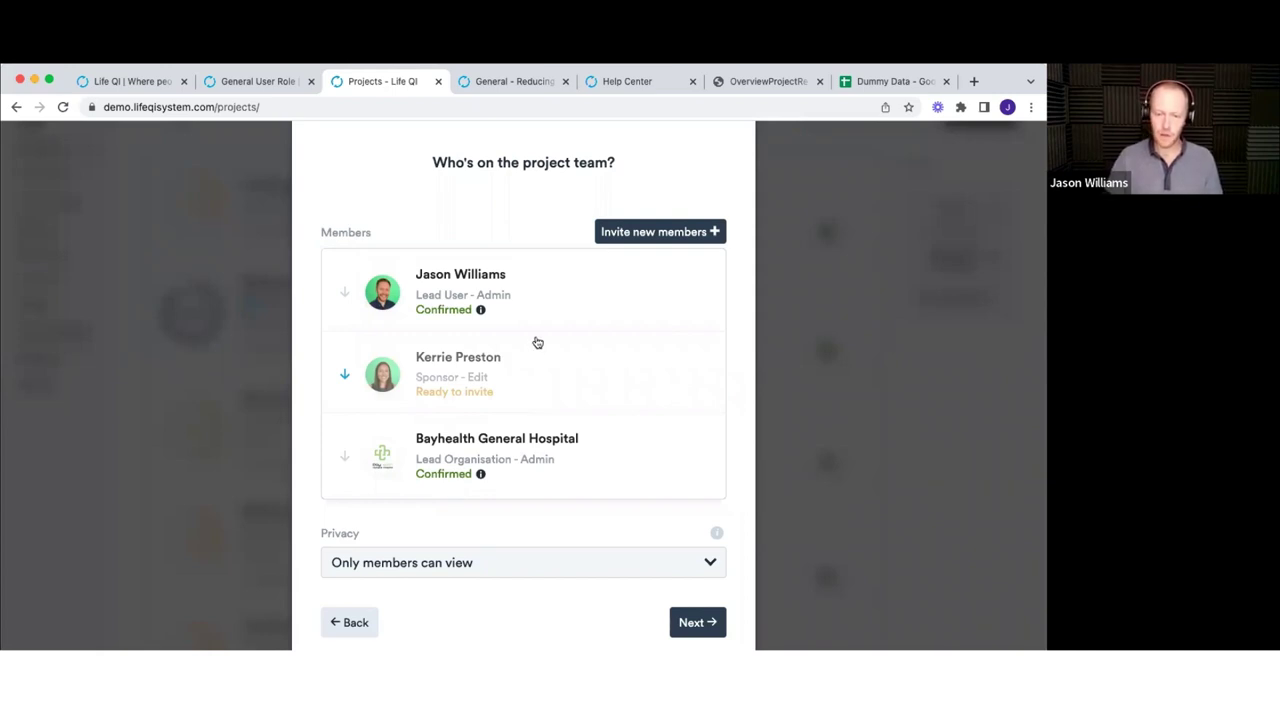
click(664, 236)
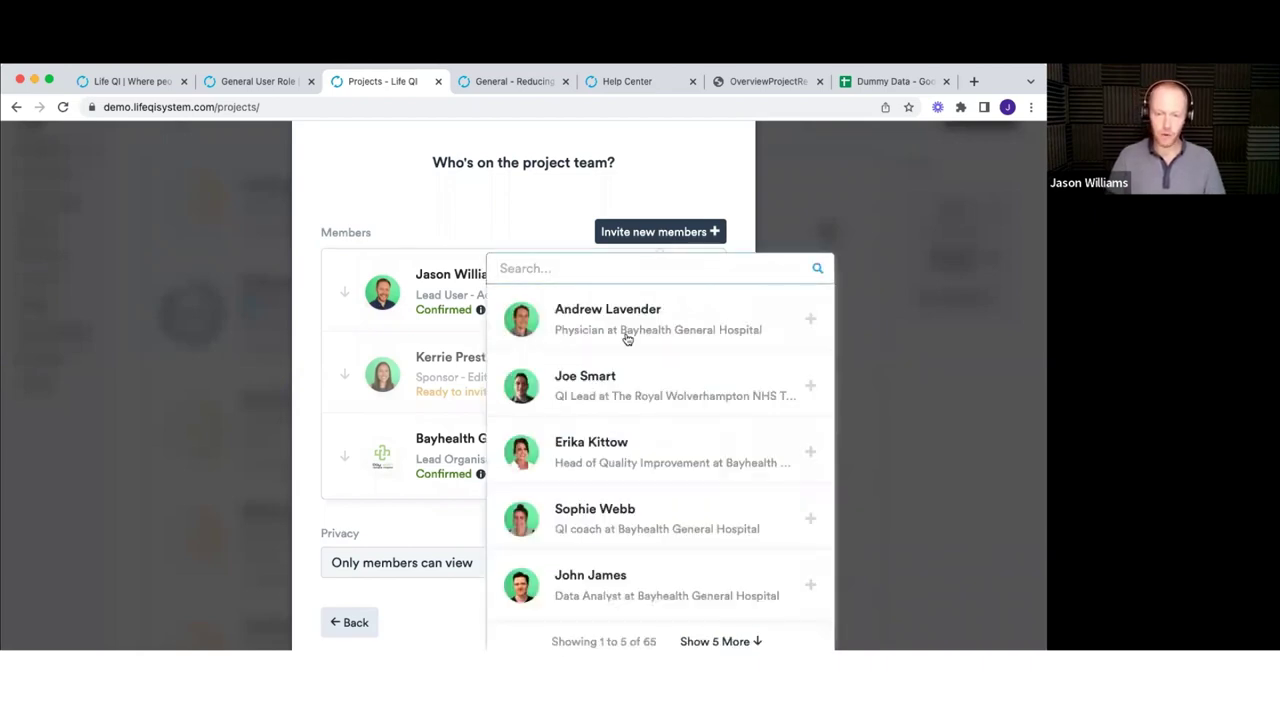
scroll(627, 339, down, 2)
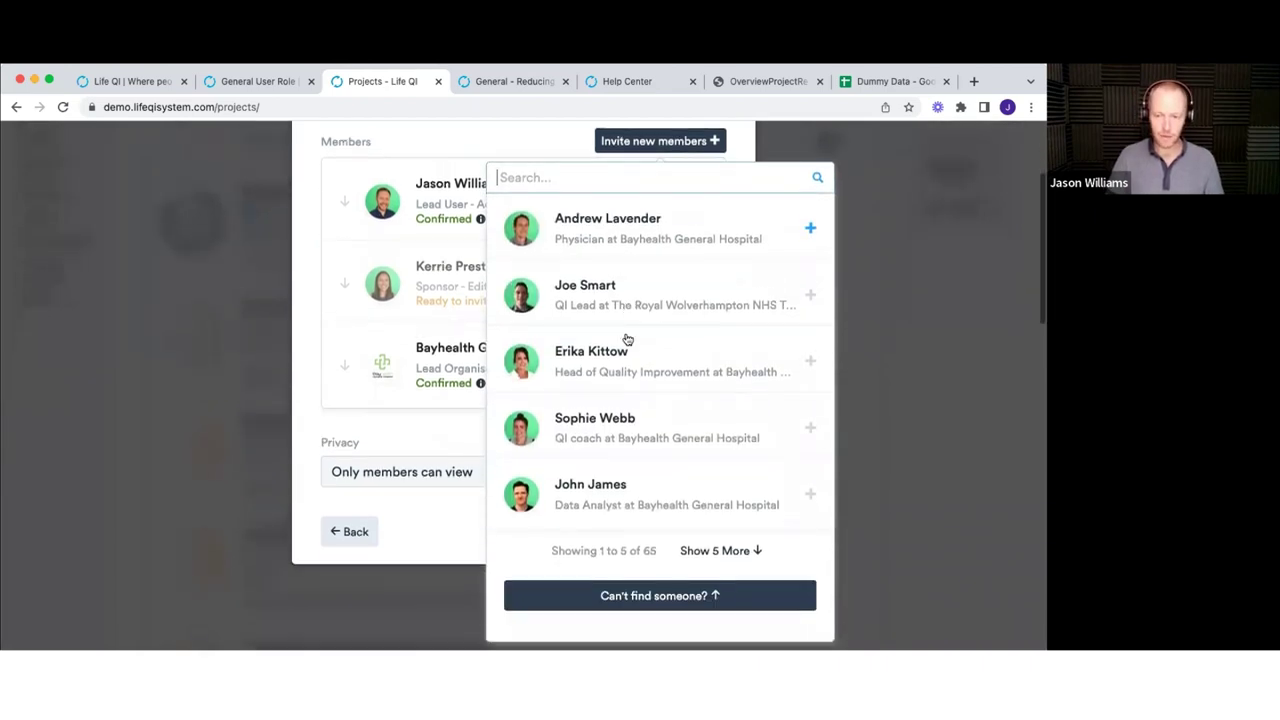
click(650, 575)
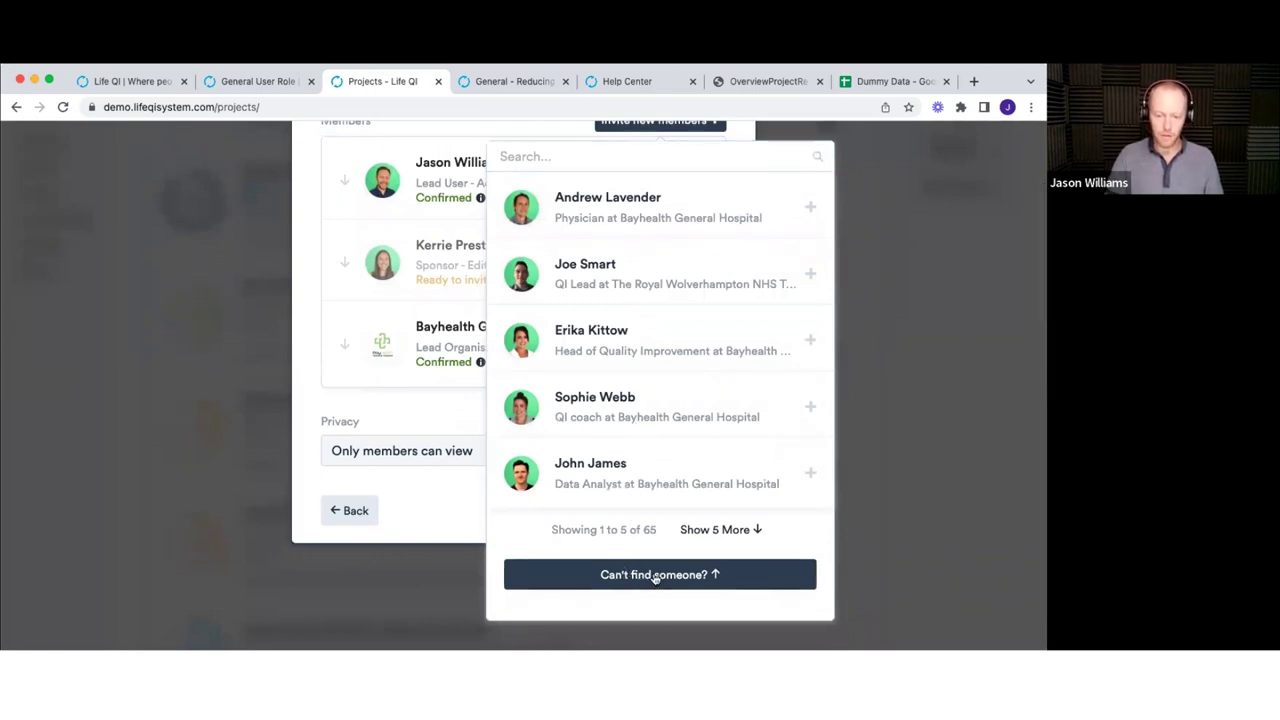
click(613, 390)
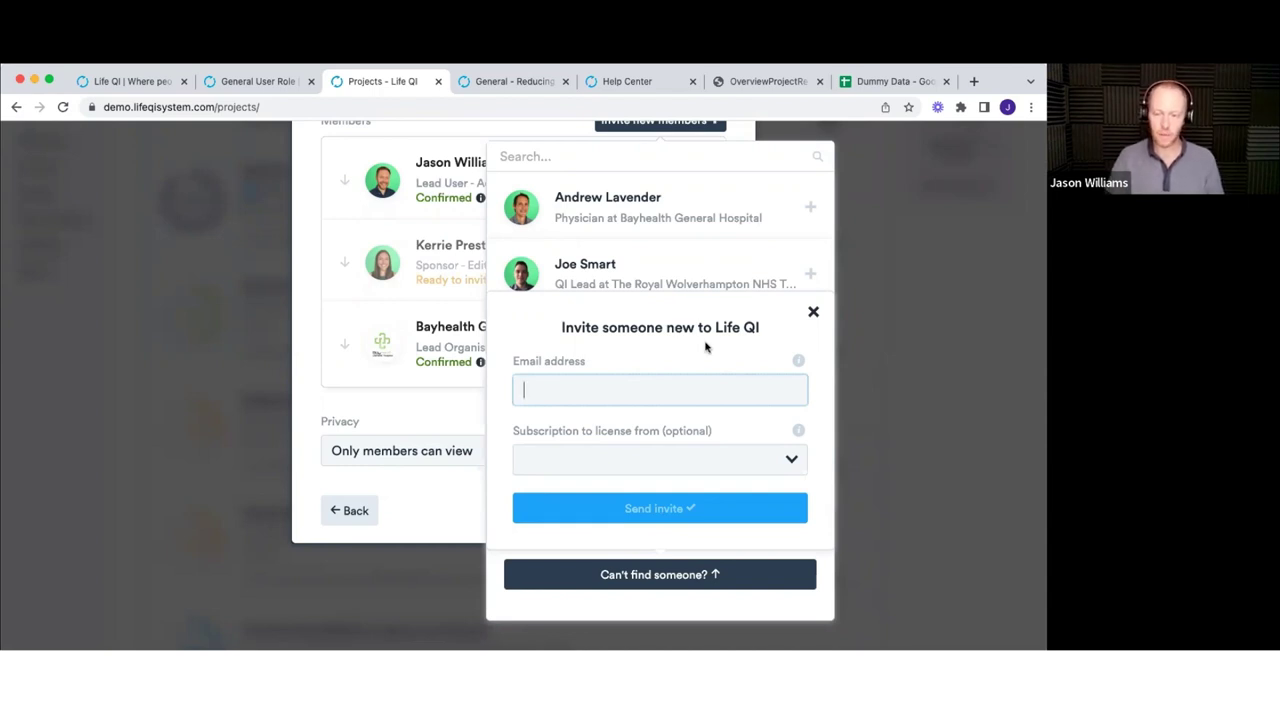
click(812, 316)
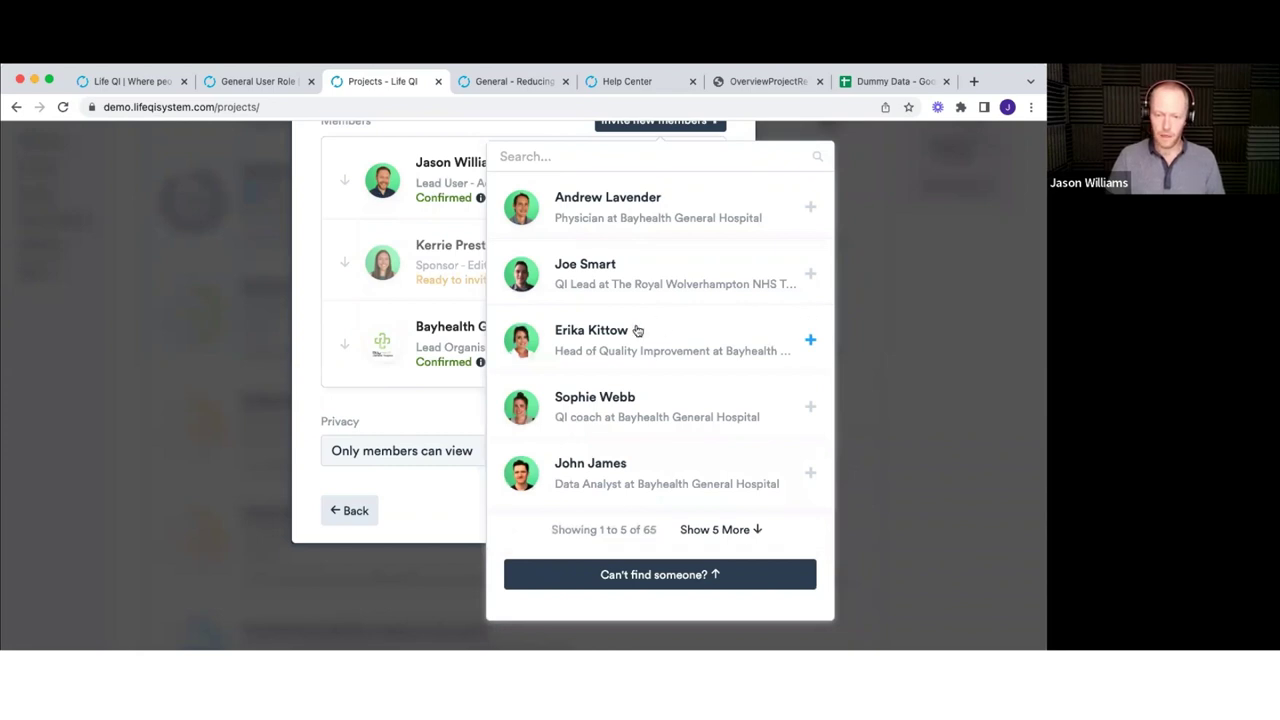
click(437, 405)
scroll(477, 317, up, 1)
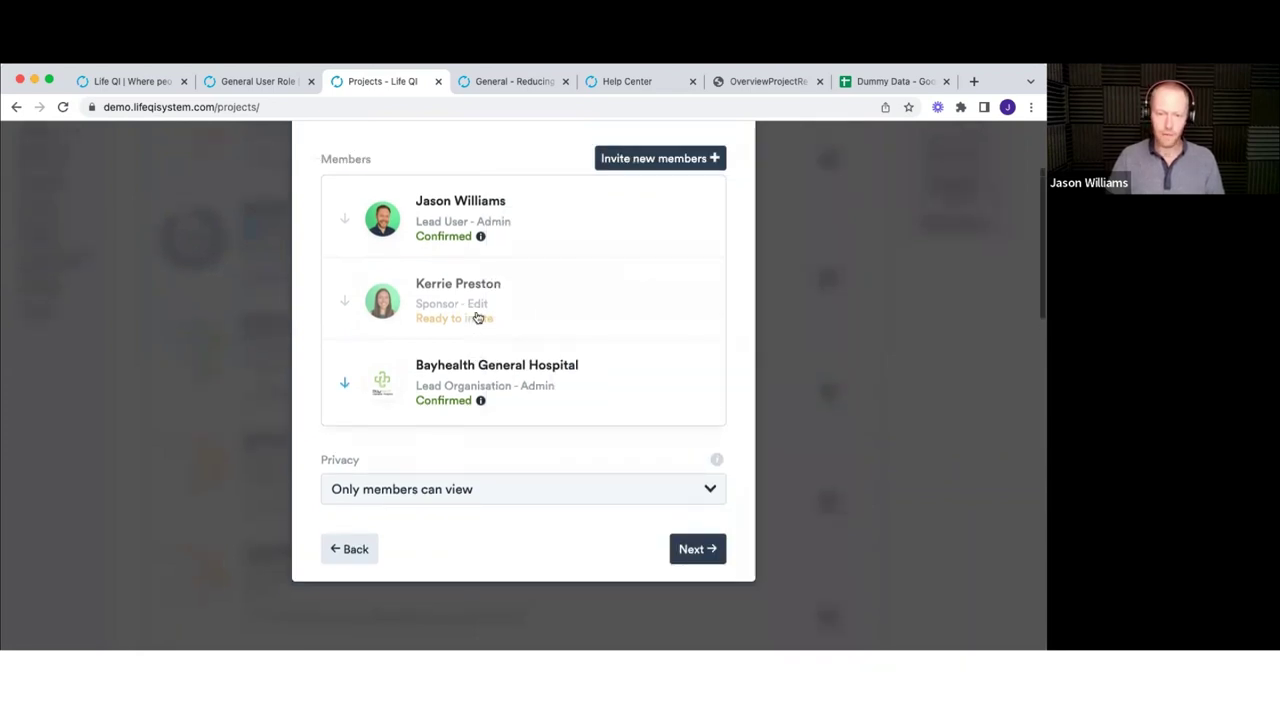
scroll(477, 317, up, 1)
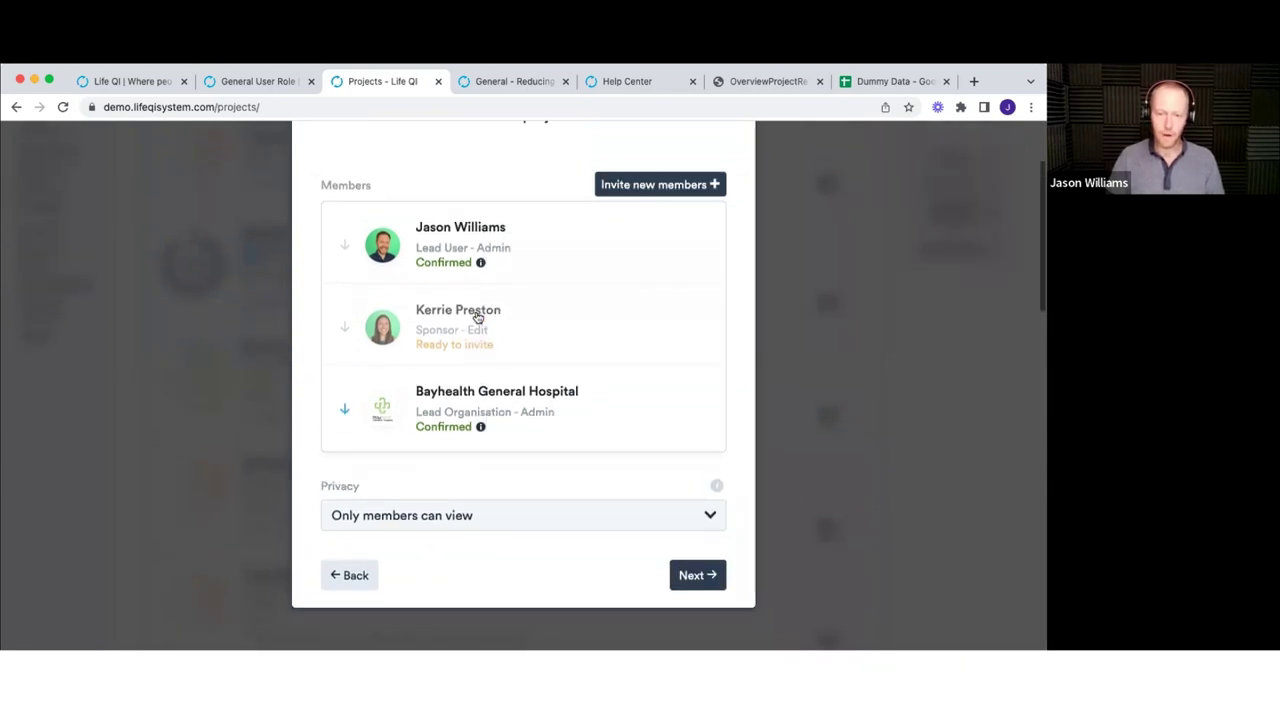
click(624, 186)
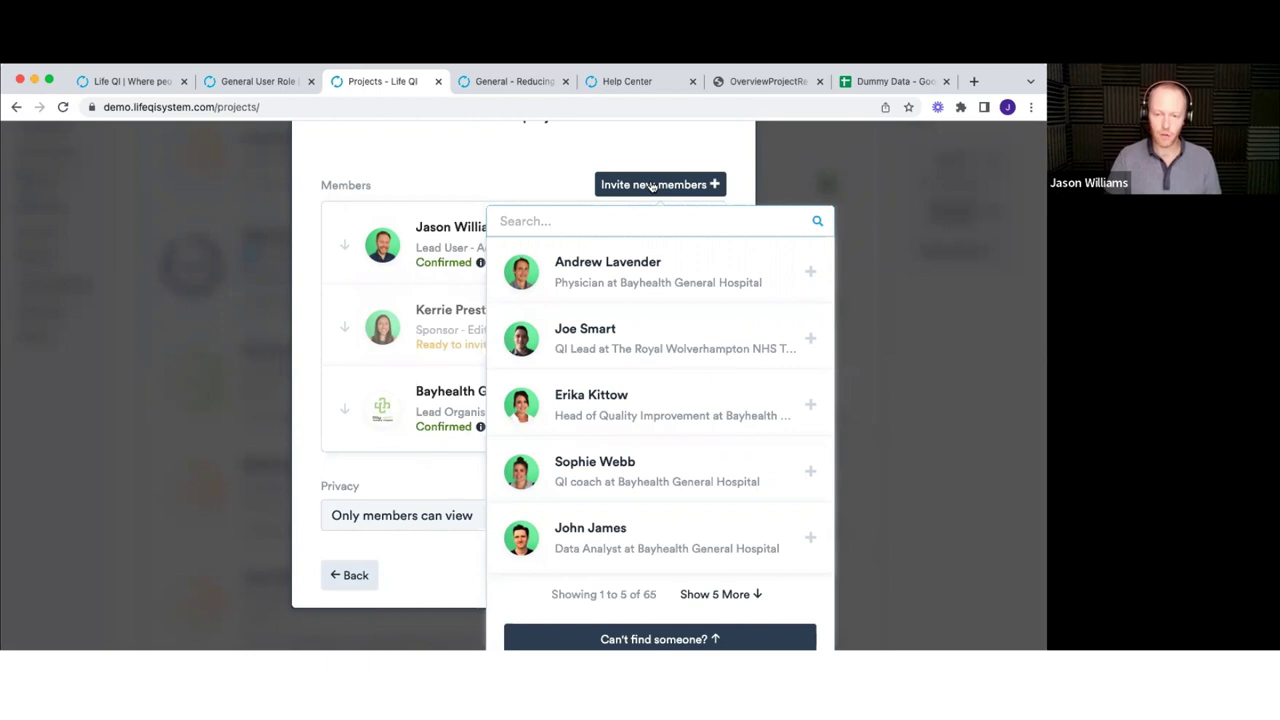
click(529, 182)
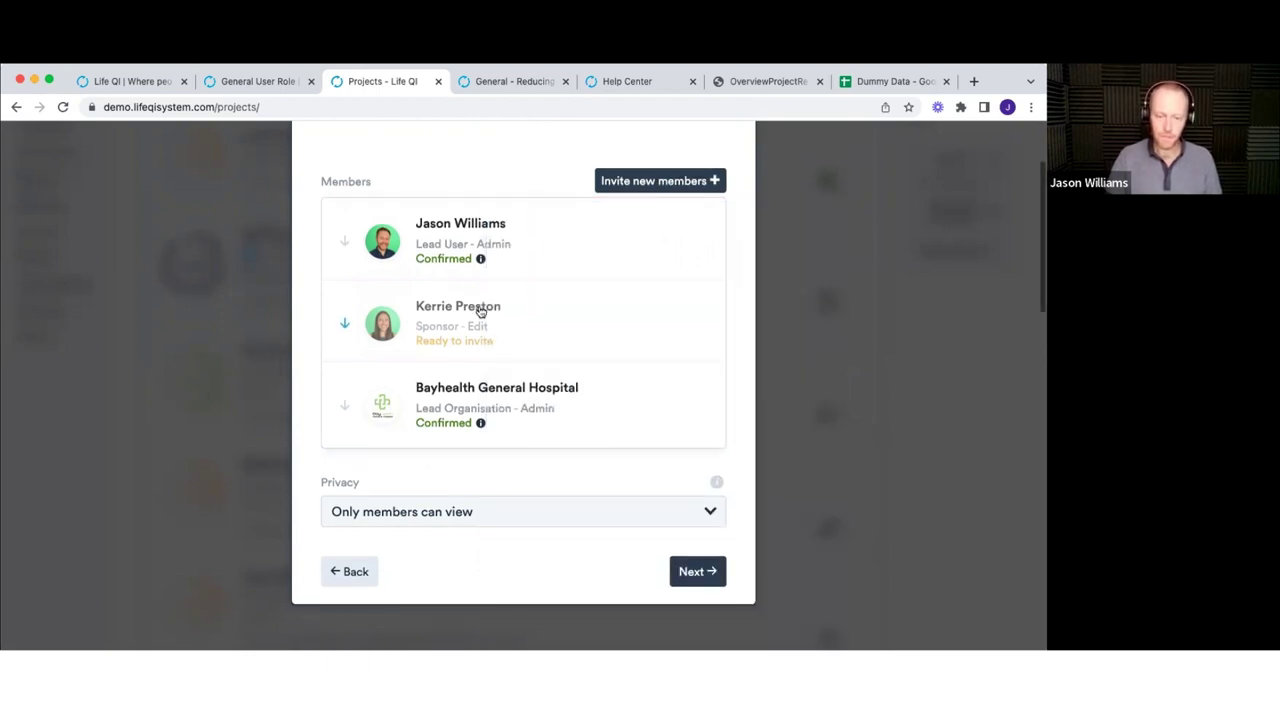
scroll(478, 315, down, 1)
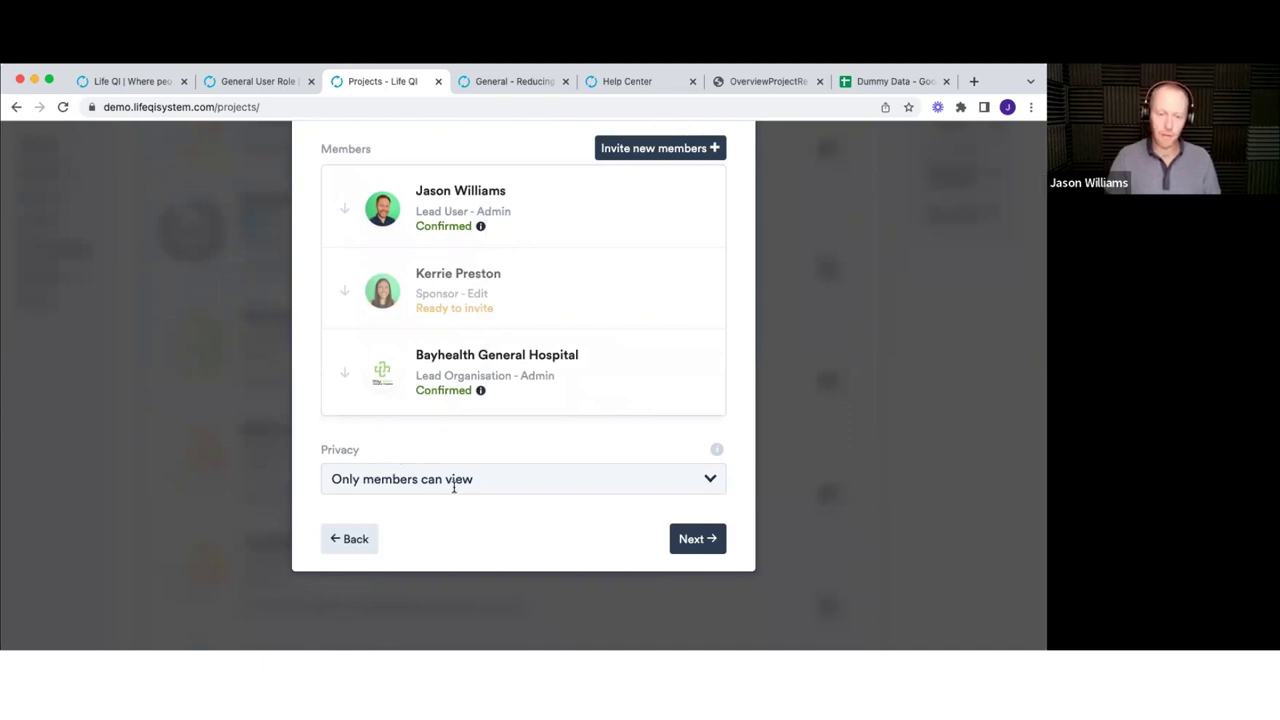
scroll(461, 487, up, 1)
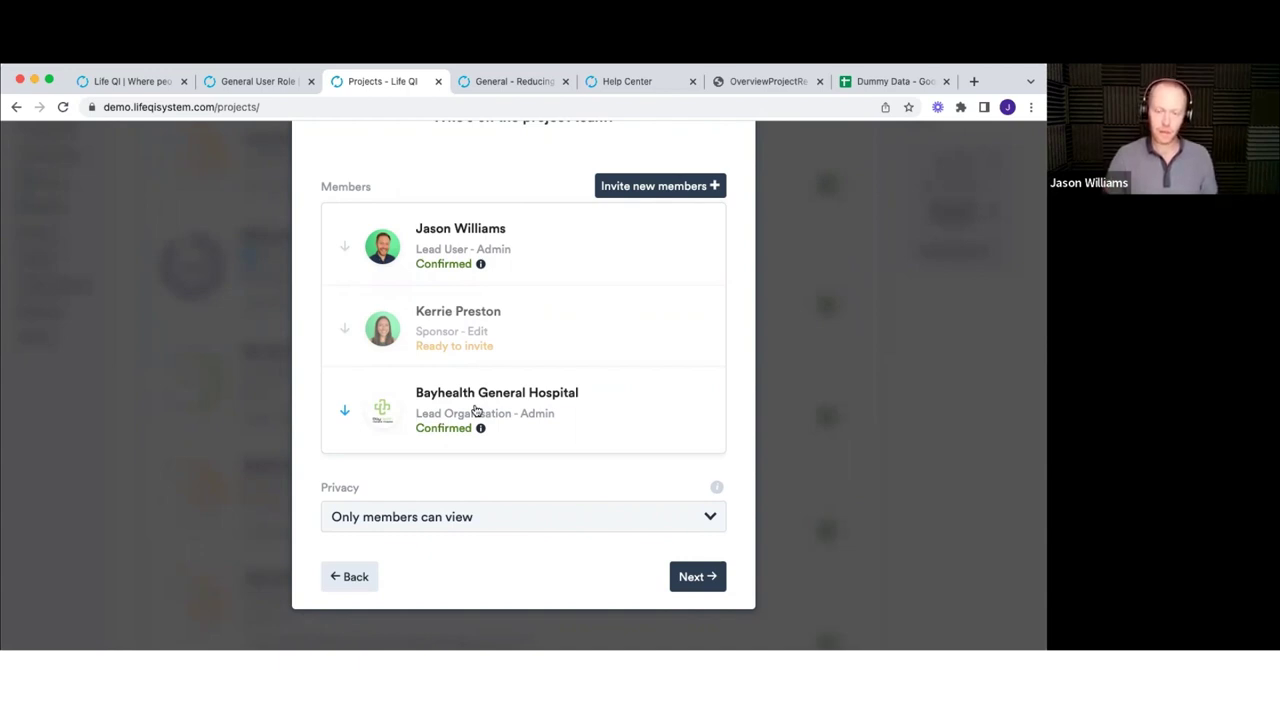
- Set privacy to Only members can view after trying Everyone can view, then continue
click(478, 516)
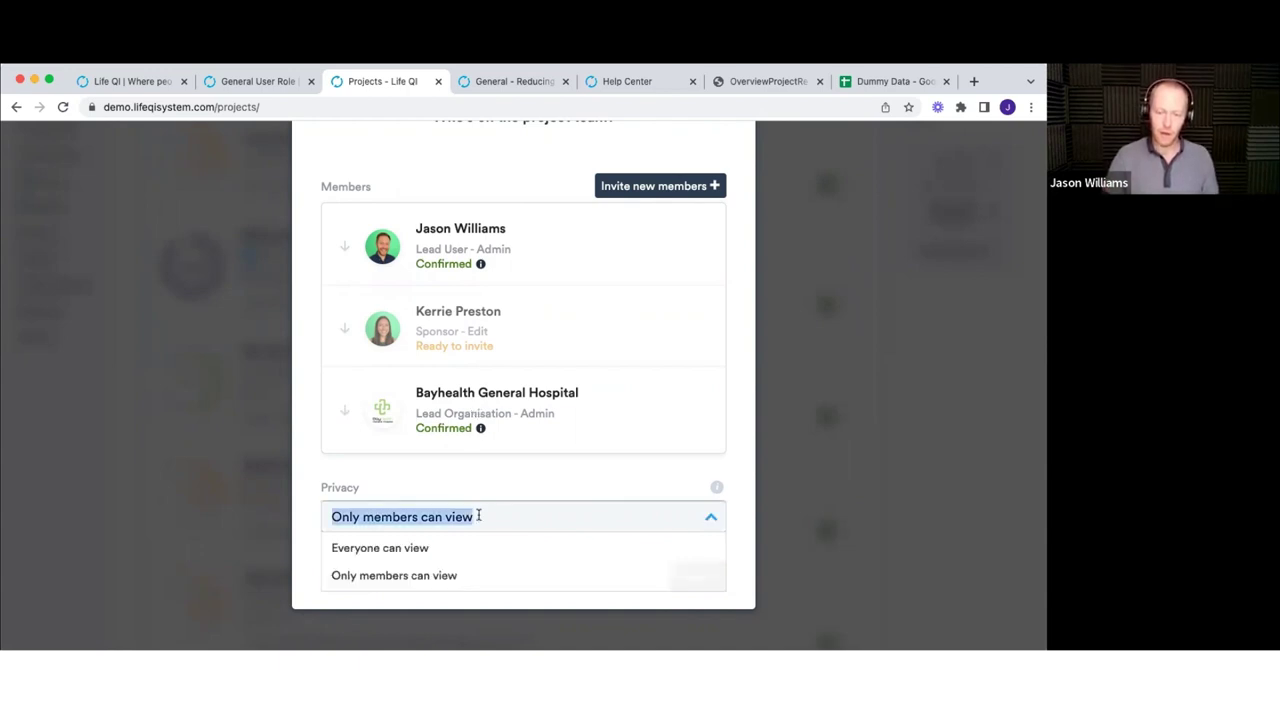
click(416, 549)
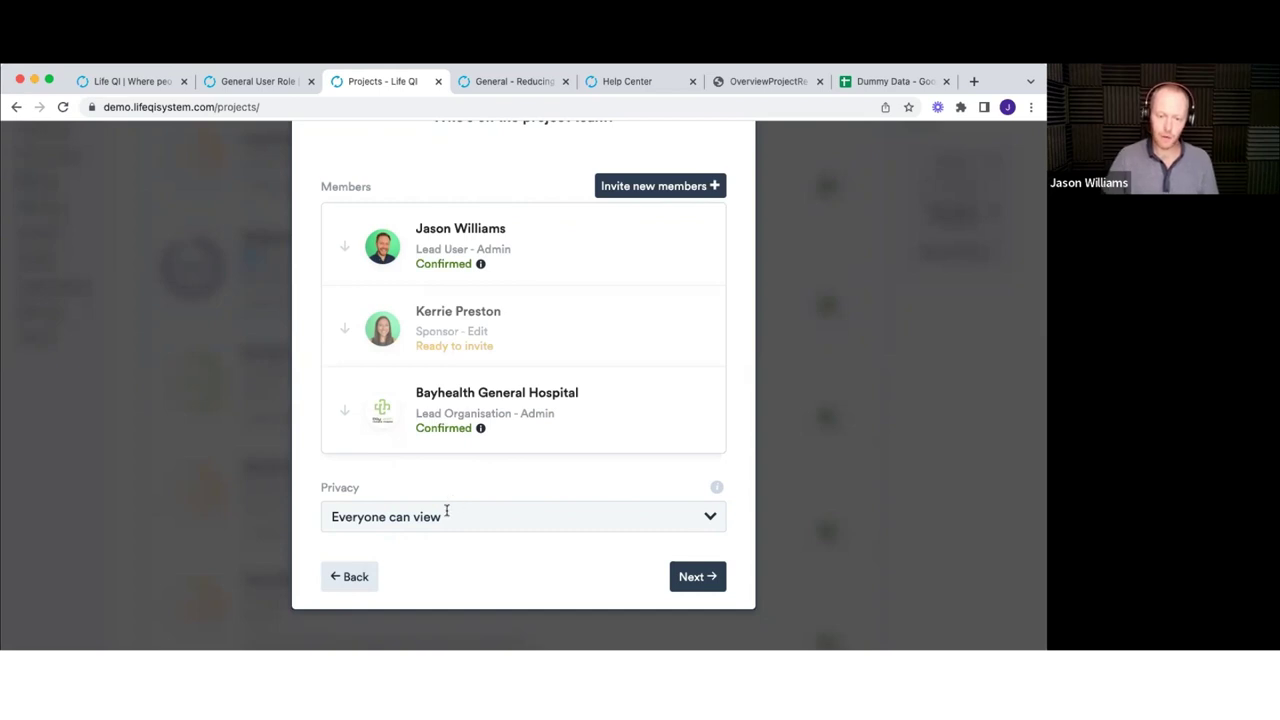
click(443, 513)
click(397, 576)
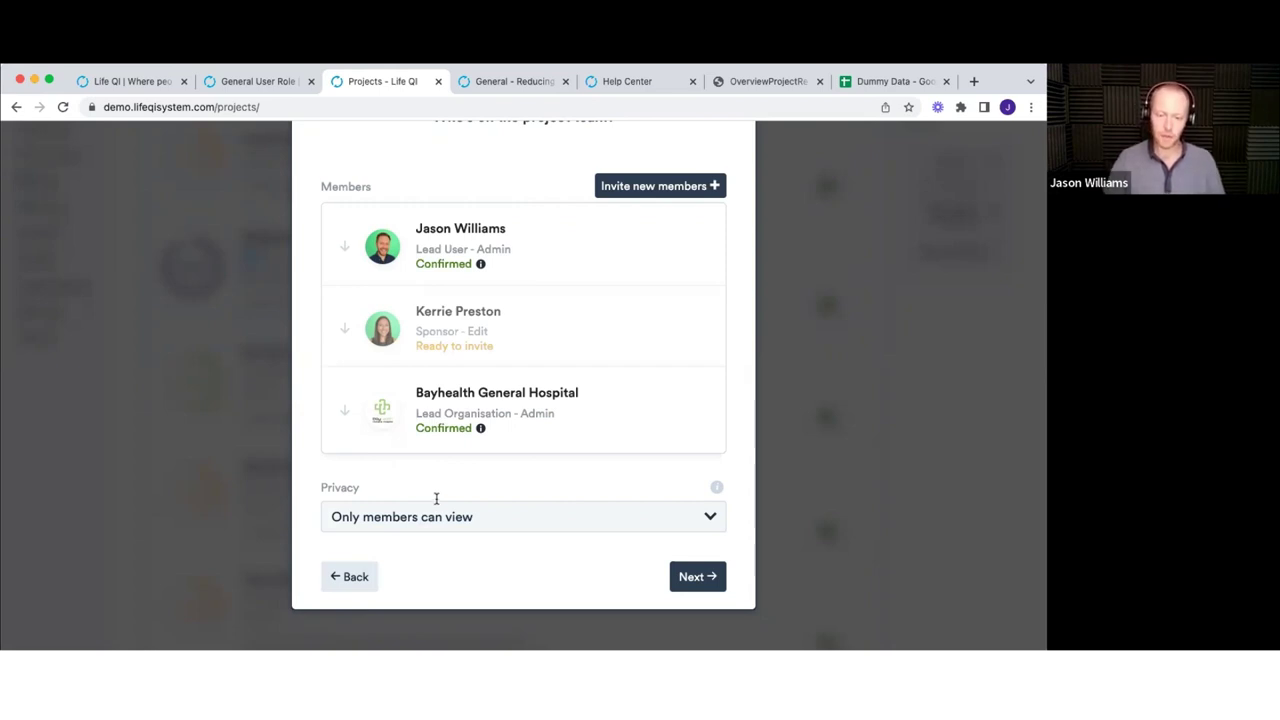
click(697, 576)
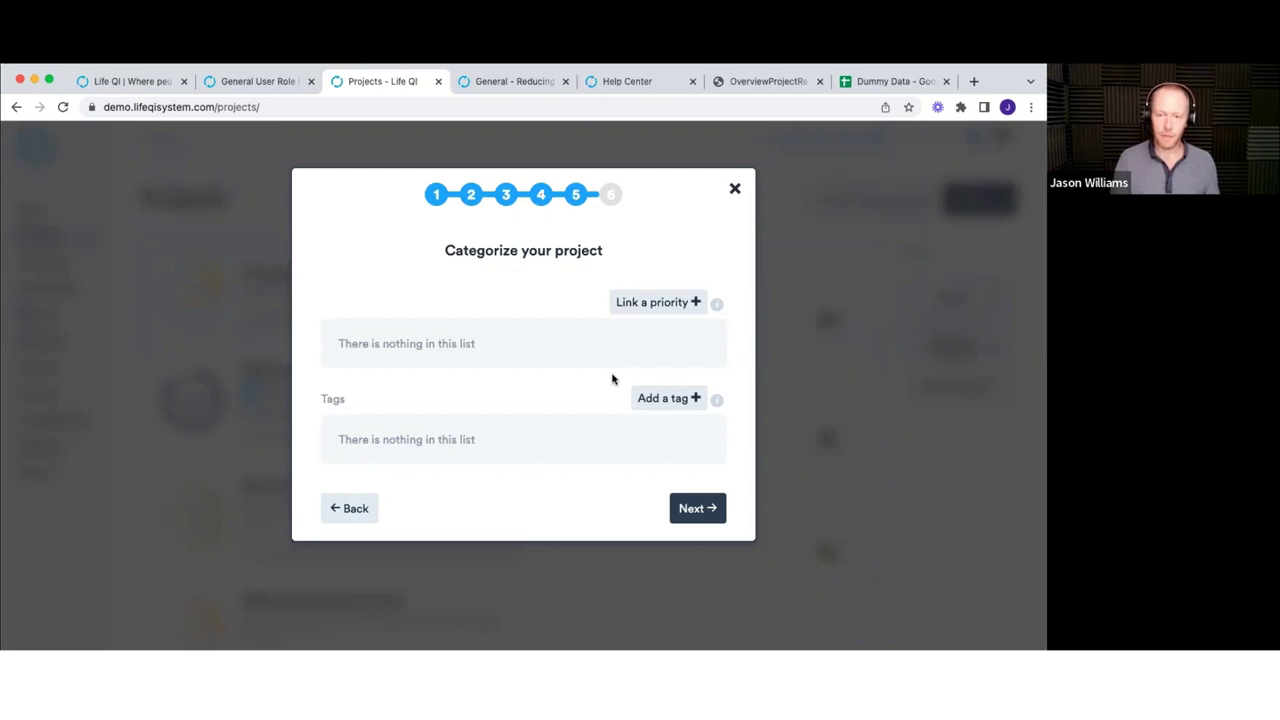
- Link the organisation priority 'Improve staff wellbeing' to the project
click(633, 308)
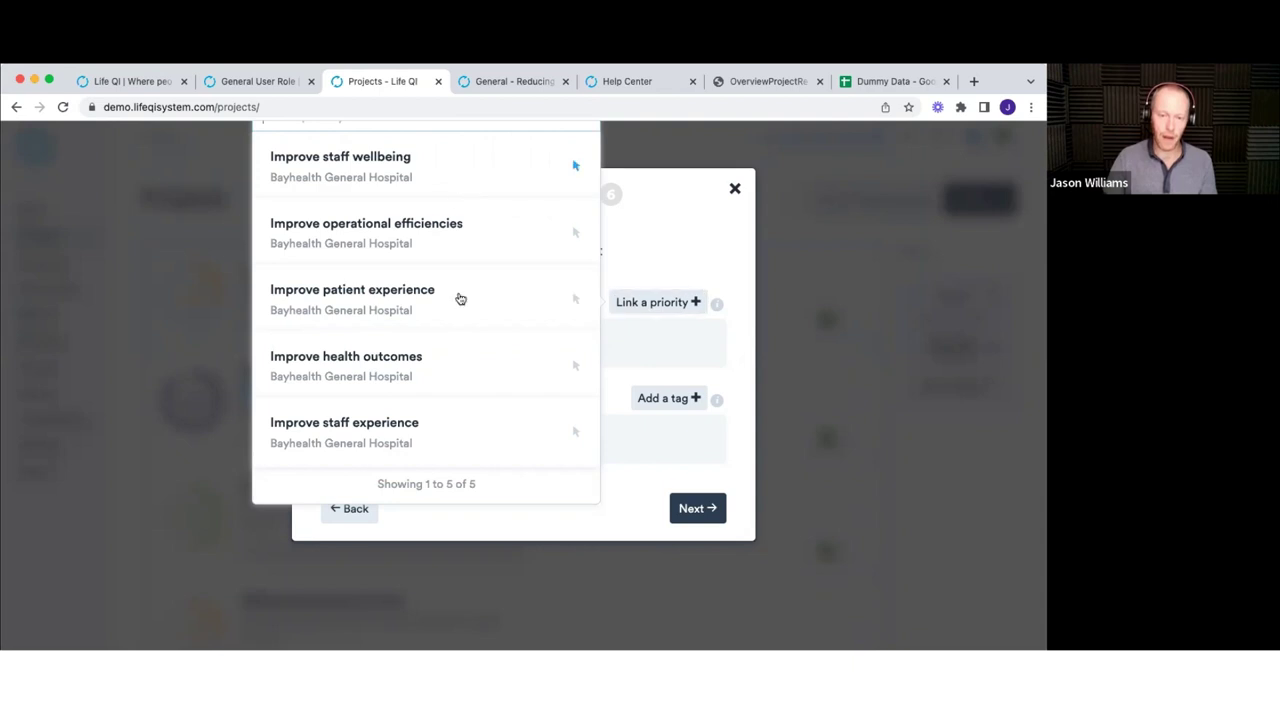
click(341, 171)
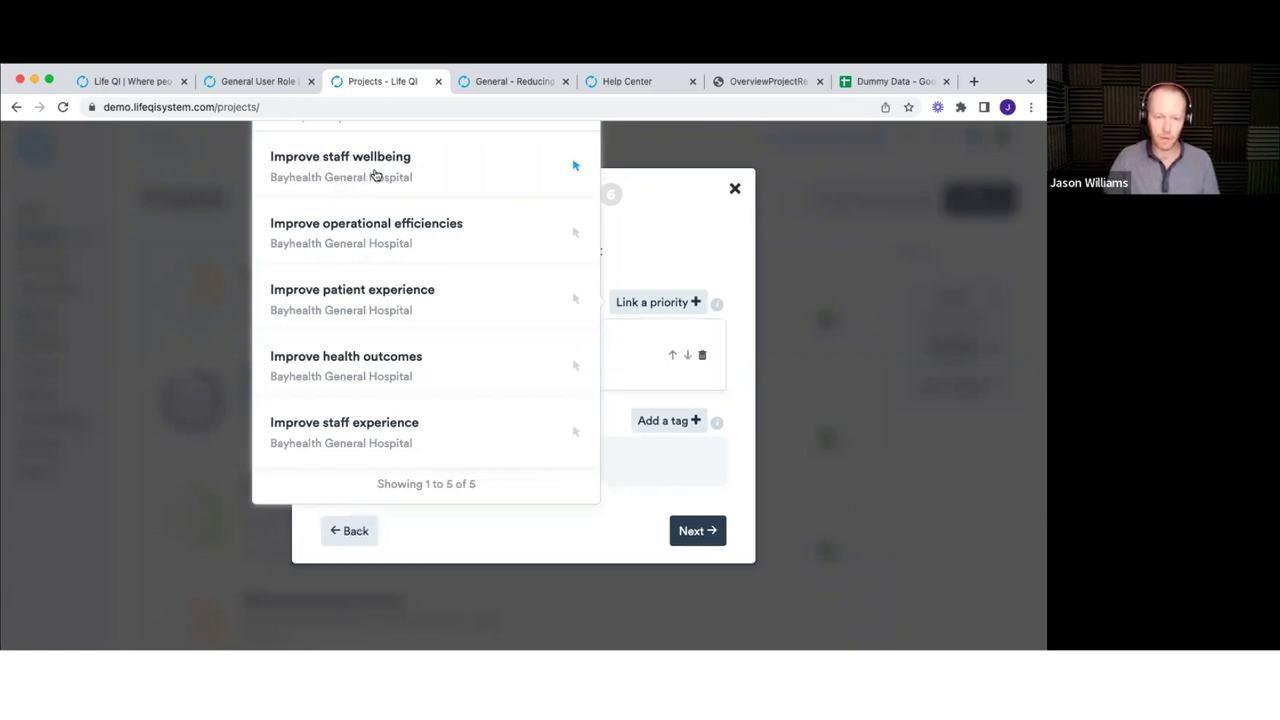
click(655, 265)
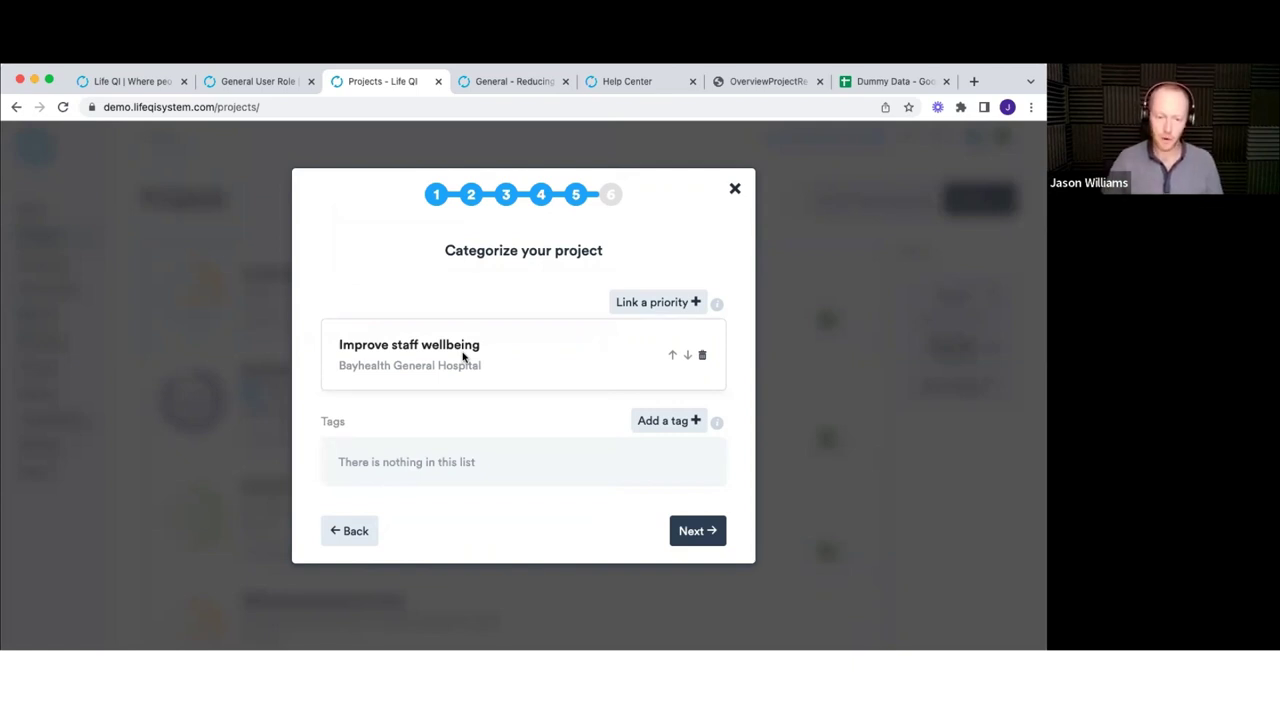
- Tag the project with 'Joy at work' and continue to the dates step
click(656, 421)
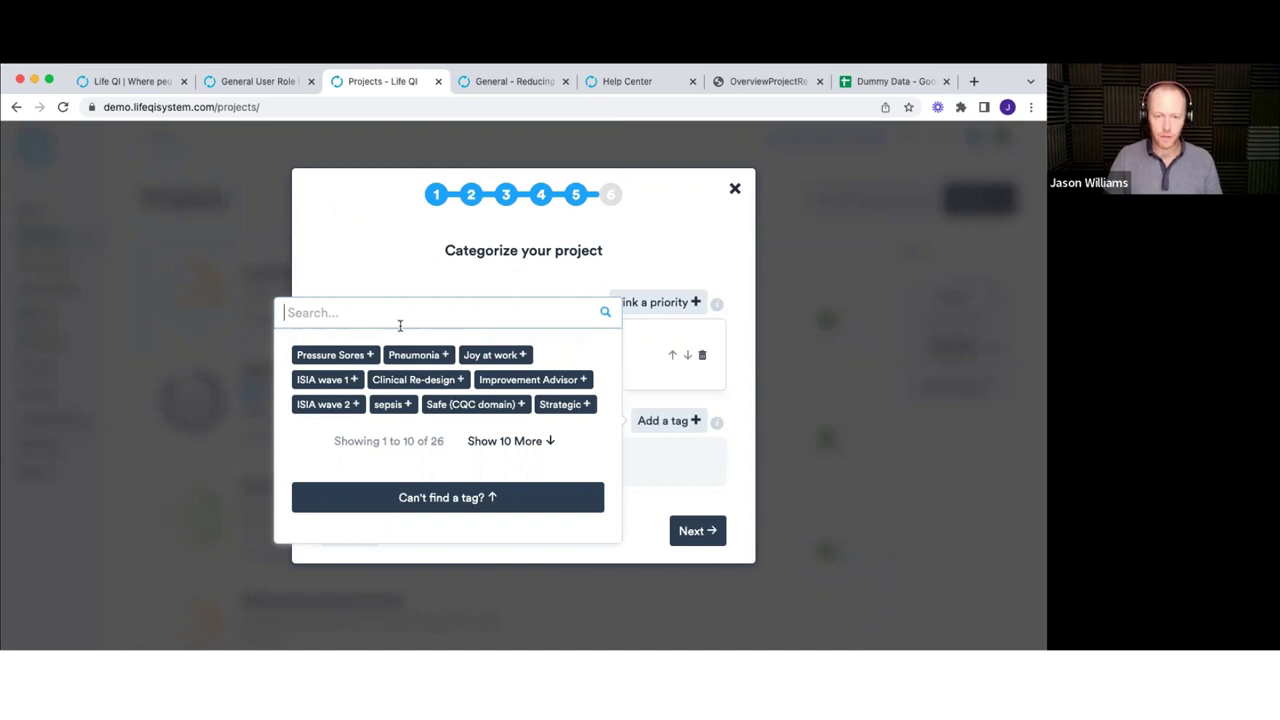
click(493, 356)
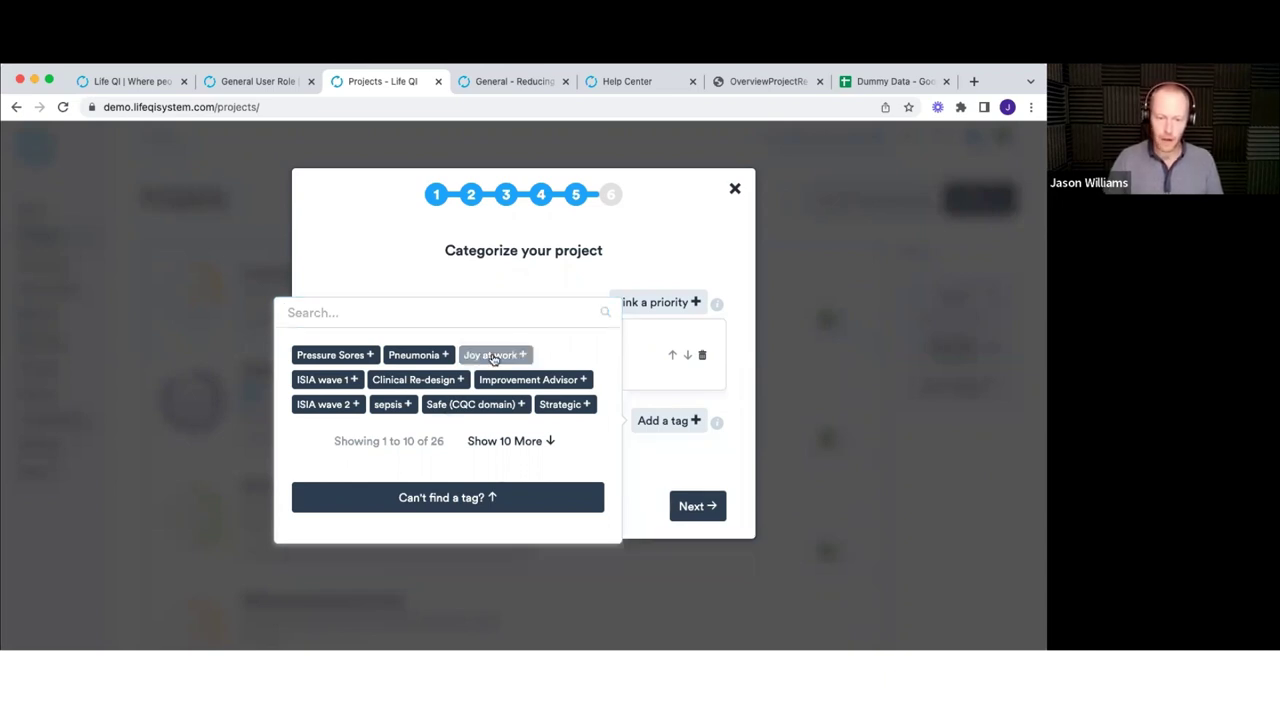
click(644, 453)
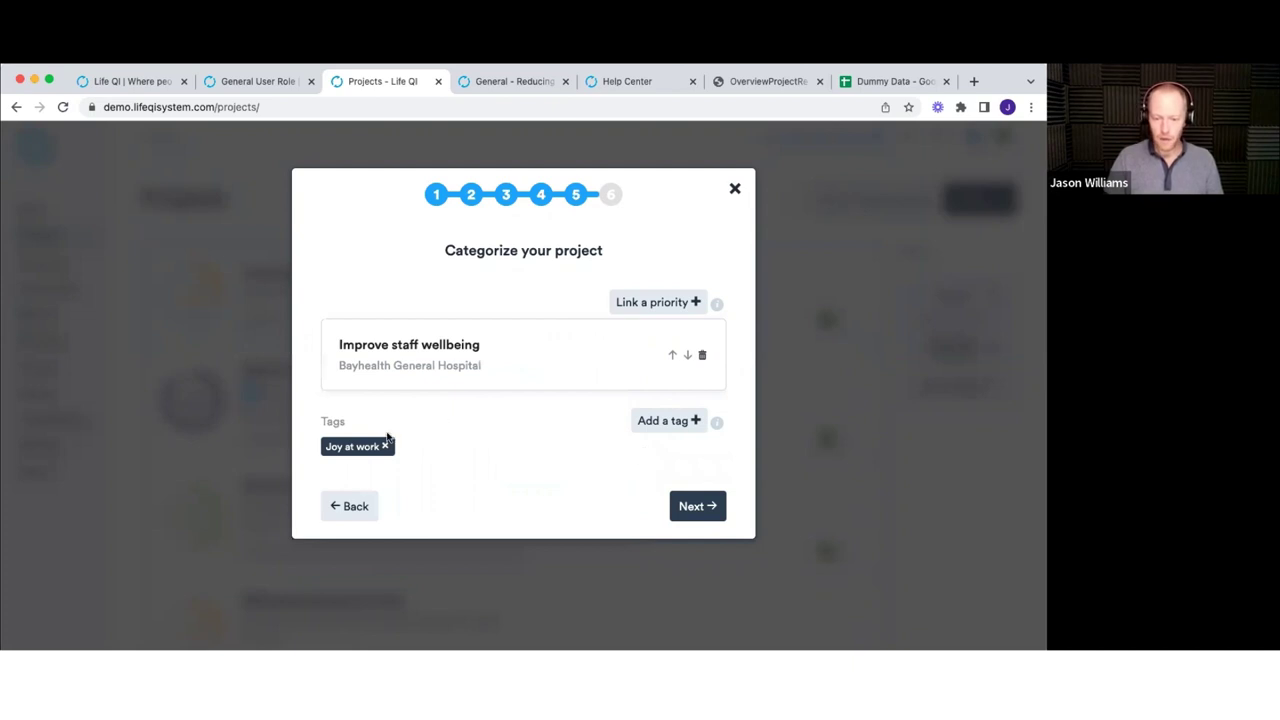
click(686, 512)
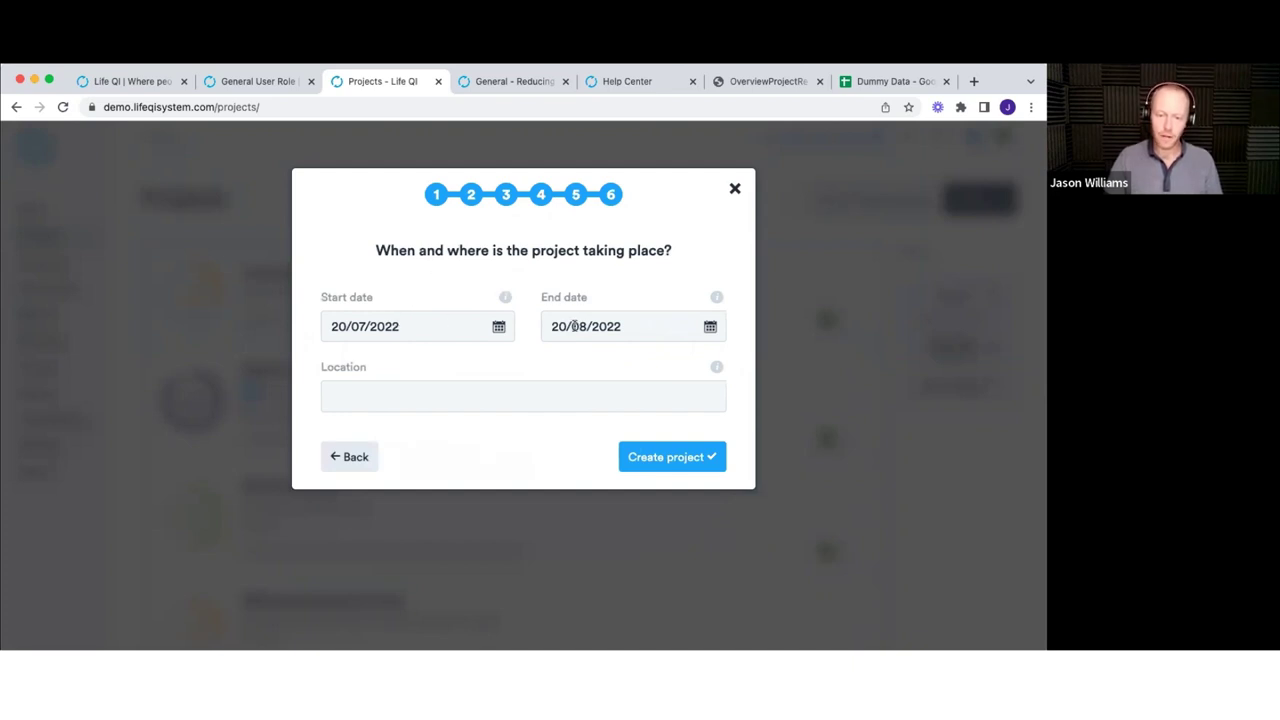
- Leave the location blank and create the project dated 20/07/2022 to 20/08/2022
click(476, 394)
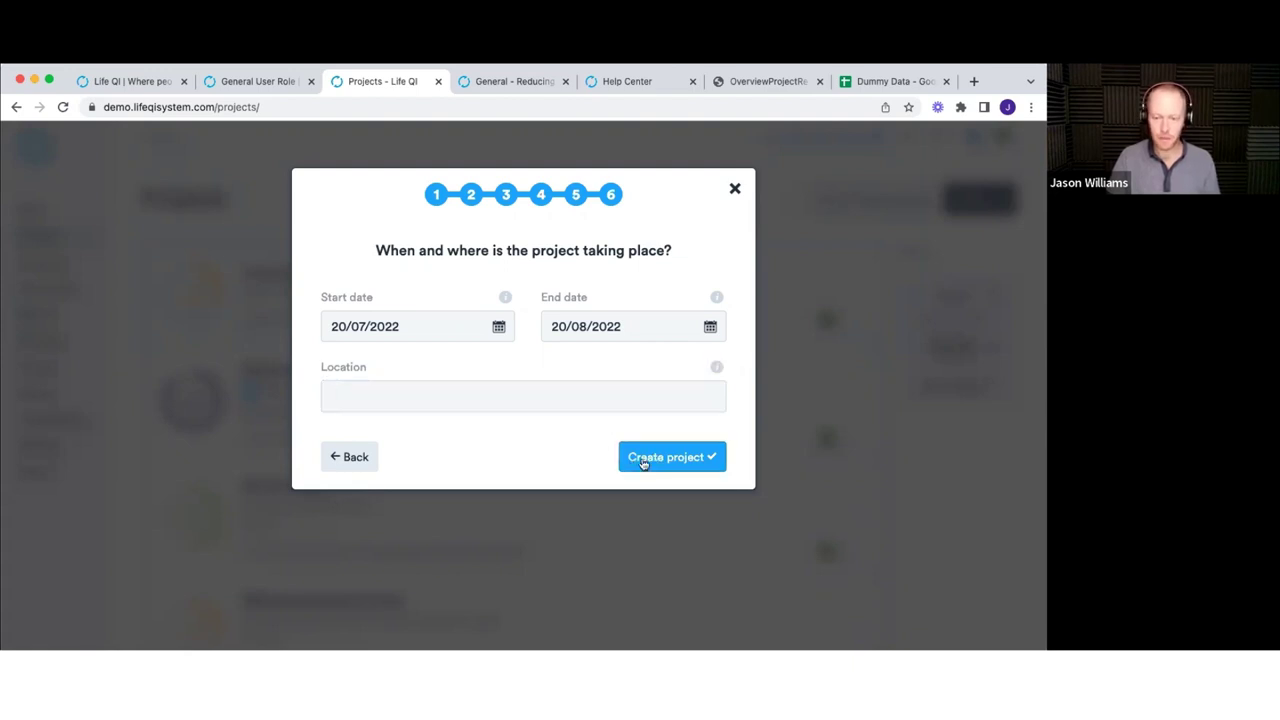
click(645, 460)
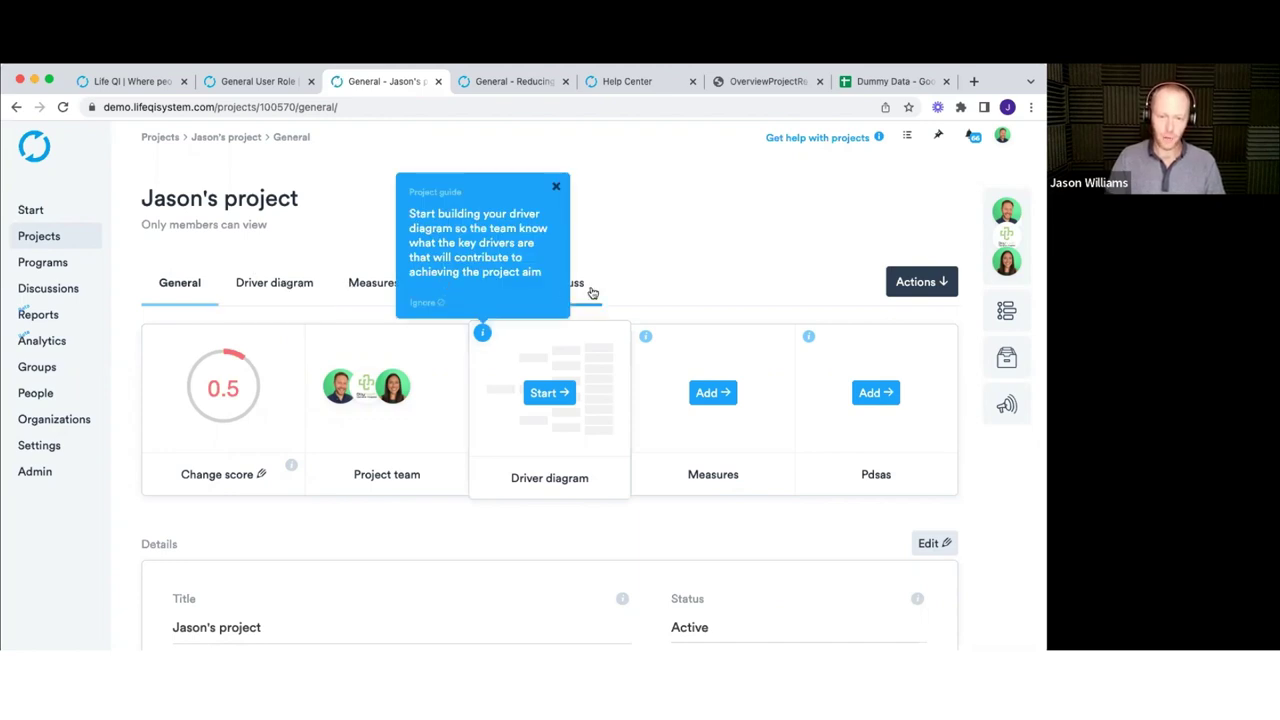
- Review the new project's General page and close the driver diagram guide tip
scroll(224, 263, down, 1)
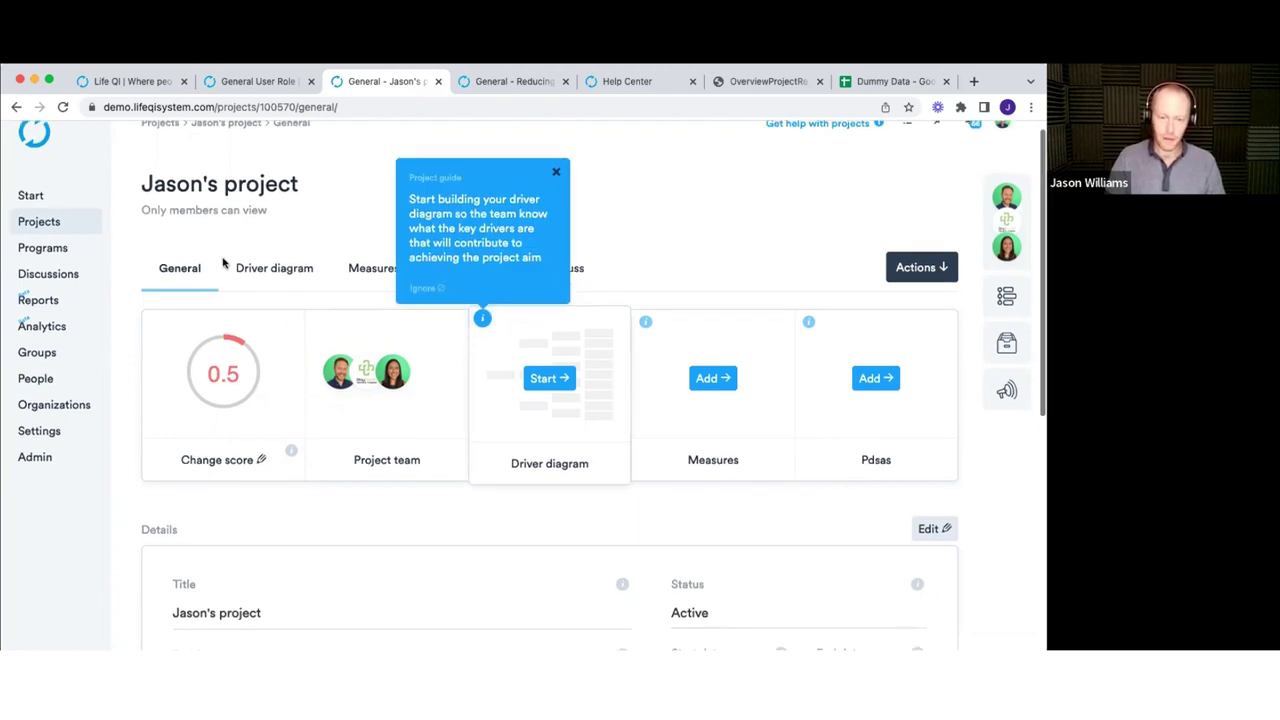
scroll(224, 263, down, 3)
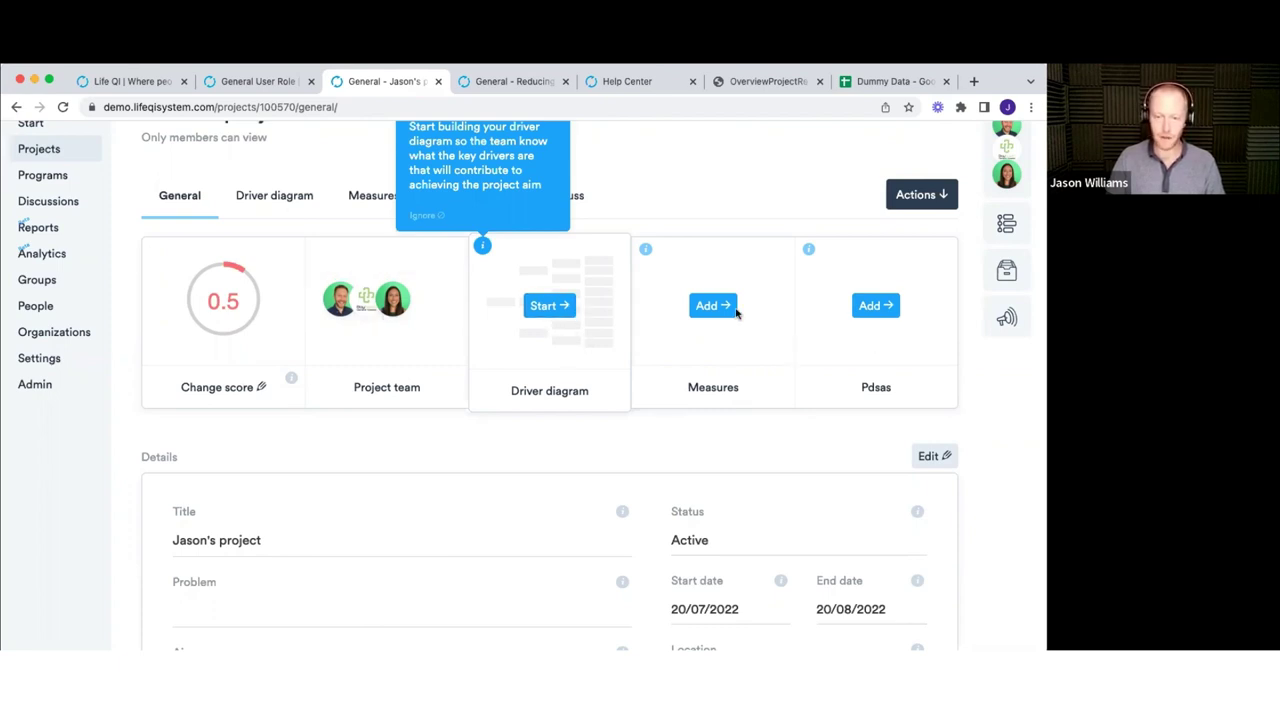
scroll(735, 313, up, 1)
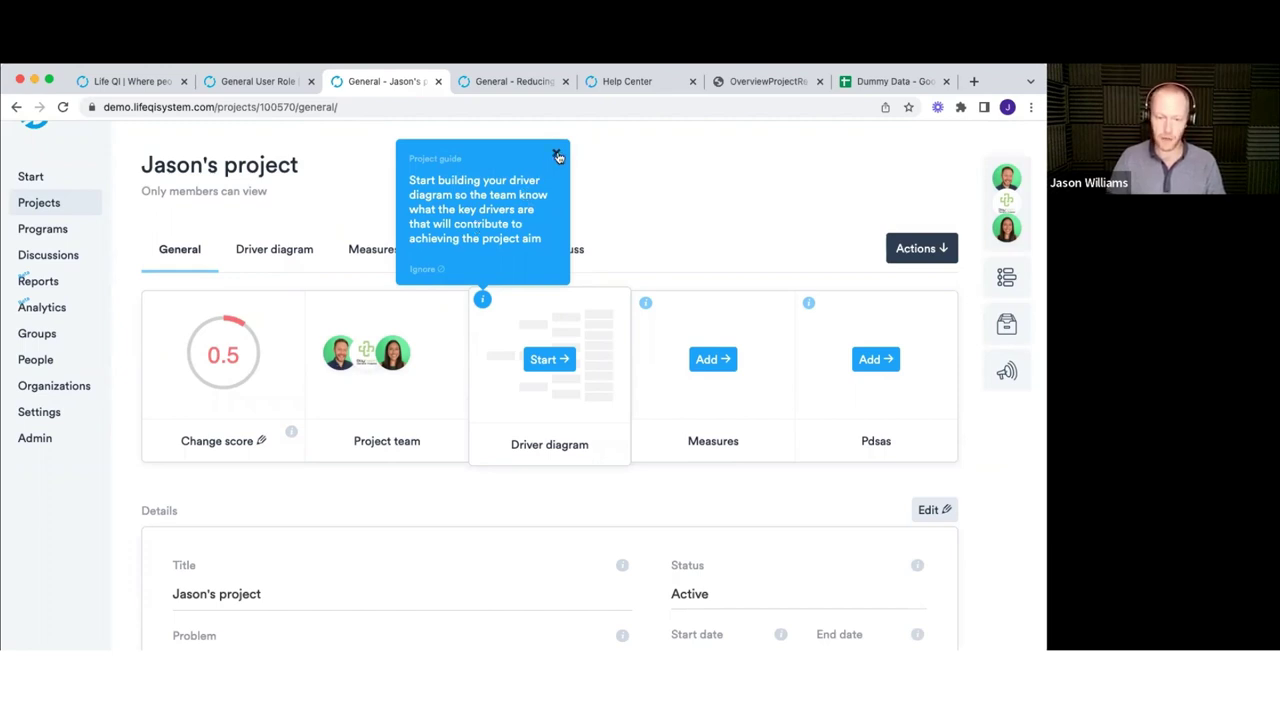
click(557, 155)
scroll(520, 200, down, 2)
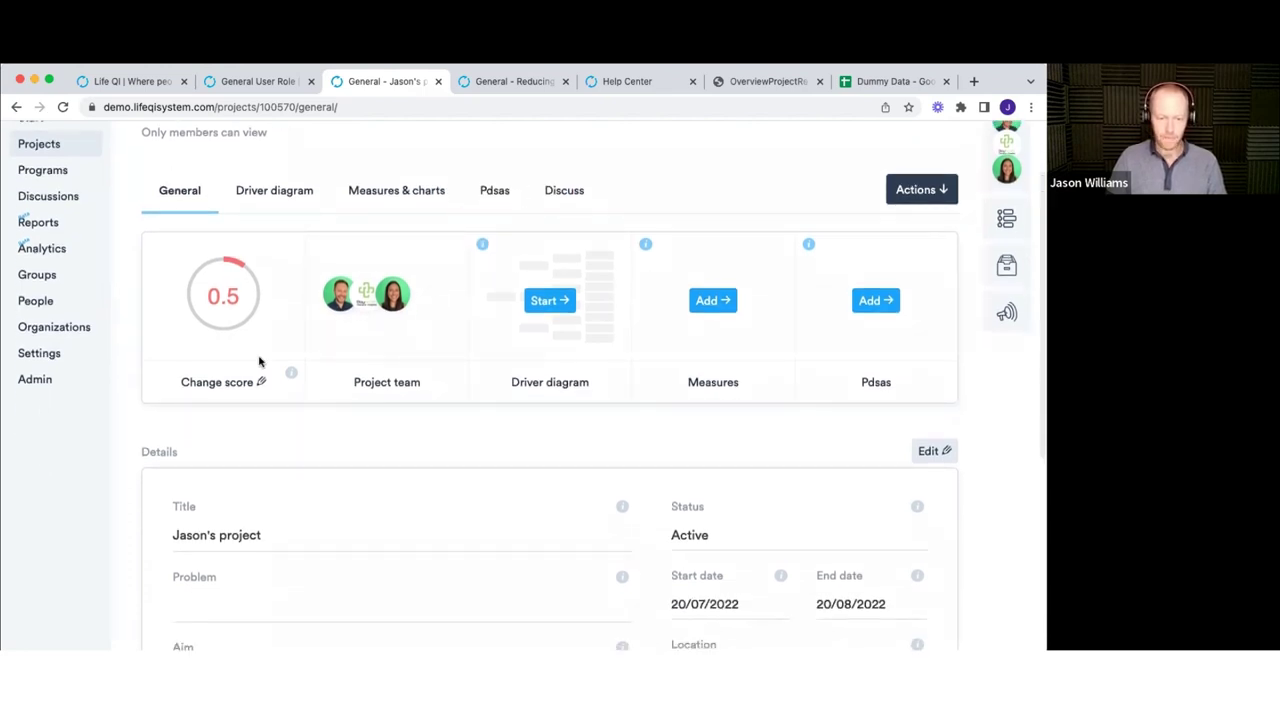
- Change the project score to 1.5, 'Planning for the project has begun', and save
click(212, 385)
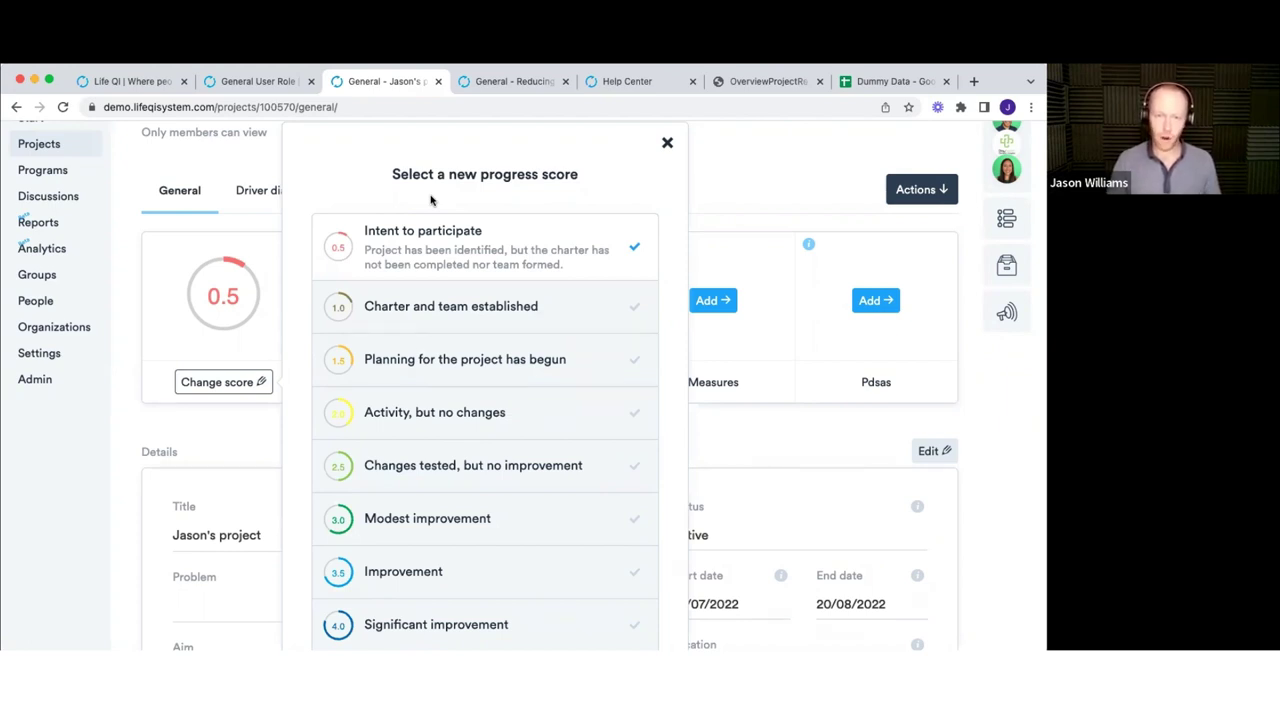
scroll(431, 200, down, 3)
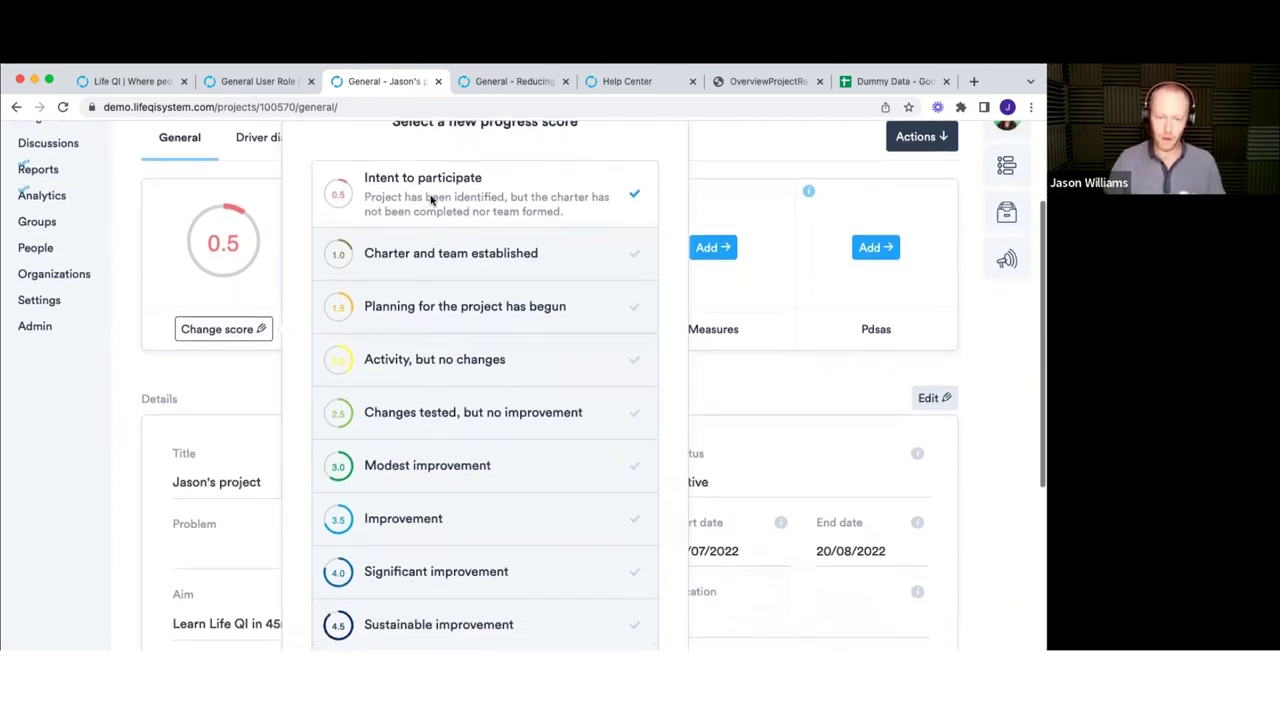
scroll(431, 200, down, 1)
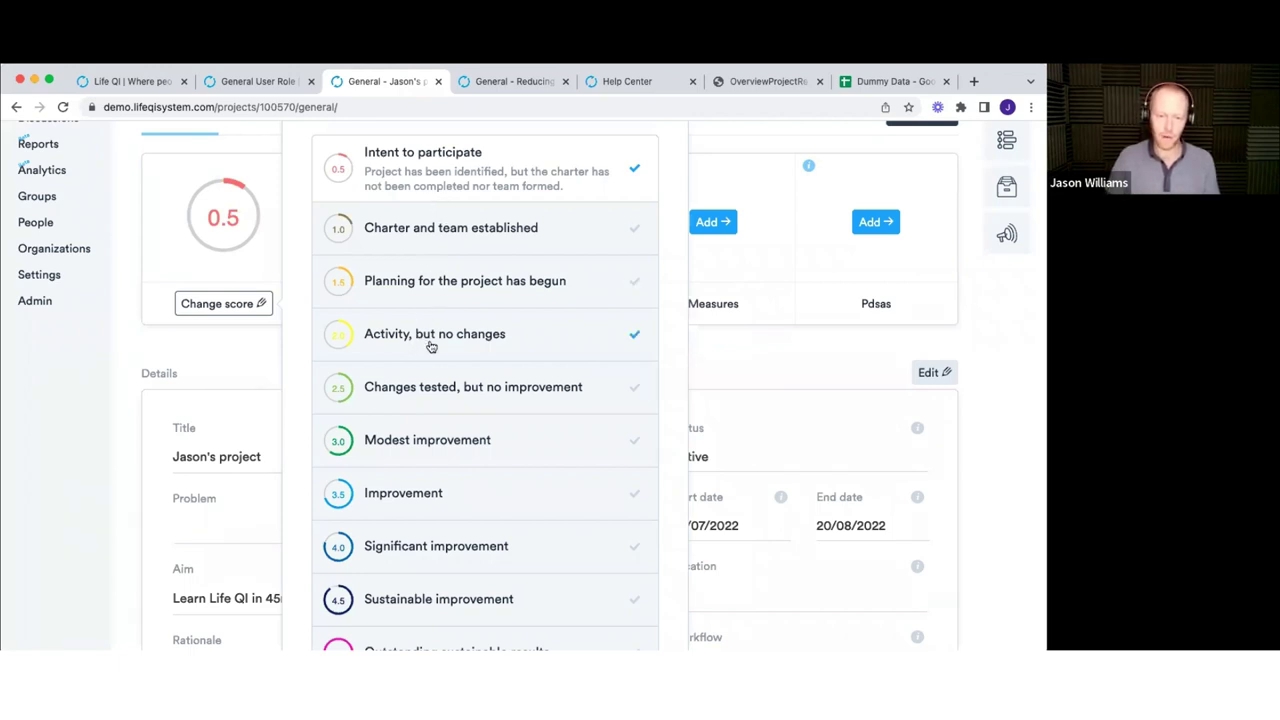
click(422, 291)
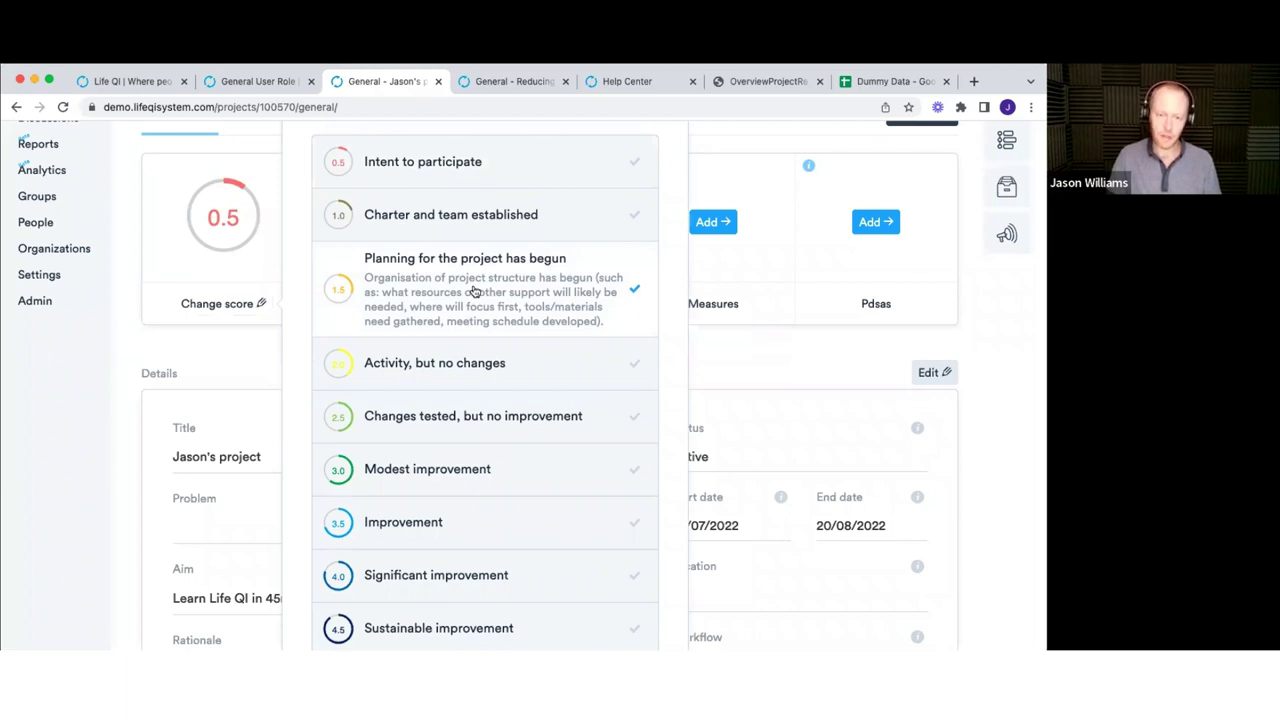
scroll(474, 291, down, 2)
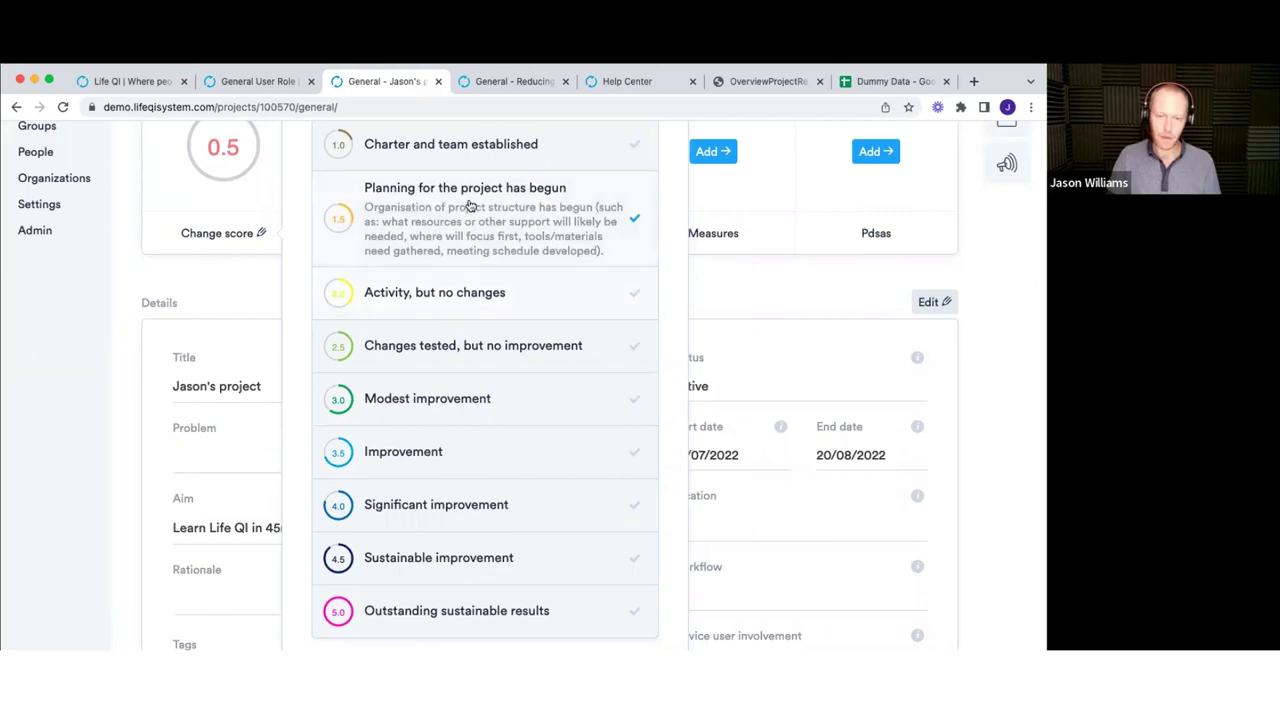
scroll(478, 235, down, 3)
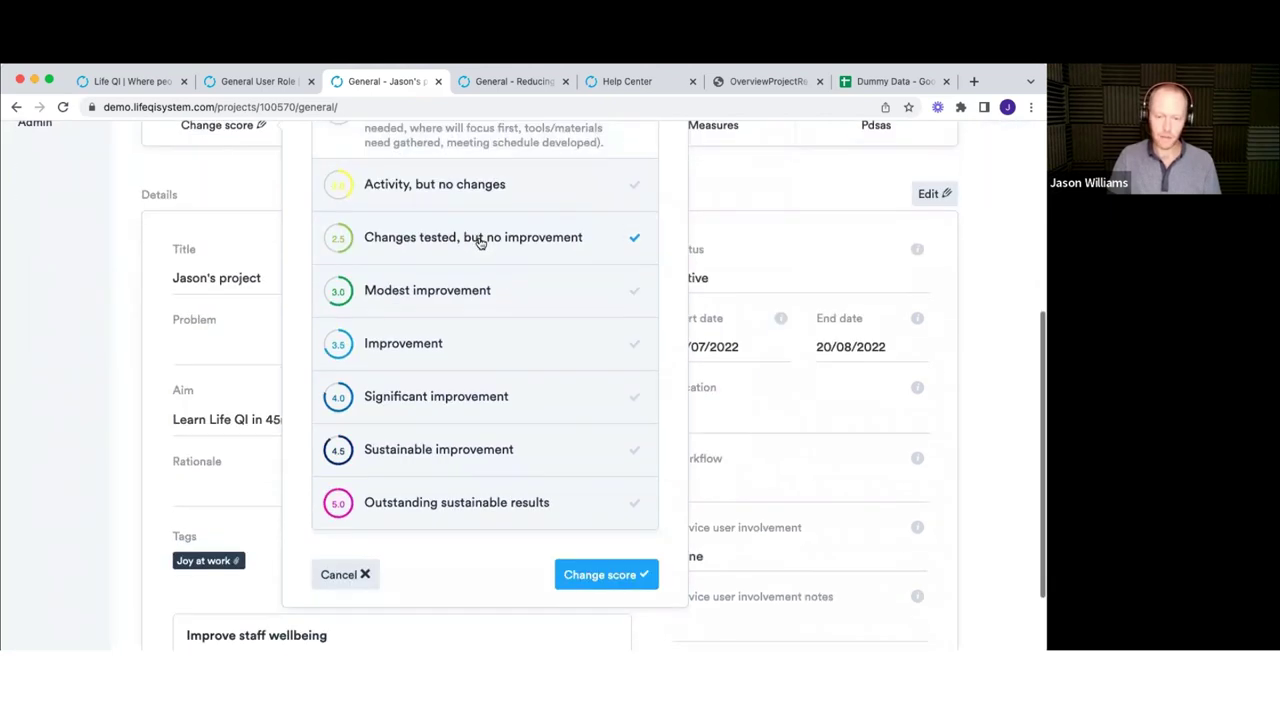
click(571, 574)
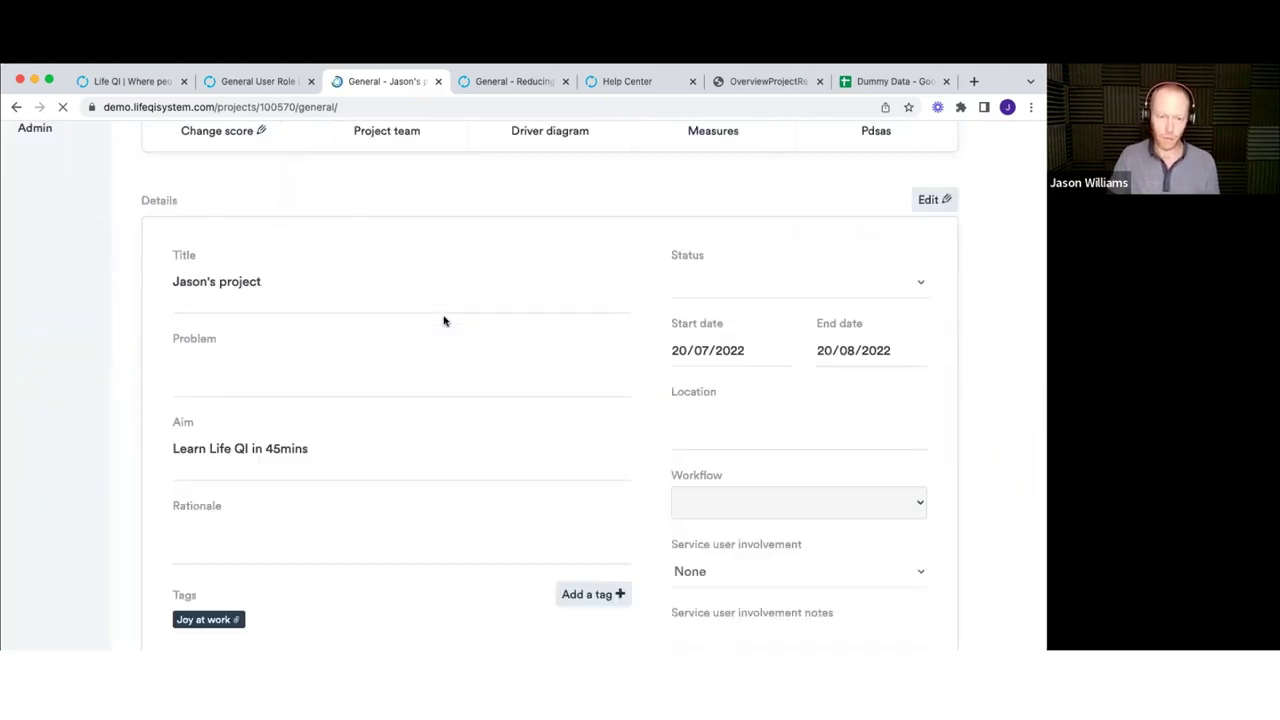
- Close the reappeared driver diagram guide tip on the project overview
scroll(445, 321, up, 3)
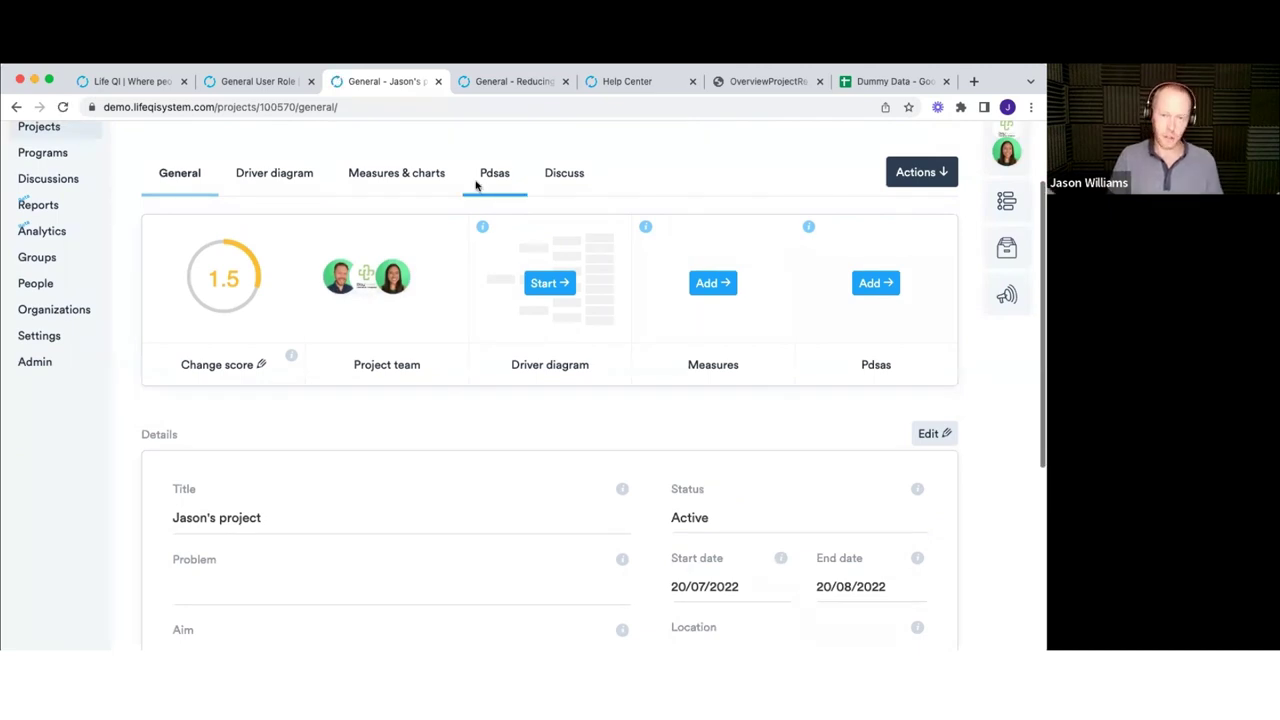
scroll(475, 180, up, 2)
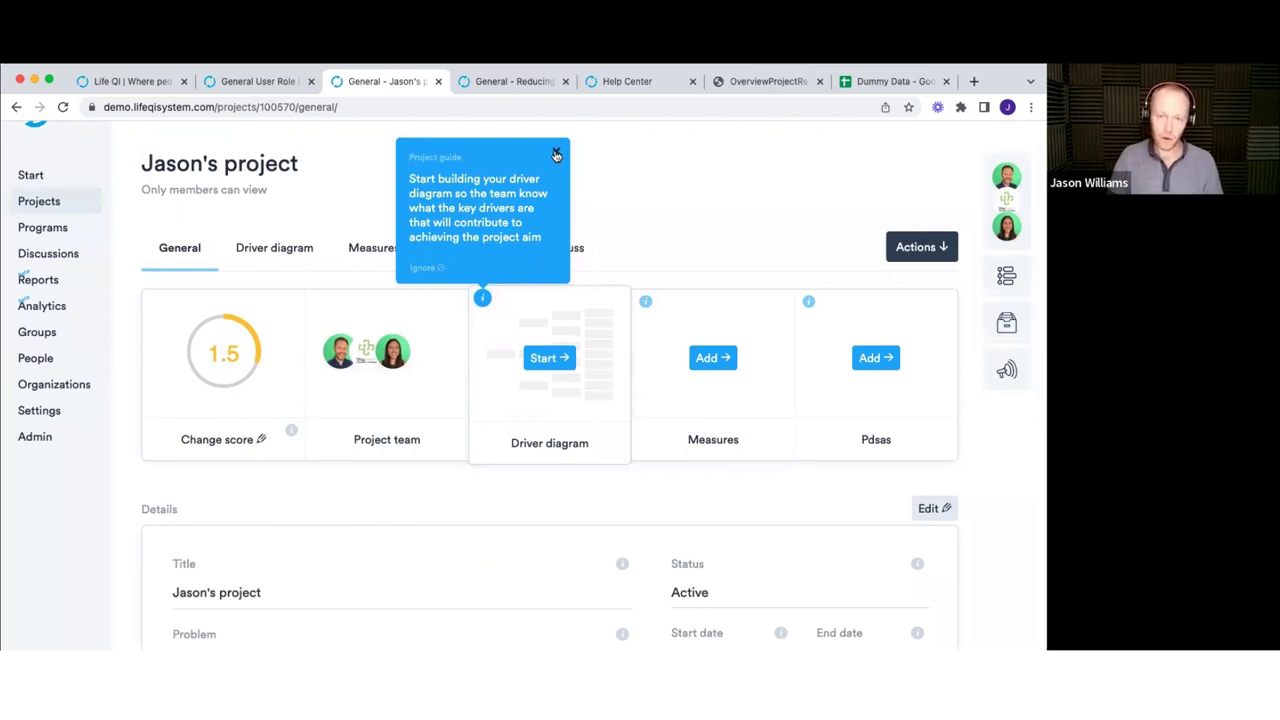
click(556, 155)
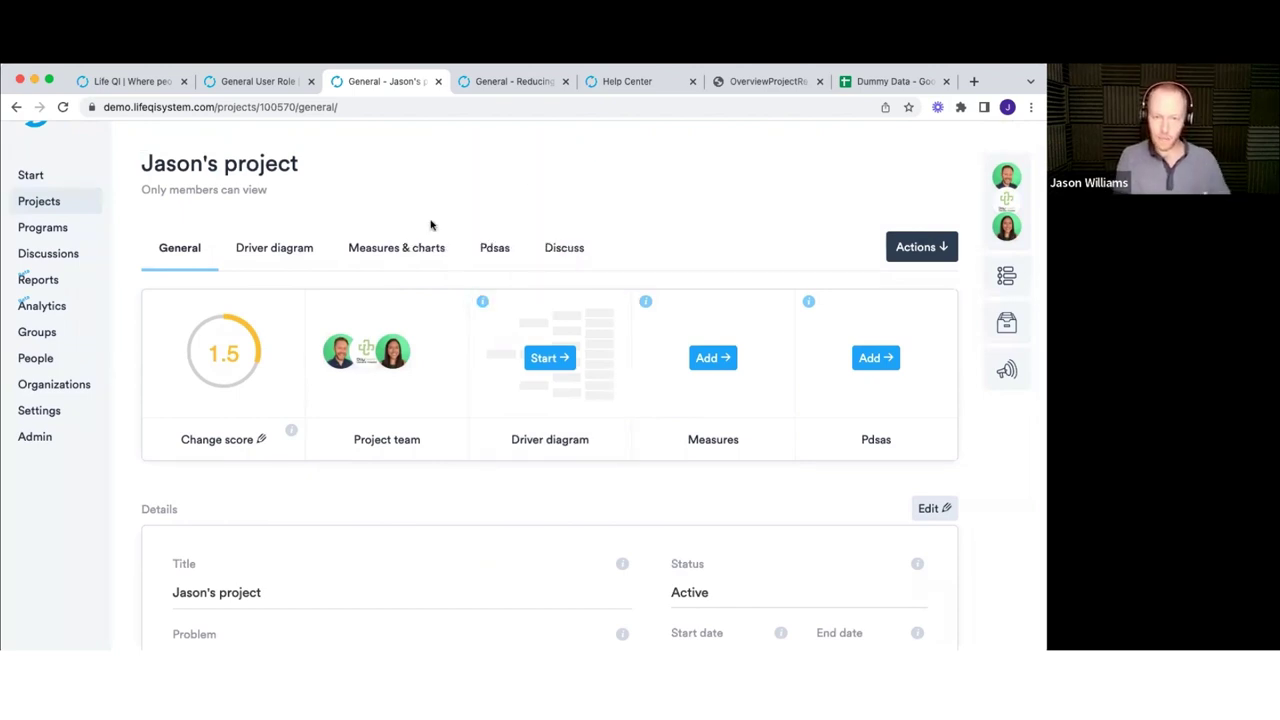
- Review the project details, briefly selecting the project title, and return to the tabs
scroll(296, 297, down, 3)
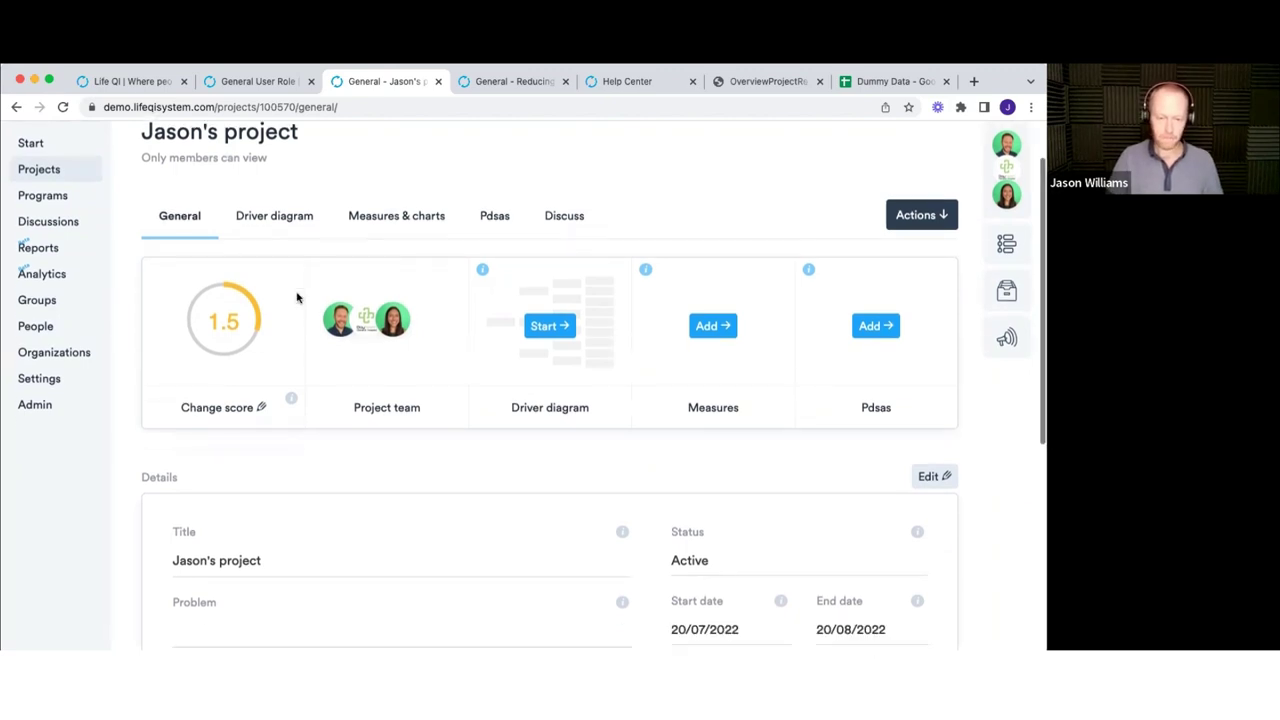
scroll(296, 297, down, 5)
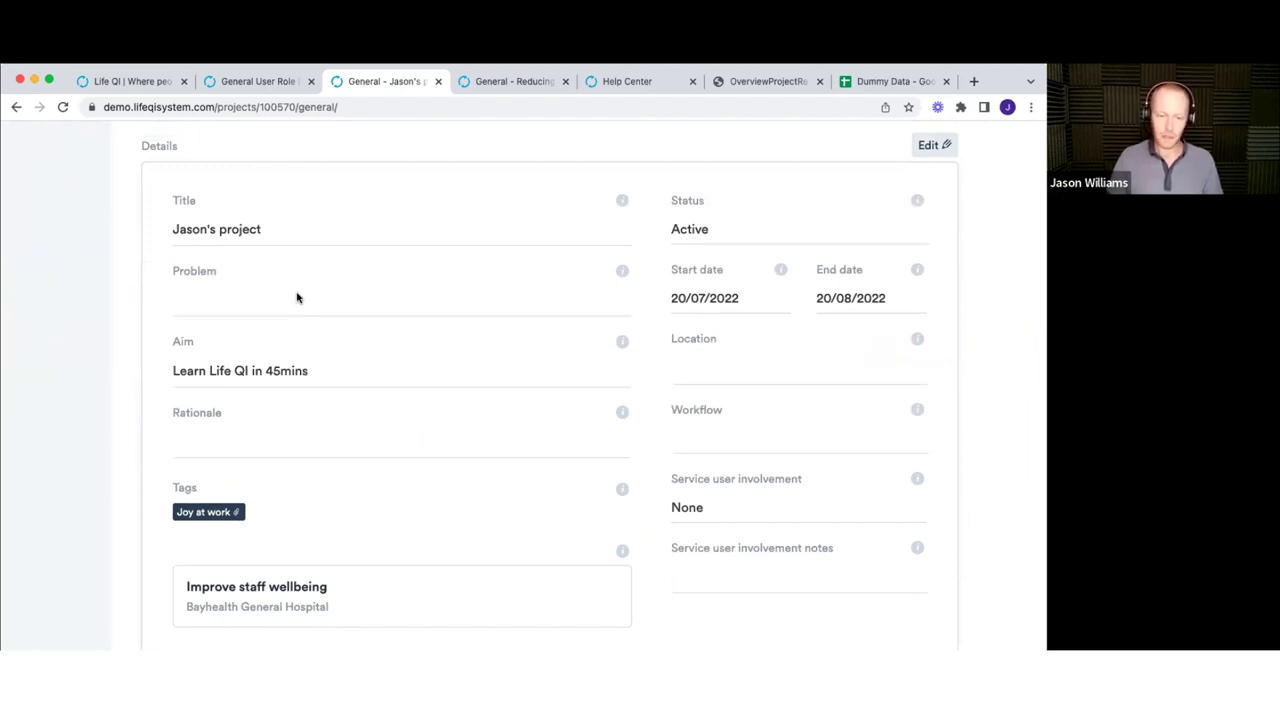
scroll(327, 300, up, 1)
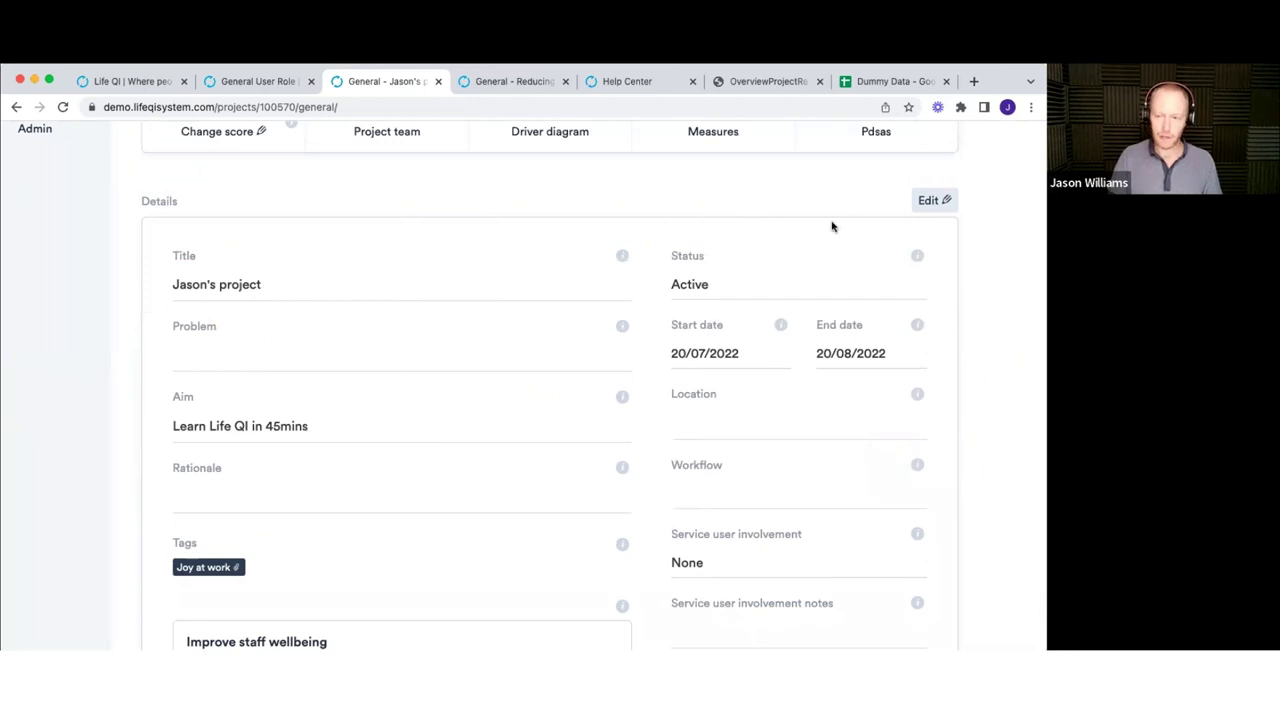
triple_click(243, 289)
click(302, 291)
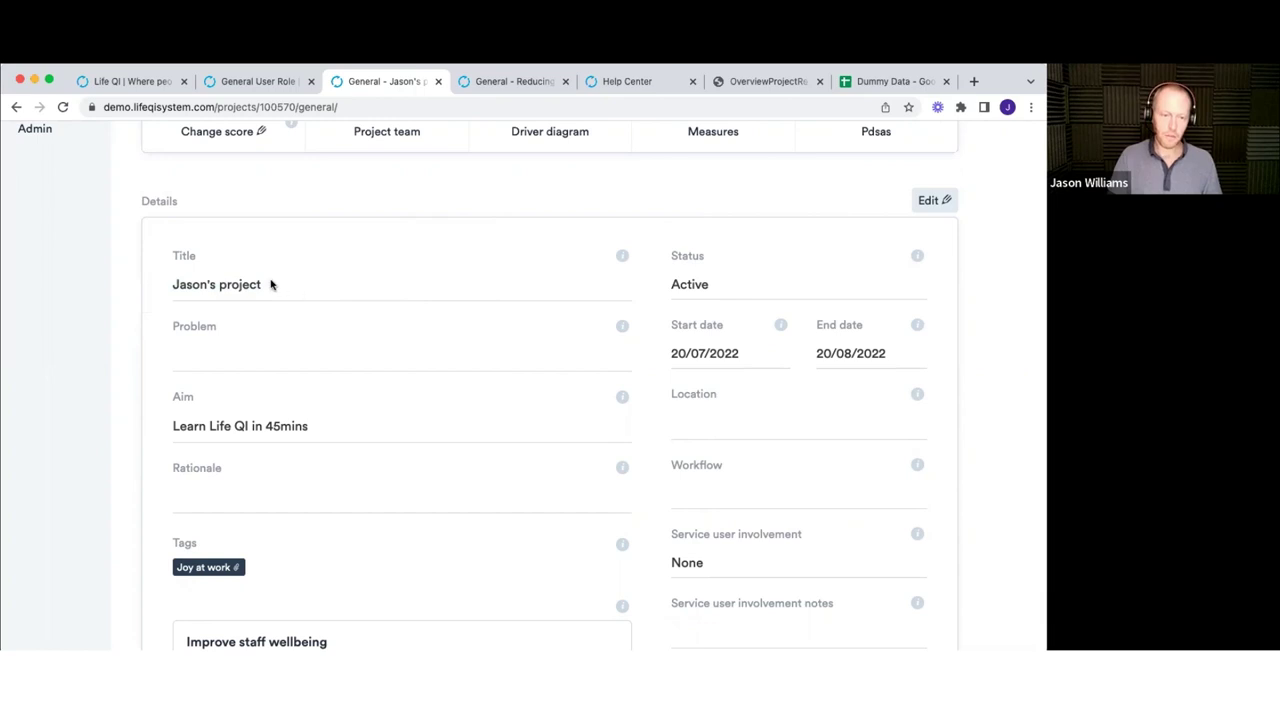
scroll(441, 267, up, 2)
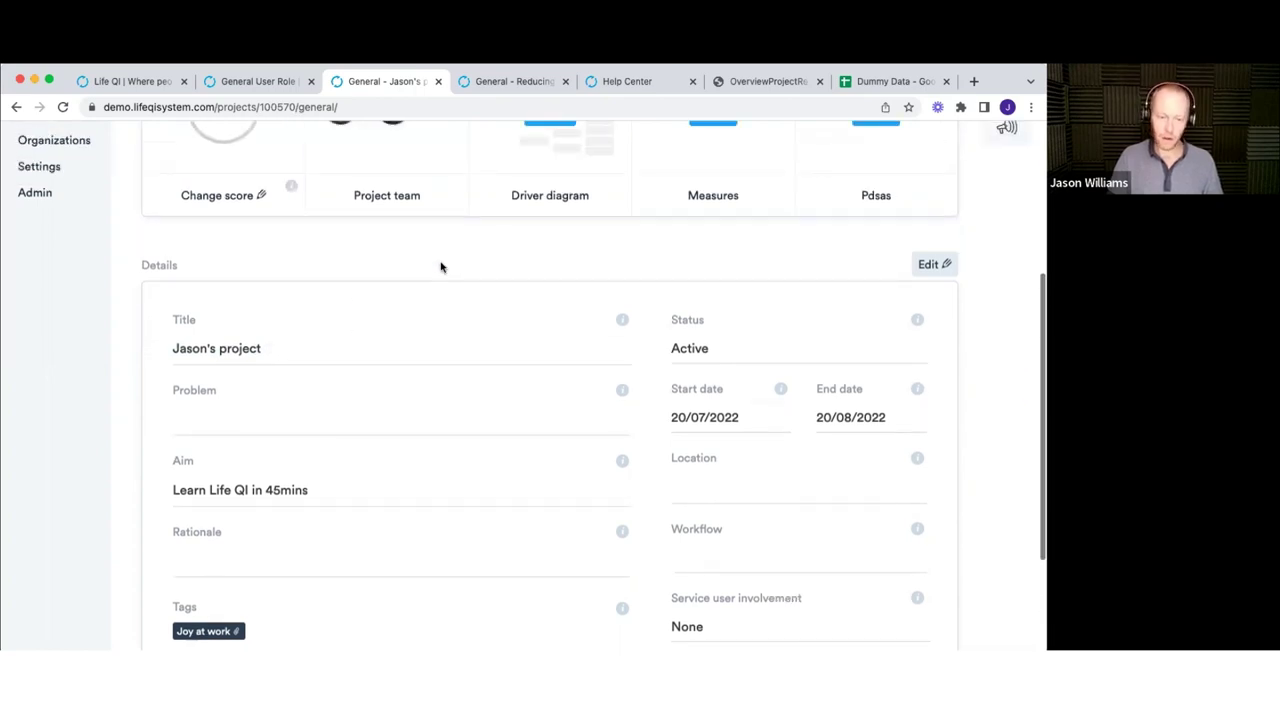
scroll(441, 267, up, 5)
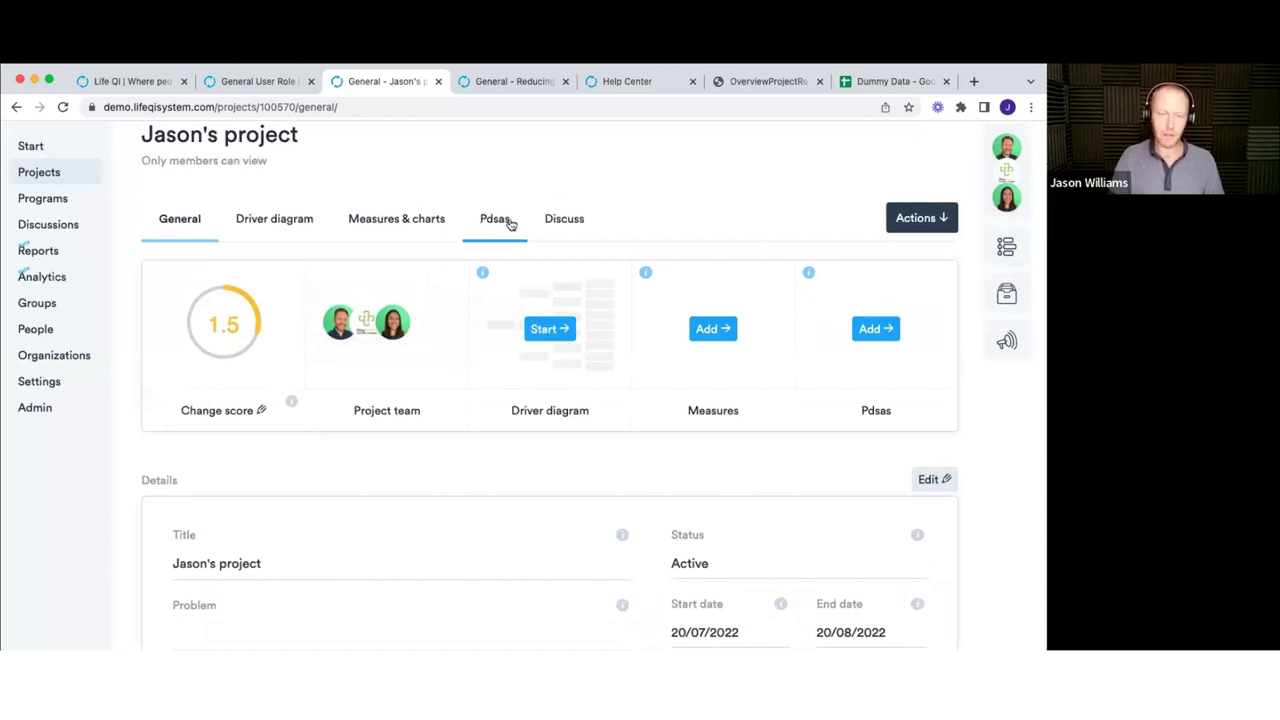
scroll(511, 224, up, 1)
scroll(511, 224, up, 1)
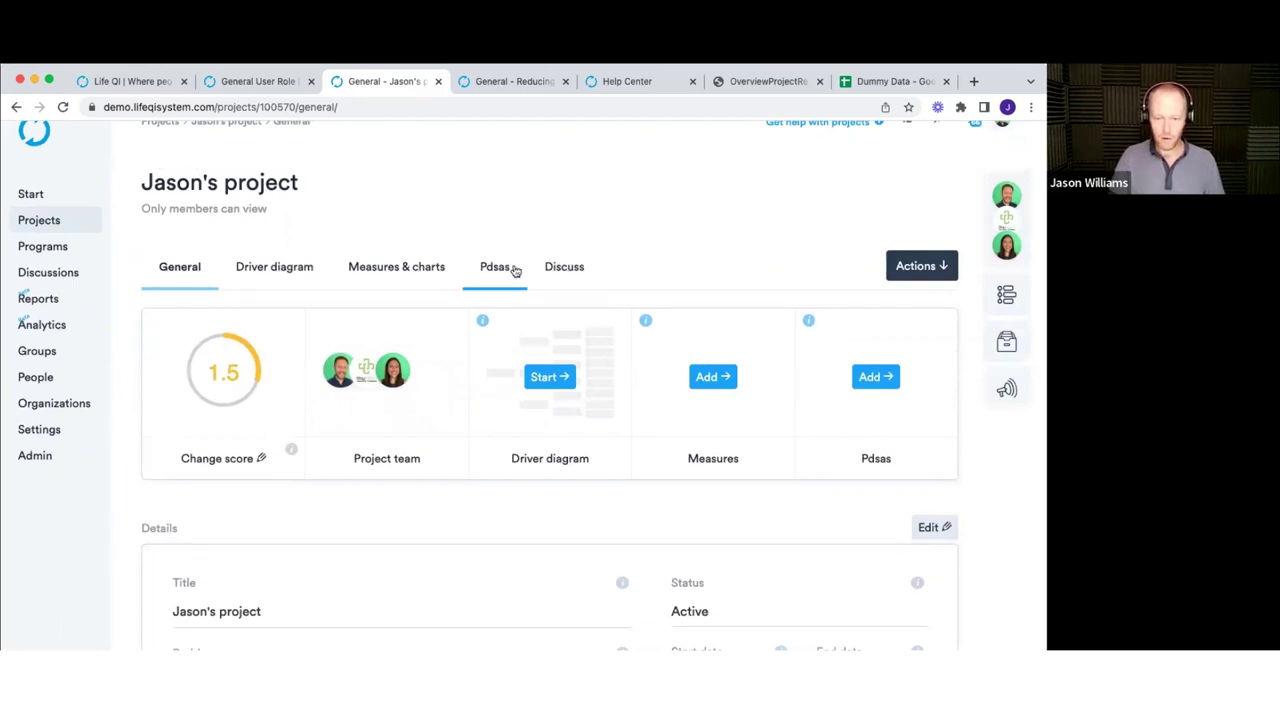
- Open the driver diagram for editing and add primary drivers driver 1 and driver 2 under the aim
click(293, 271)
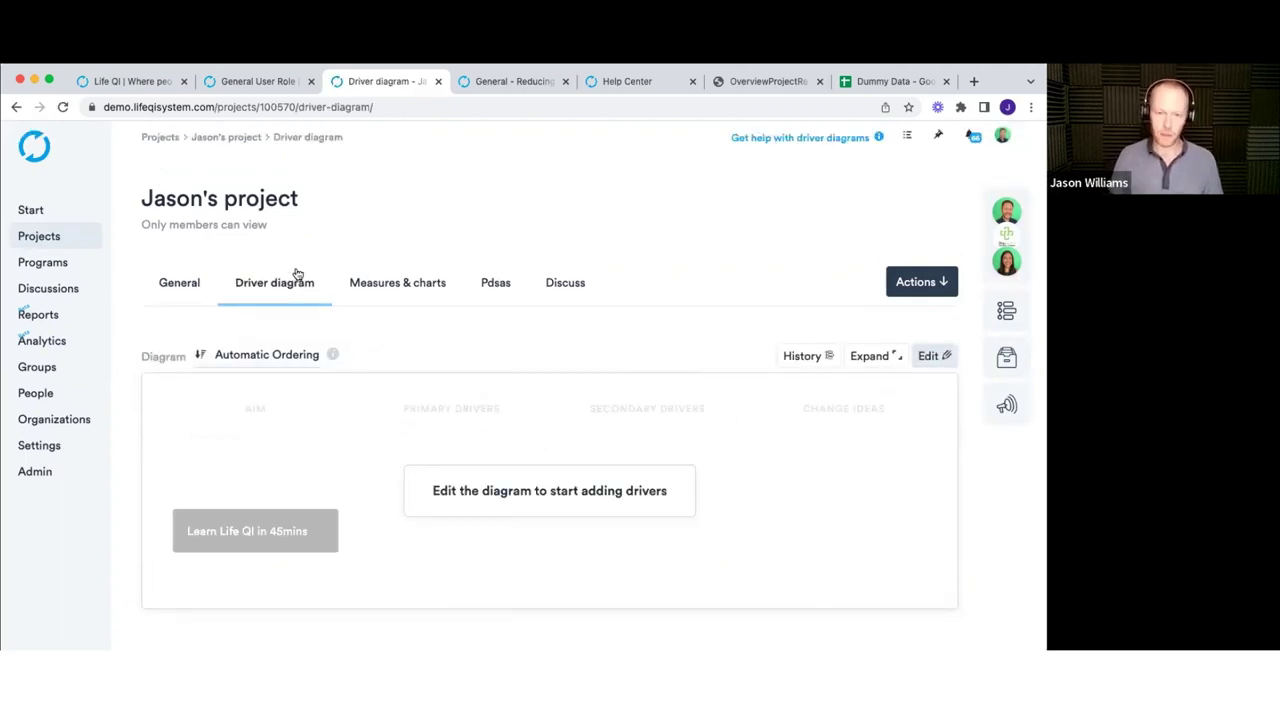
scroll(297, 273, down, 1)
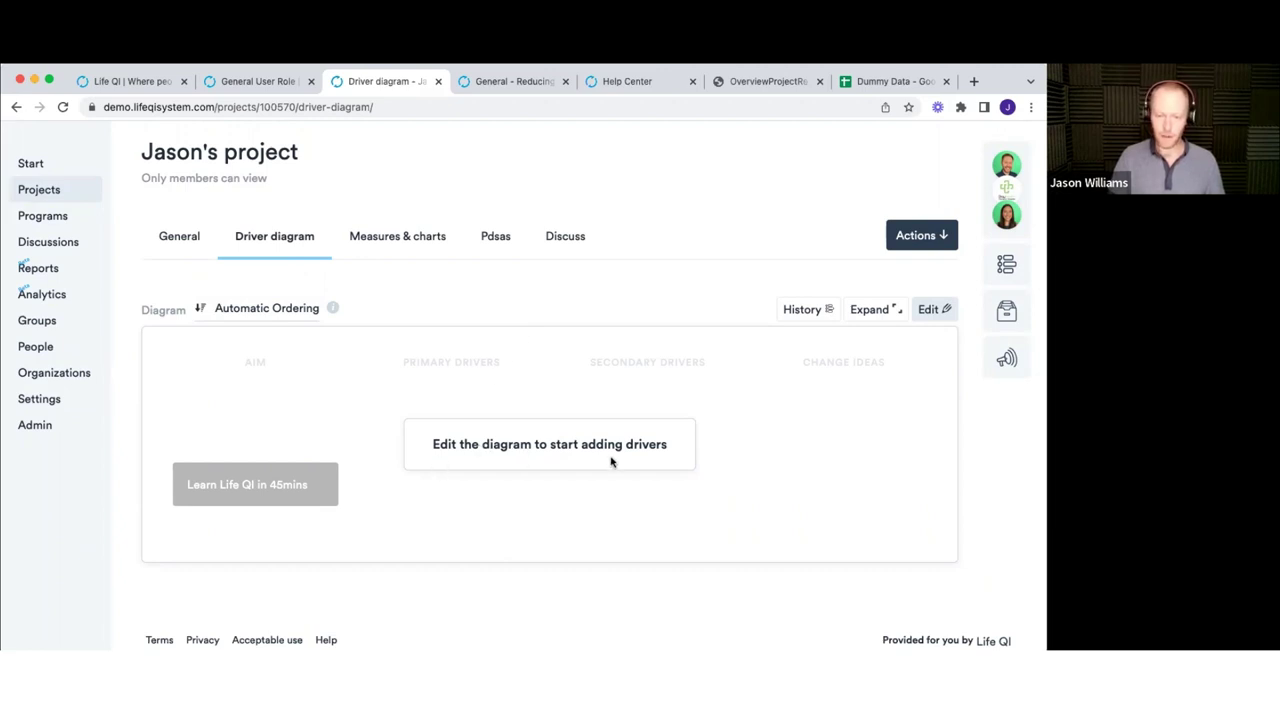
click(930, 311)
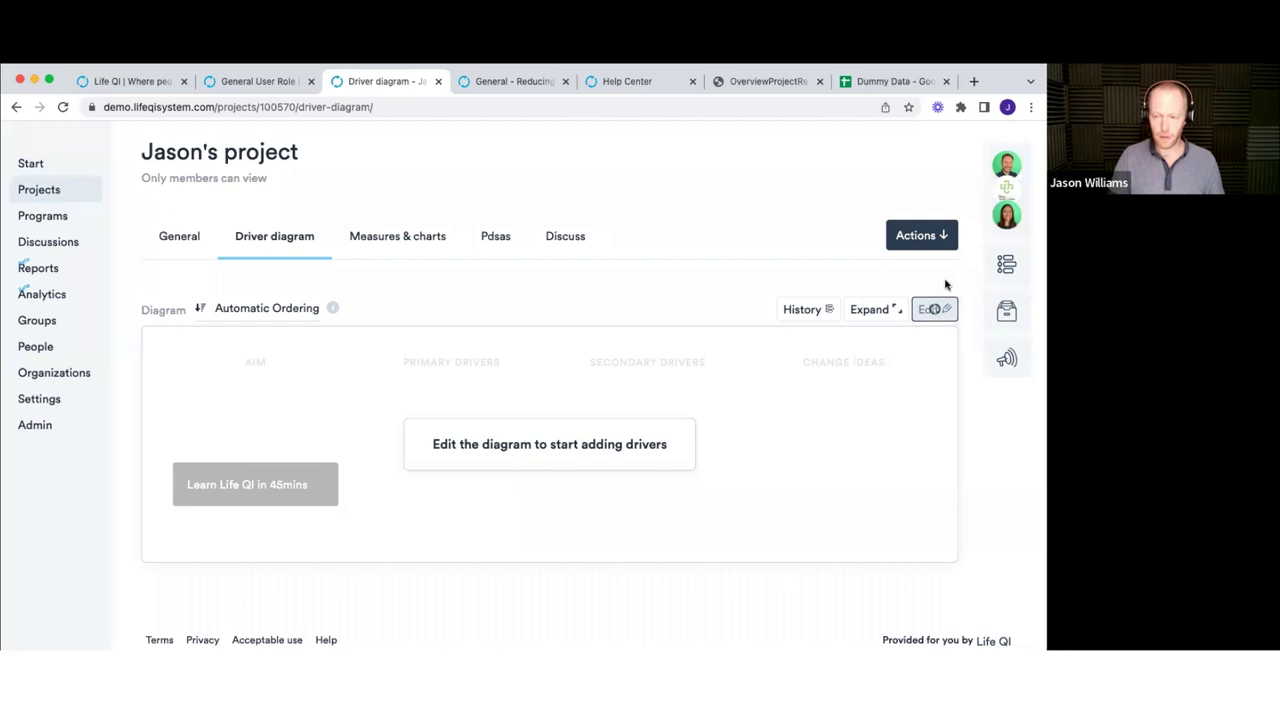
scroll(489, 444, down, 1)
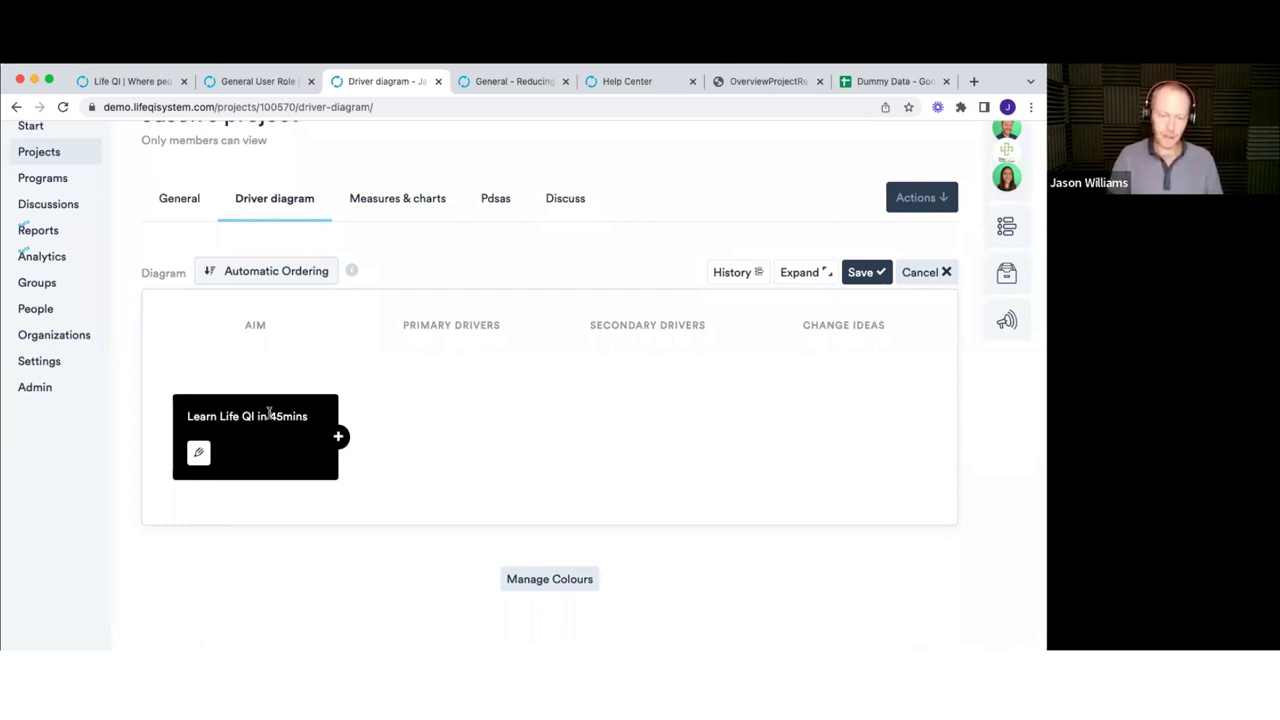
click(339, 437)
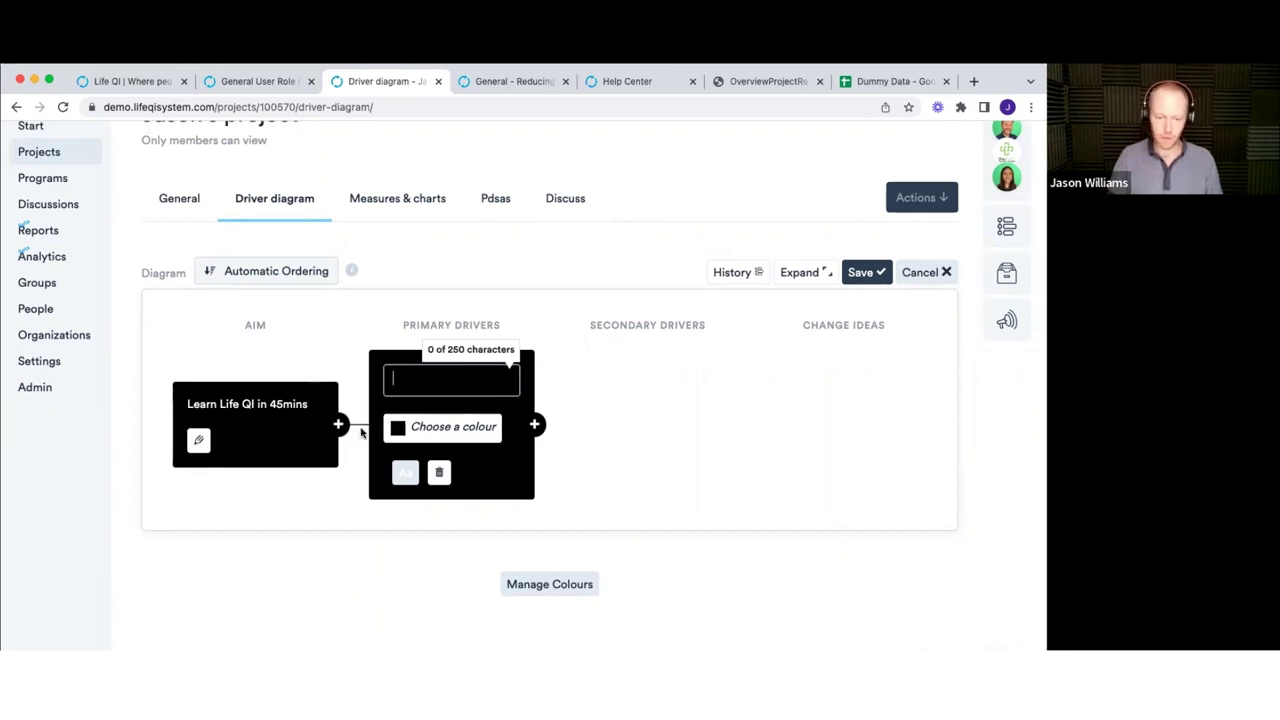
text(driver 1)
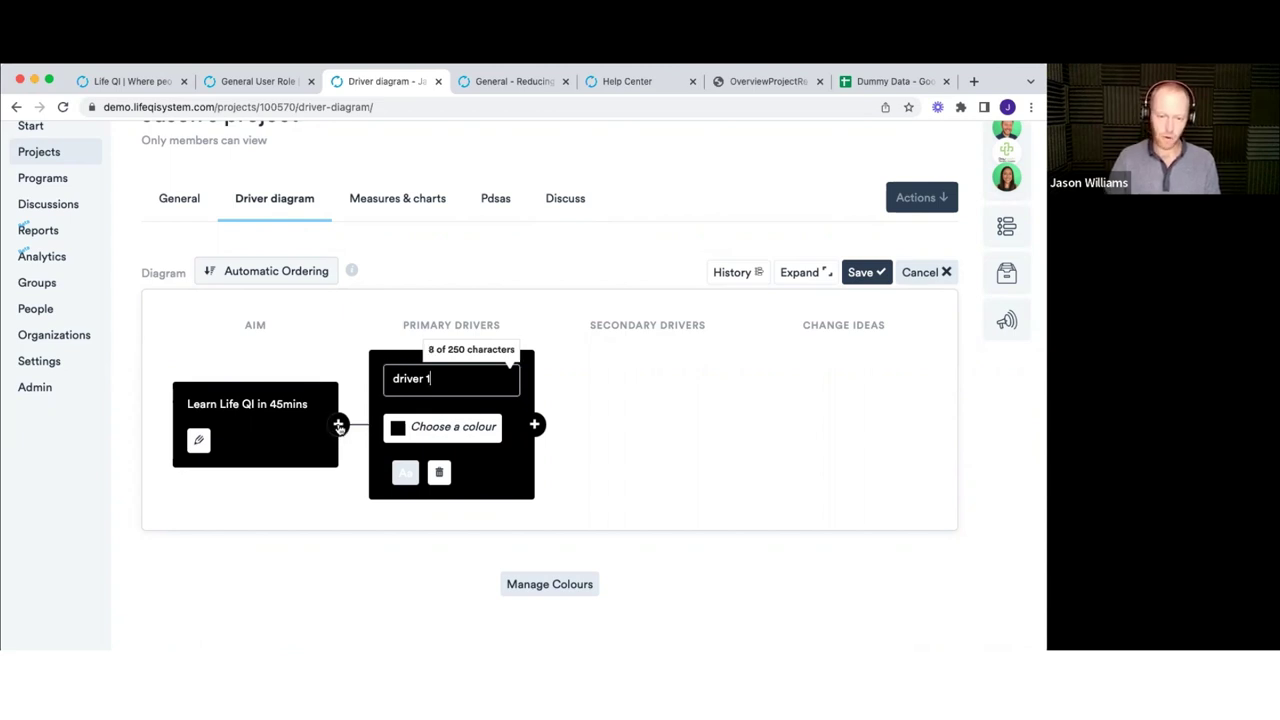
click(339, 426)
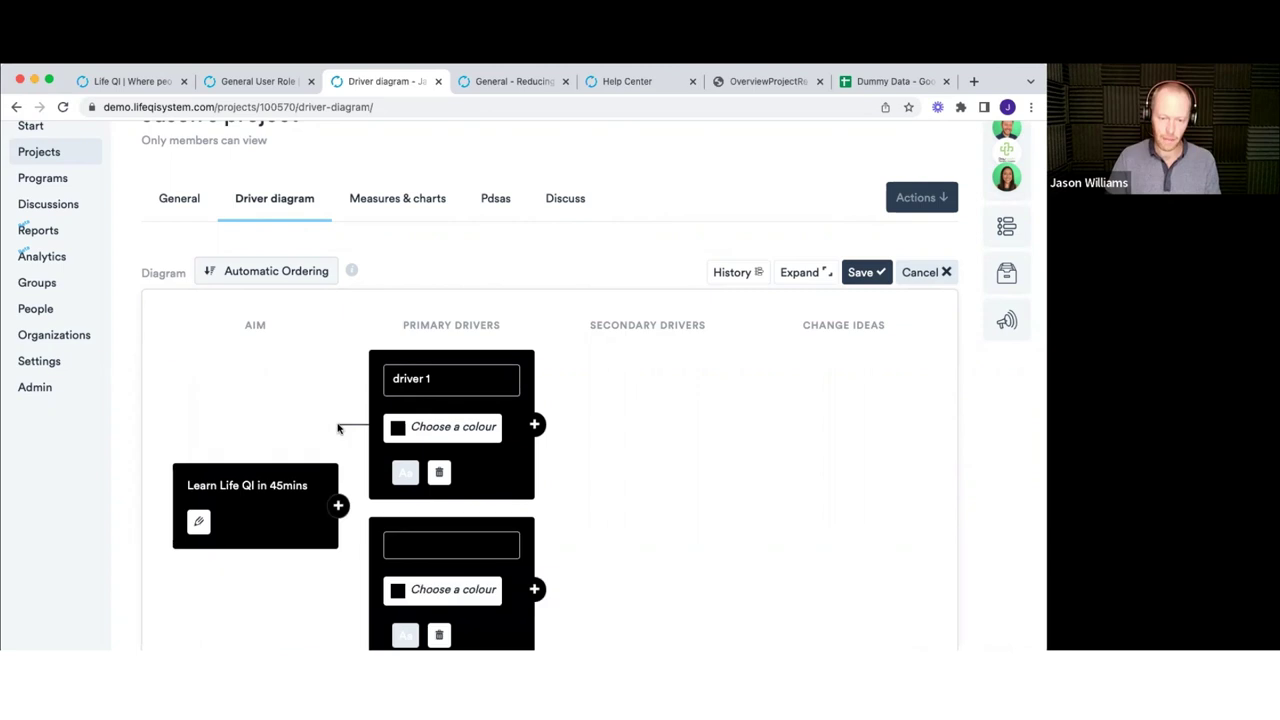
scroll(339, 428, down, 1)
text(driver 2)
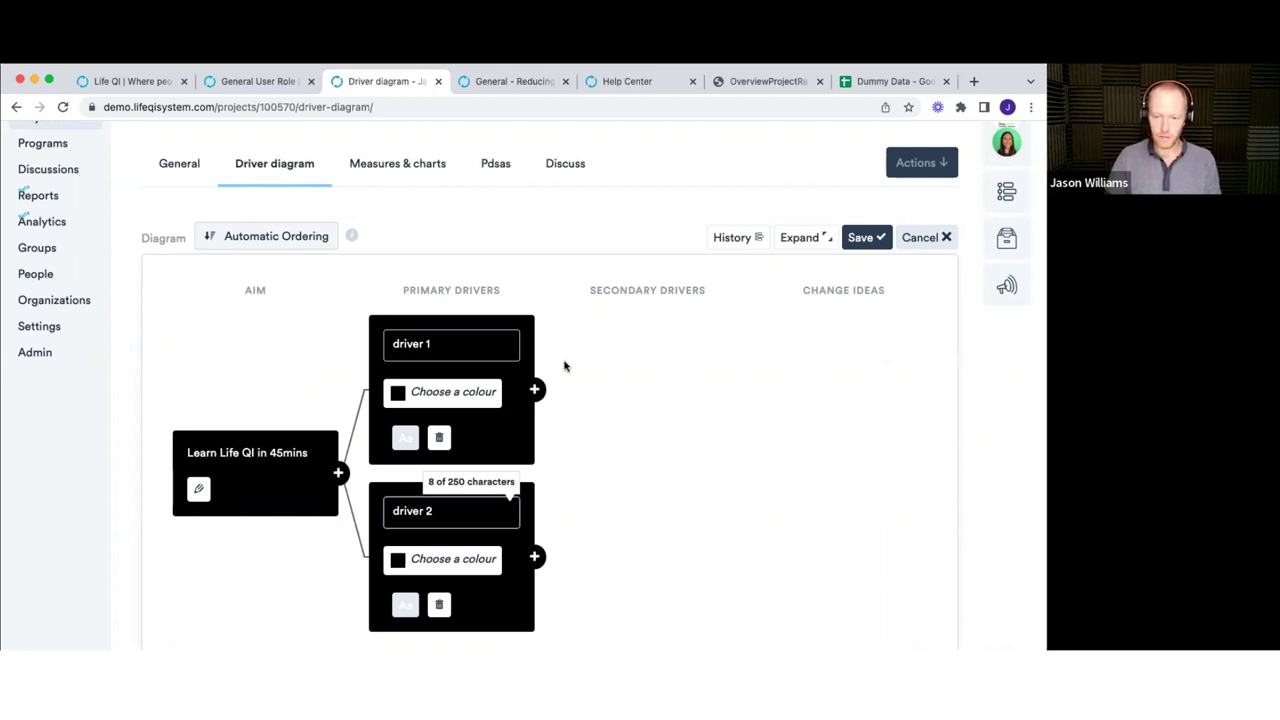
- Add secondary drivers driver 3 and driver 4, linked to driver 1 and driver 2
click(535, 389)
click(602, 430)
text(driver 3)
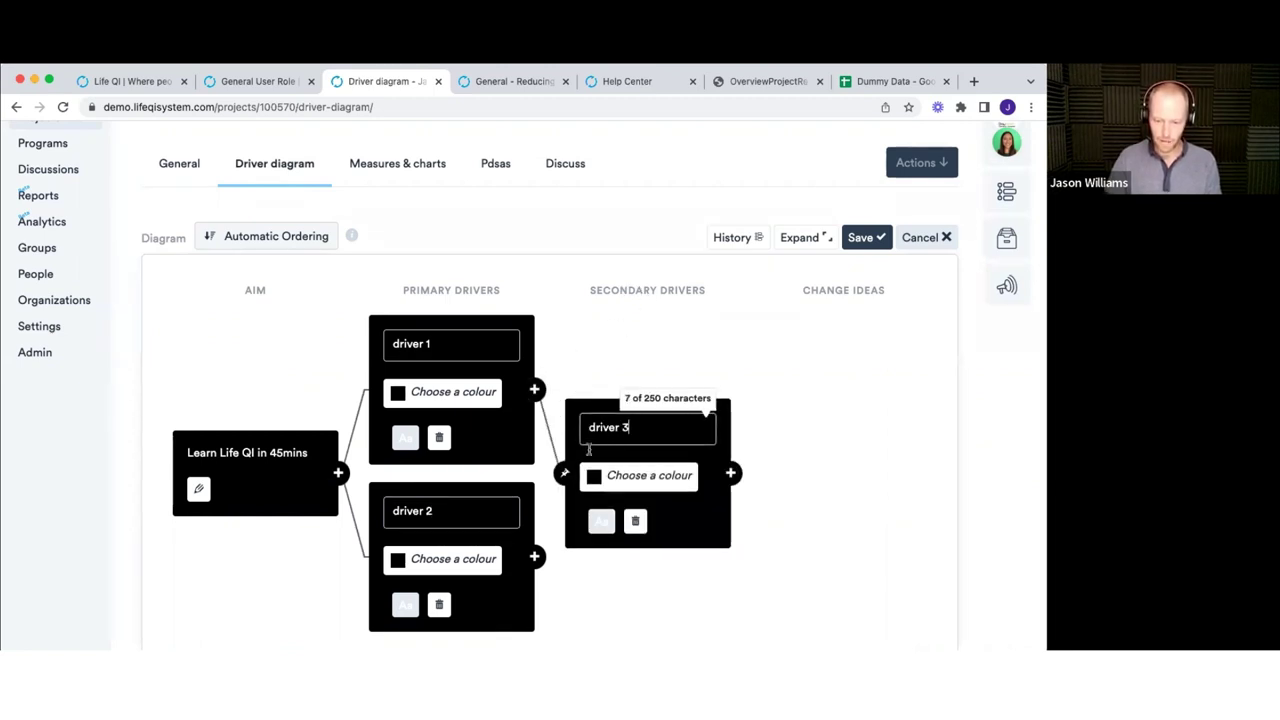
click(534, 557)
click(625, 514)
text(driver 4)
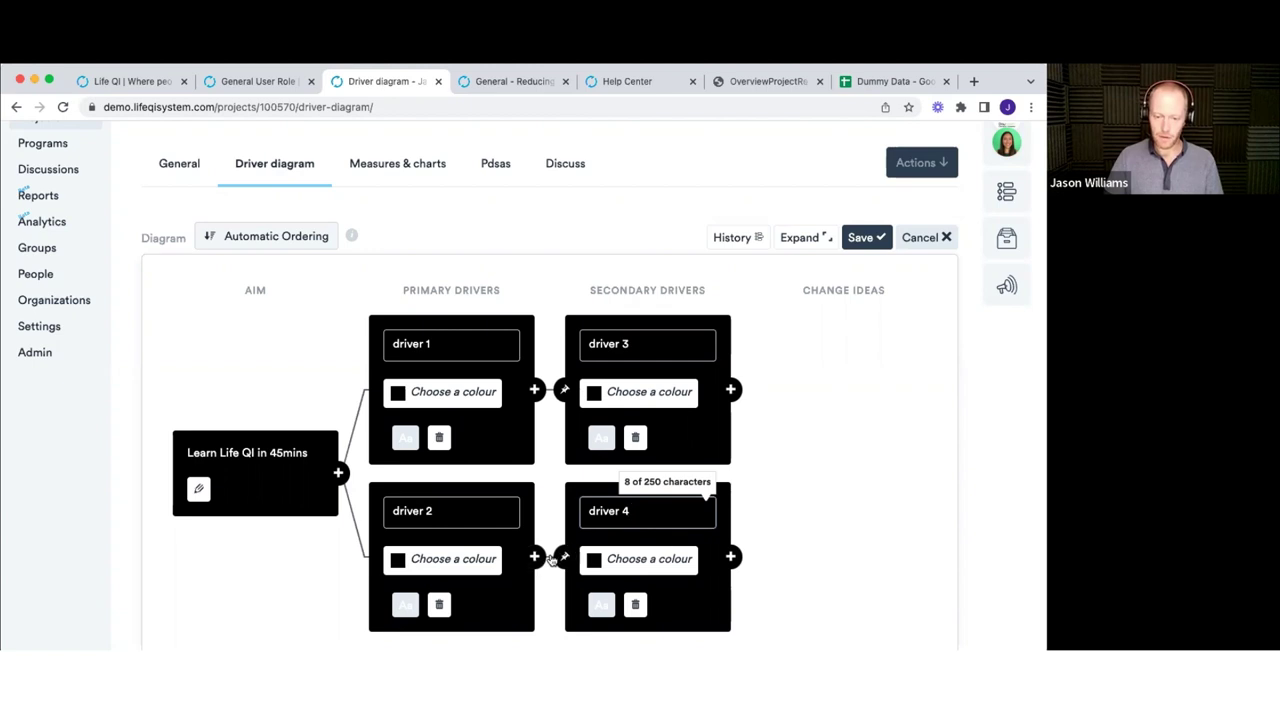
- Add change ideas idea 1 and idea 2, linked to driver 3 and driver 4
click(731, 390)
click(795, 421)
text(idea 1)
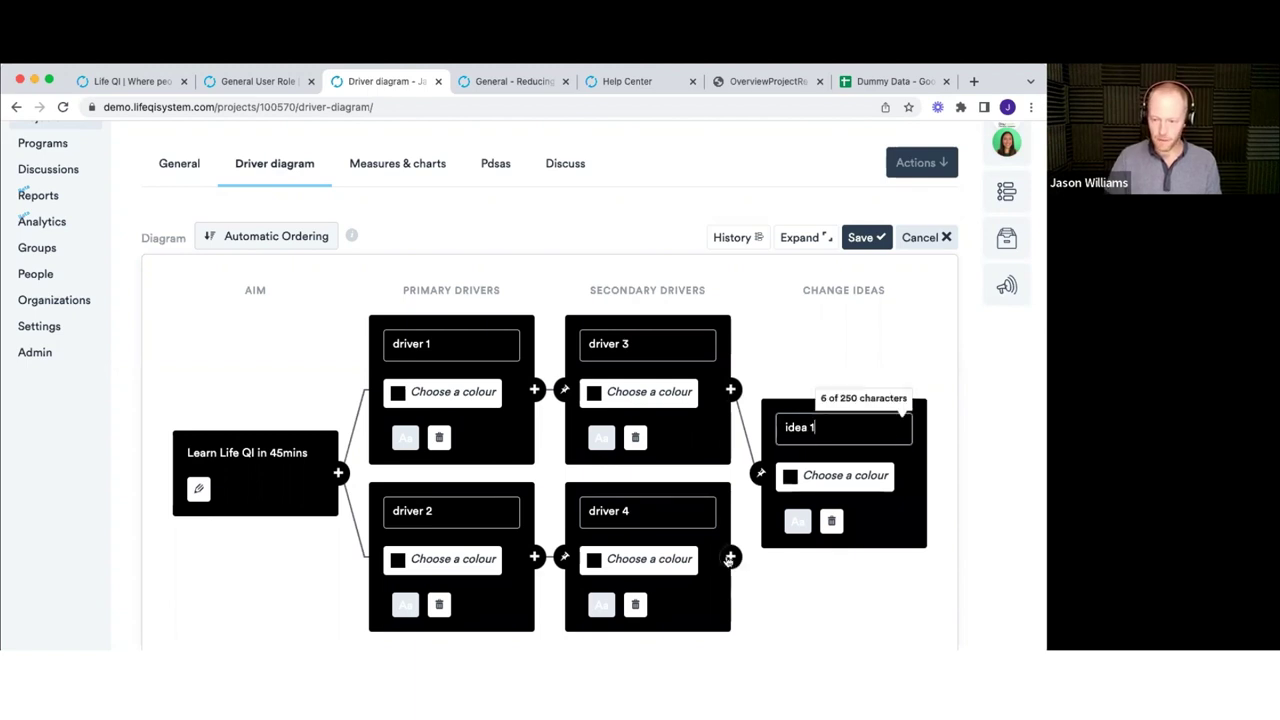
click(730, 557)
click(808, 513)
text(idea 2)
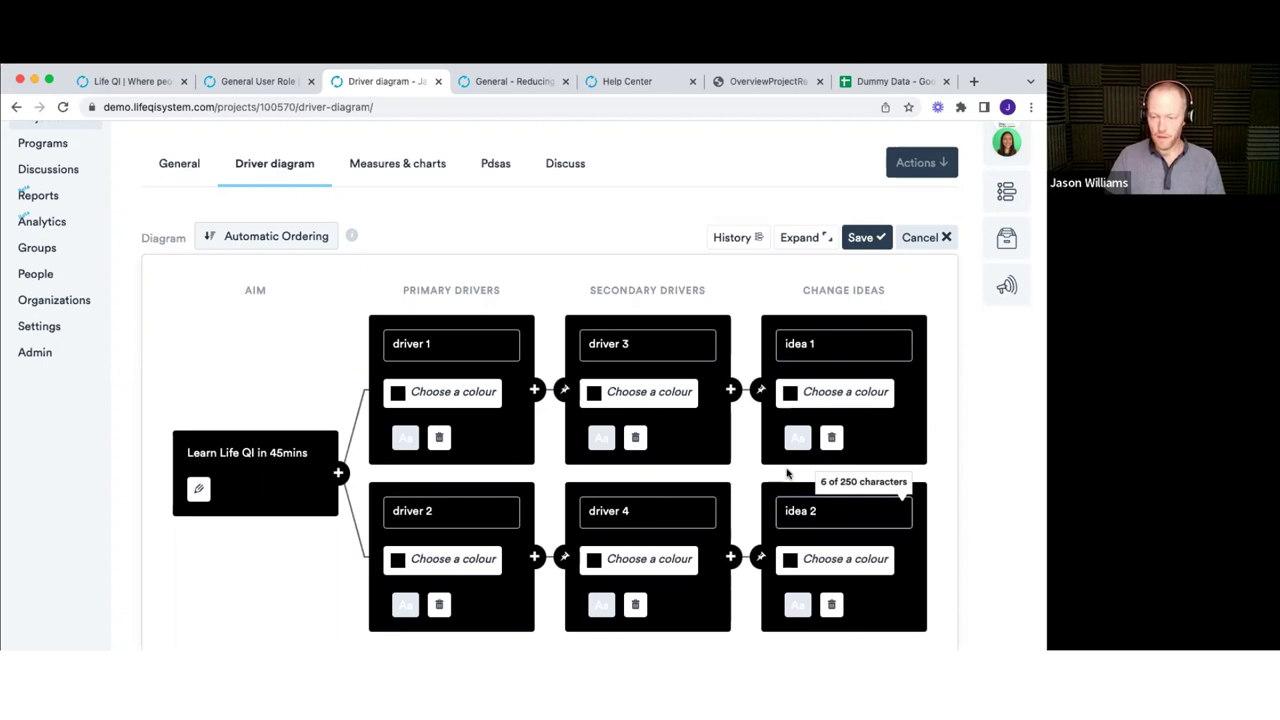
scroll(790, 475, down, 2)
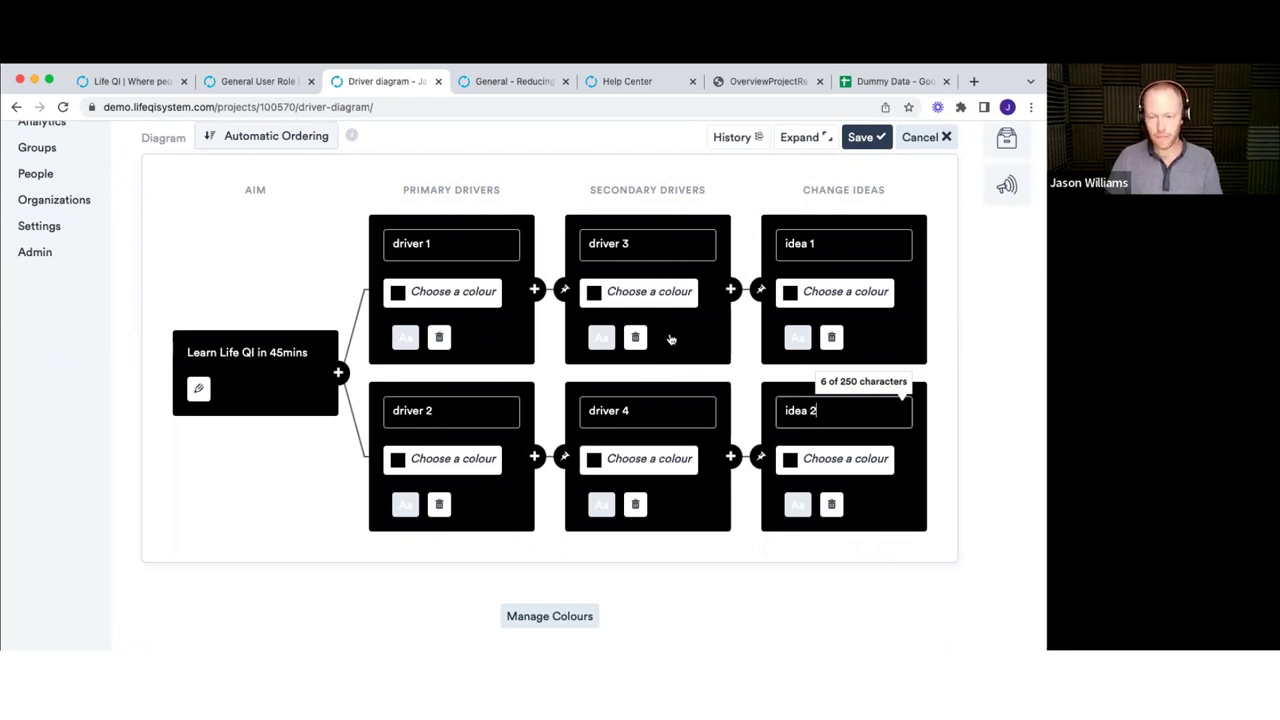
- Link idea 2 to driver 3 as well, then exit link mode
click(761, 458)
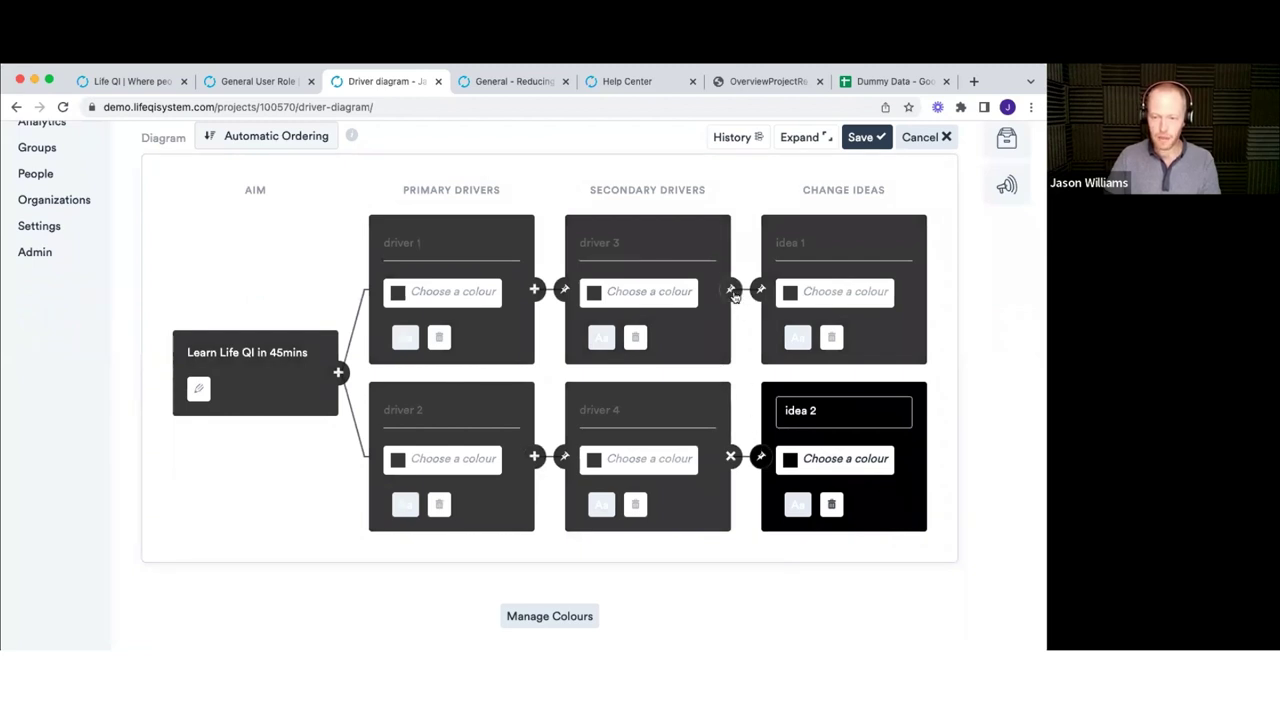
click(732, 291)
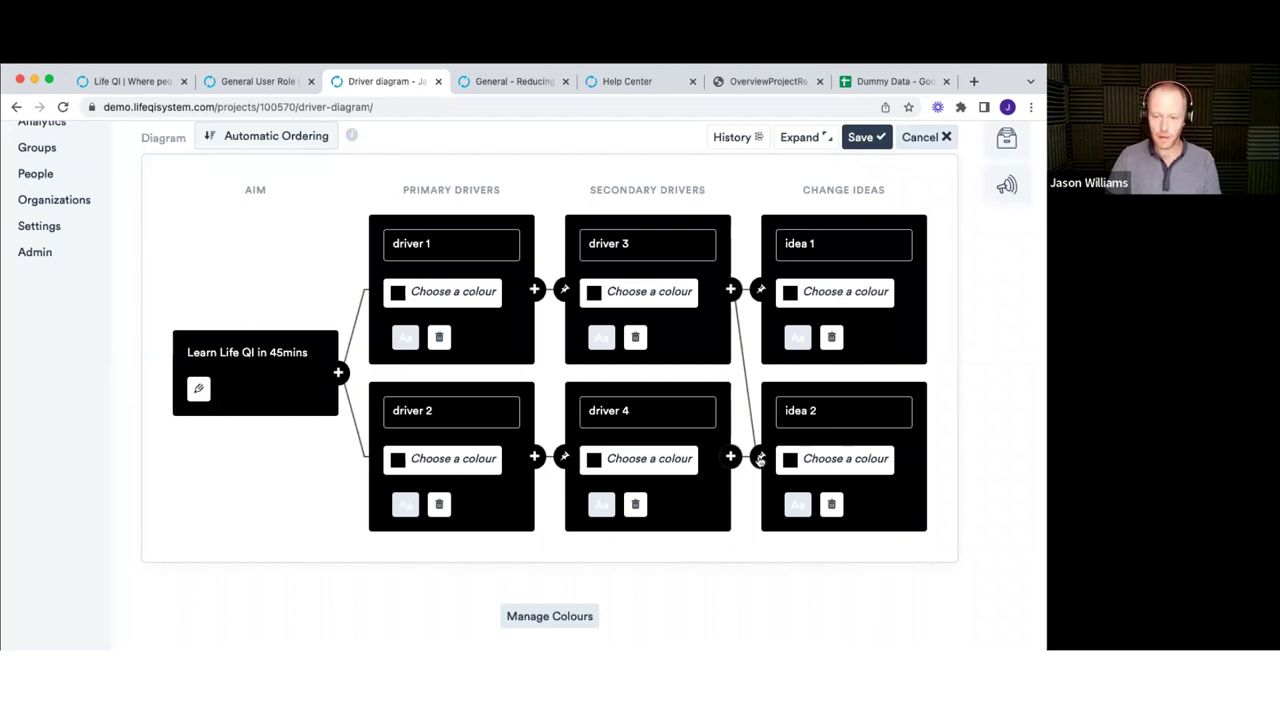
click(760, 457)
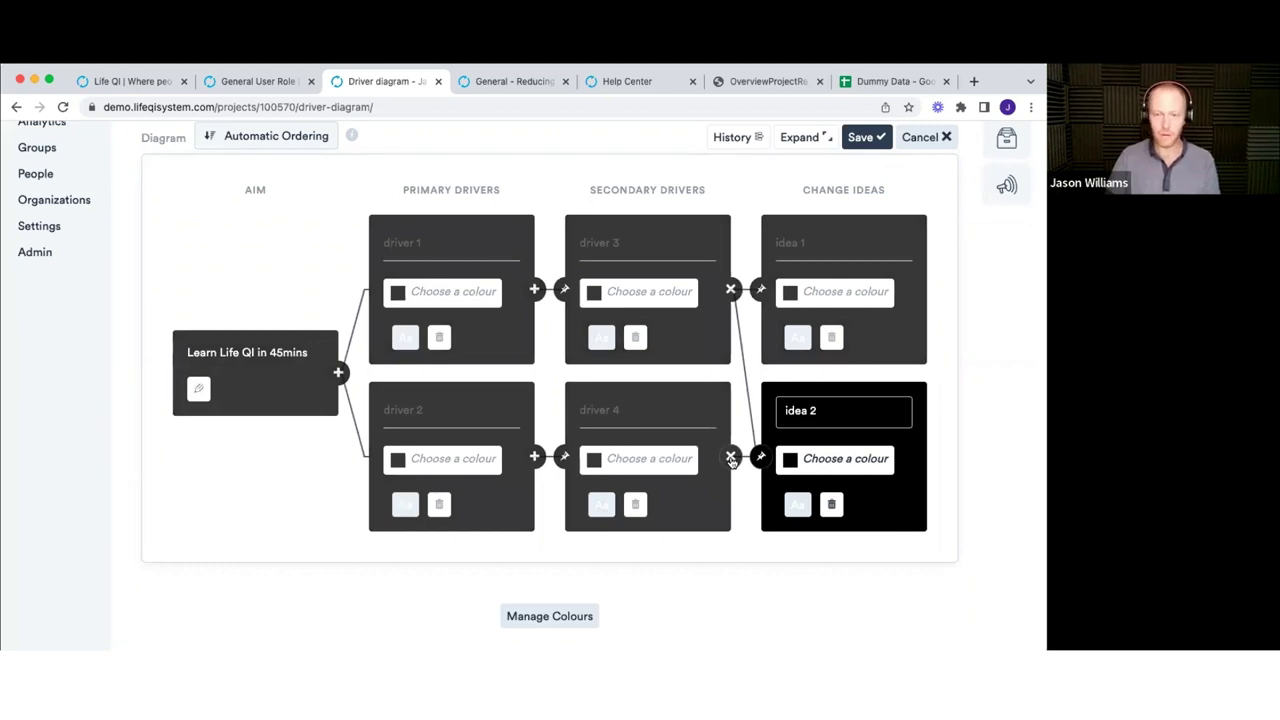
click(731, 457)
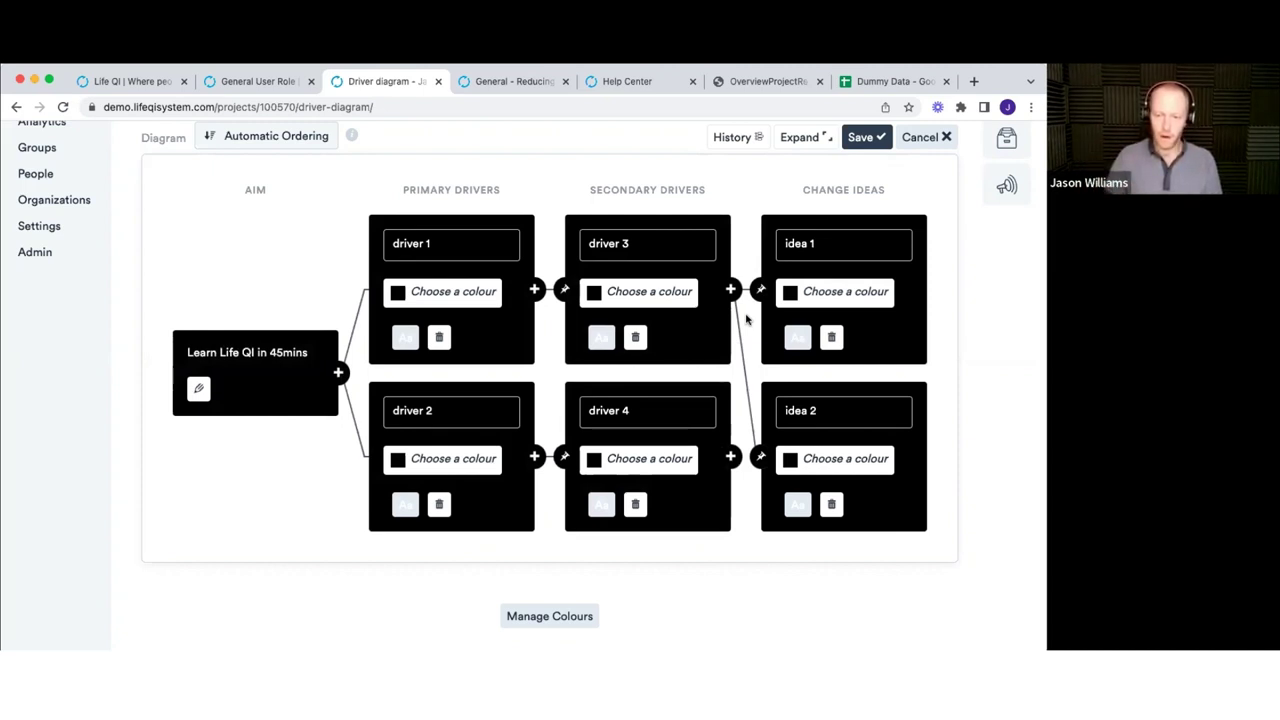
scroll(565, 295, down, 1)
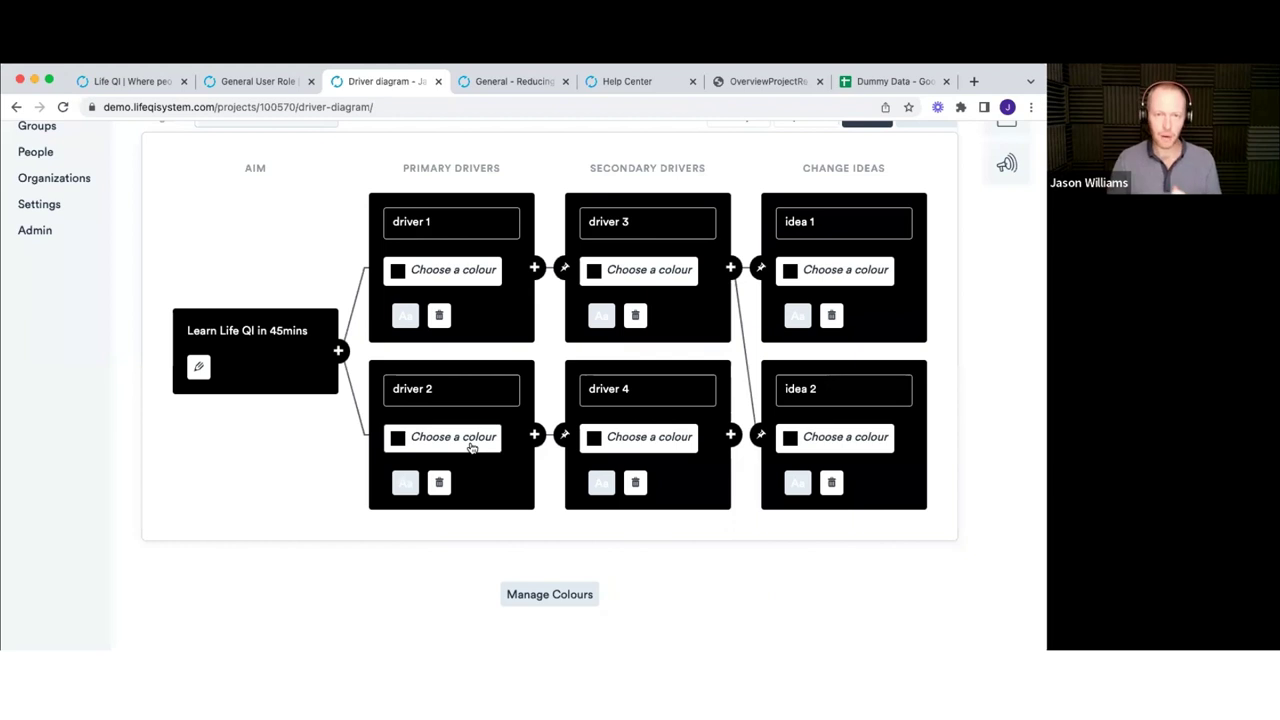
- Add pink, blue and orange swatches to the colour key, labelled 'pink', 'blue' and 'orange'
scroll(486, 466, down, 1)
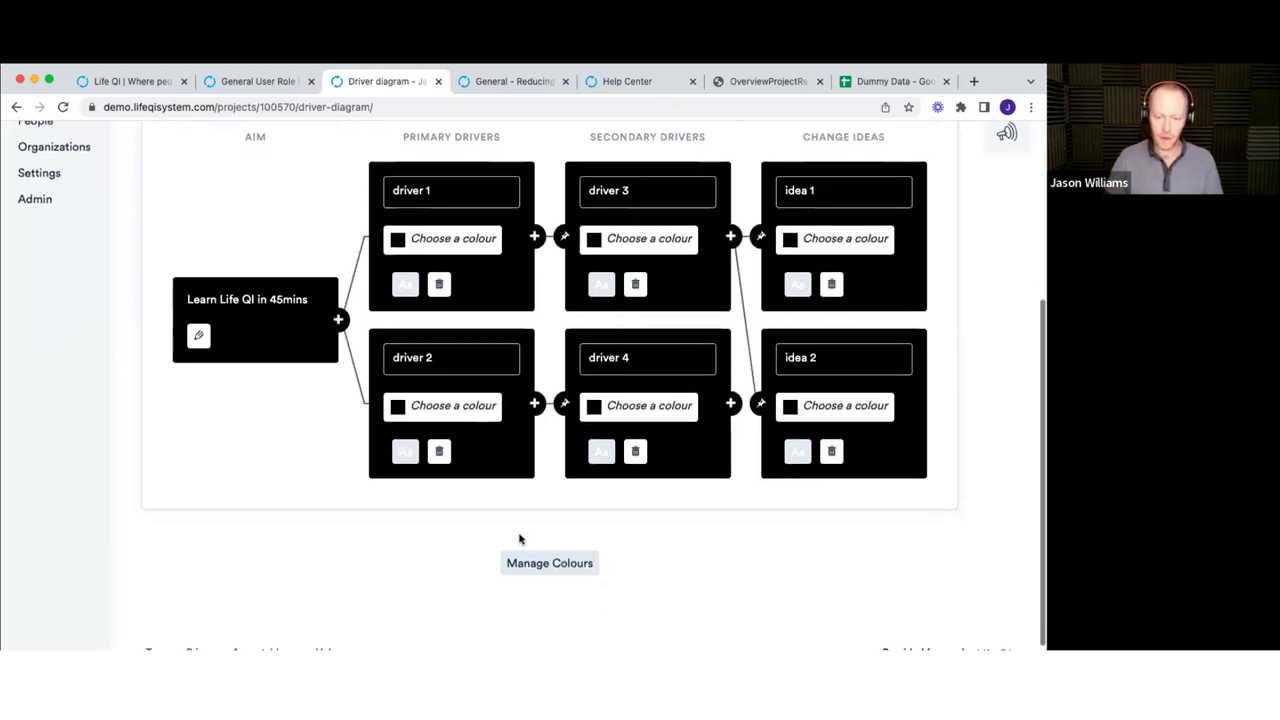
click(530, 565)
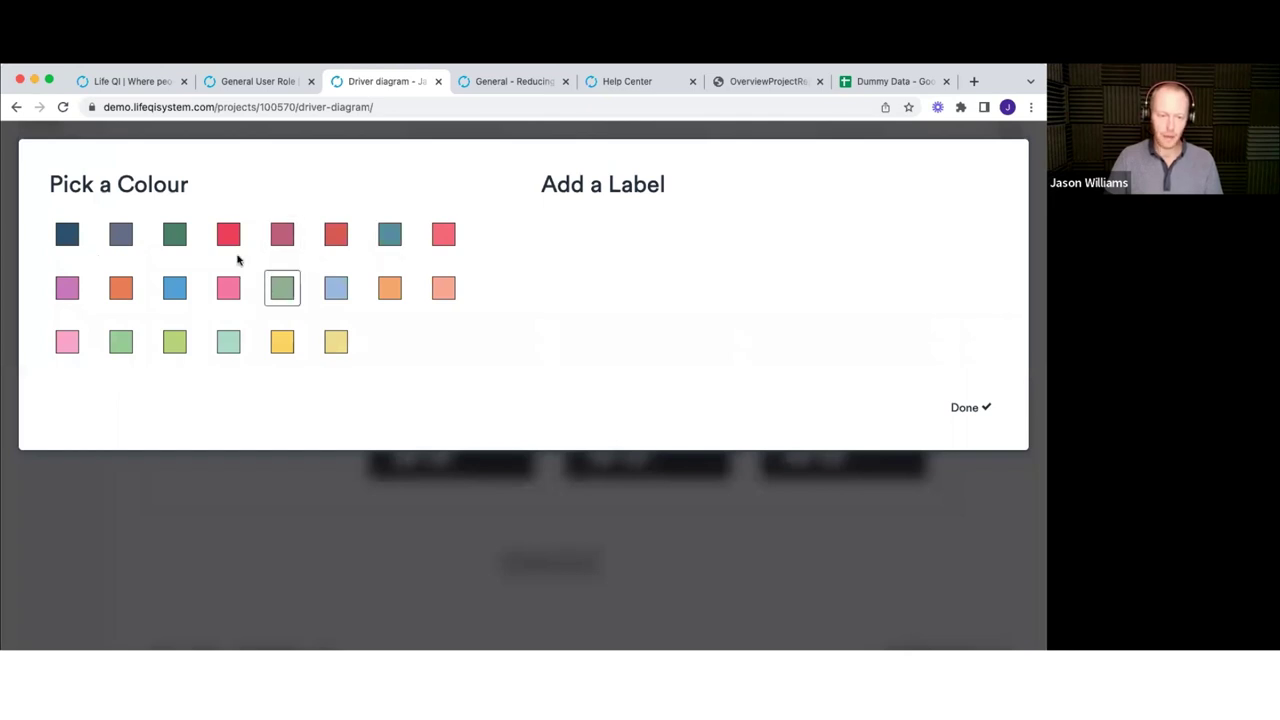
click(229, 292)
click(174, 290)
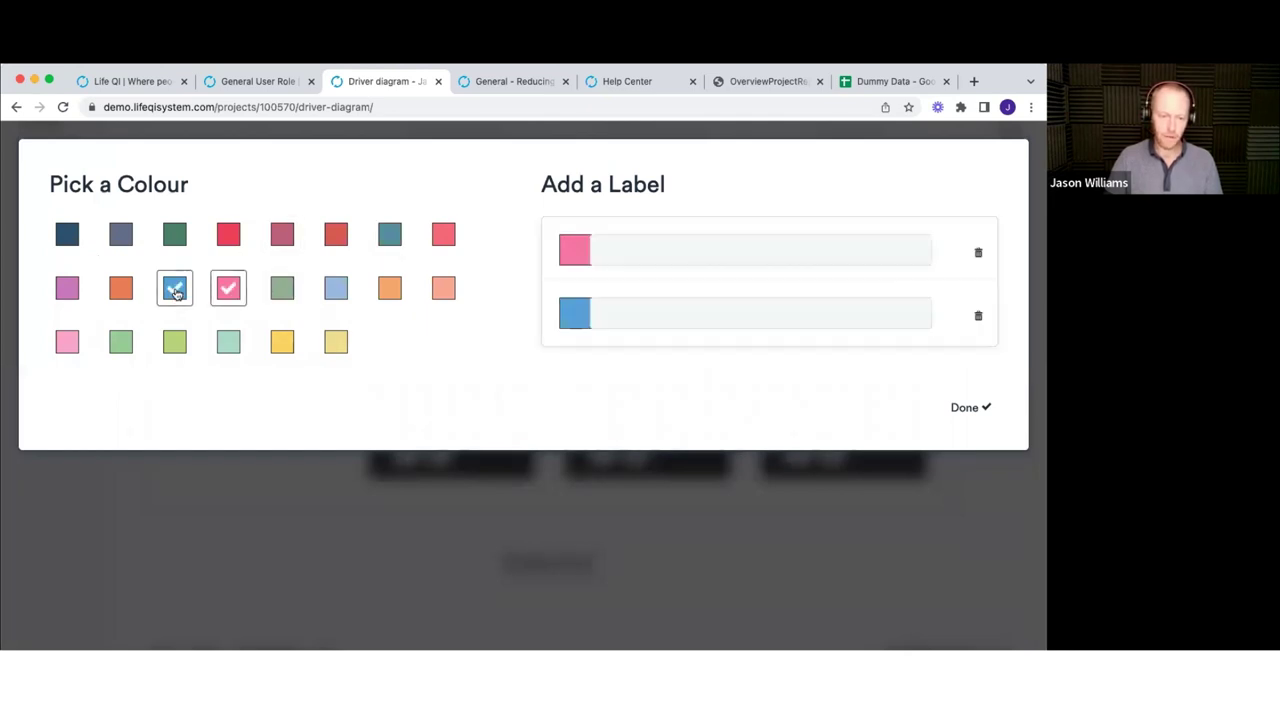
click(120, 290)
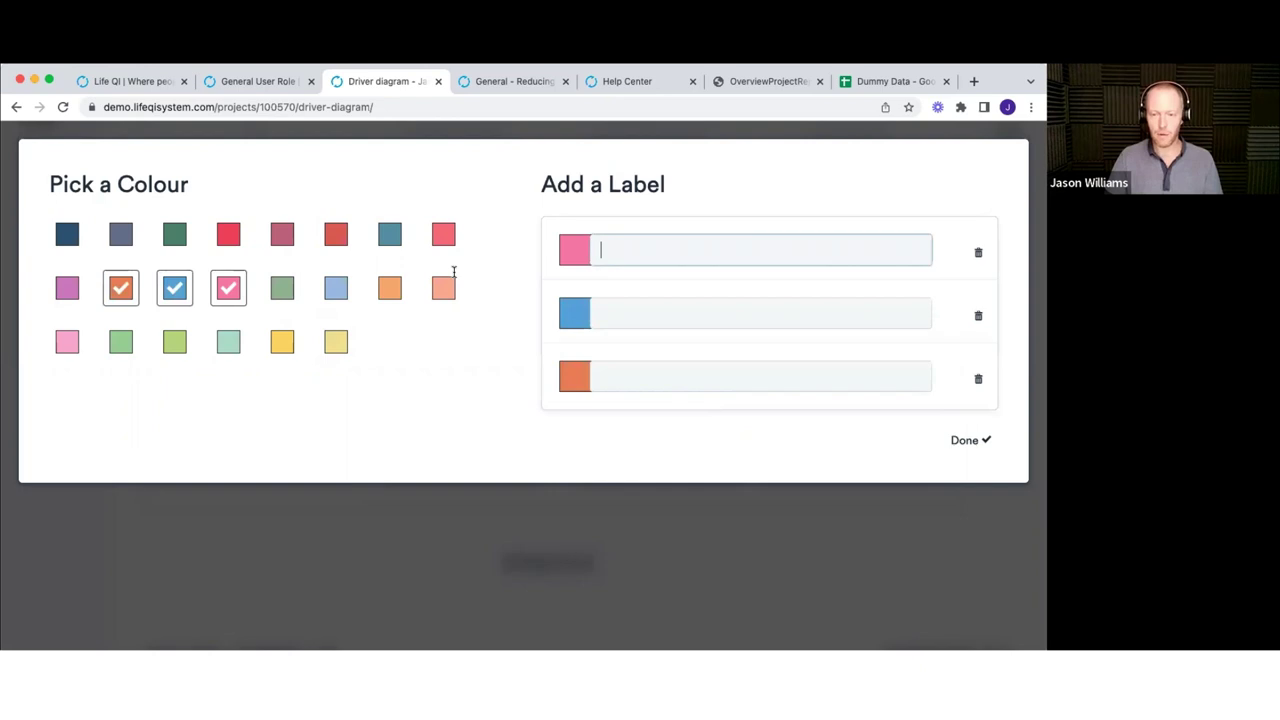
text(pink)
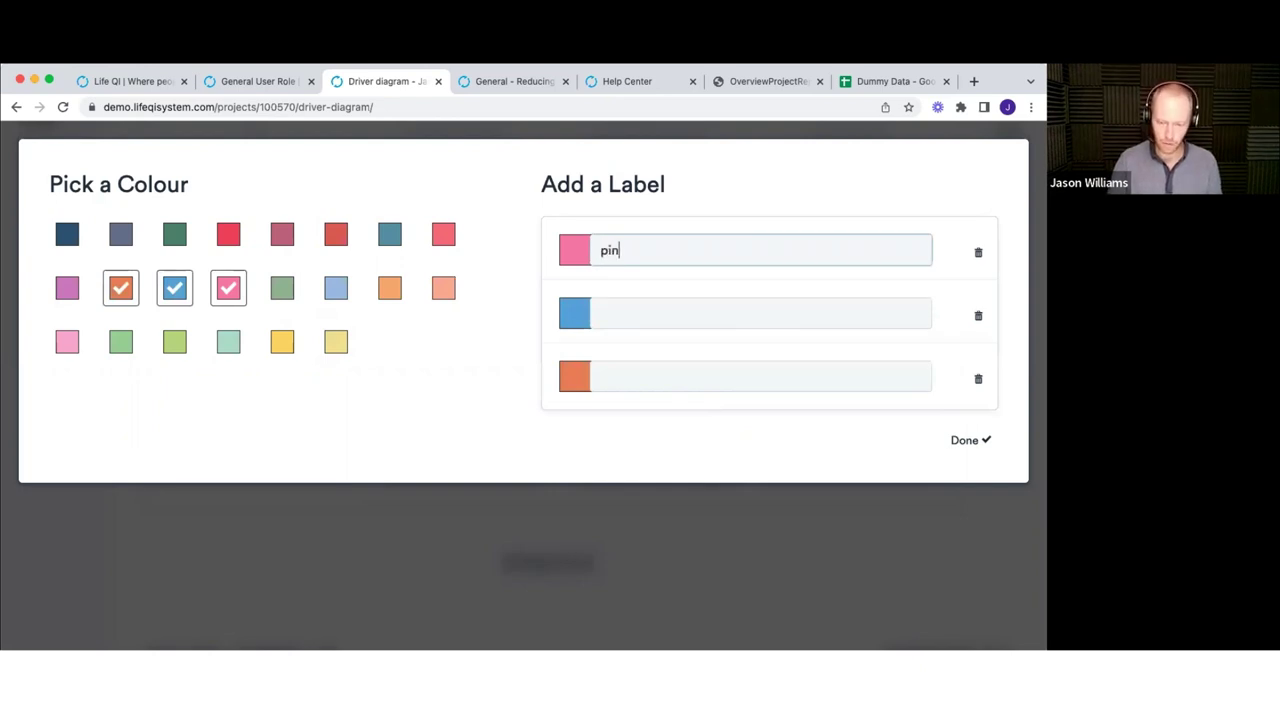
click(651, 312)
text(blue)
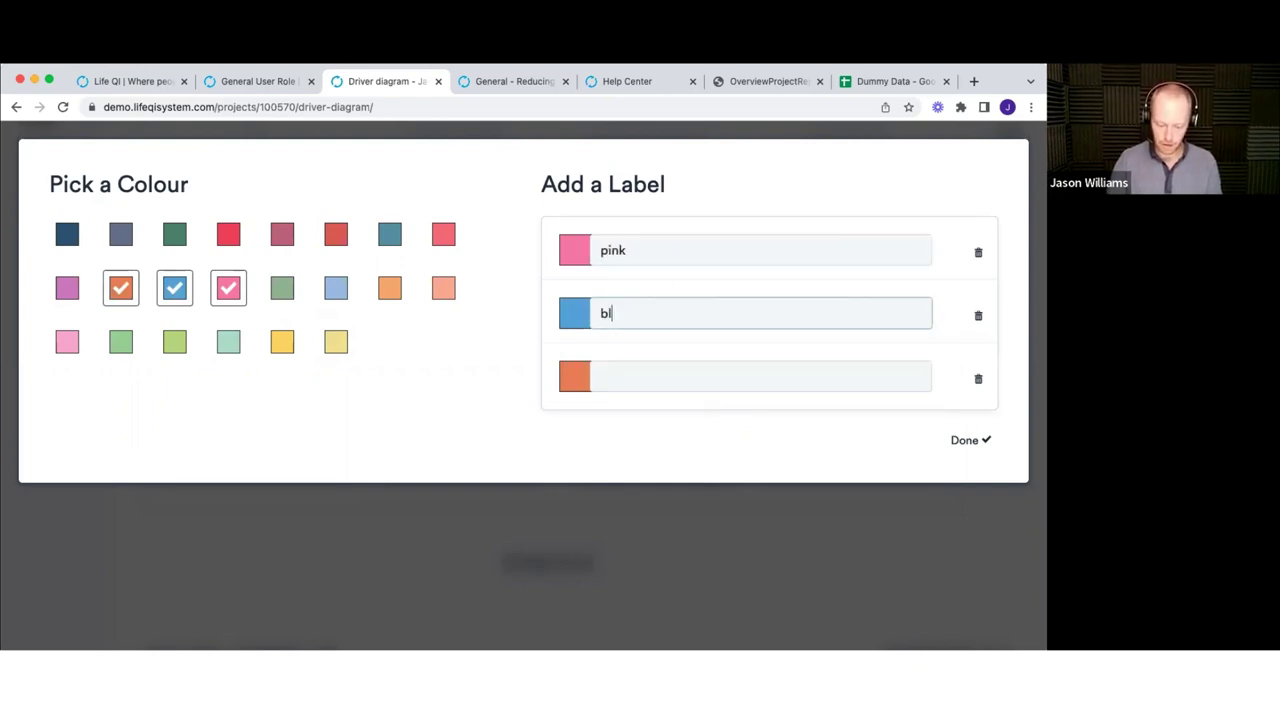
click(648, 368)
text(orange)
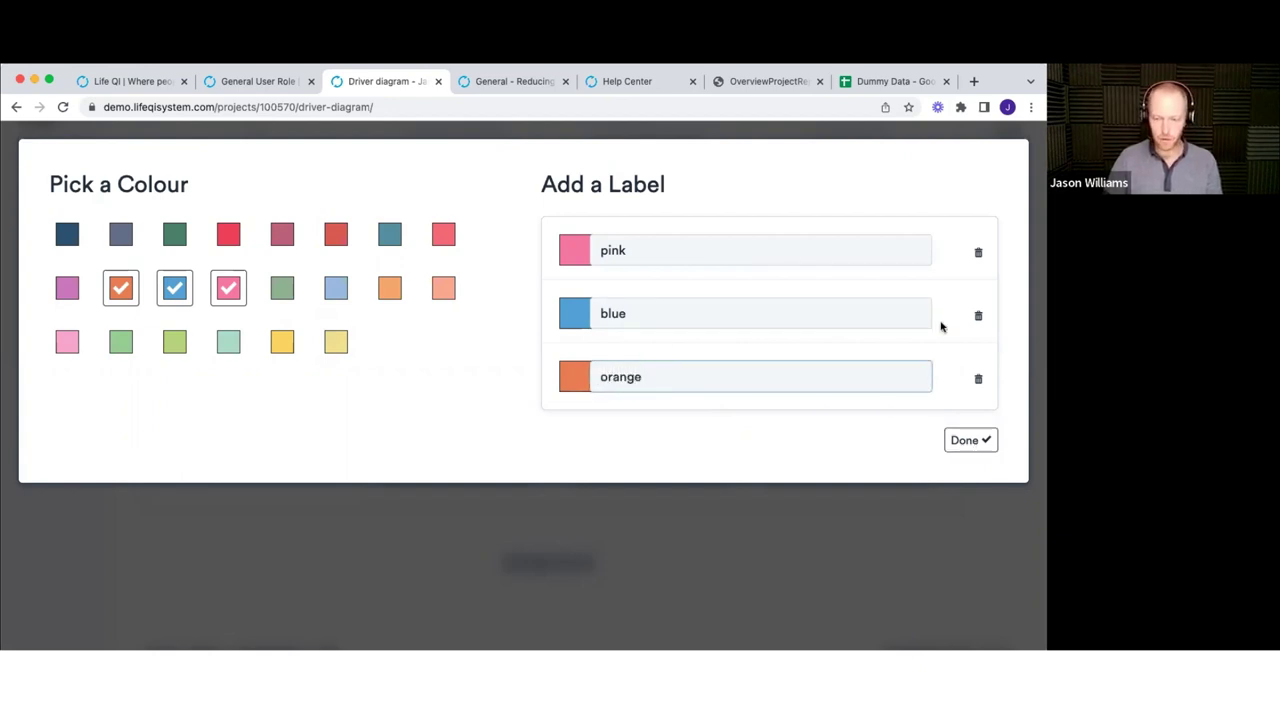
click(964, 440)
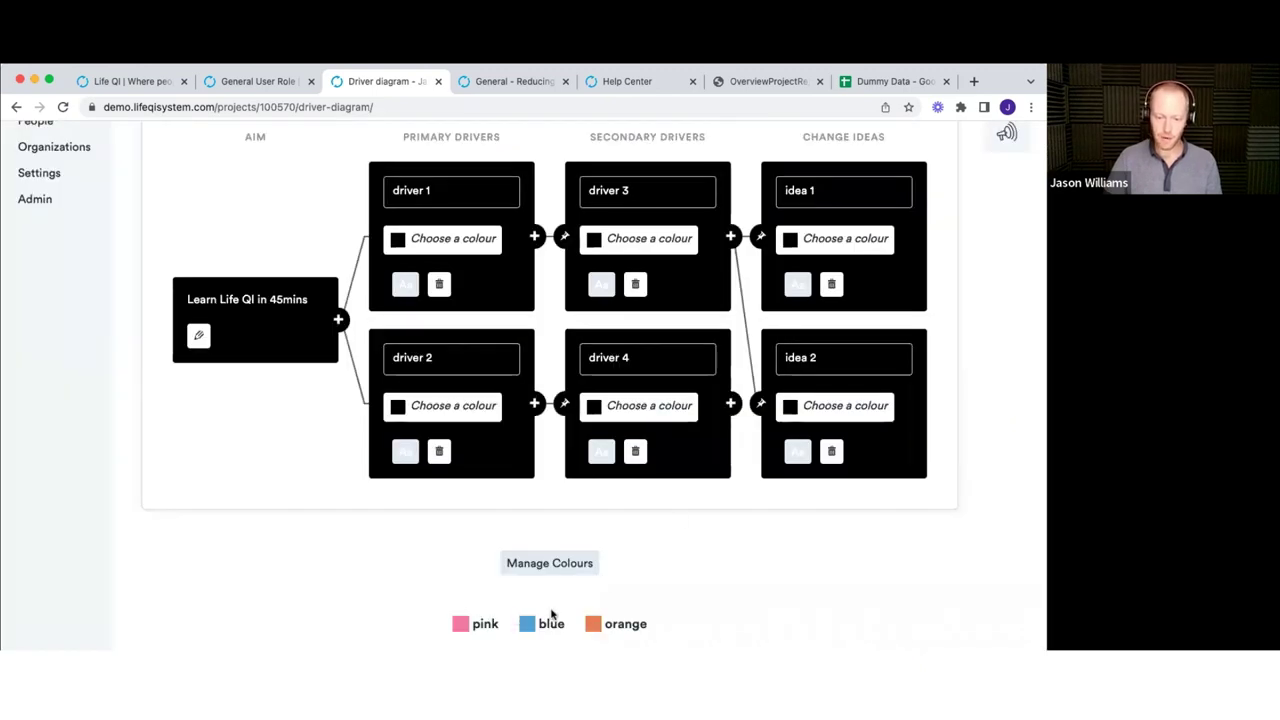
- Set driver 2, driver 4 and idea 2 to blue, and driver 1 and driver 3 to orange
click(450, 415)
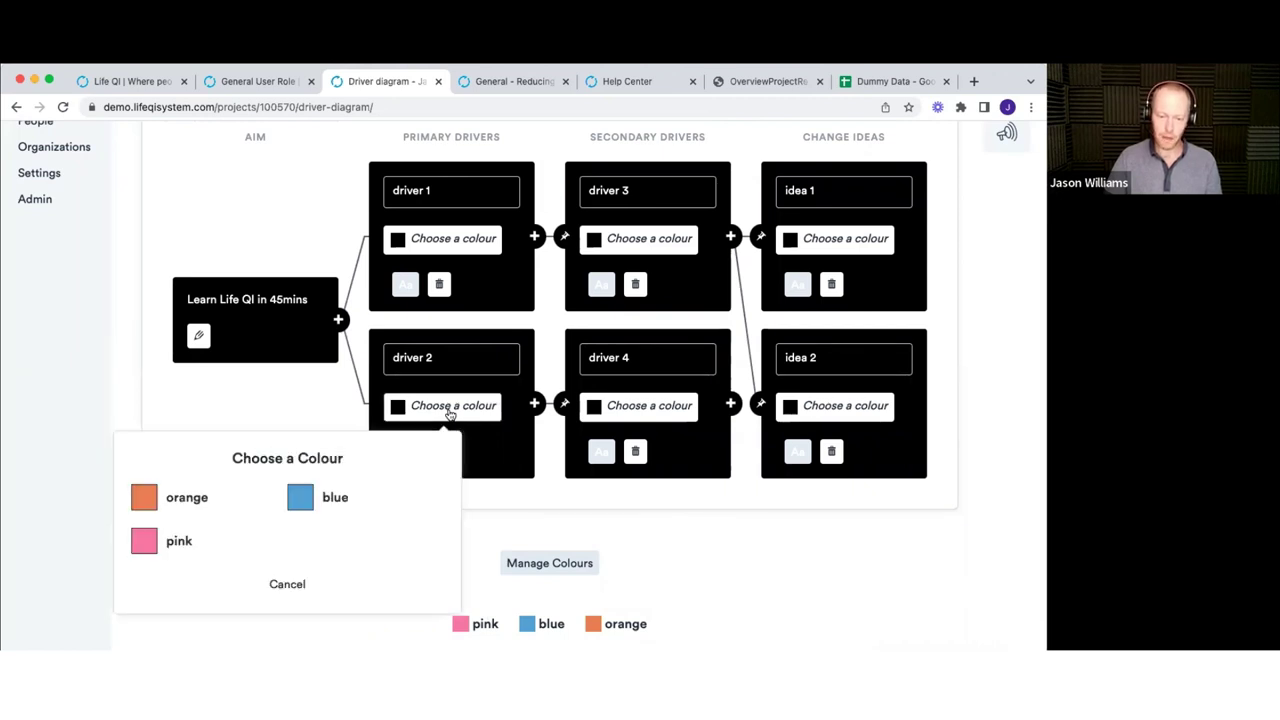
click(300, 499)
click(622, 408)
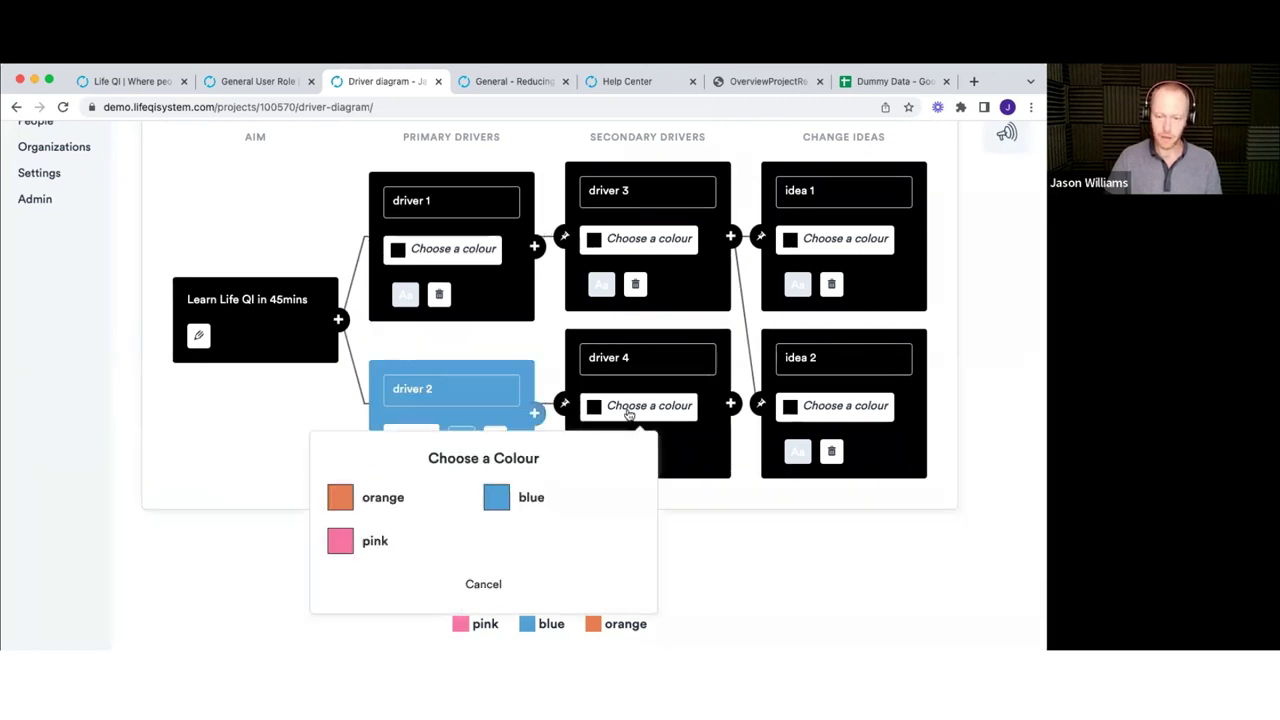
click(497, 497)
click(823, 416)
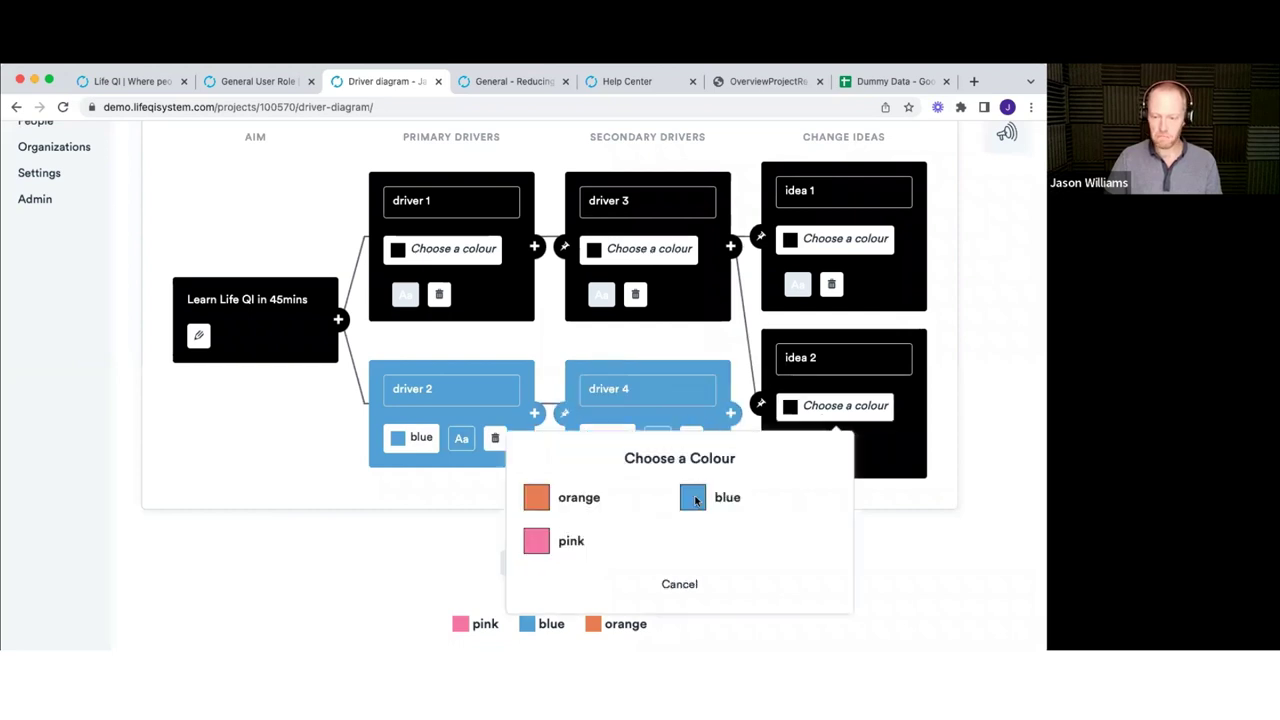
click(697, 497)
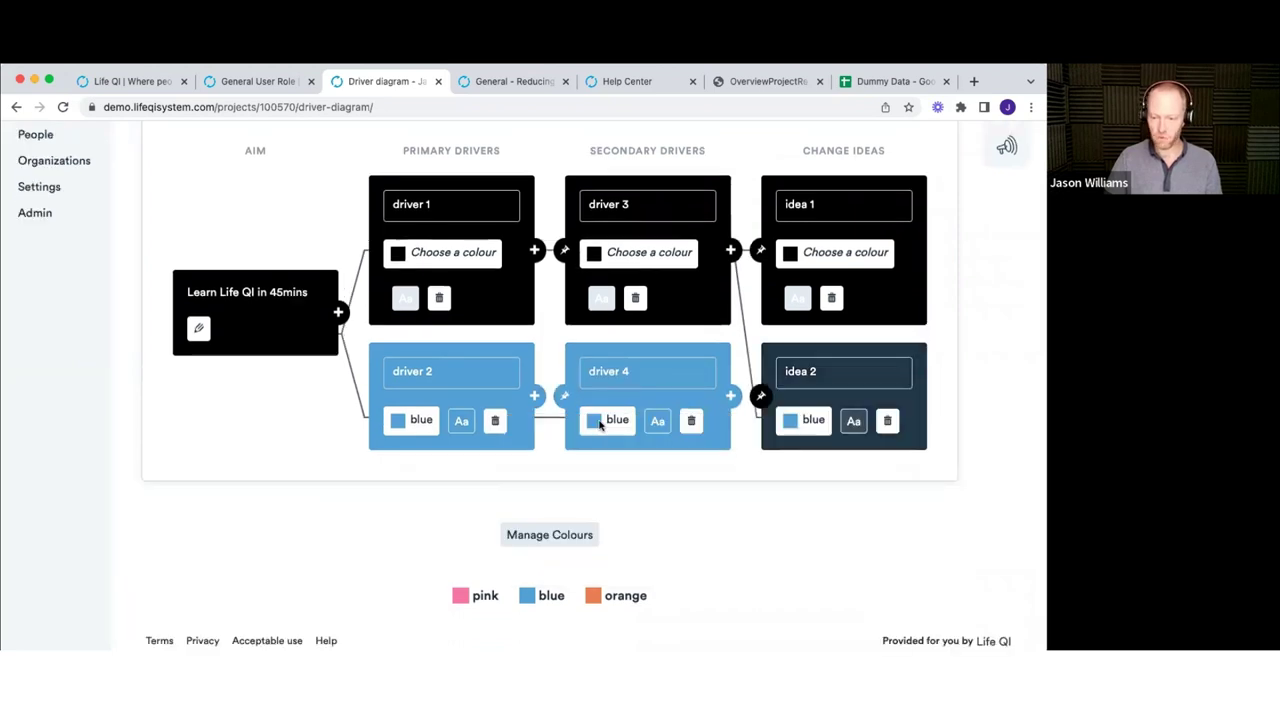
click(452, 260)
click(146, 347)
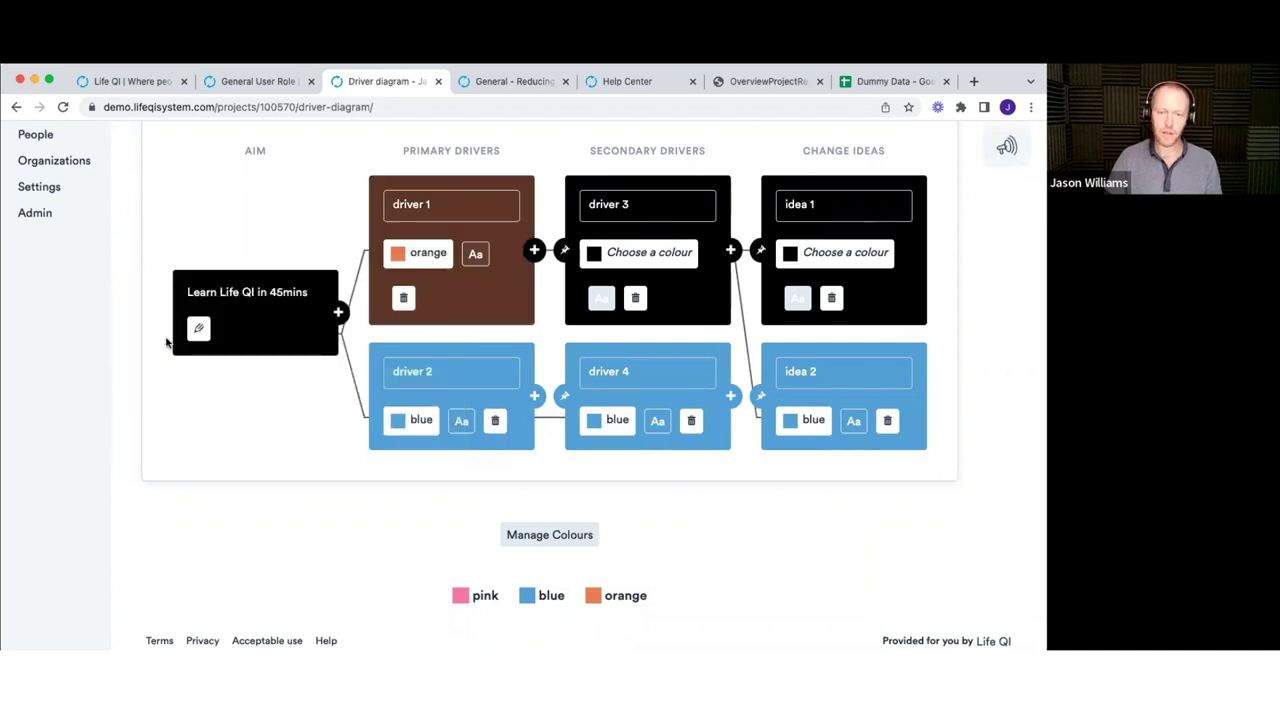
click(416, 420)
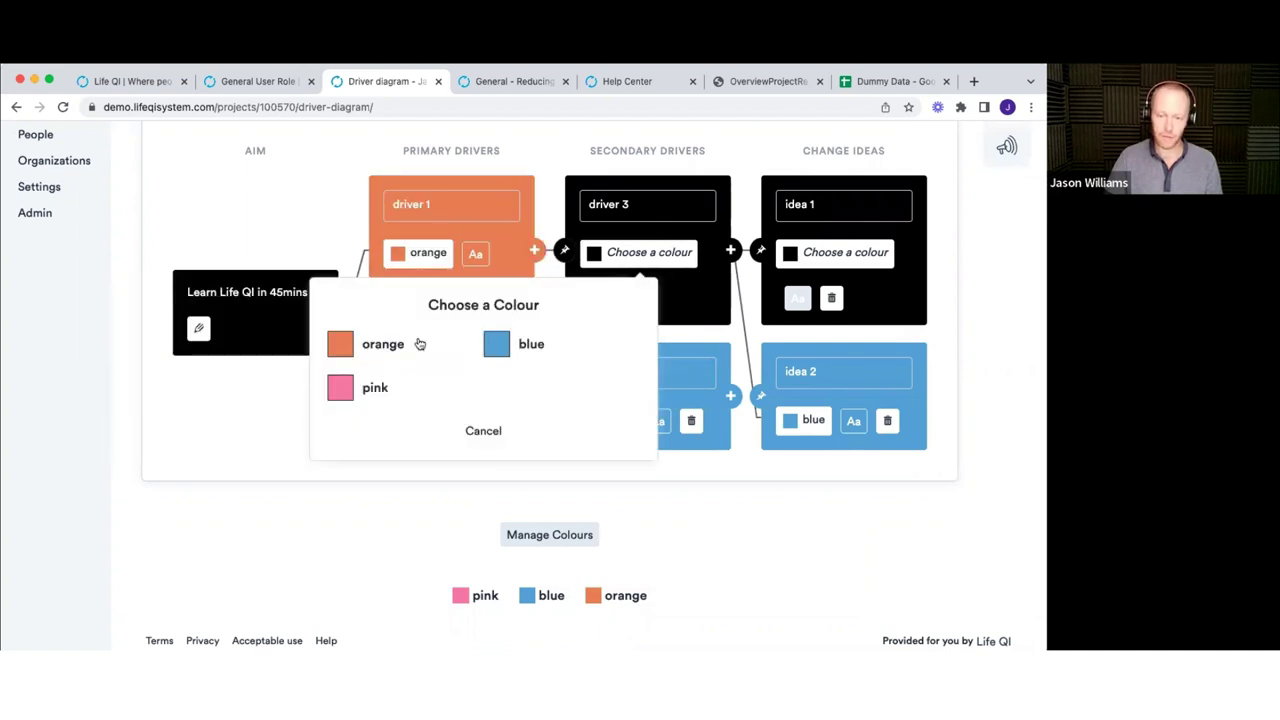
click(338, 344)
scroll(521, 370, up, 2)
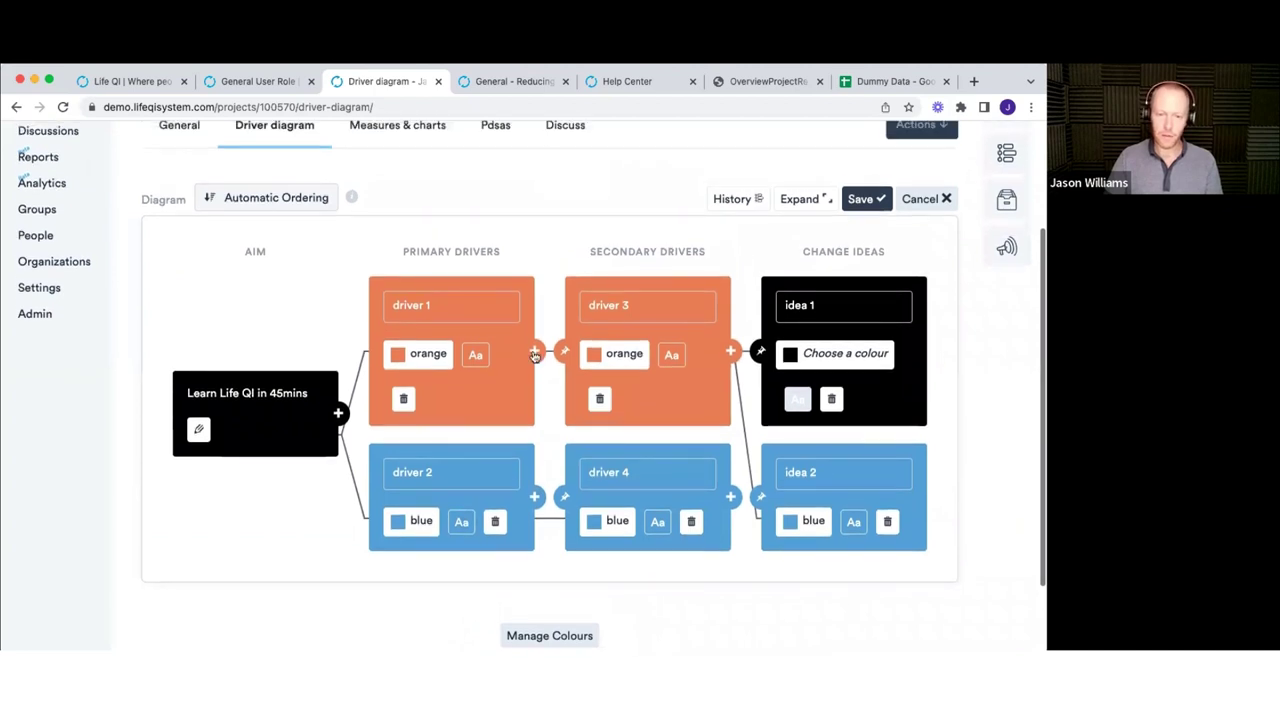
- Save the coloured driver diagram and go to the Measures & charts page
click(864, 200)
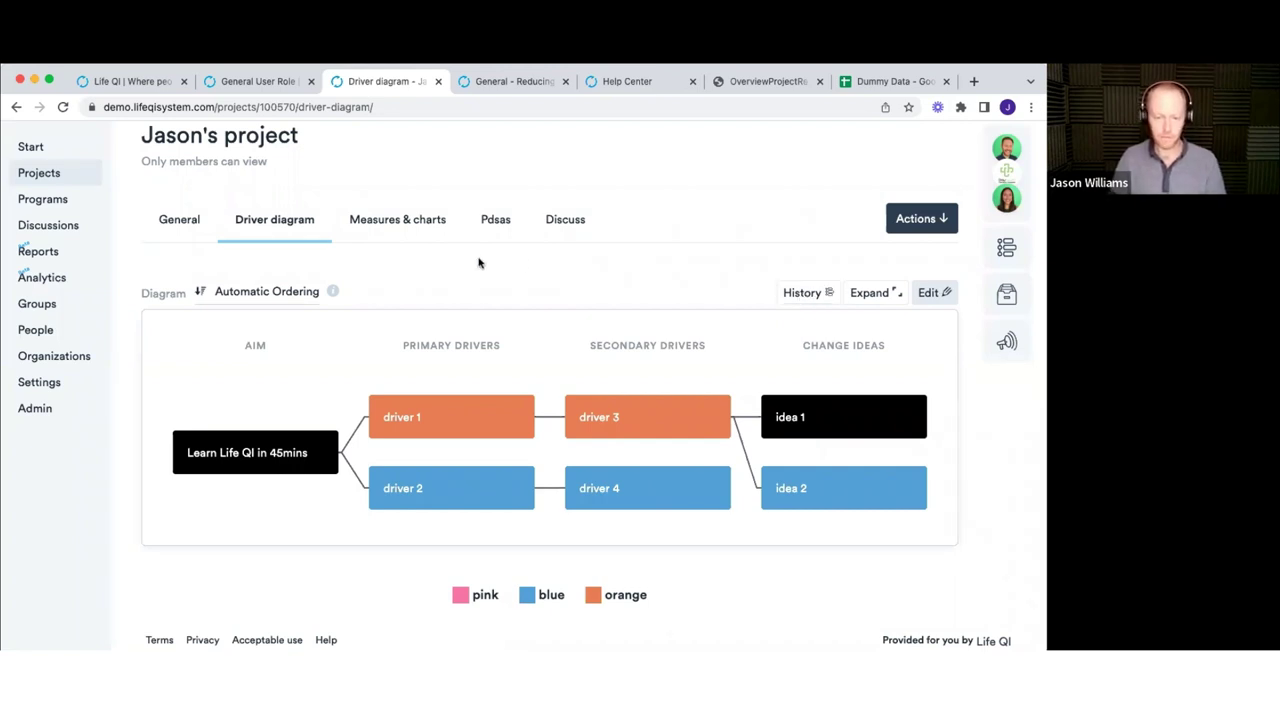
click(403, 219)
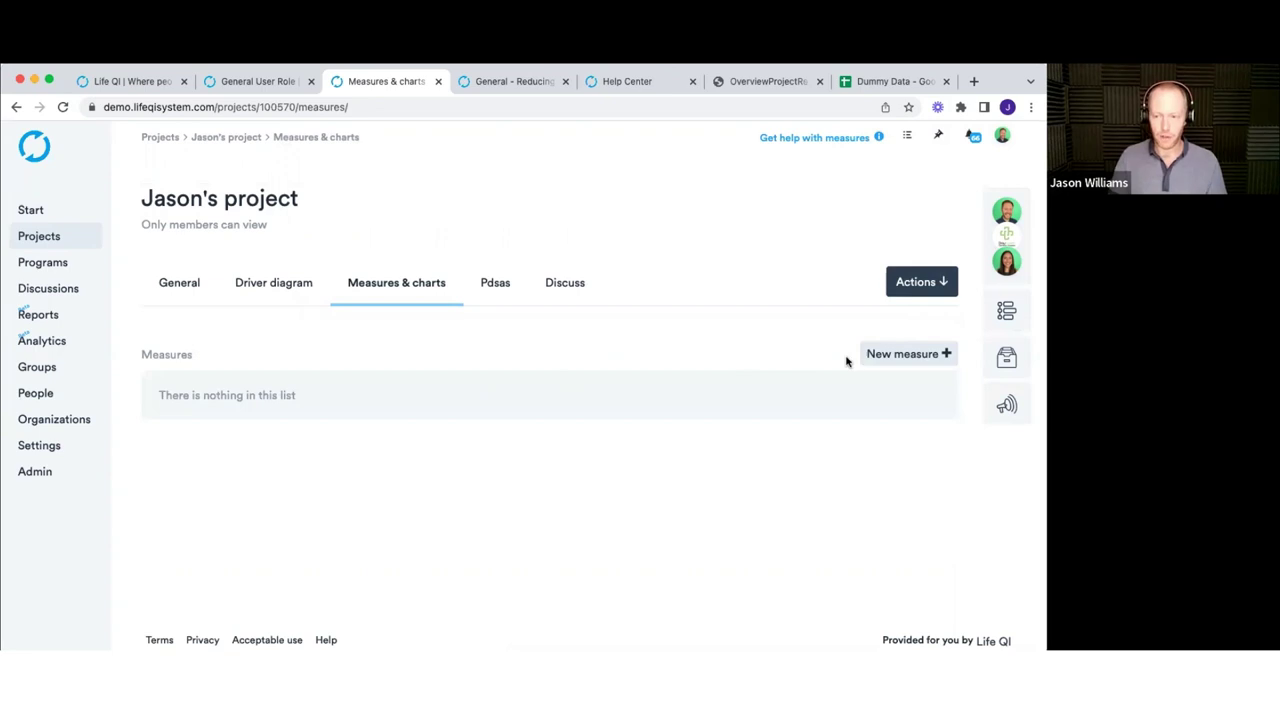
- Create a measure titled 'new measure' with type Outcome and continue to data collection
click(905, 356)
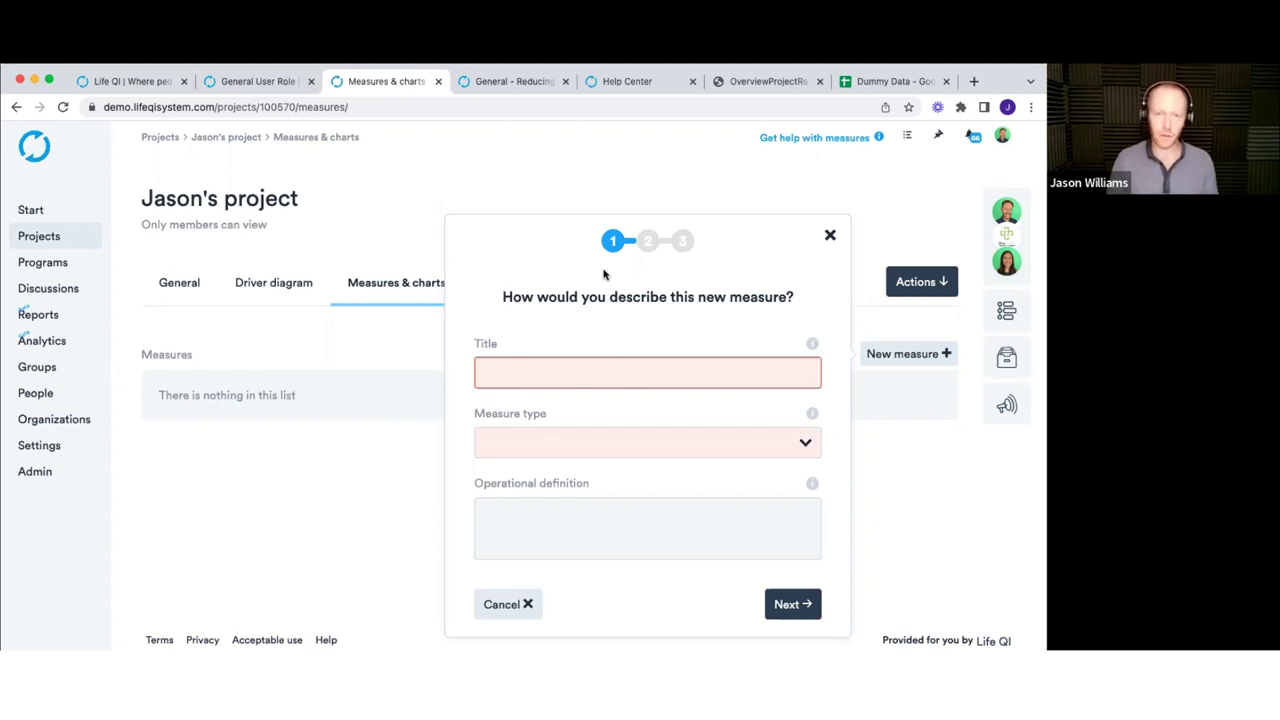
text(new measure)
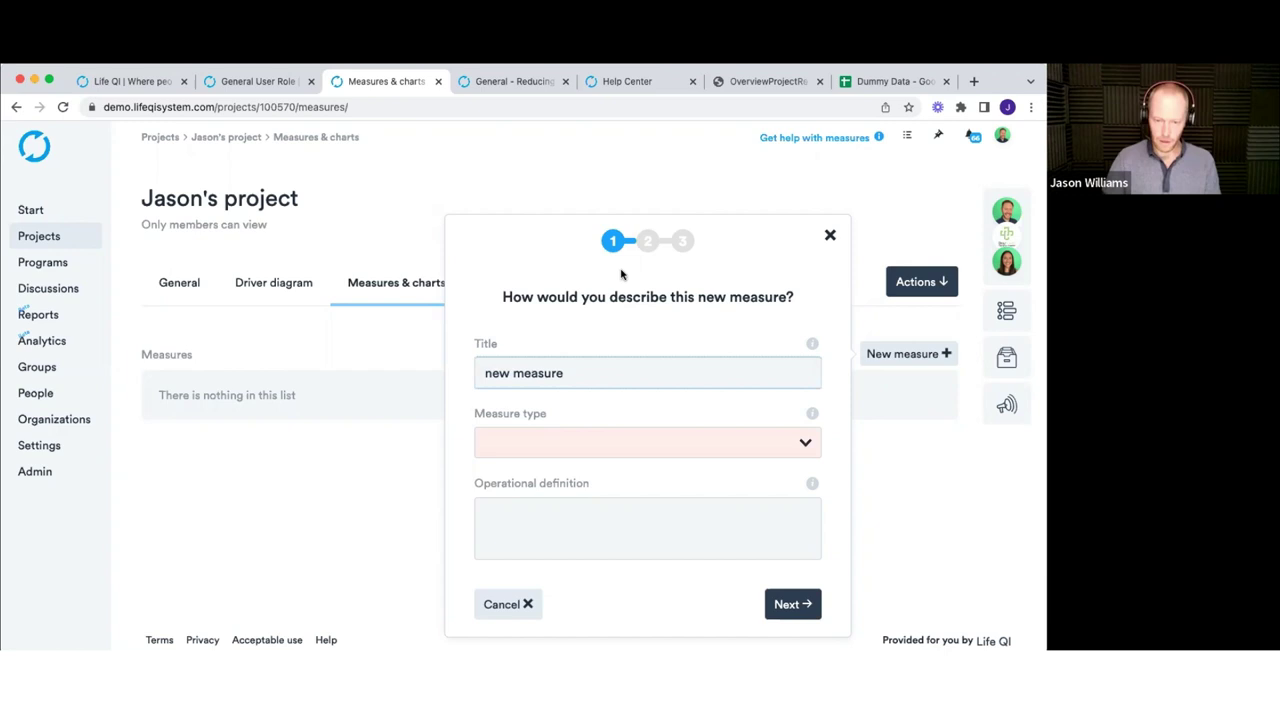
click(573, 435)
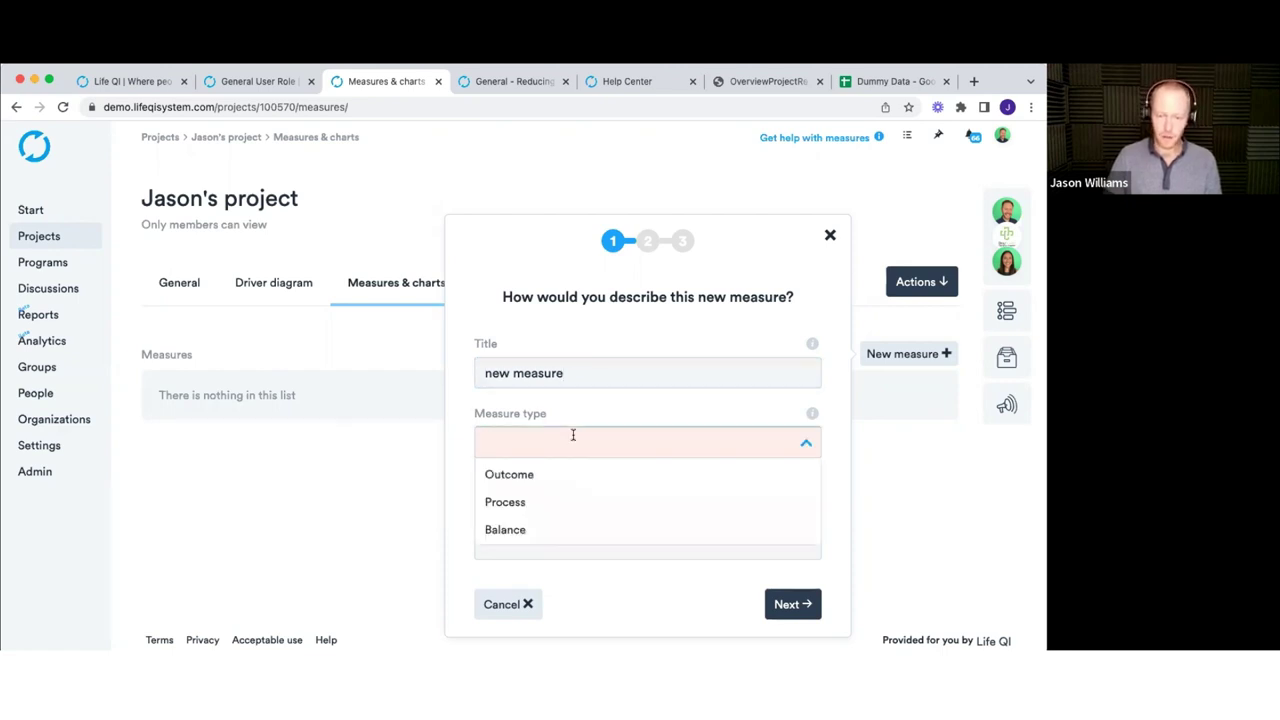
click(519, 482)
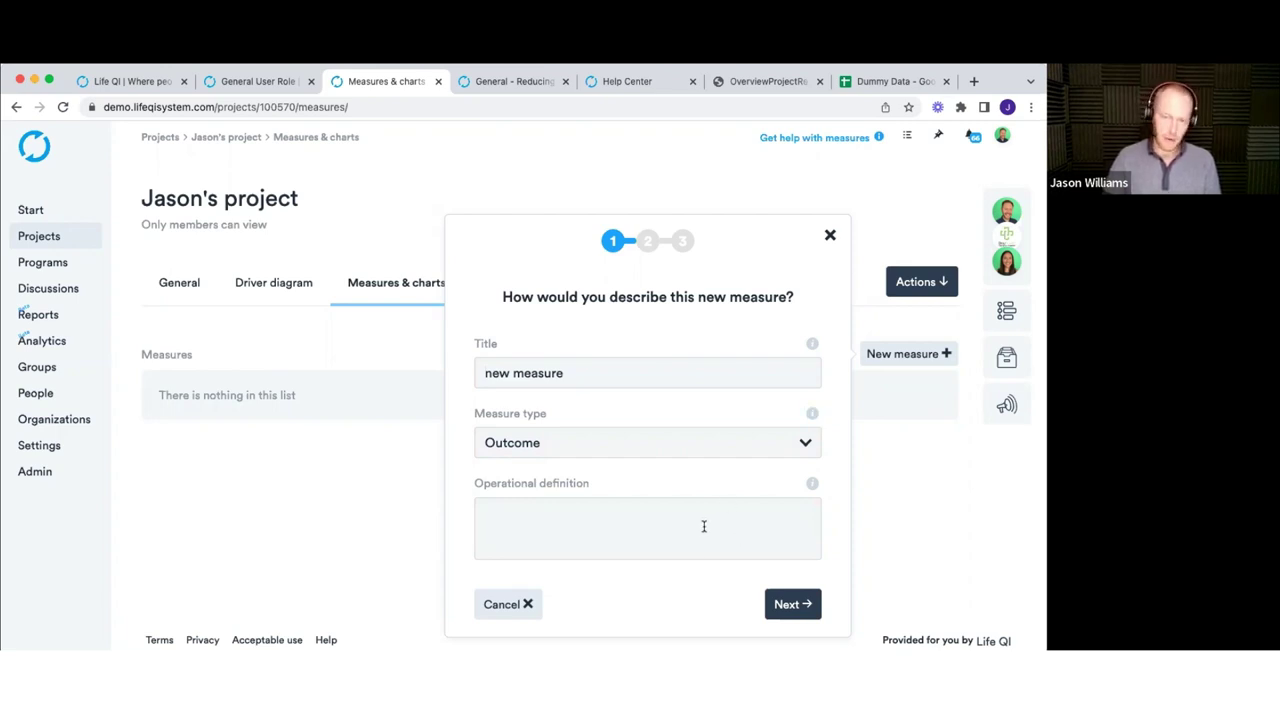
click(785, 603)
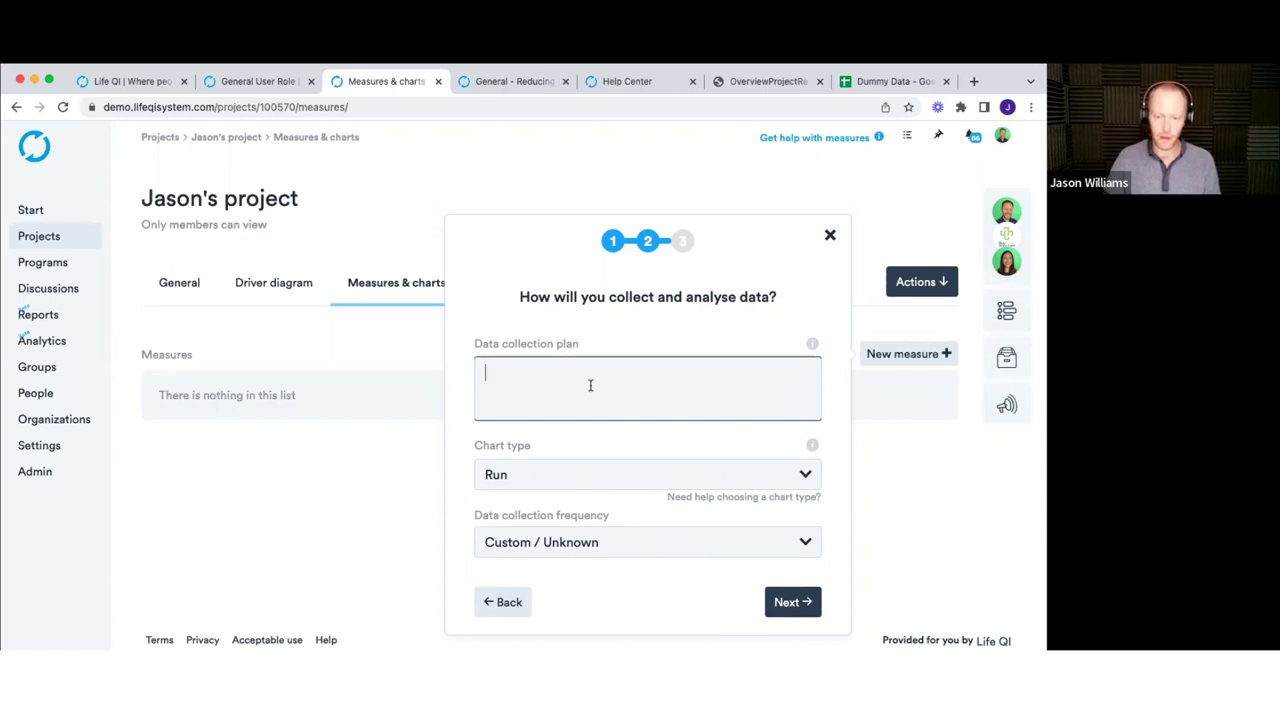
click(518, 470)
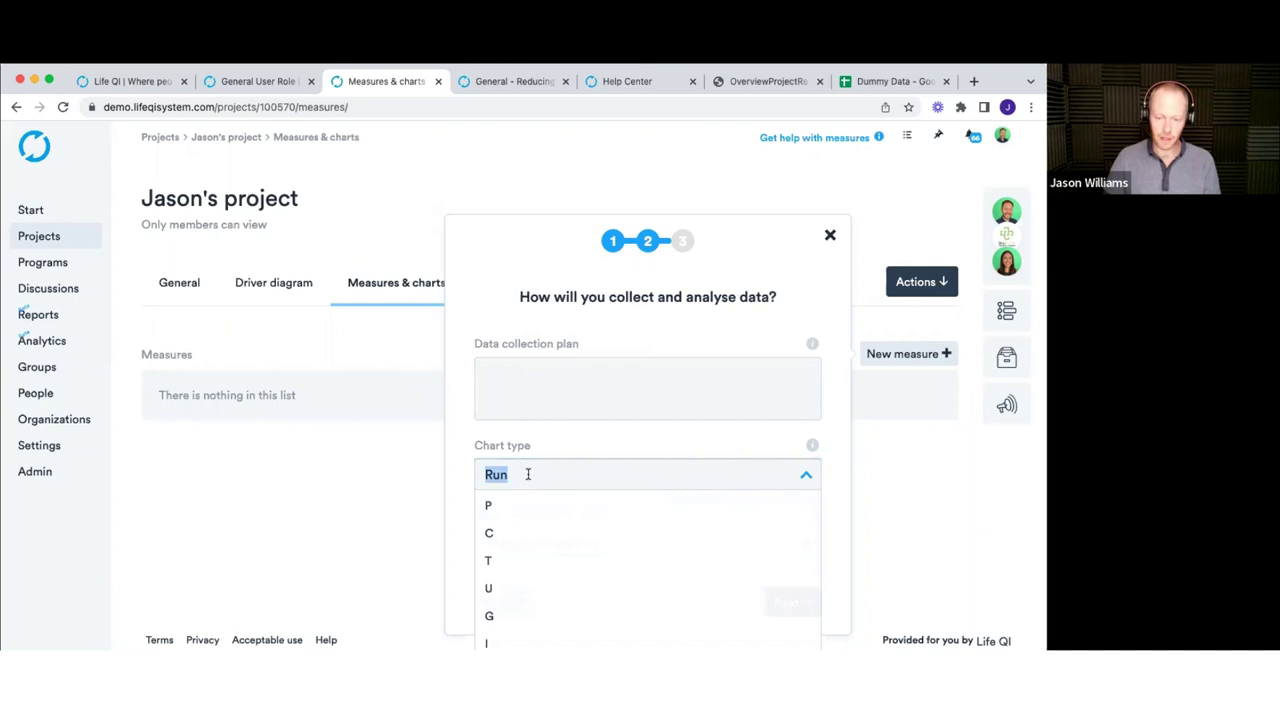
scroll(528, 474, down, 2)
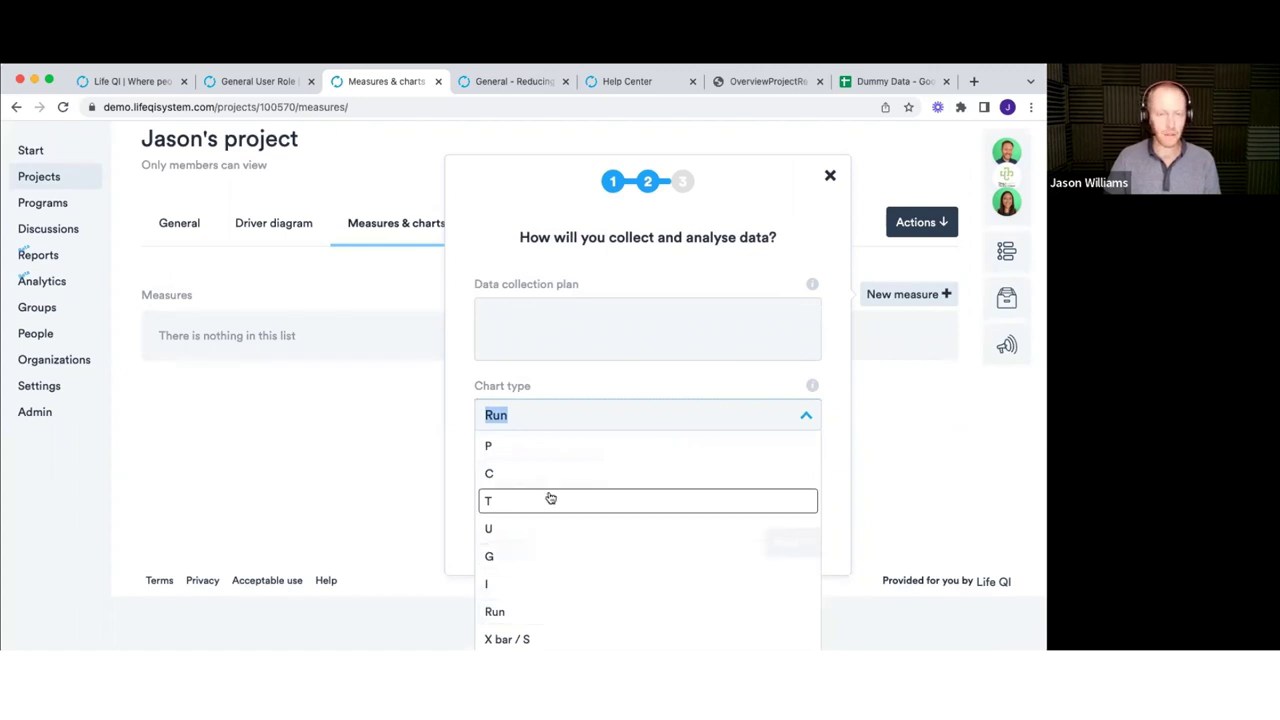
click(606, 380)
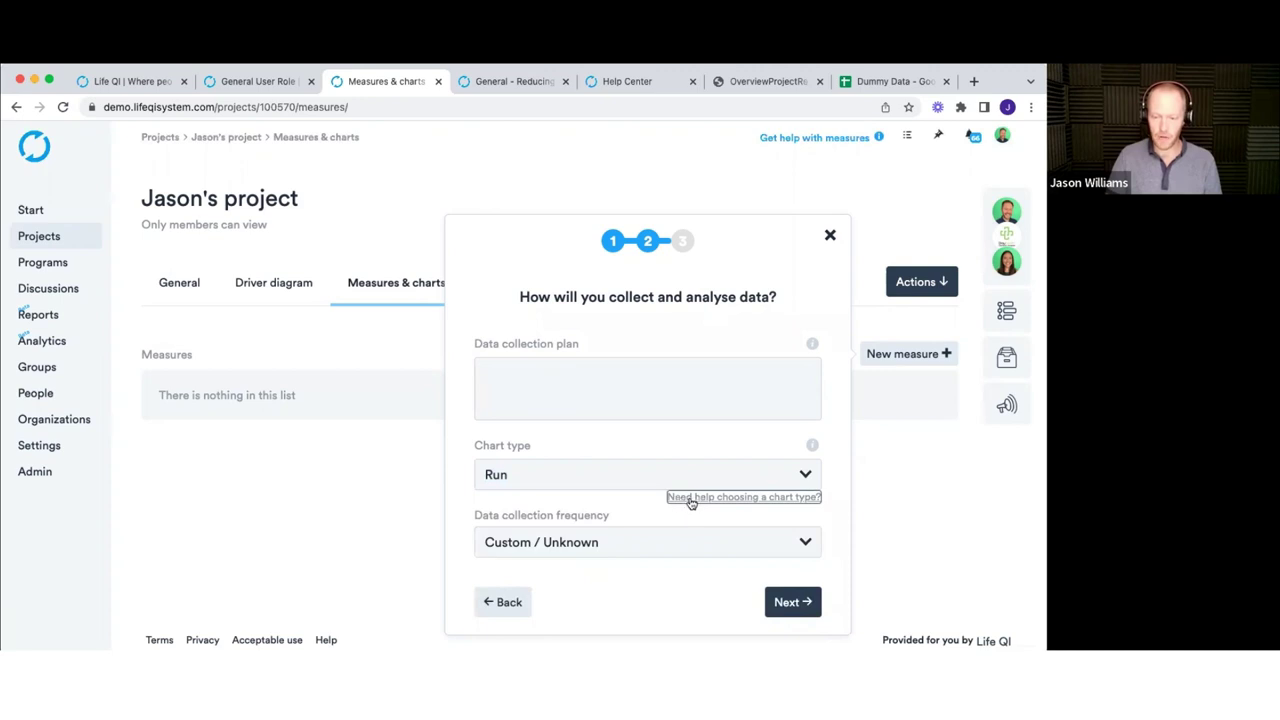
- Compare the U and P chart guidance and set the measure's chart type to P
click(743, 497)
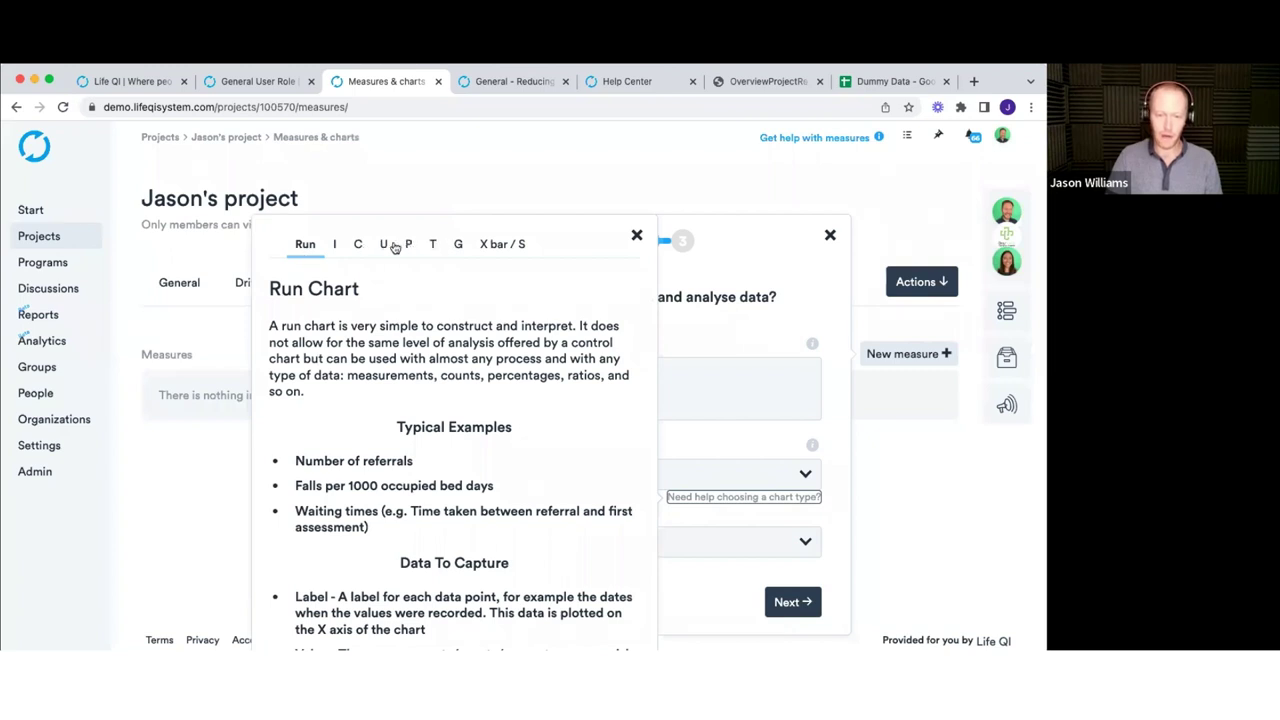
click(387, 246)
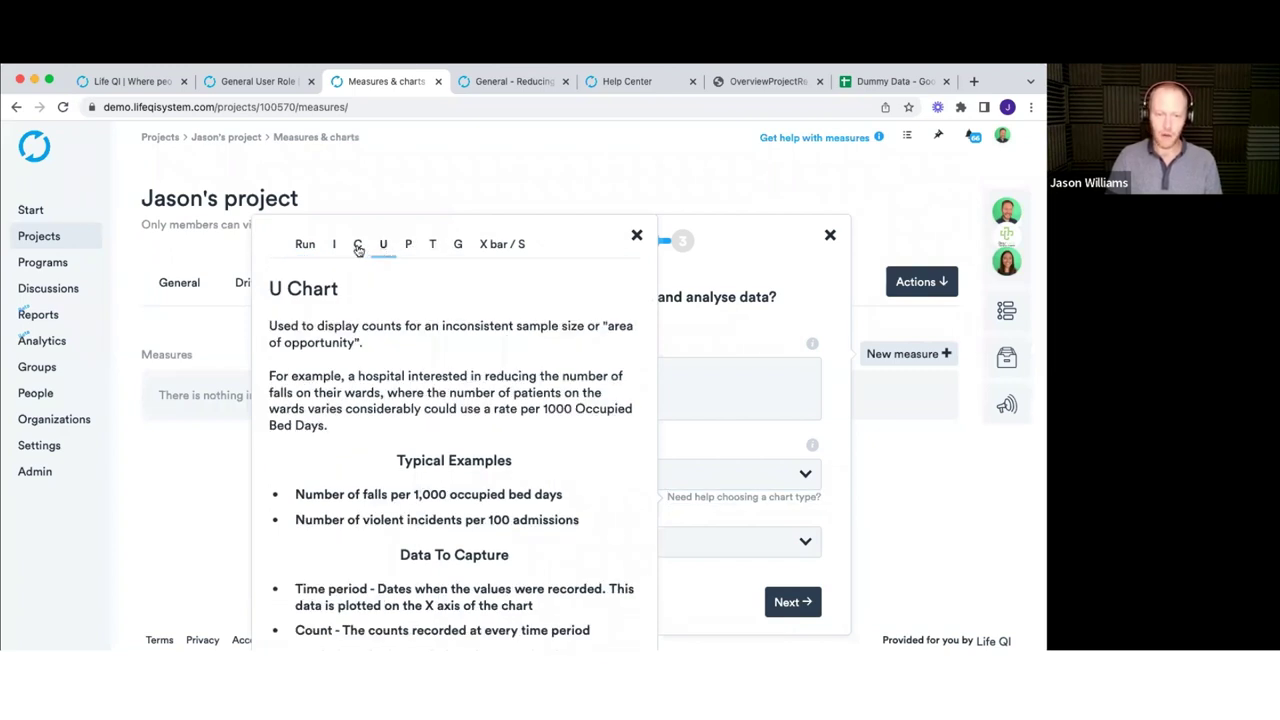
scroll(360, 249, down, 1)
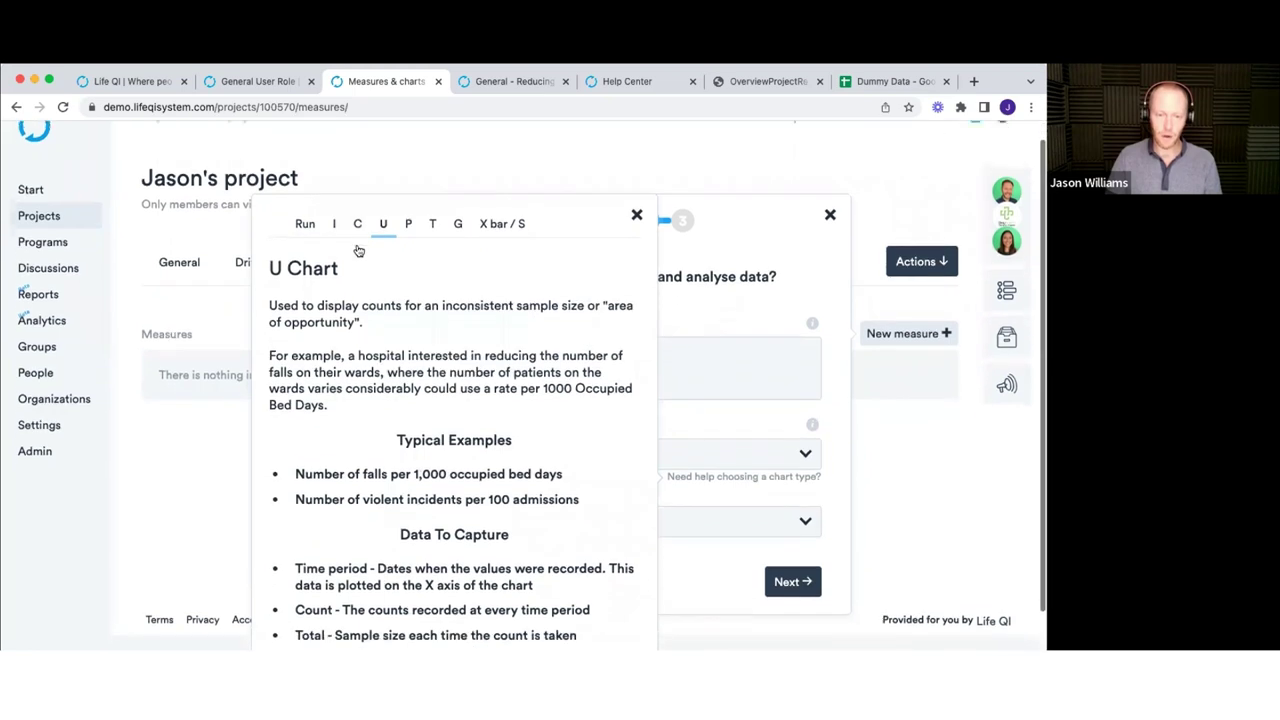
click(406, 228)
scroll(360, 317, down, 2)
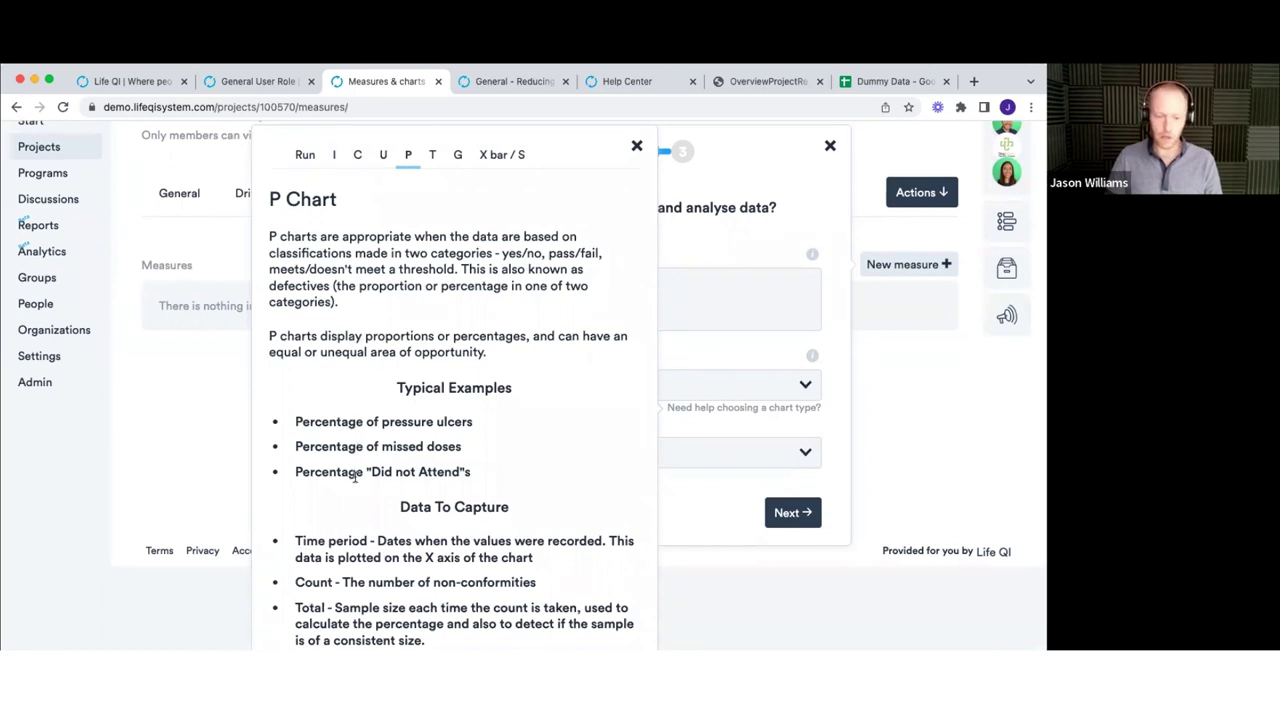
scroll(355, 477, down, 2)
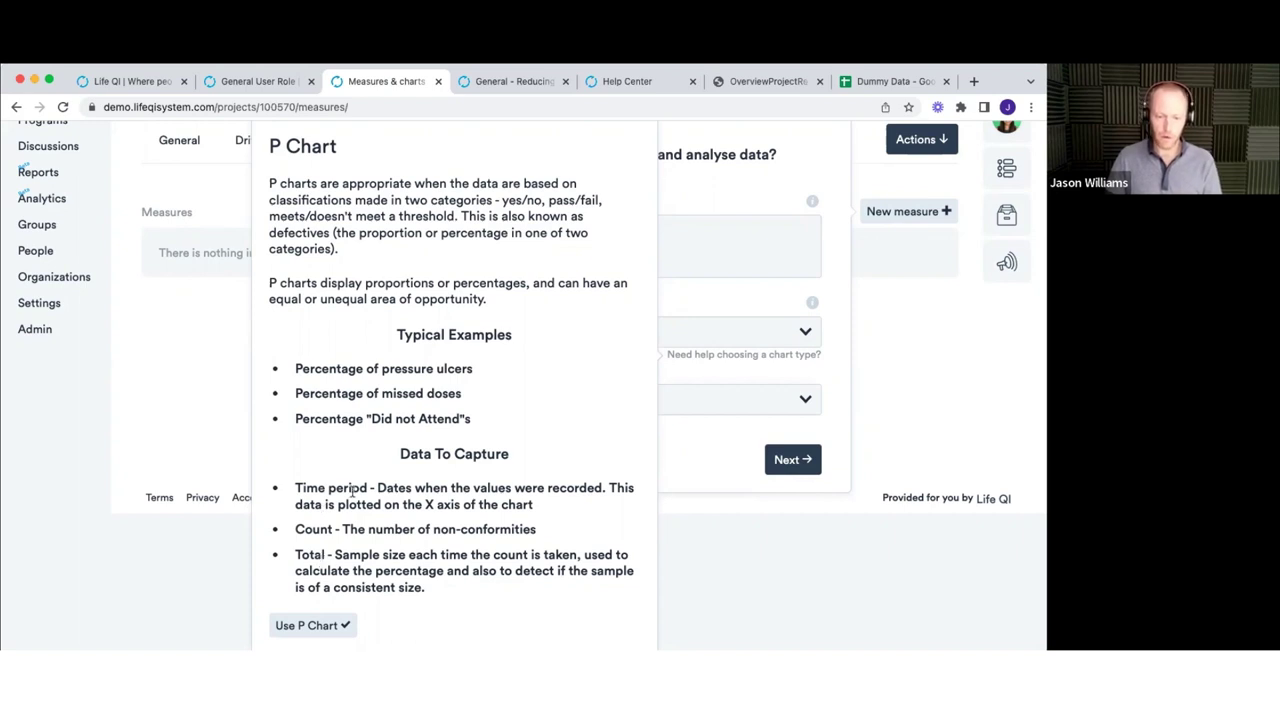
click(310, 625)
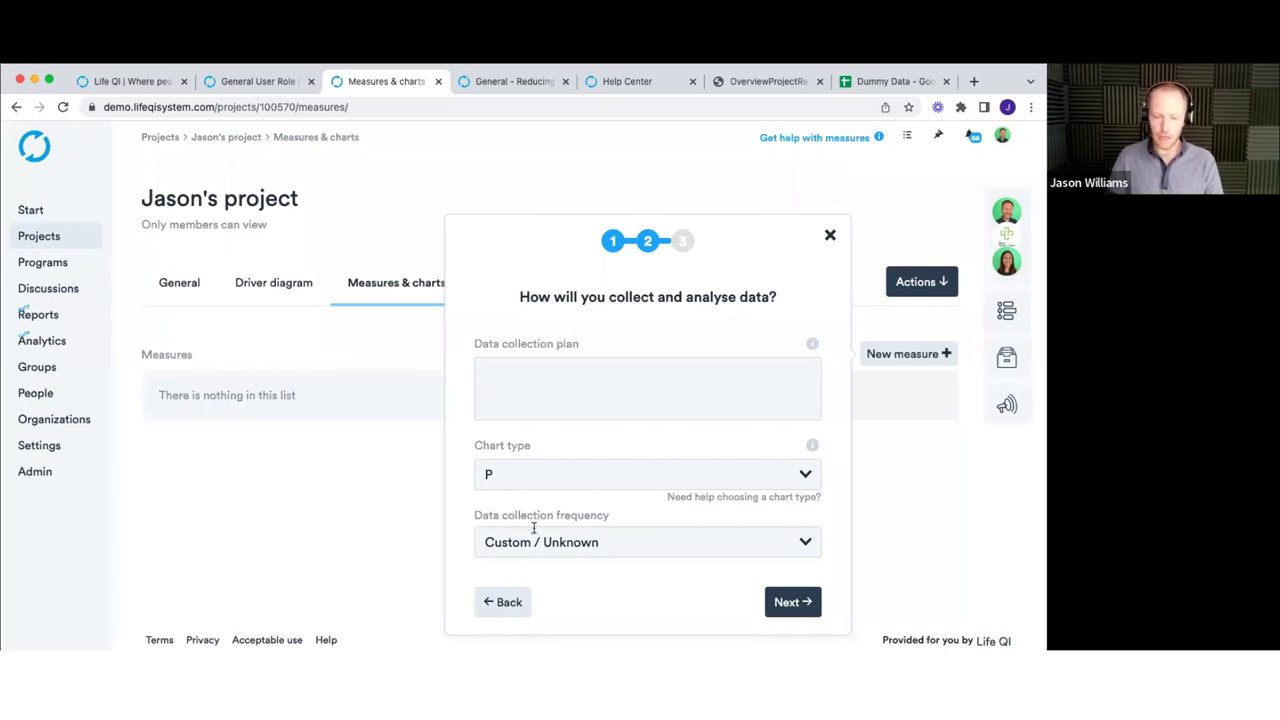
- Set the data collection frequency to Monthly and continue to driver linking
click(622, 540)
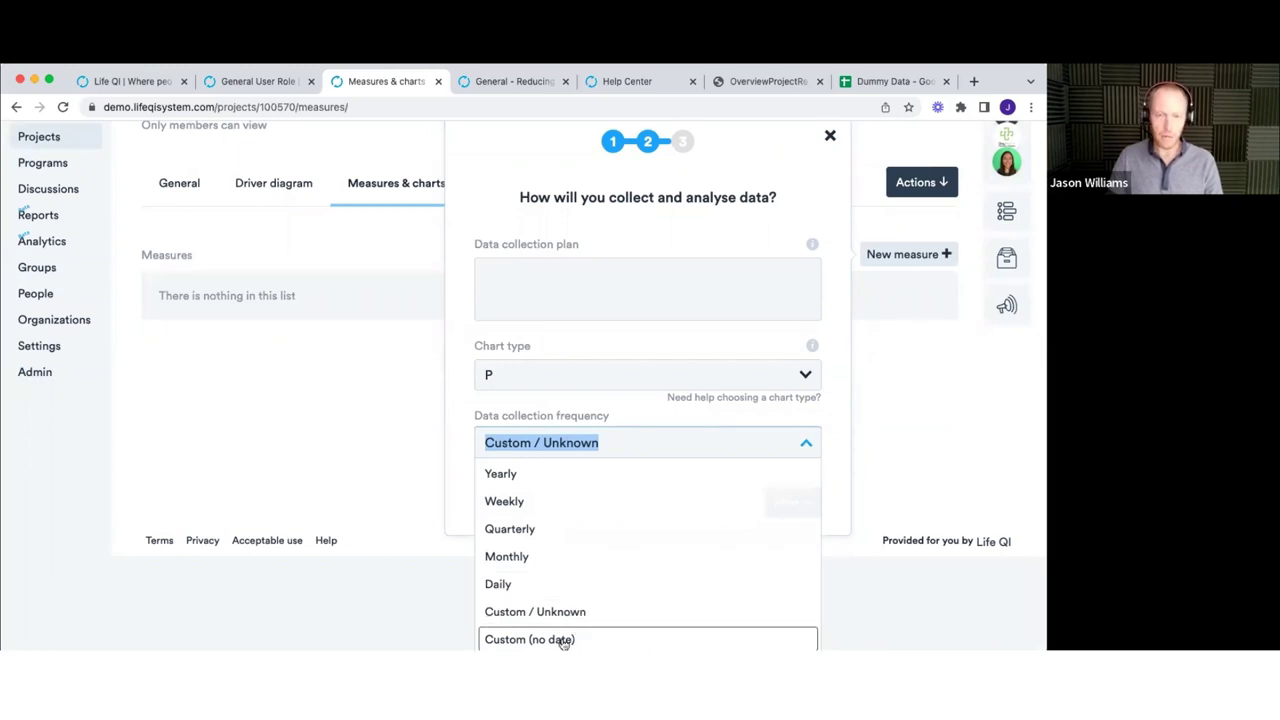
click(528, 558)
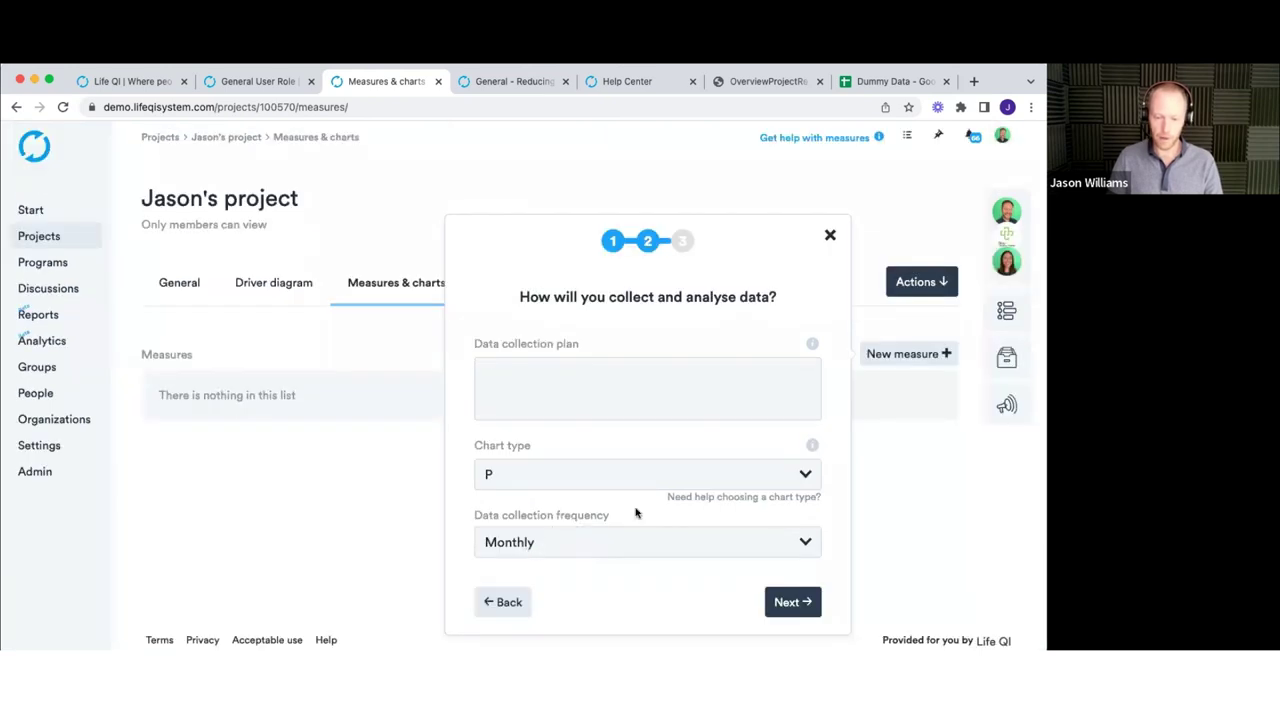
click(787, 601)
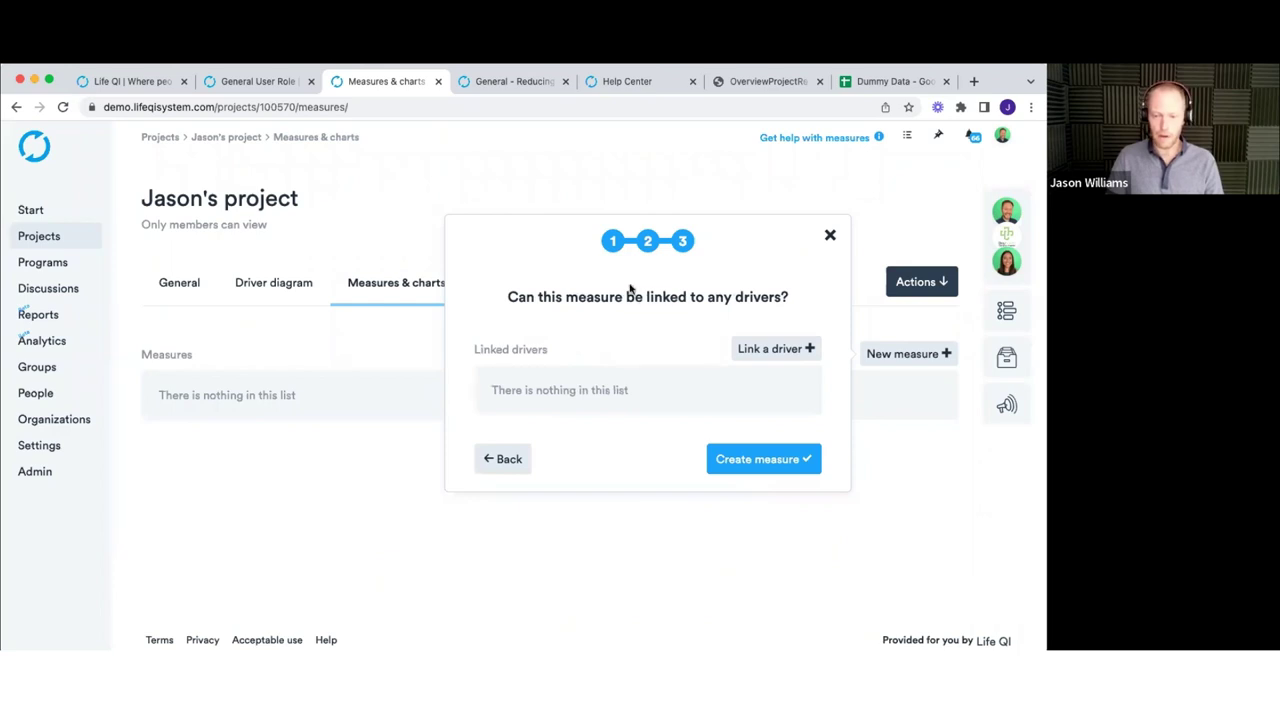
- Link the measure to primary driver 'driver 1' and create the measure
click(765, 349)
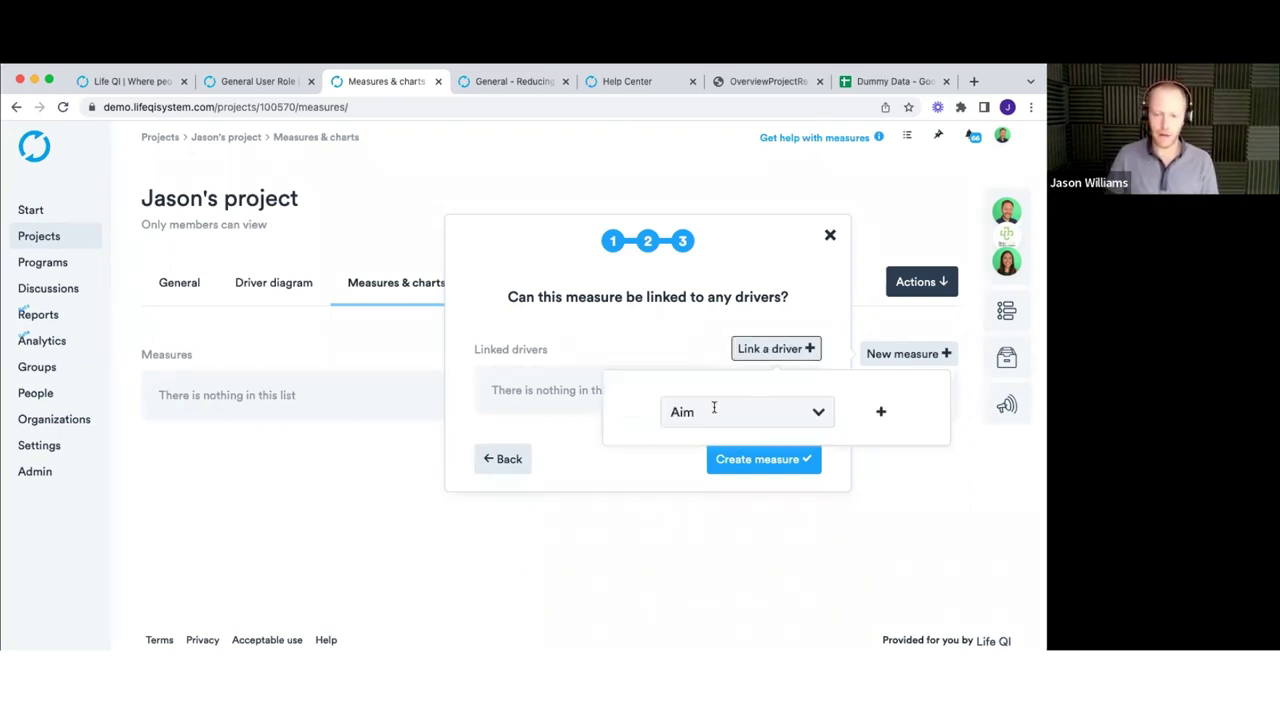
click(712, 410)
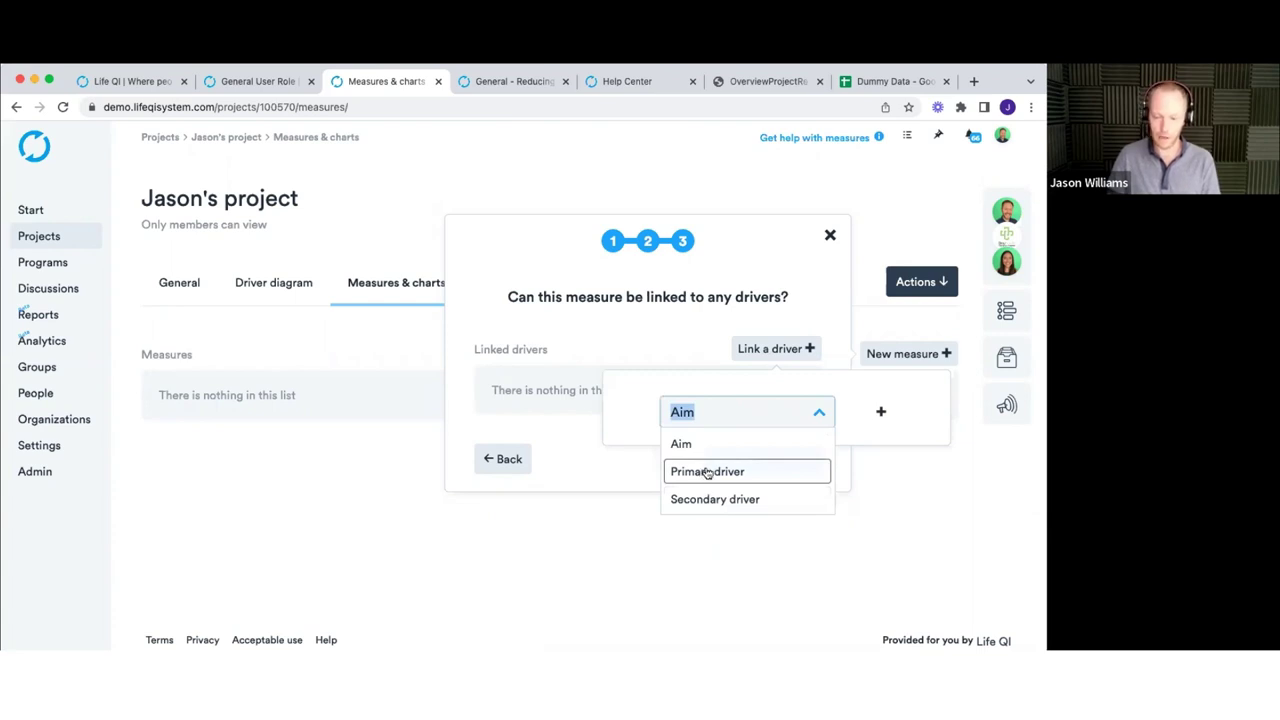
click(705, 473)
click(800, 411)
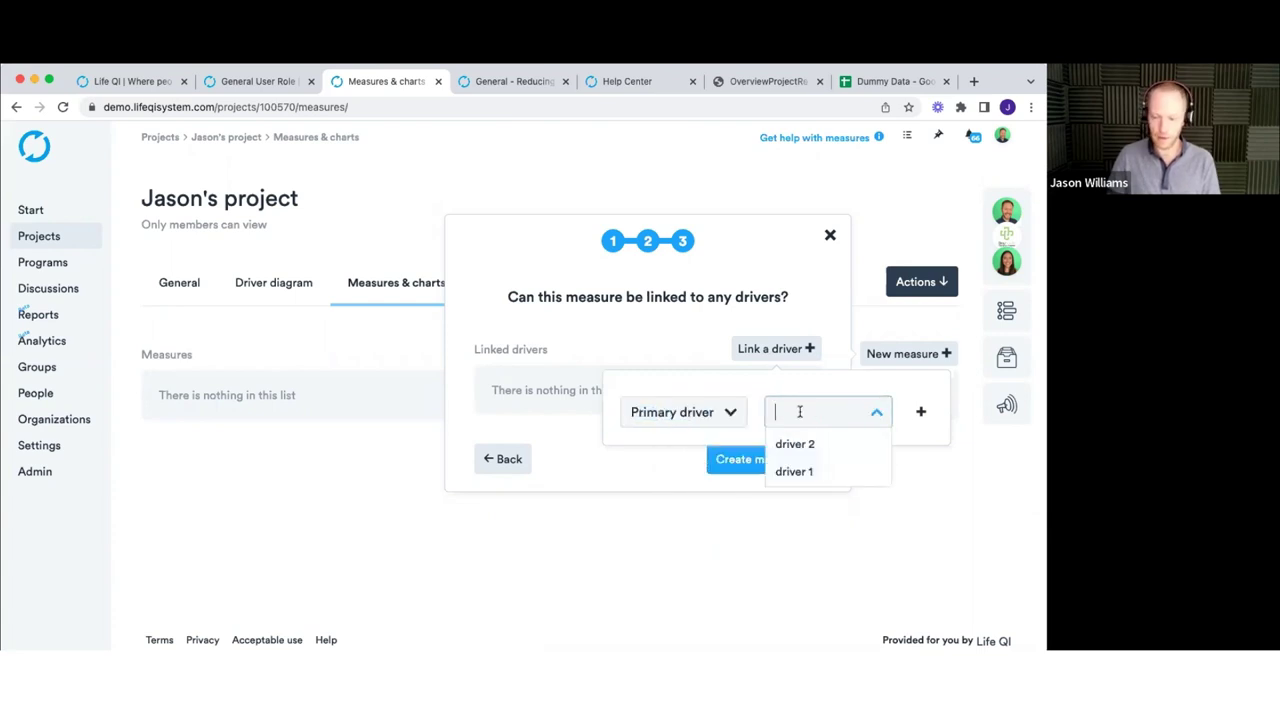
click(792, 471)
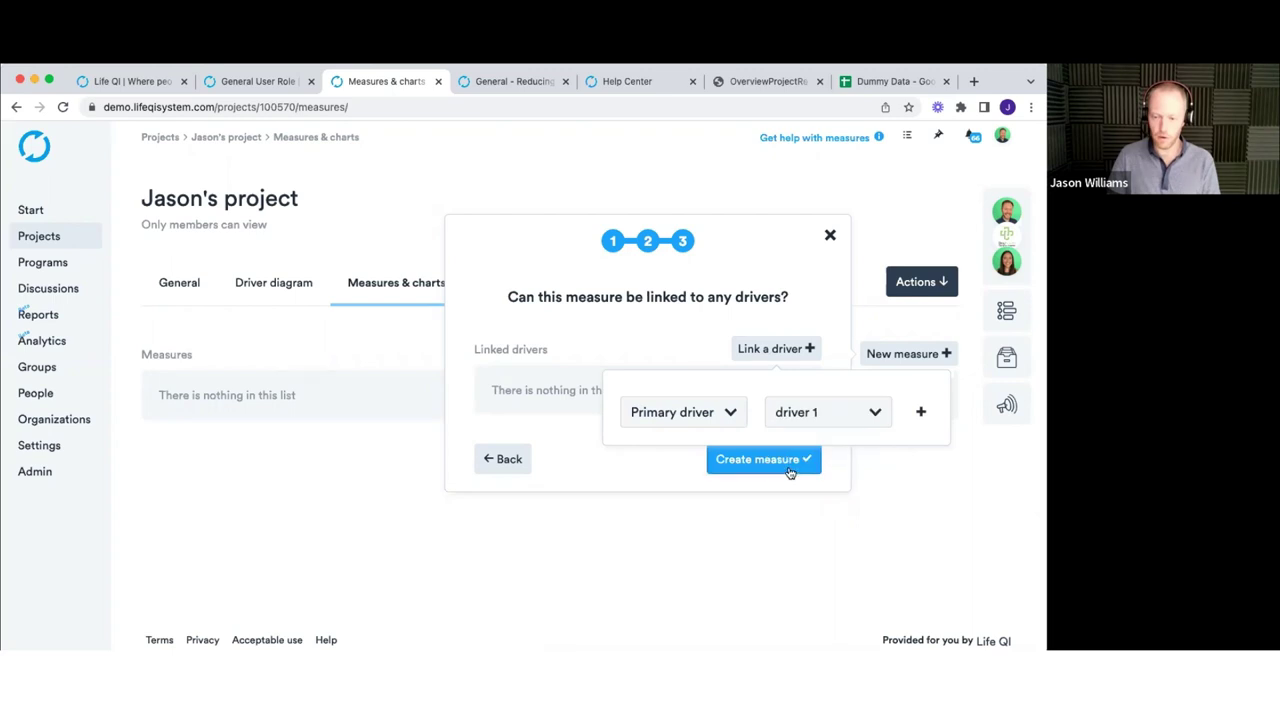
click(920, 411)
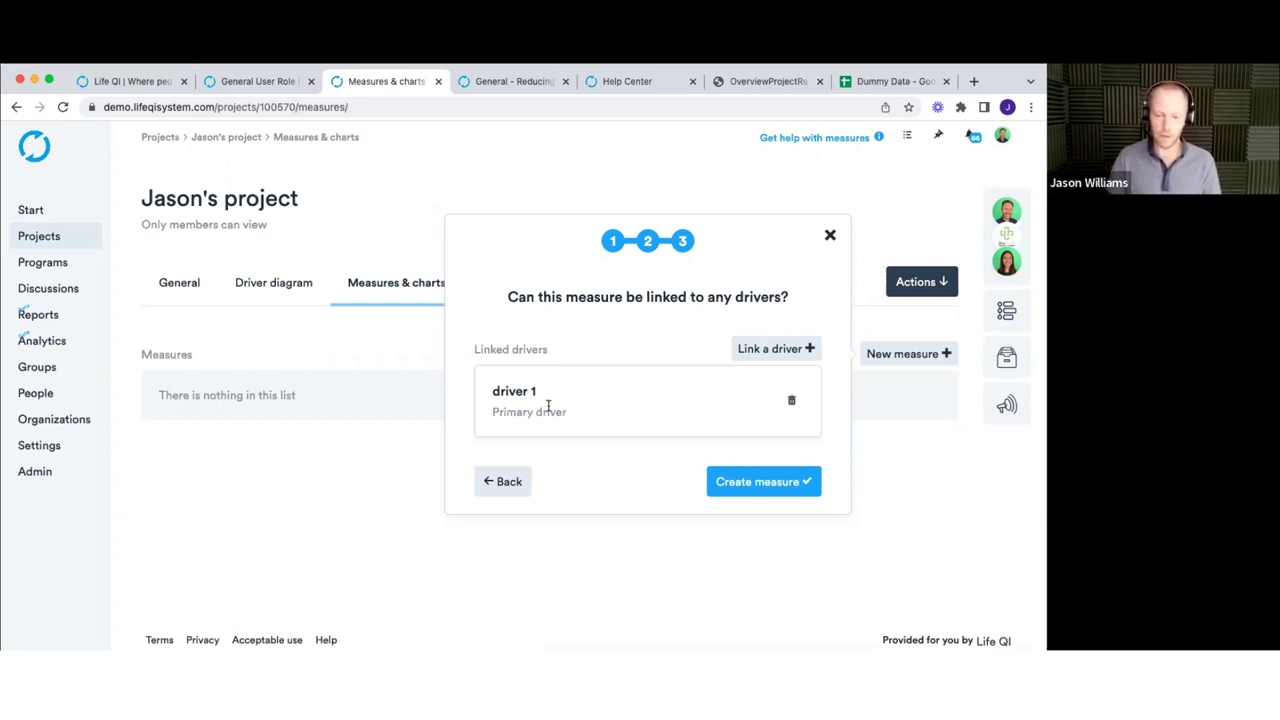
click(738, 481)
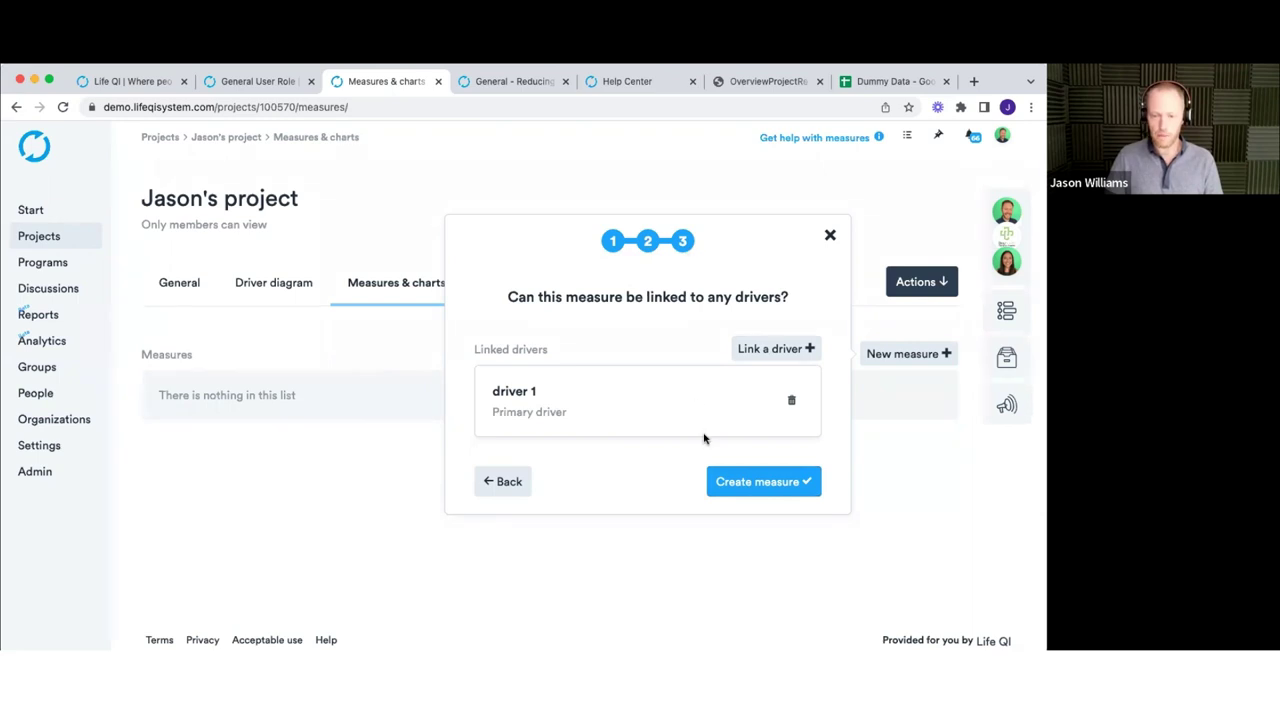
click(751, 482)
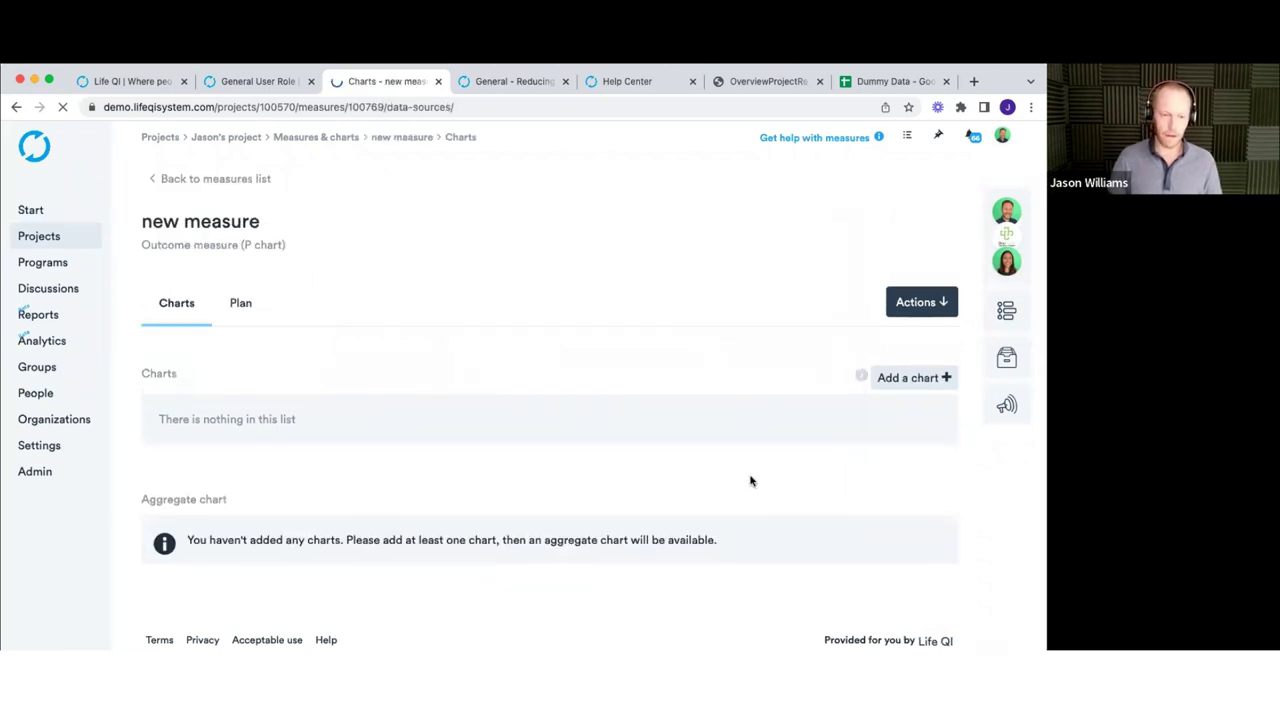
click(241, 309)
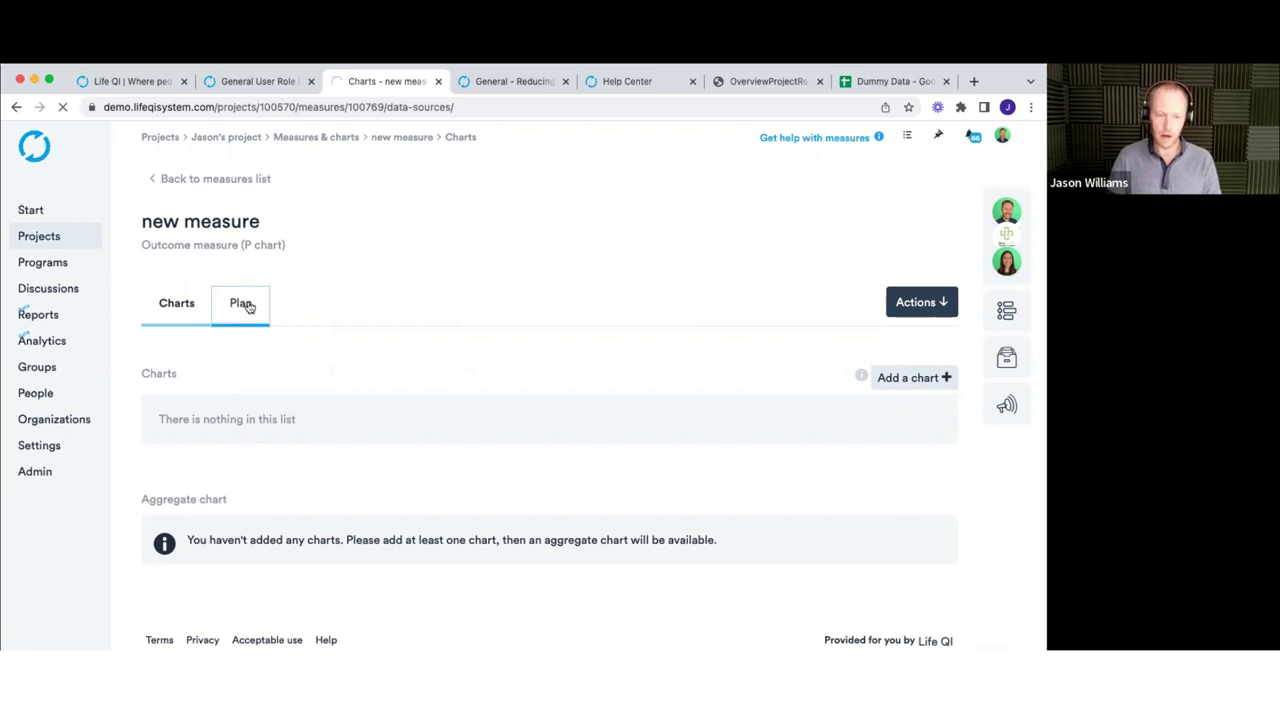
scroll(297, 363, down, 2)
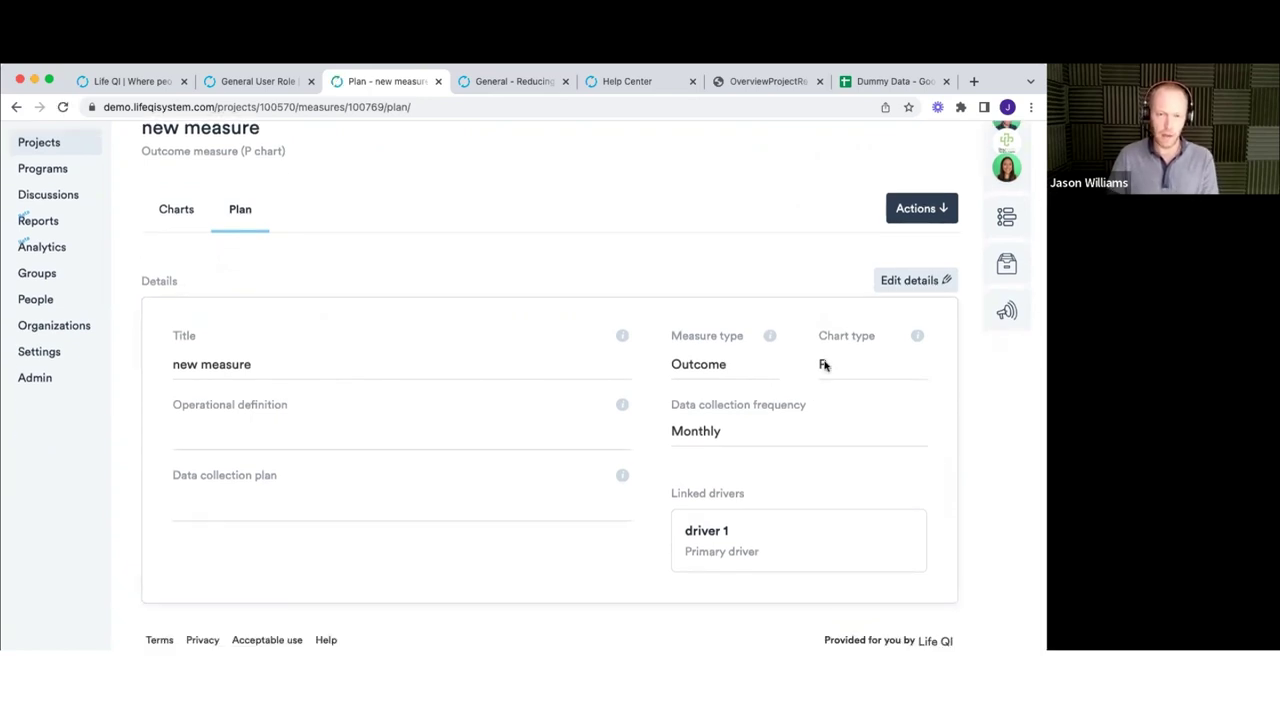
scroll(824, 365, up, 1)
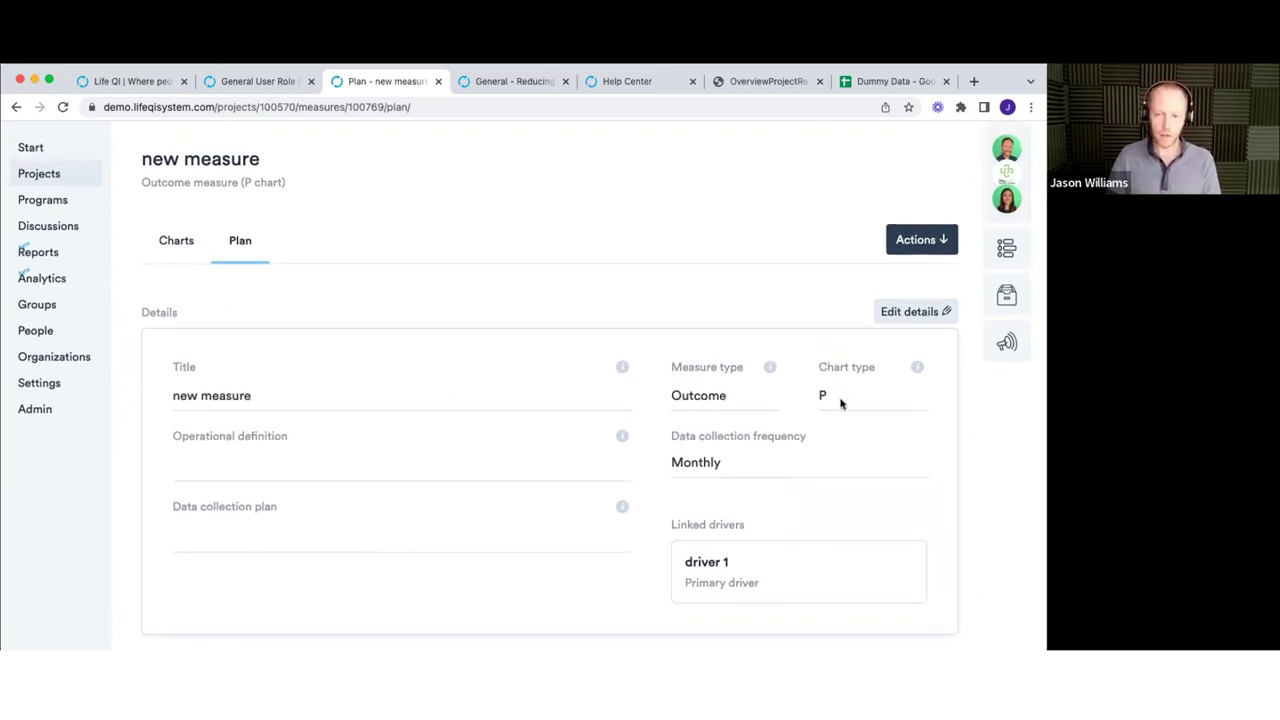
click(178, 244)
click(176, 245)
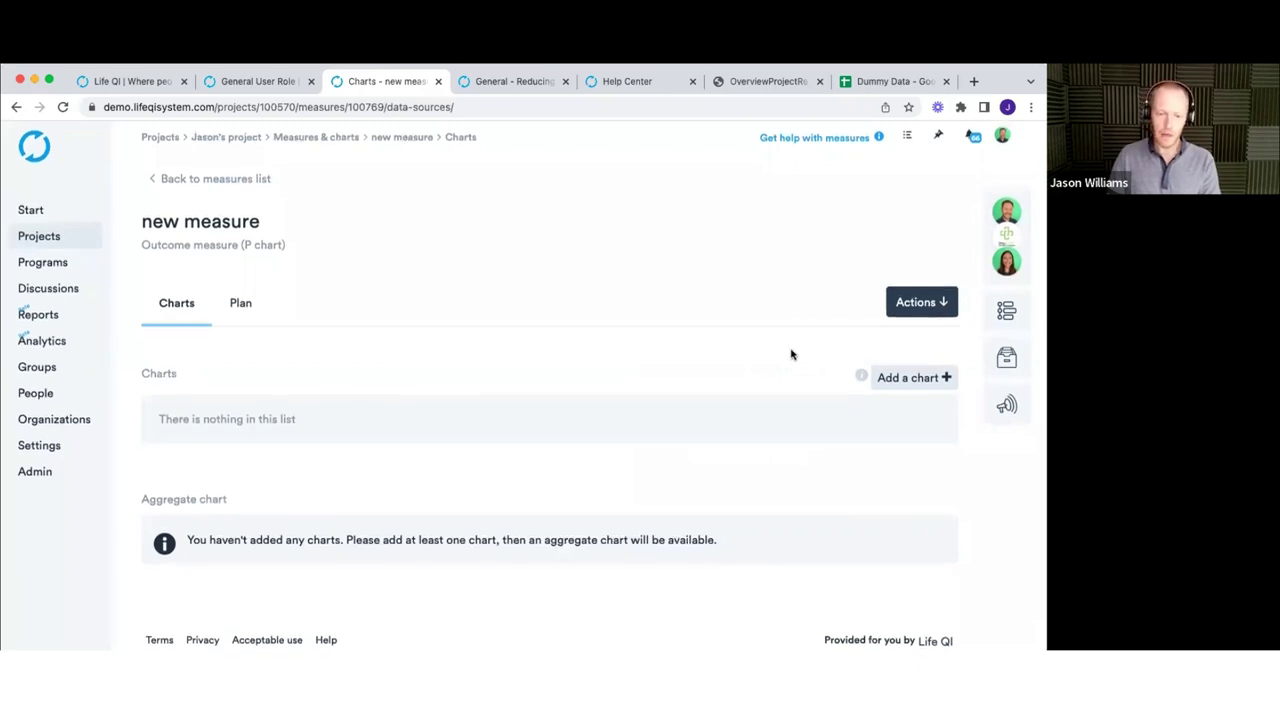
- Start a chart named 'Abby Ward' with one empty datasheet row, then bring up the Dummy Data spreadsheet
click(899, 379)
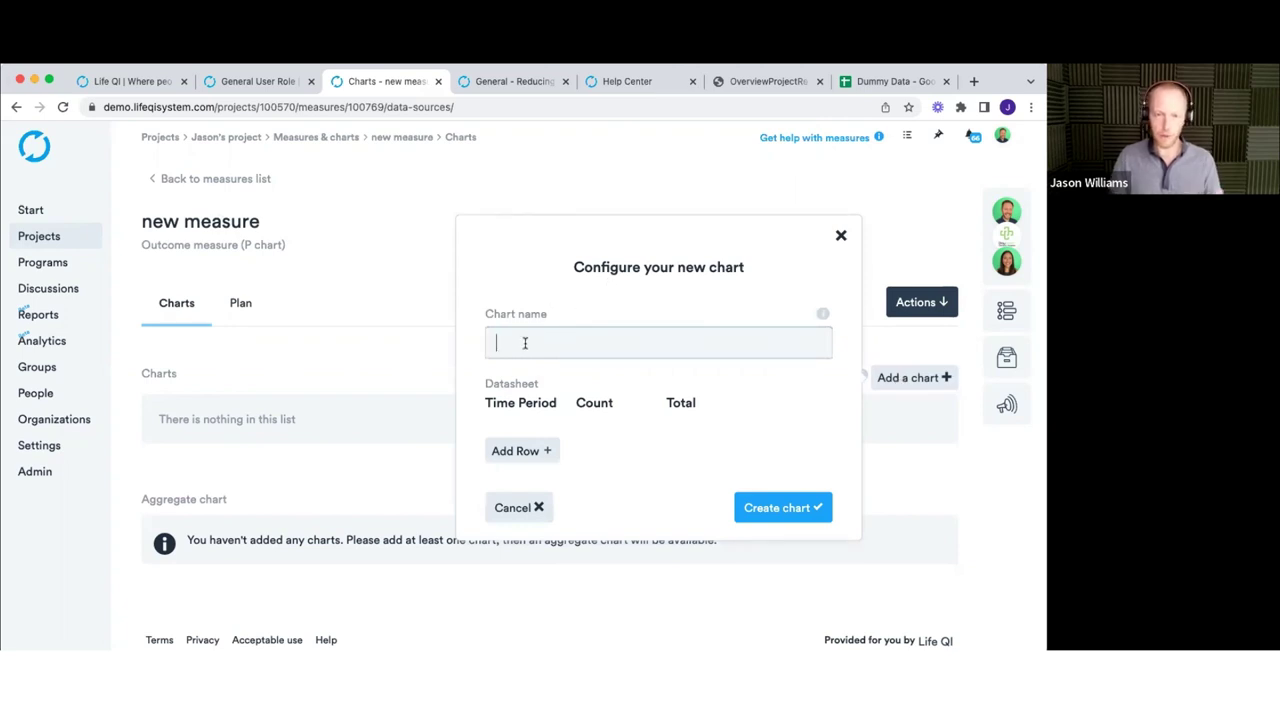
text(Abby Ward)
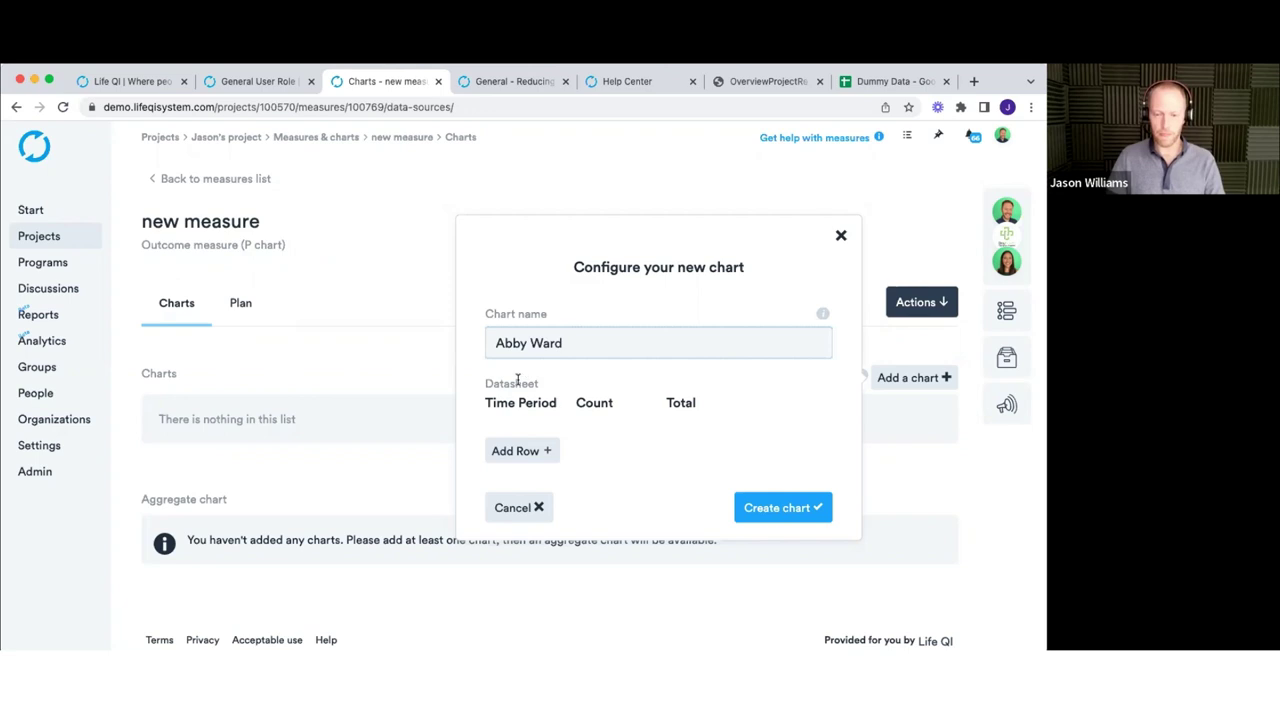
click(523, 450)
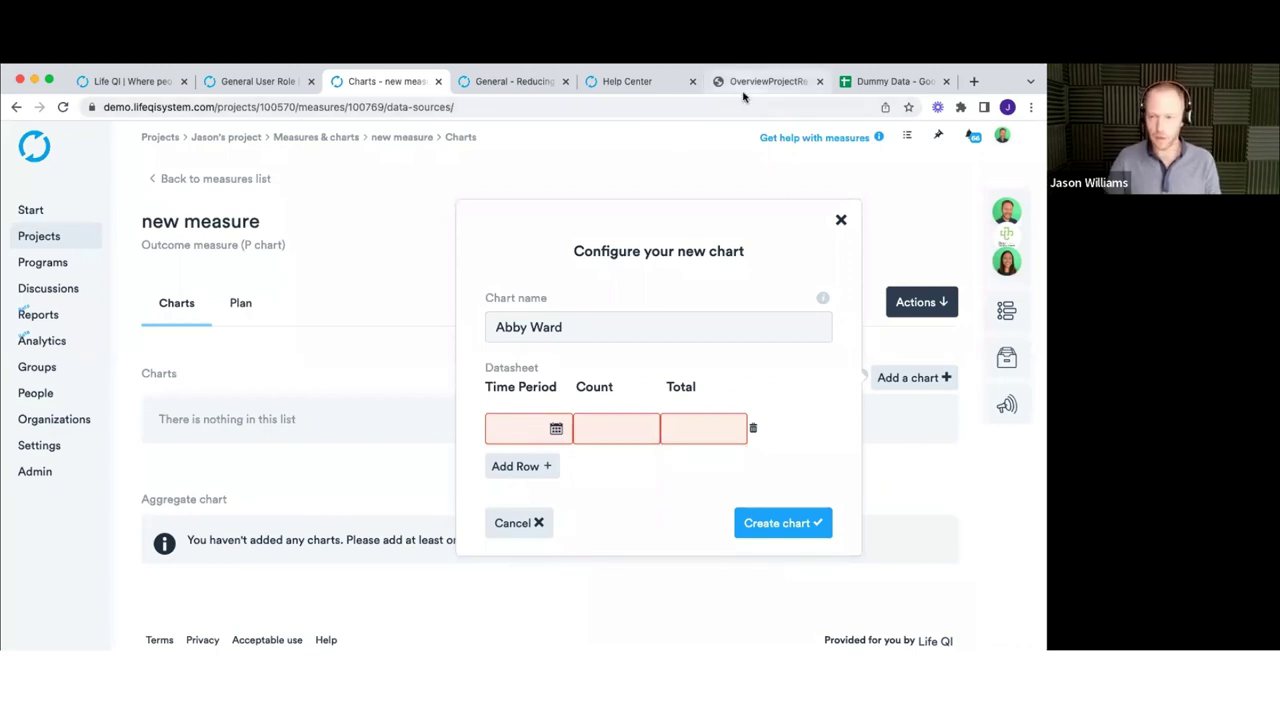
click(873, 85)
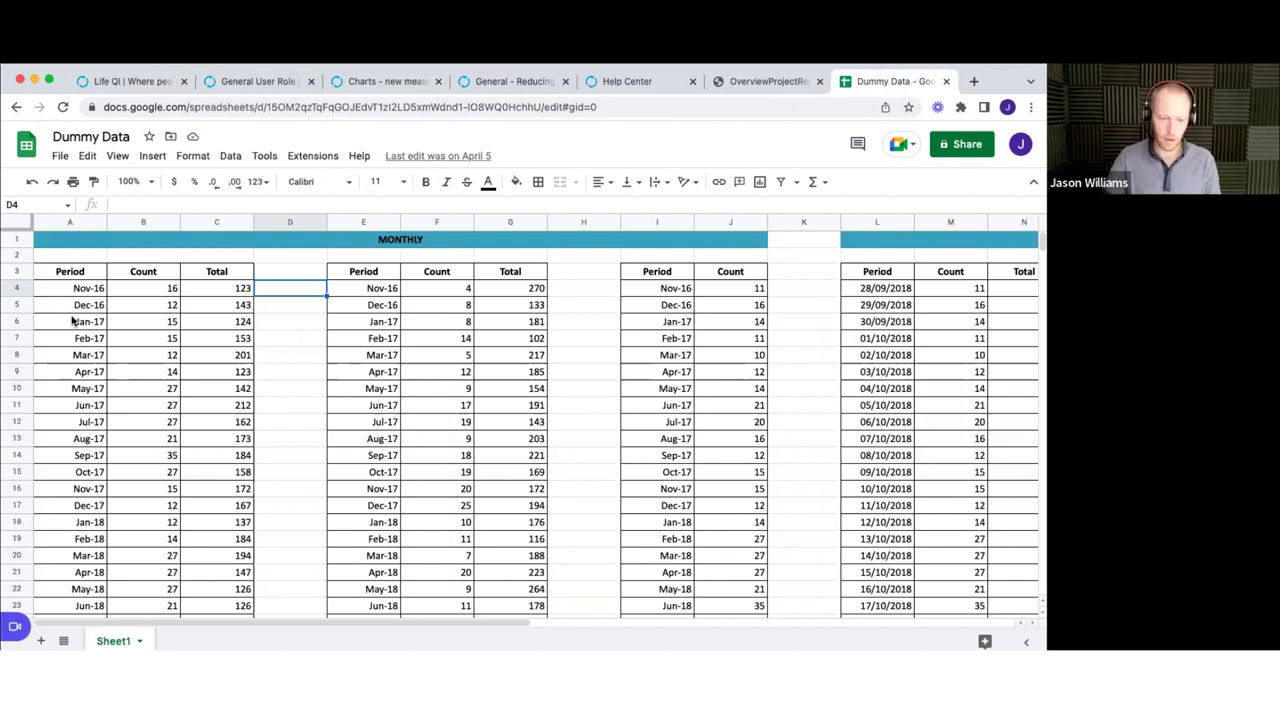
- Copy the Nov-16 to May-18 Period, Count and Total values in cells A4:C22
drag(88, 290, 225, 589)
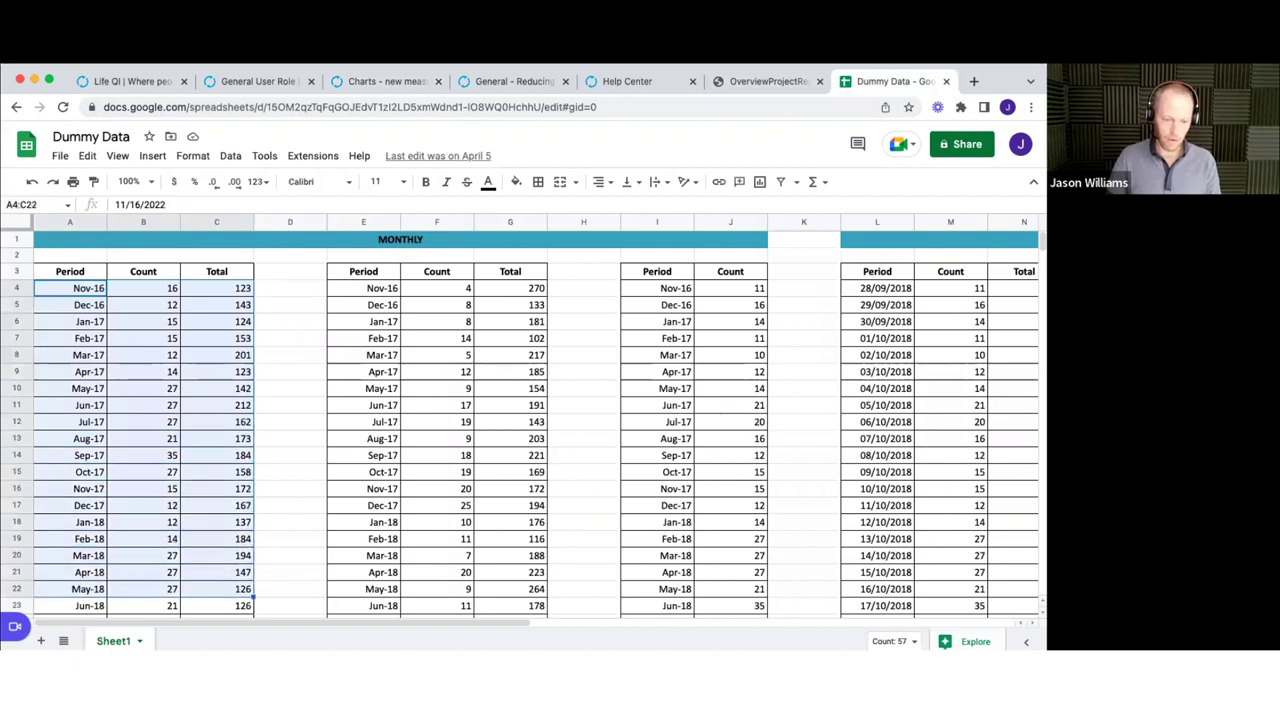
right_click(213, 595)
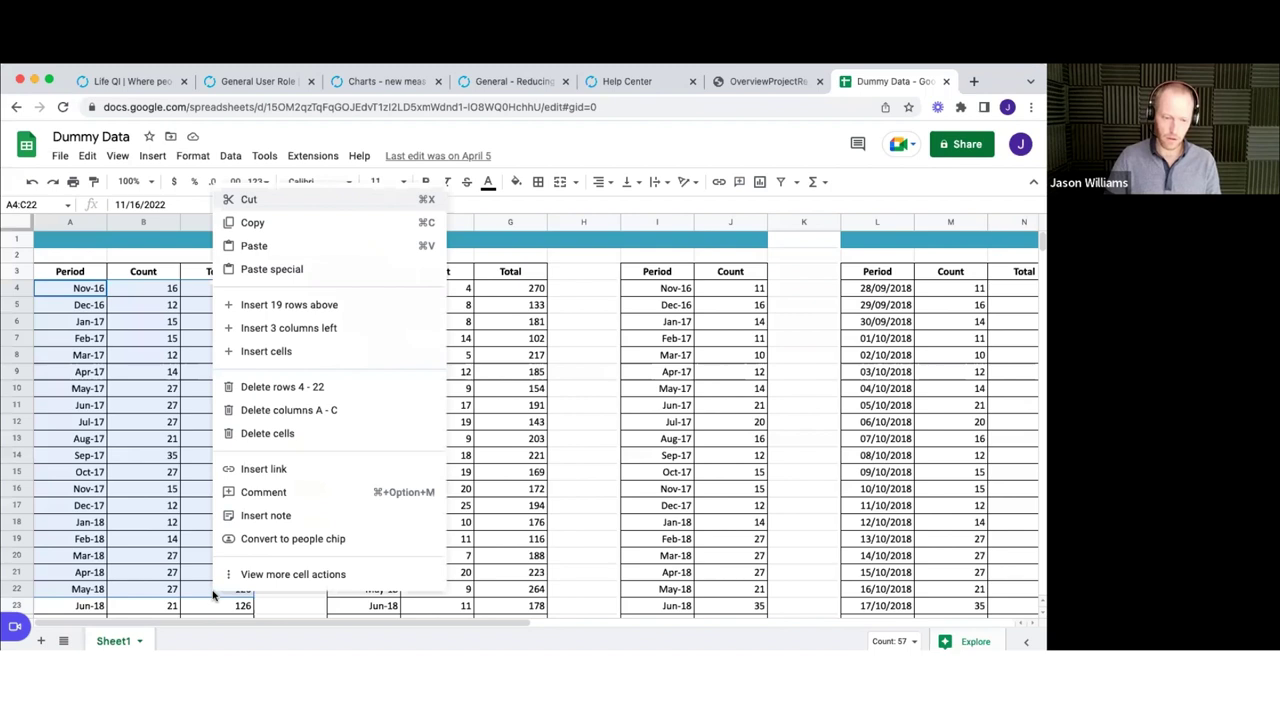
click(254, 223)
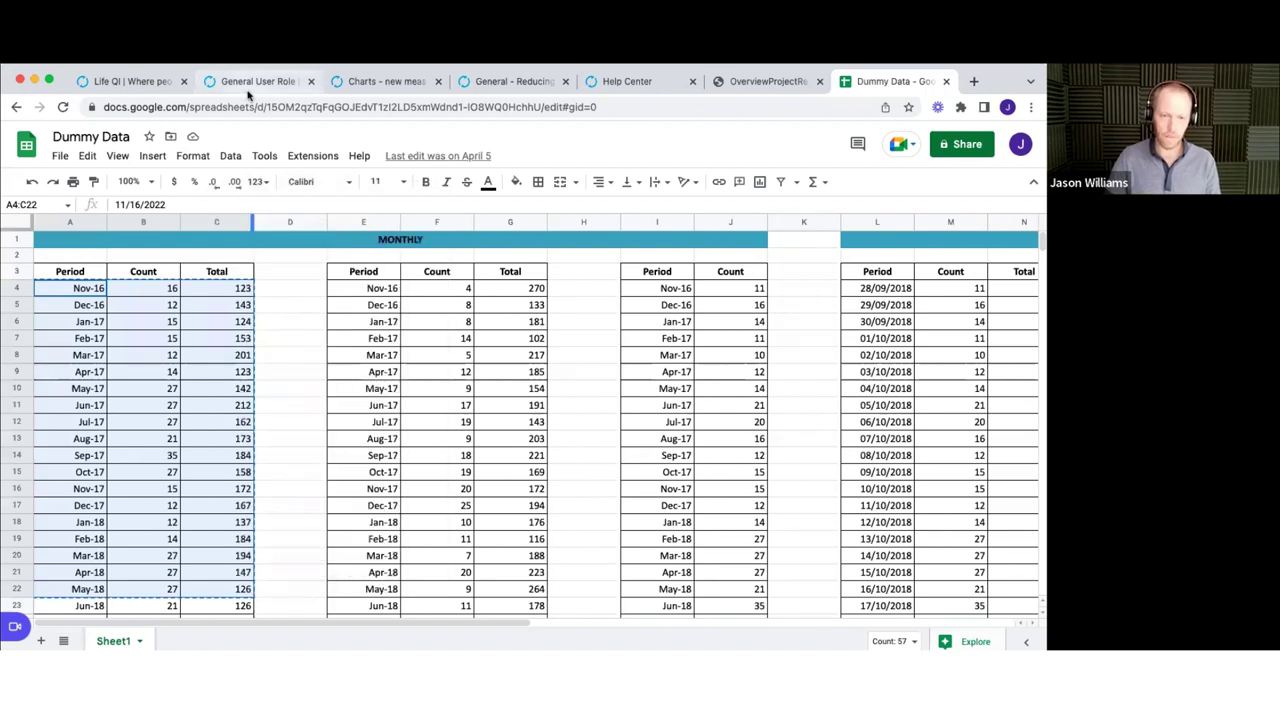
- Paste the copied Nov 2016 to May 2018 figures into the Abby Ward datasheet and create the chart
click(382, 82)
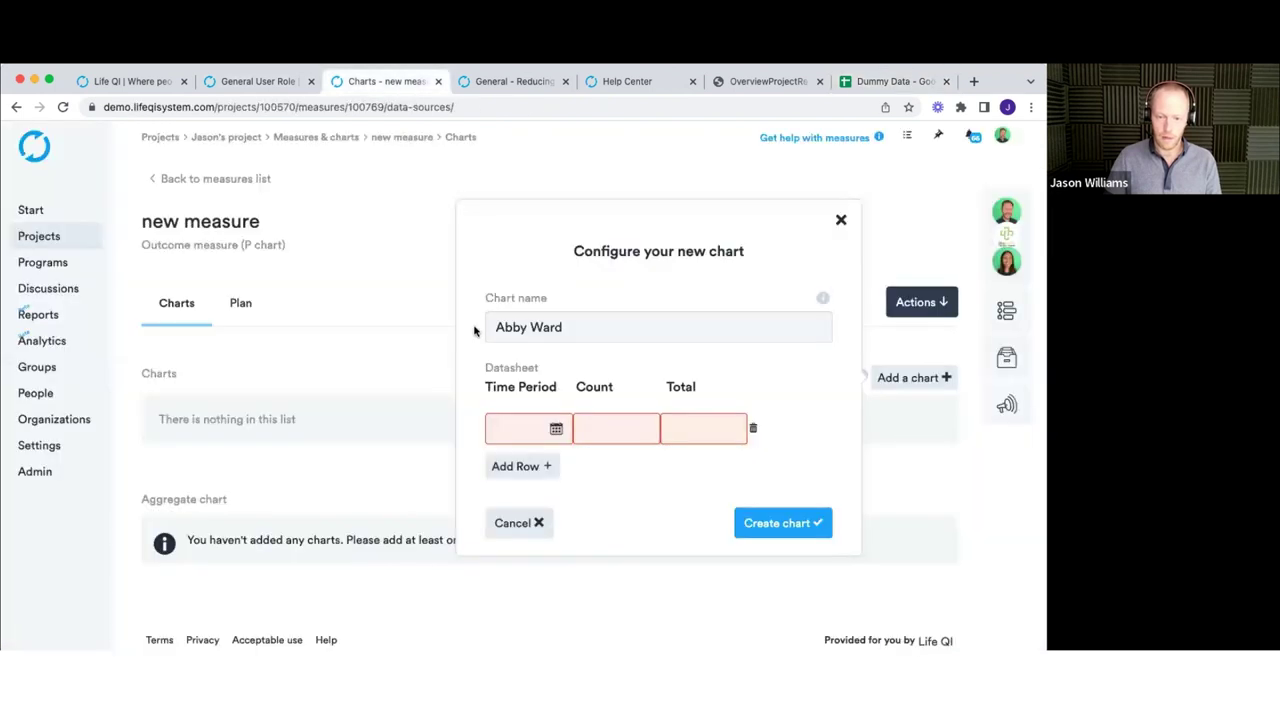
click(516, 429)
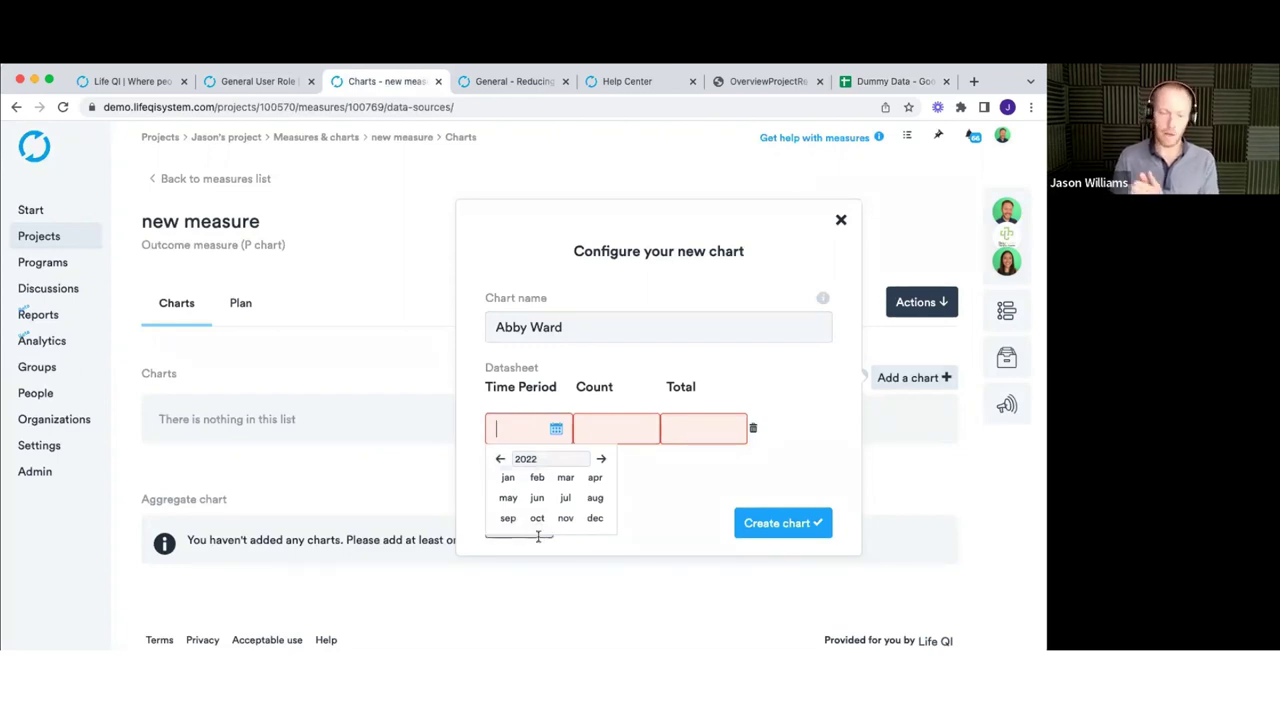
key(super+v)
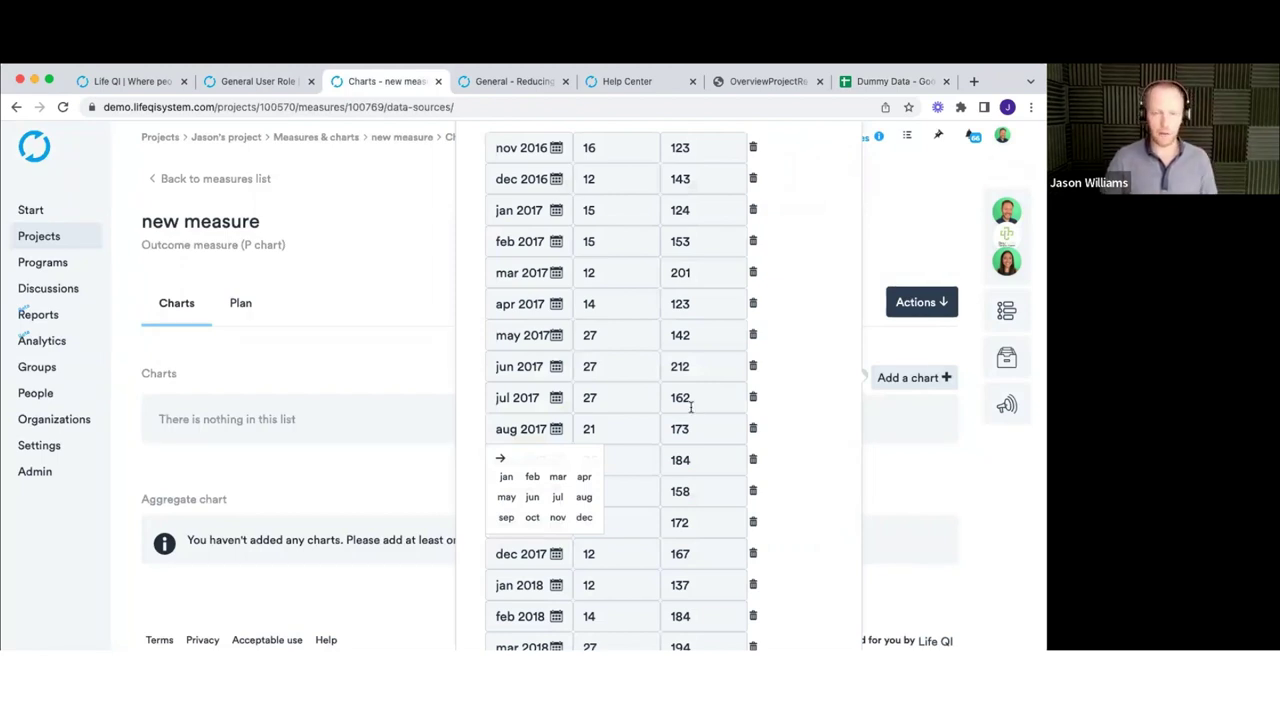
scroll(794, 409, down, 4)
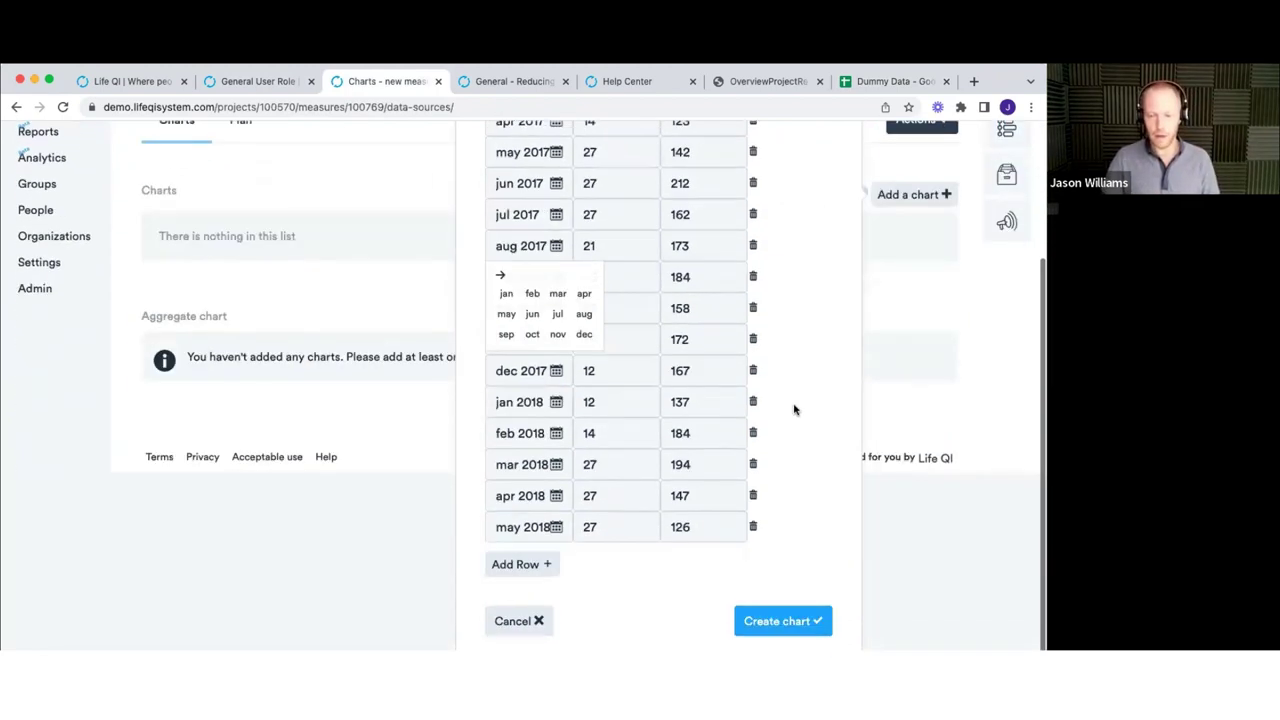
click(775, 635)
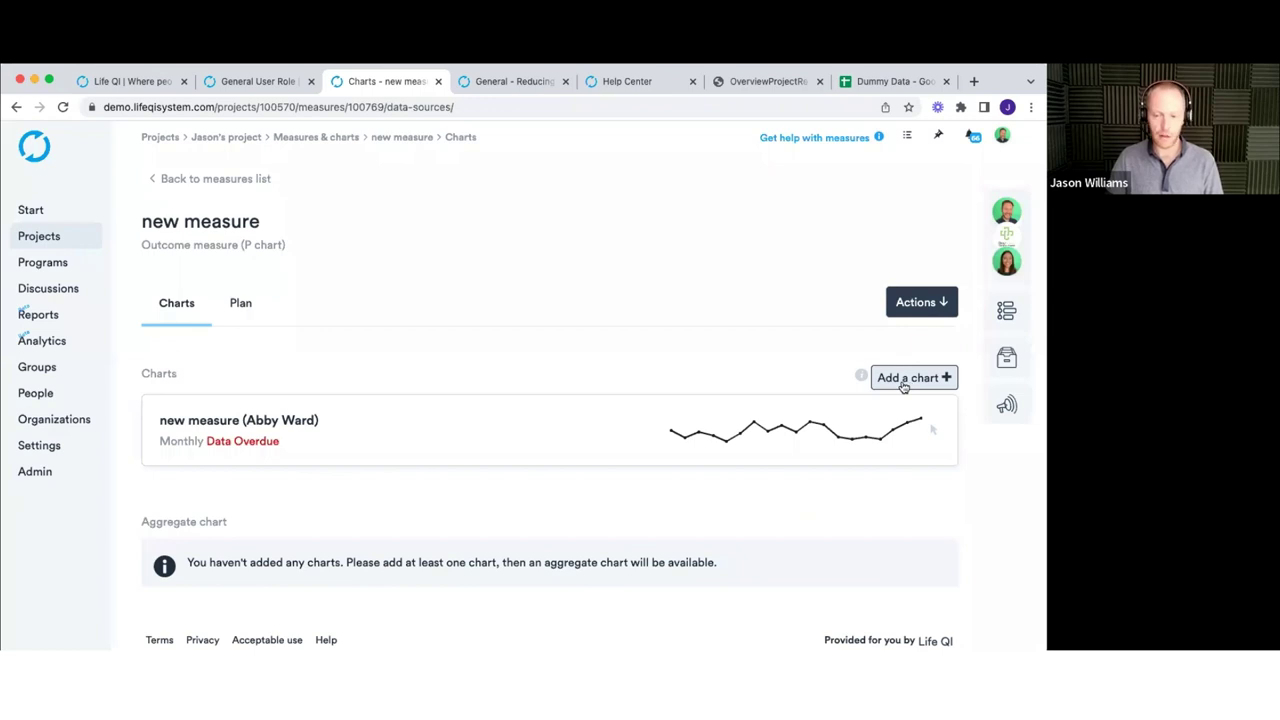
click(633, 427)
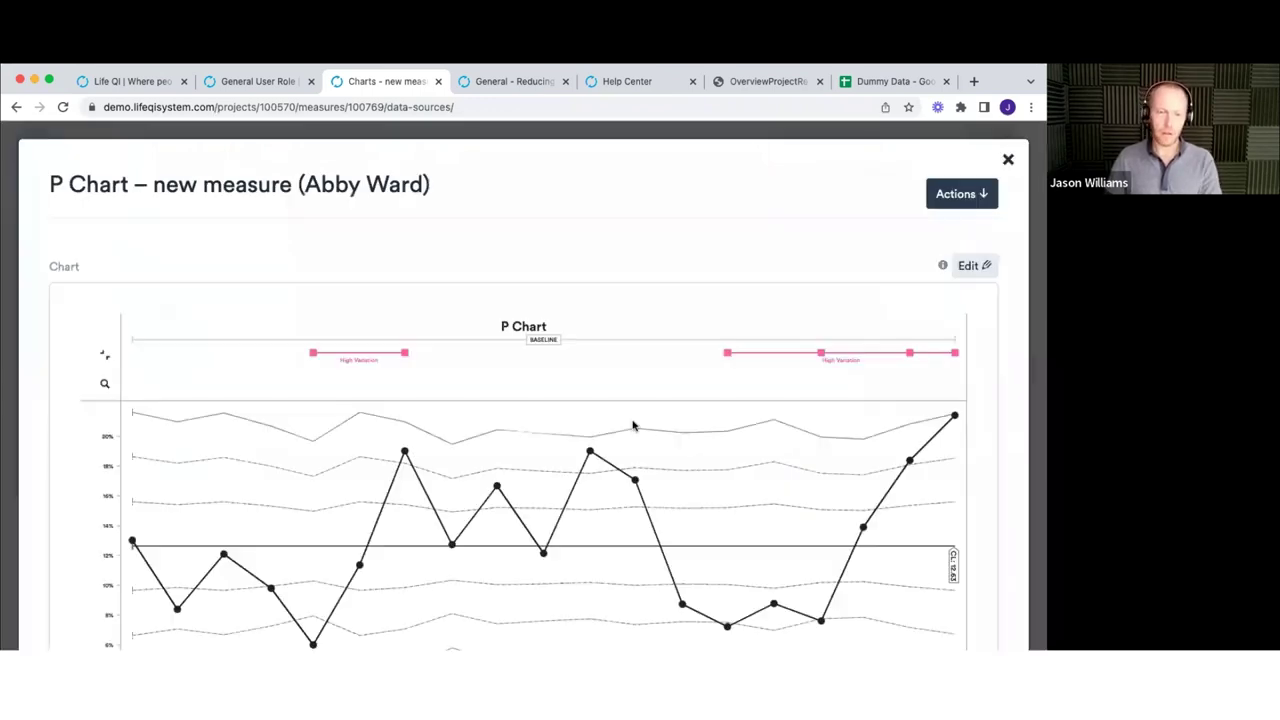
scroll(633, 427, down, 2)
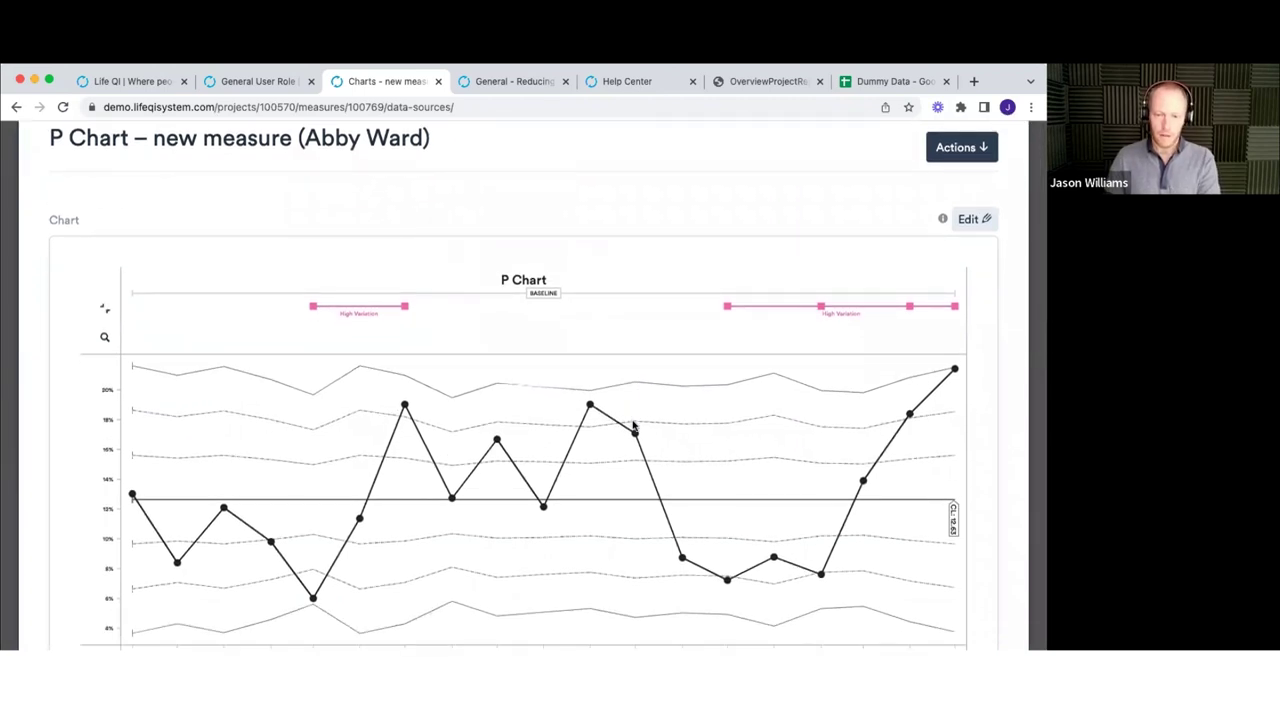
scroll(633, 427, down, 1)
scroll(633, 427, down, 4)
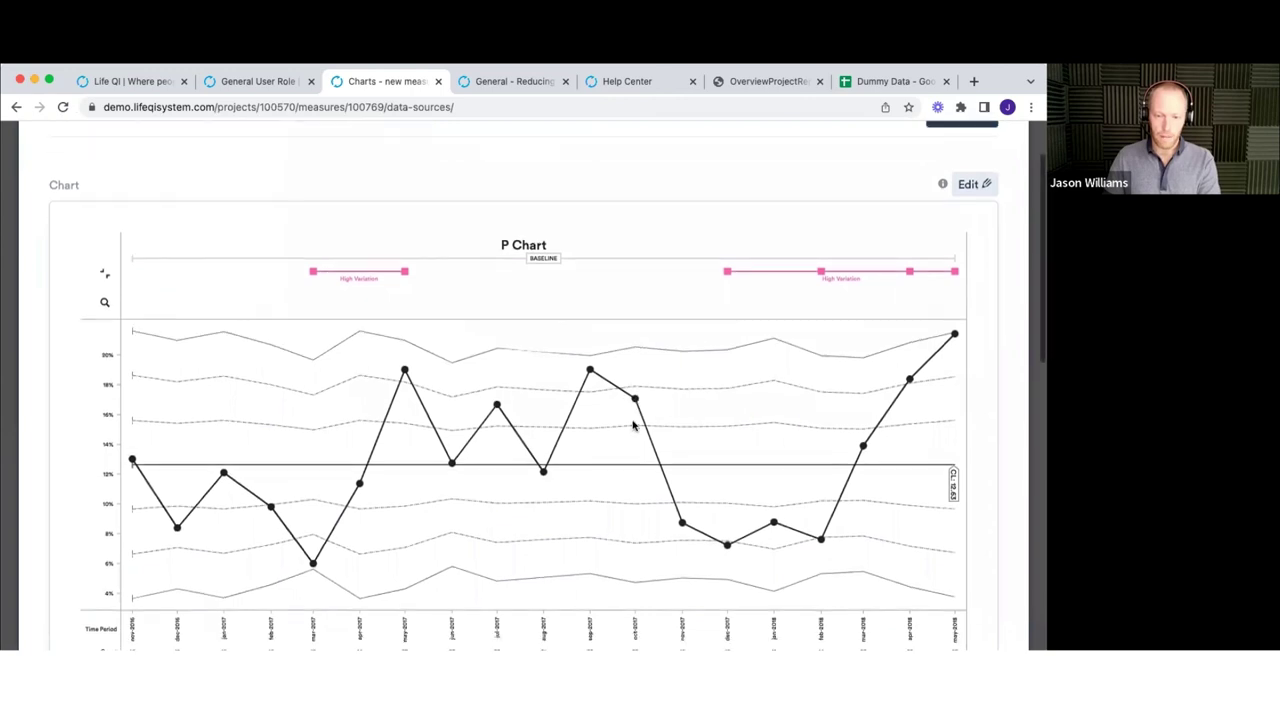
scroll(633, 427, down, 10)
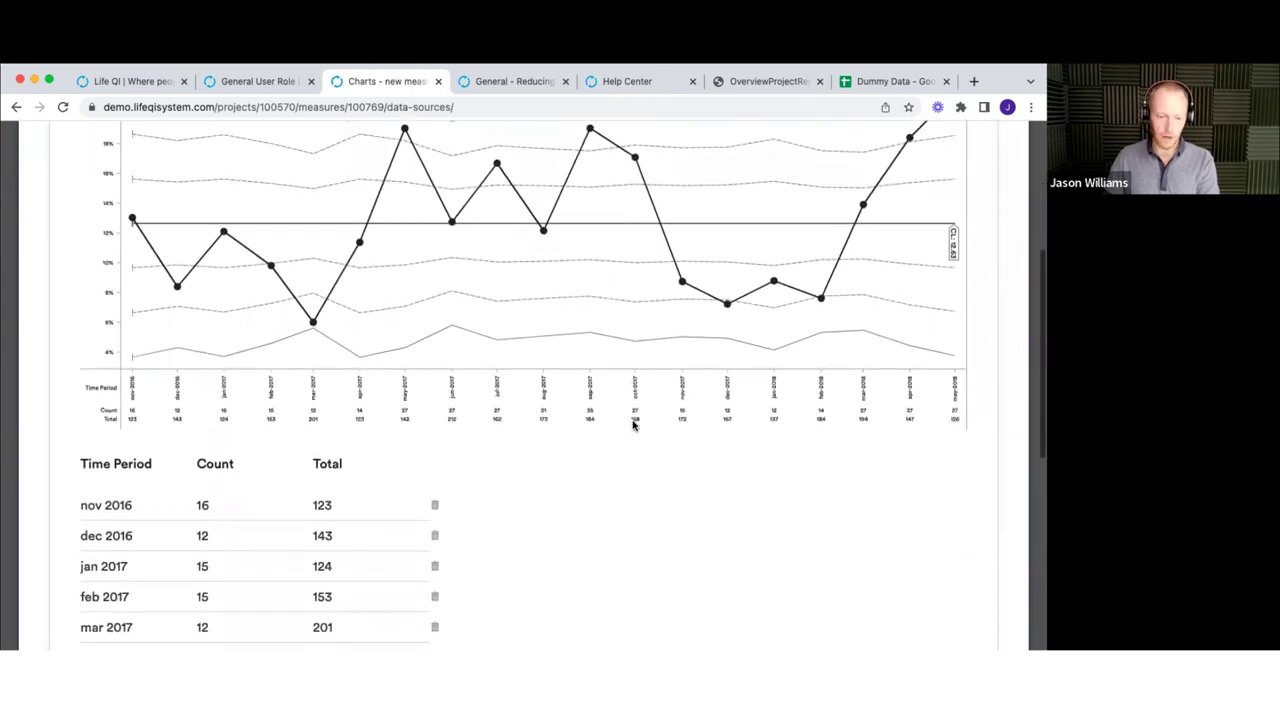
scroll(632, 426, down, 6)
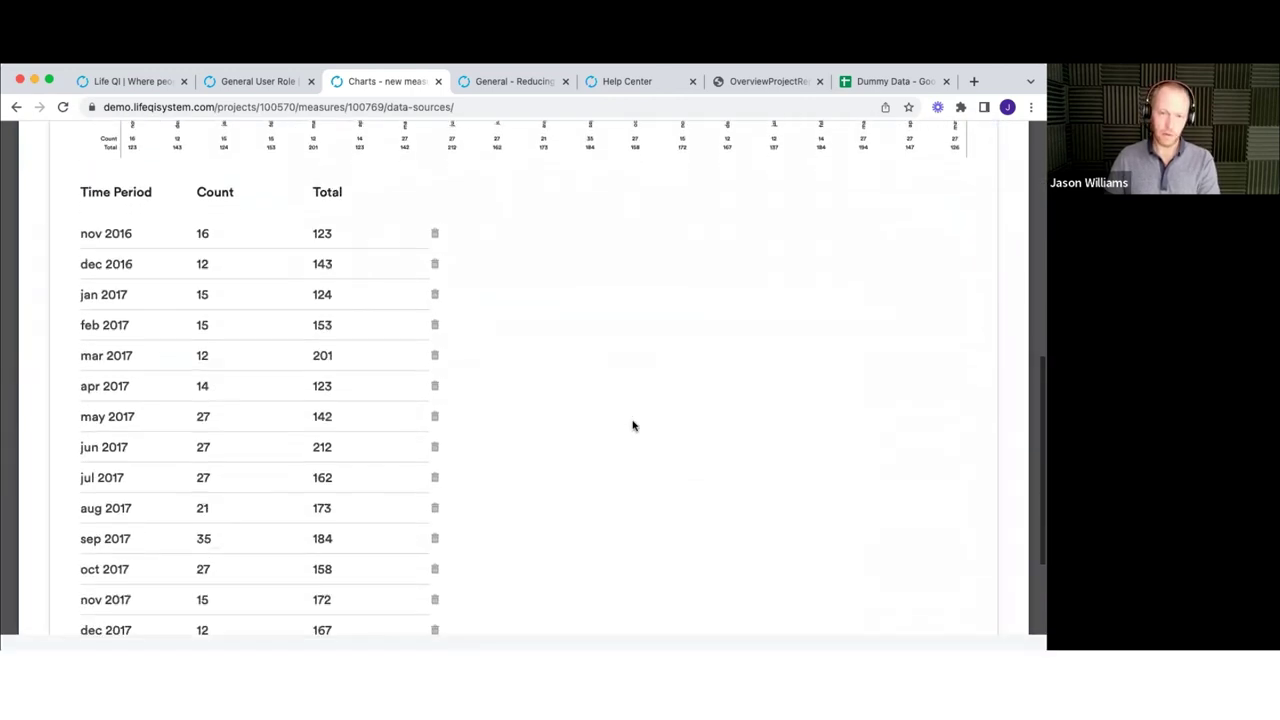
scroll(632, 426, up, 10)
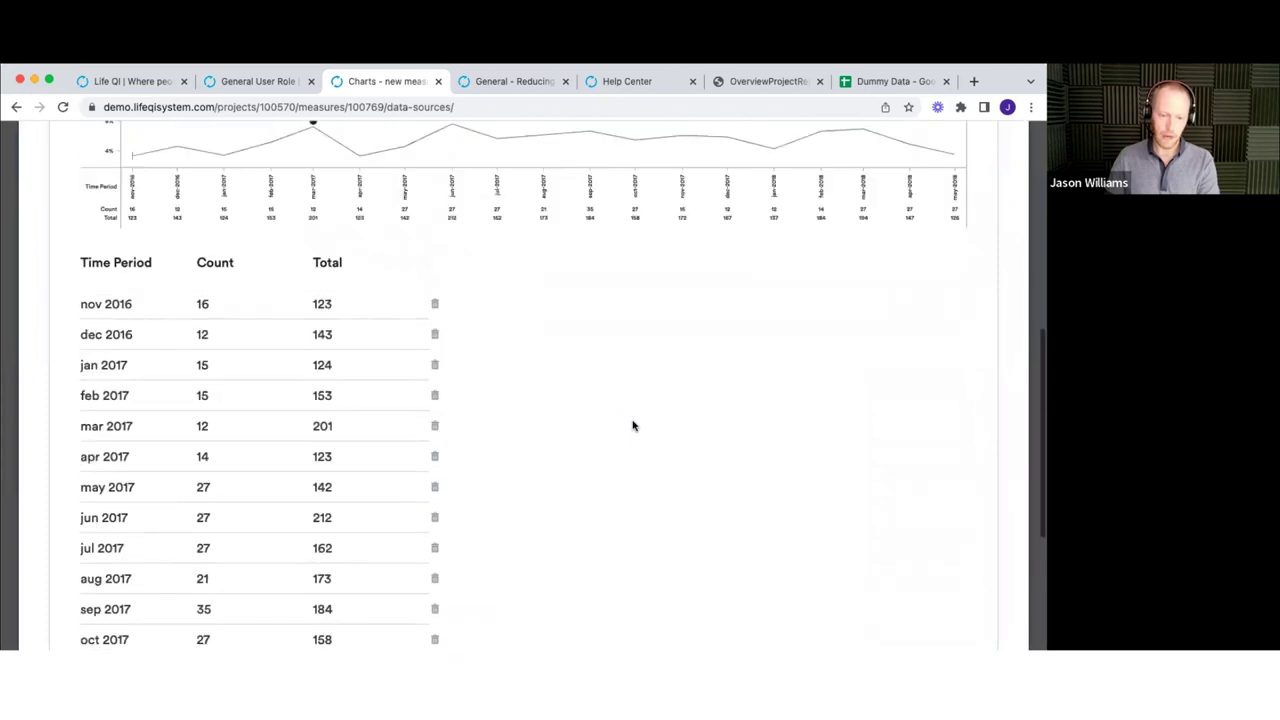
scroll(633, 423, up, 5)
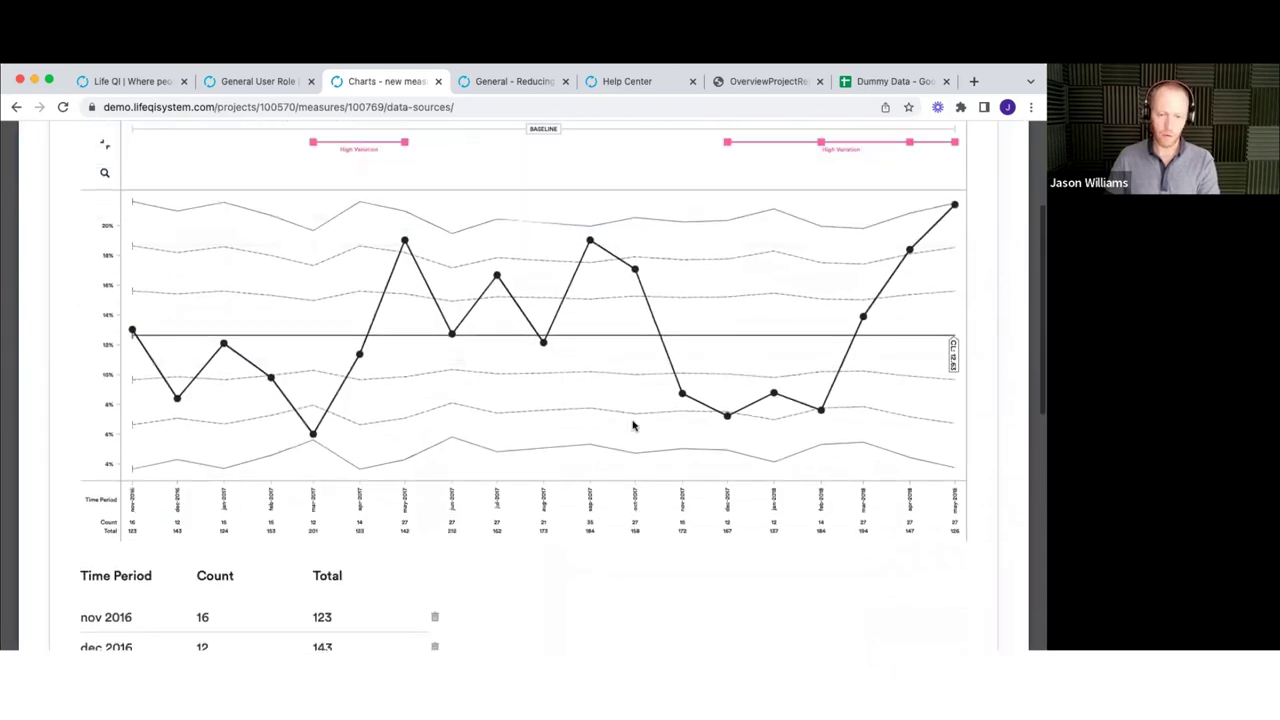
scroll(632, 426, up, 2)
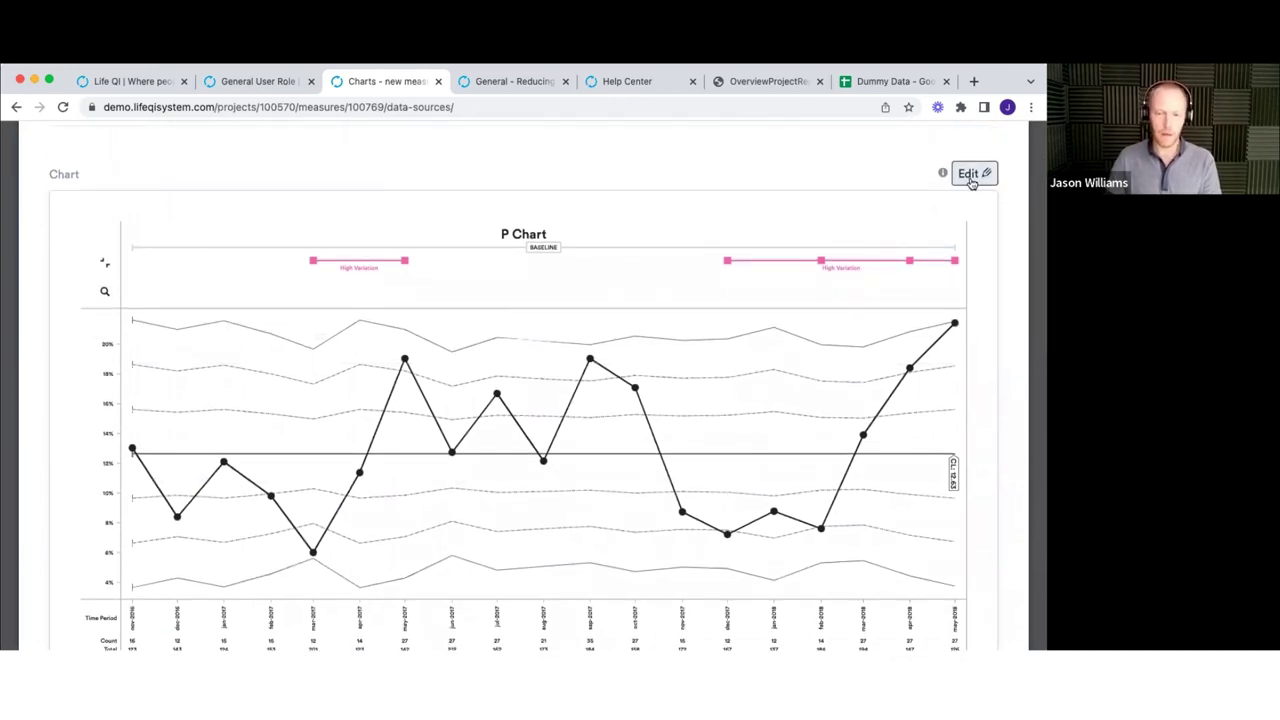
scroll(966, 182, down, 2)
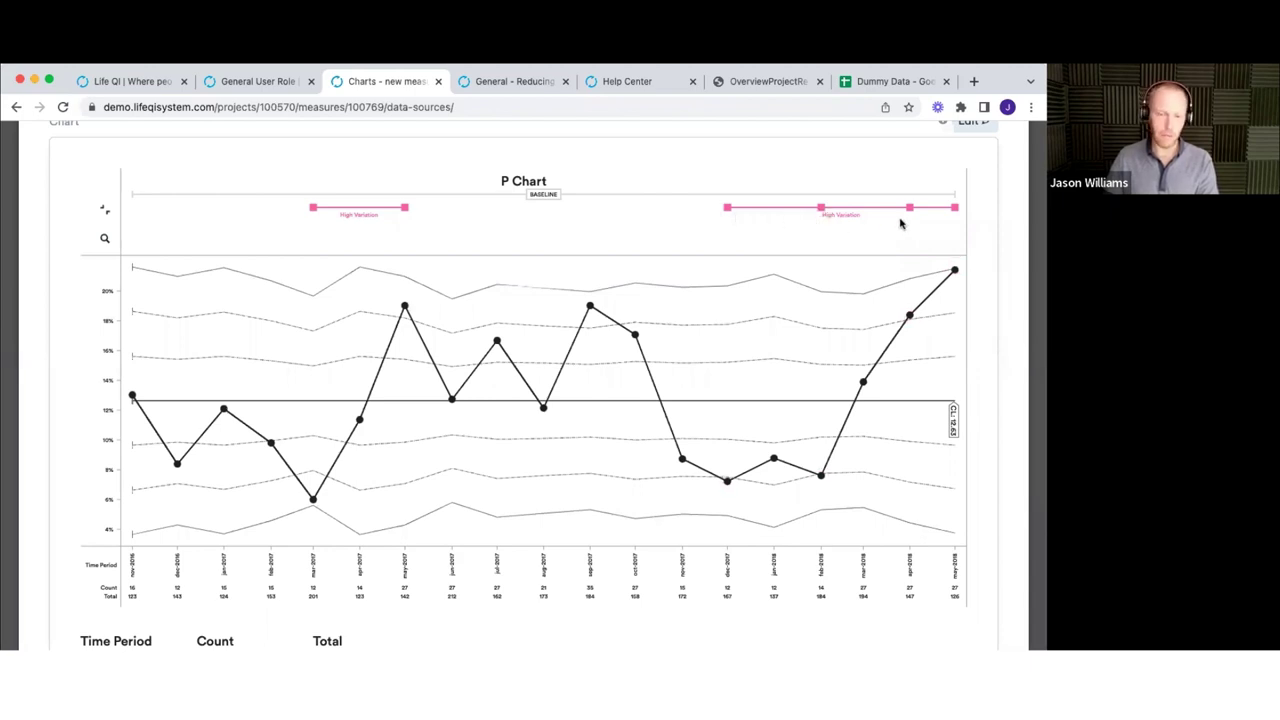
- Read the High Variation rule explanation, then put the P Chart's Nov 2016 to May 2018 rows into edit mode
click(823, 212)
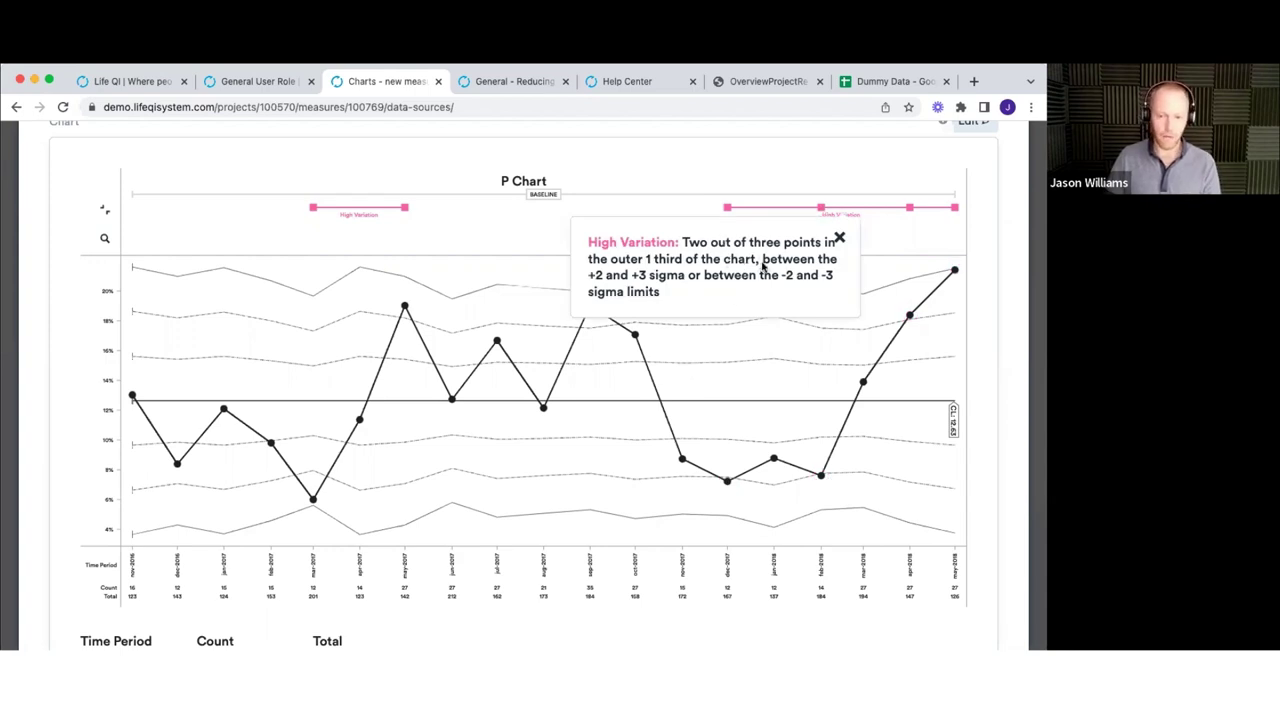
click(839, 238)
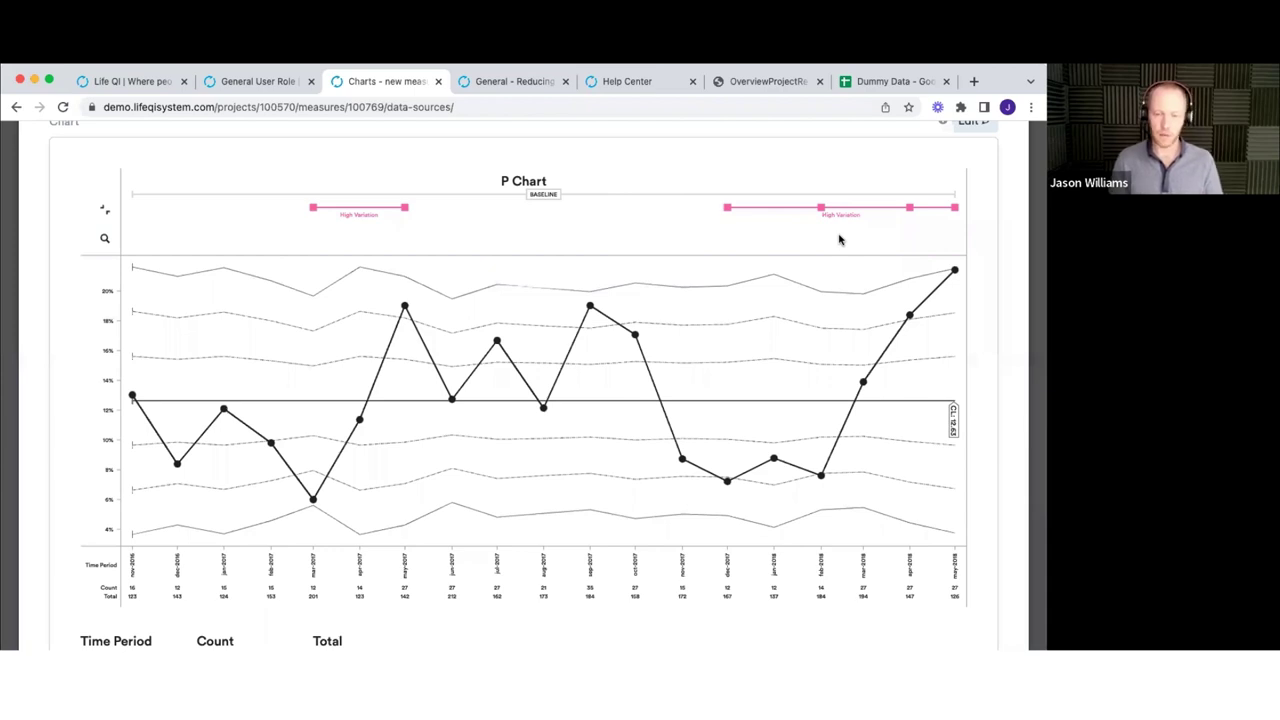
scroll(839, 238, up, 1)
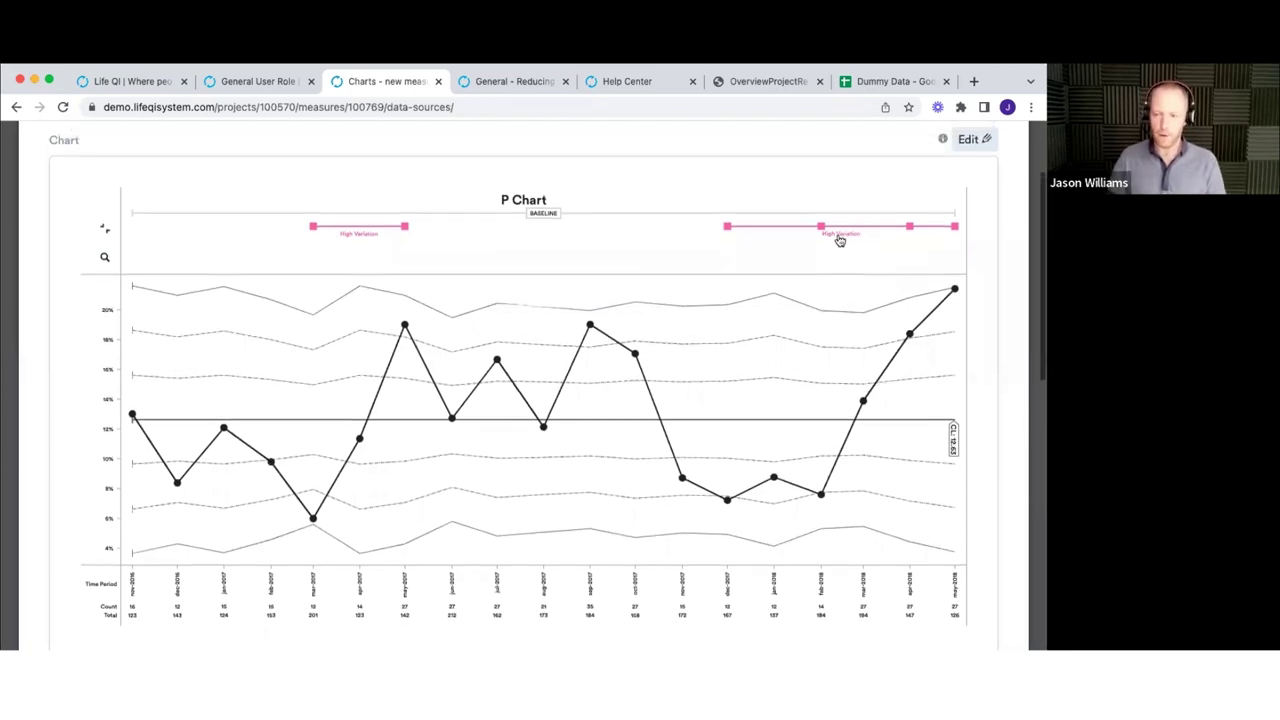
click(973, 139)
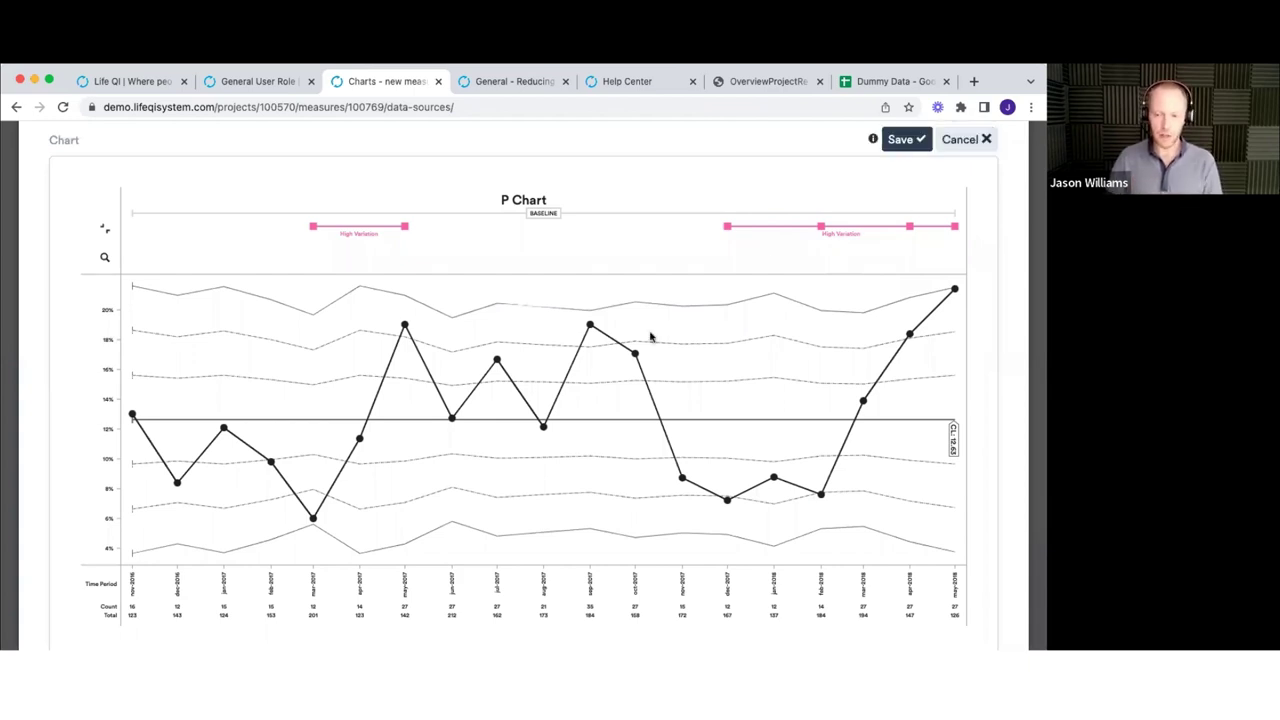
scroll(650, 337, down, 1)
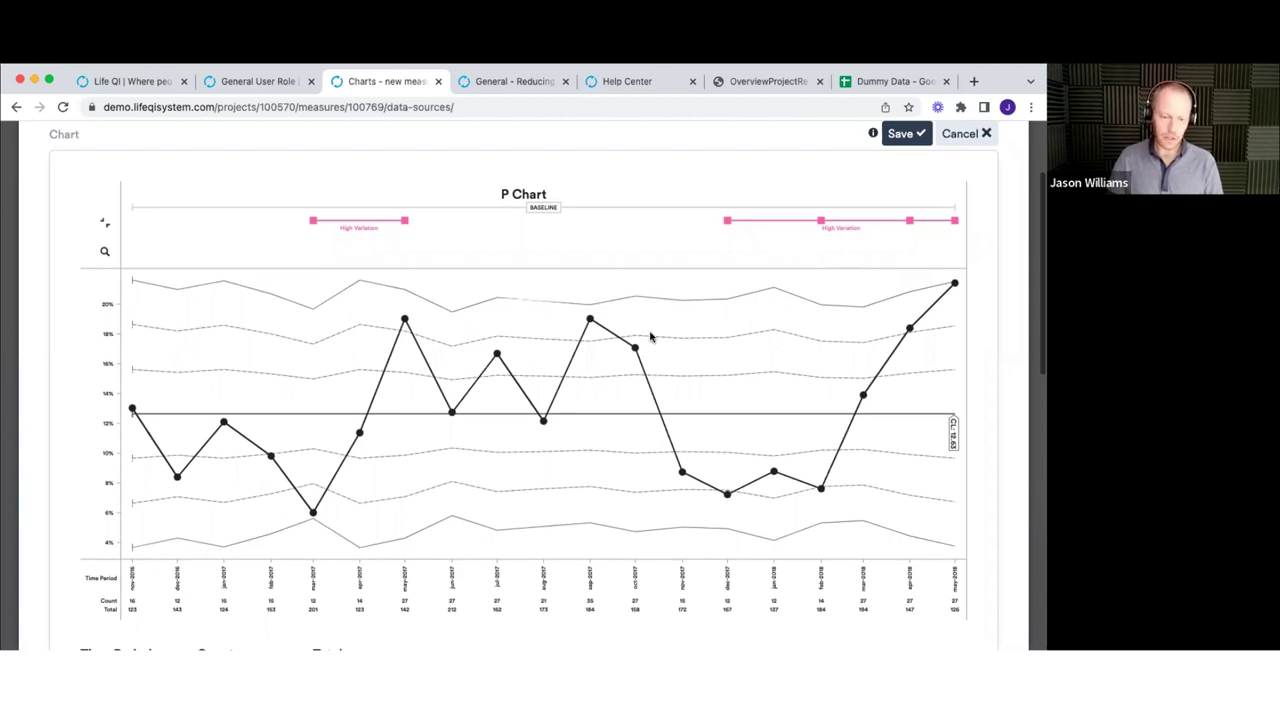
scroll(423, 383, down, 5)
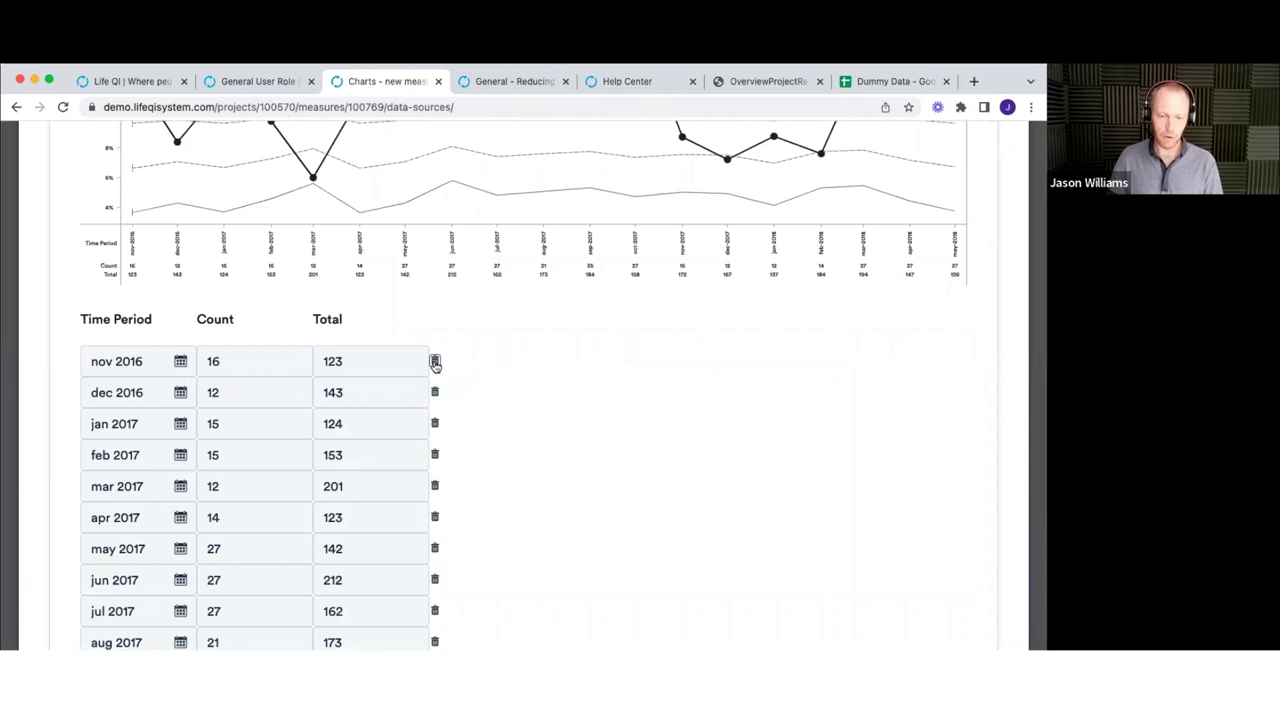
scroll(435, 364, down, 6)
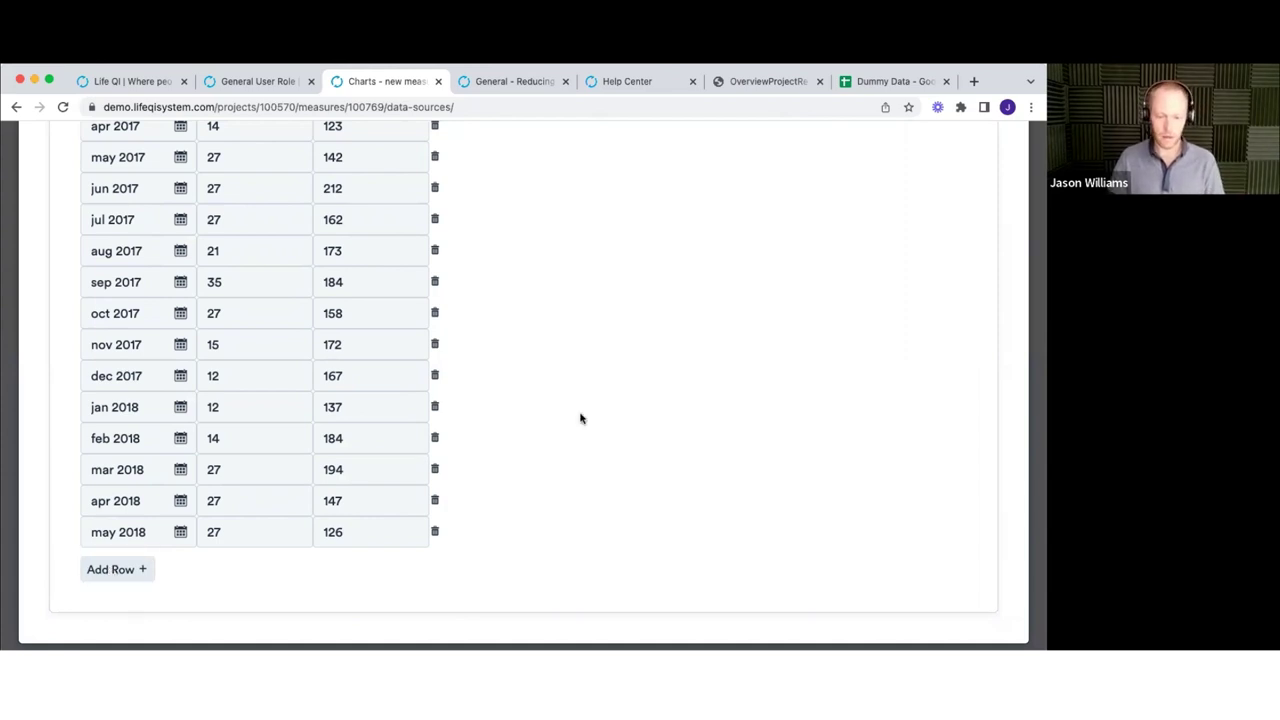
scroll(580, 418, up, 4)
scroll(580, 418, up, 5)
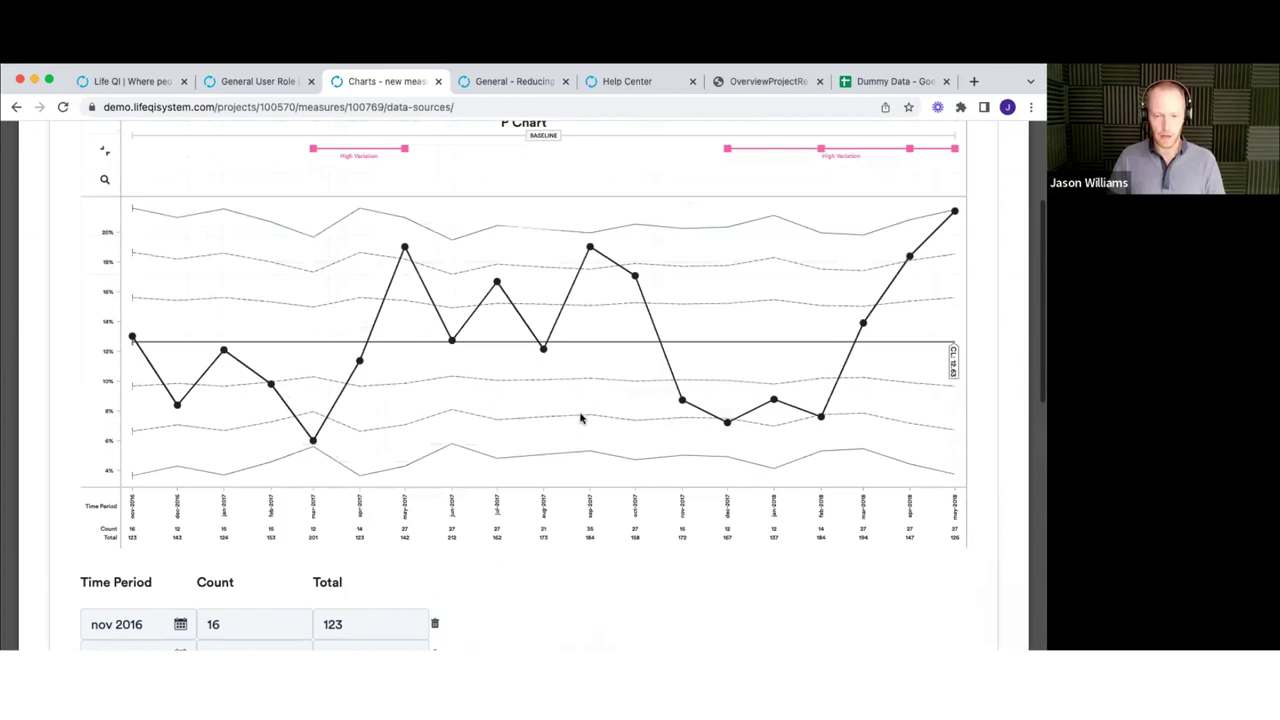
scroll(582, 402, up, 1)
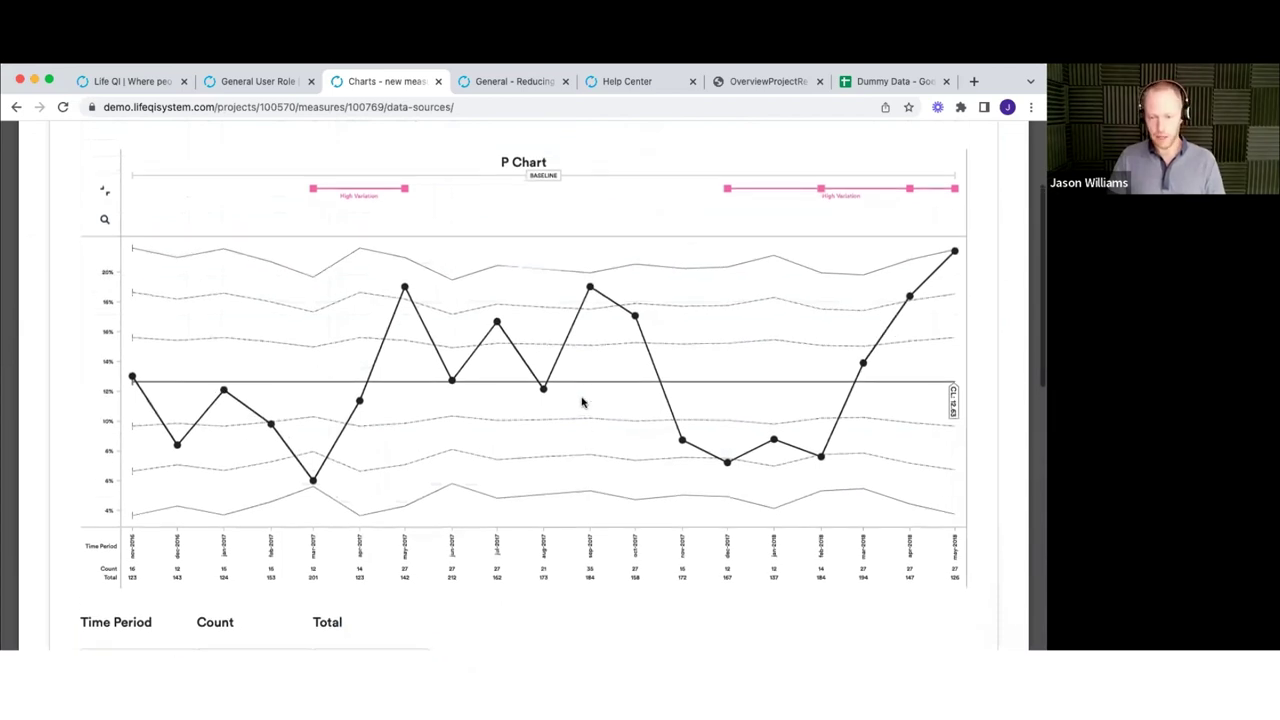
- Add the note 'note about data' to the Oct-2017 data point
click(634, 318)
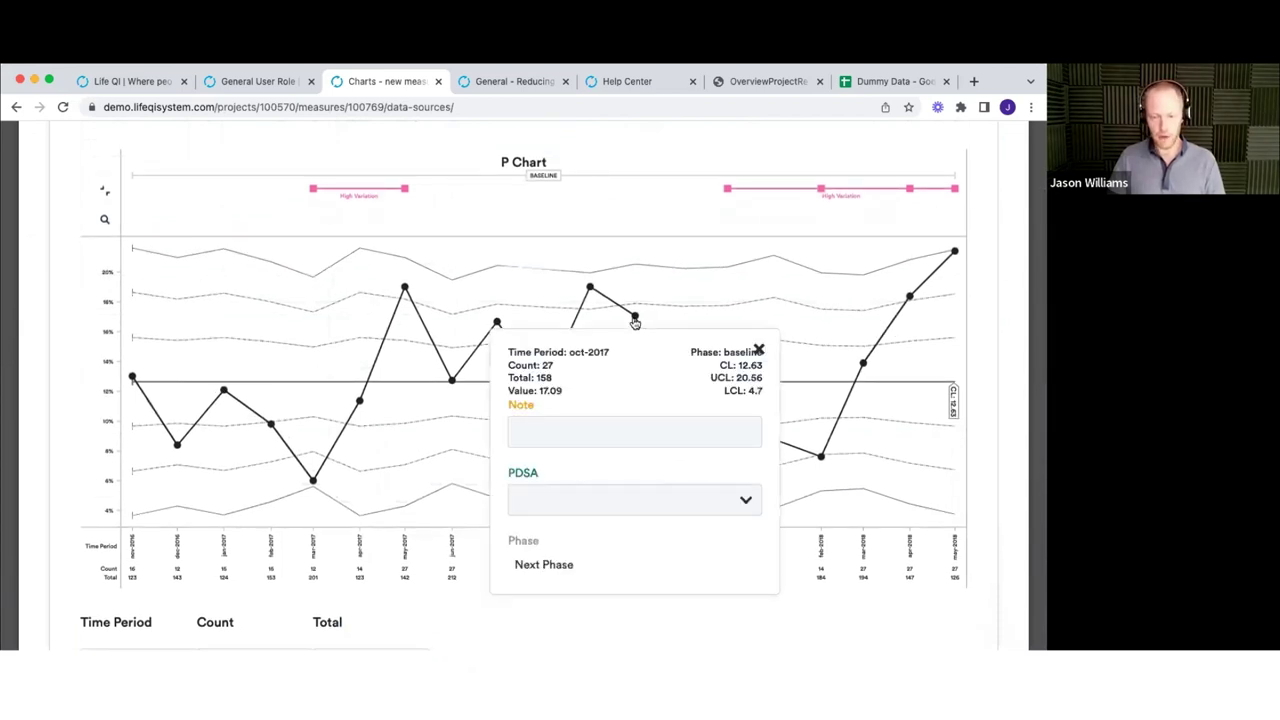
click(540, 426)
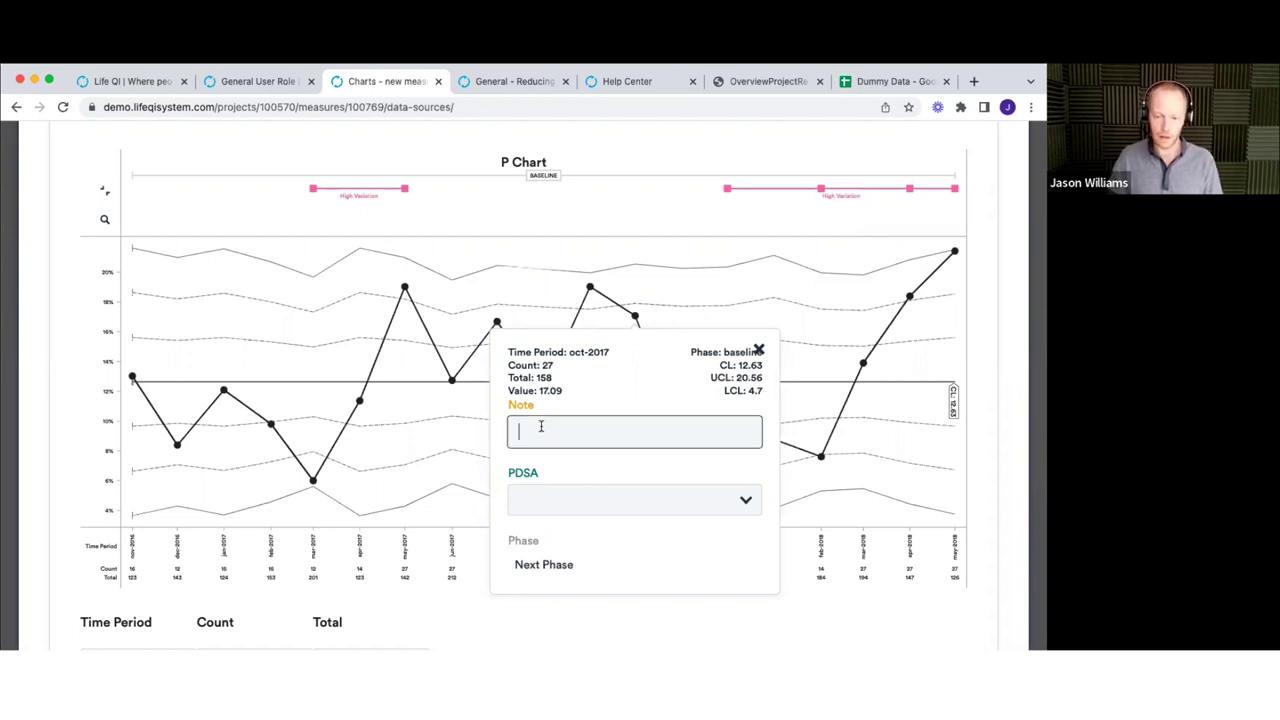
text(note abou)
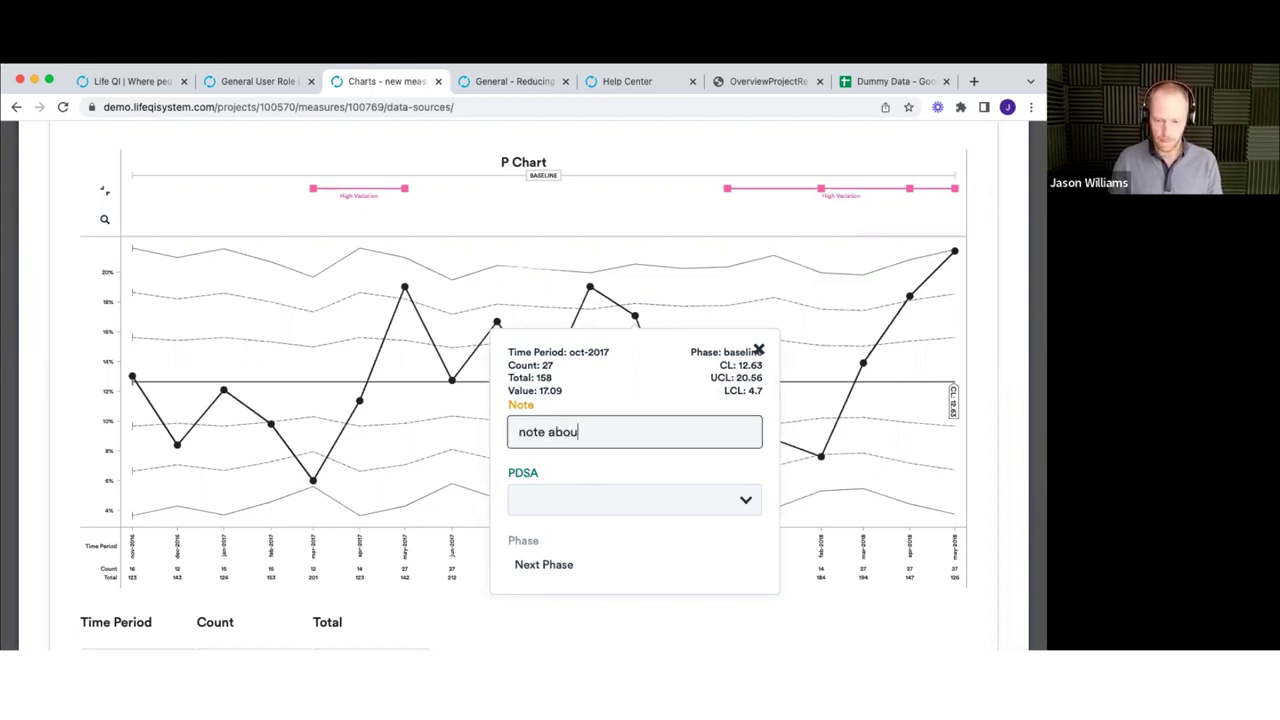
text(t data)
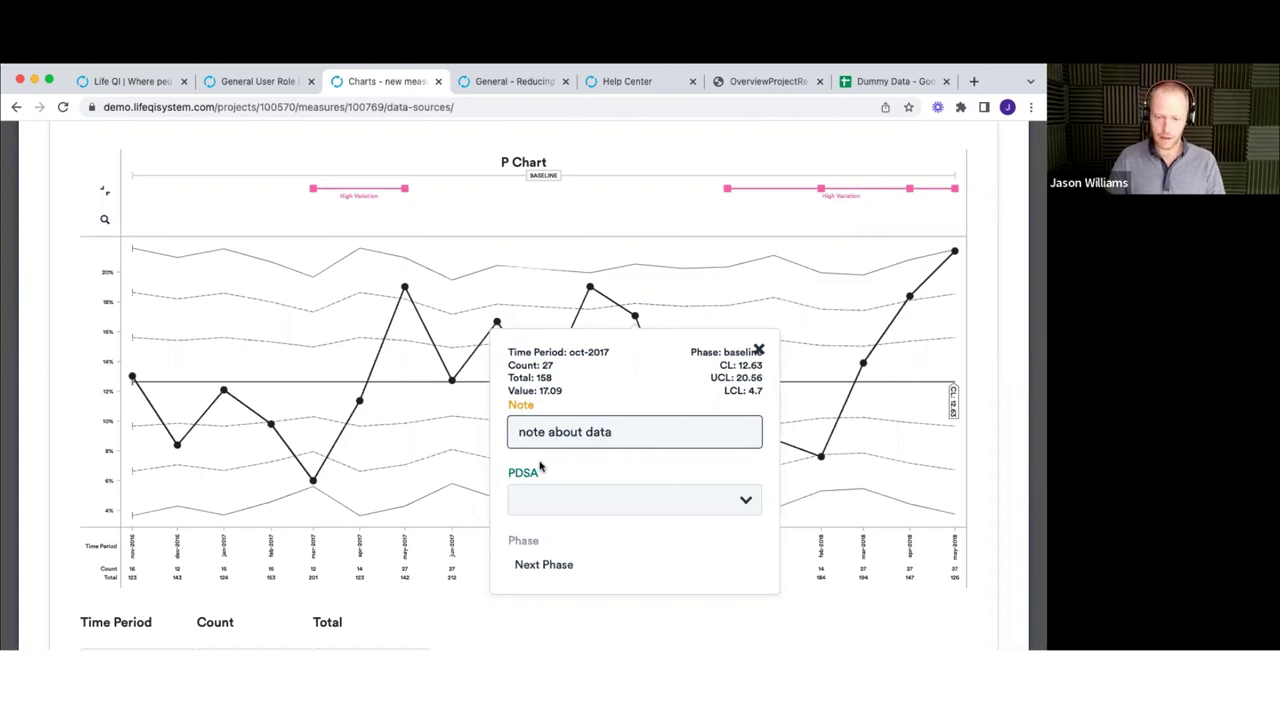
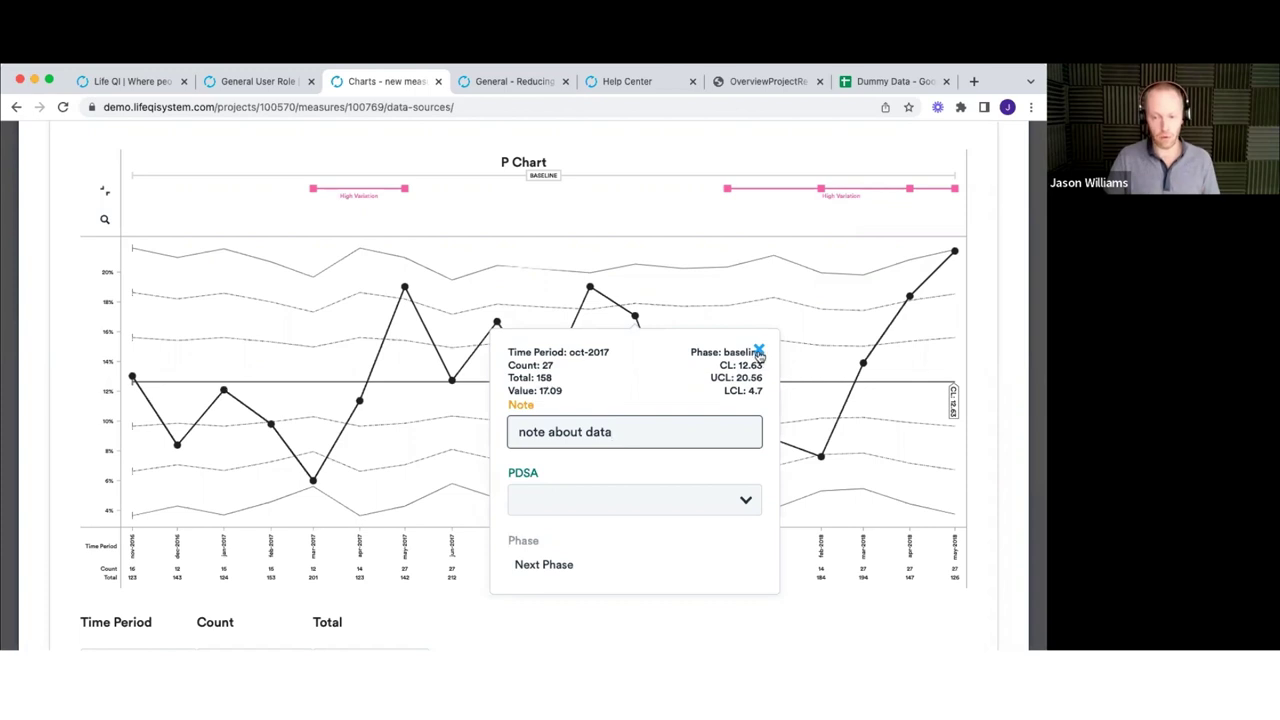
- Dismiss the October 2017 data point note and save the P chart so the note stays
click(759, 352)
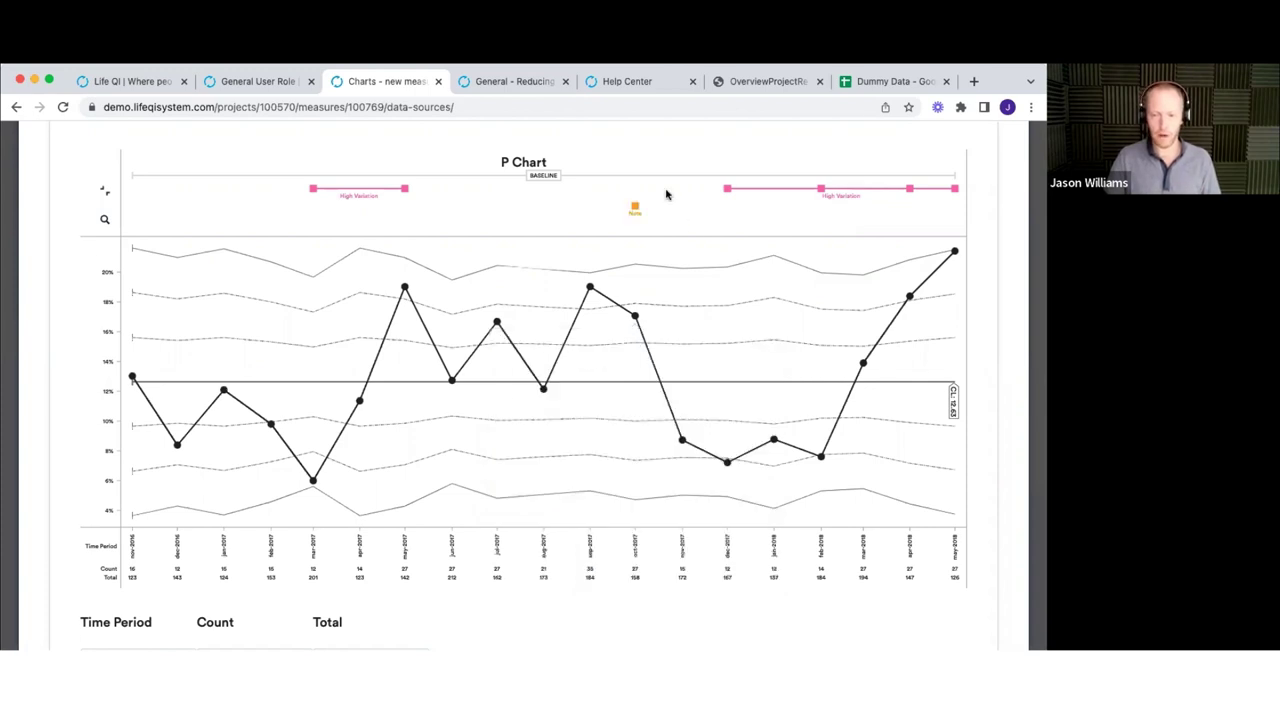
scroll(667, 194, up, 3)
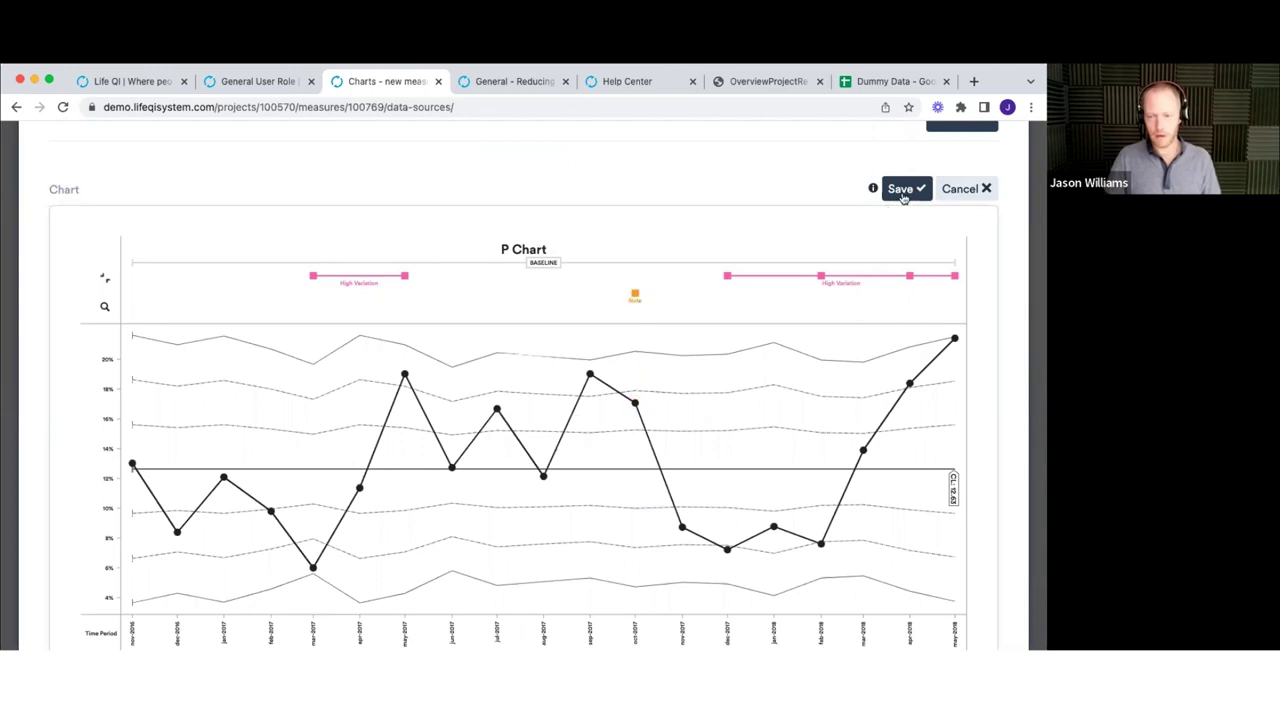
click(903, 190)
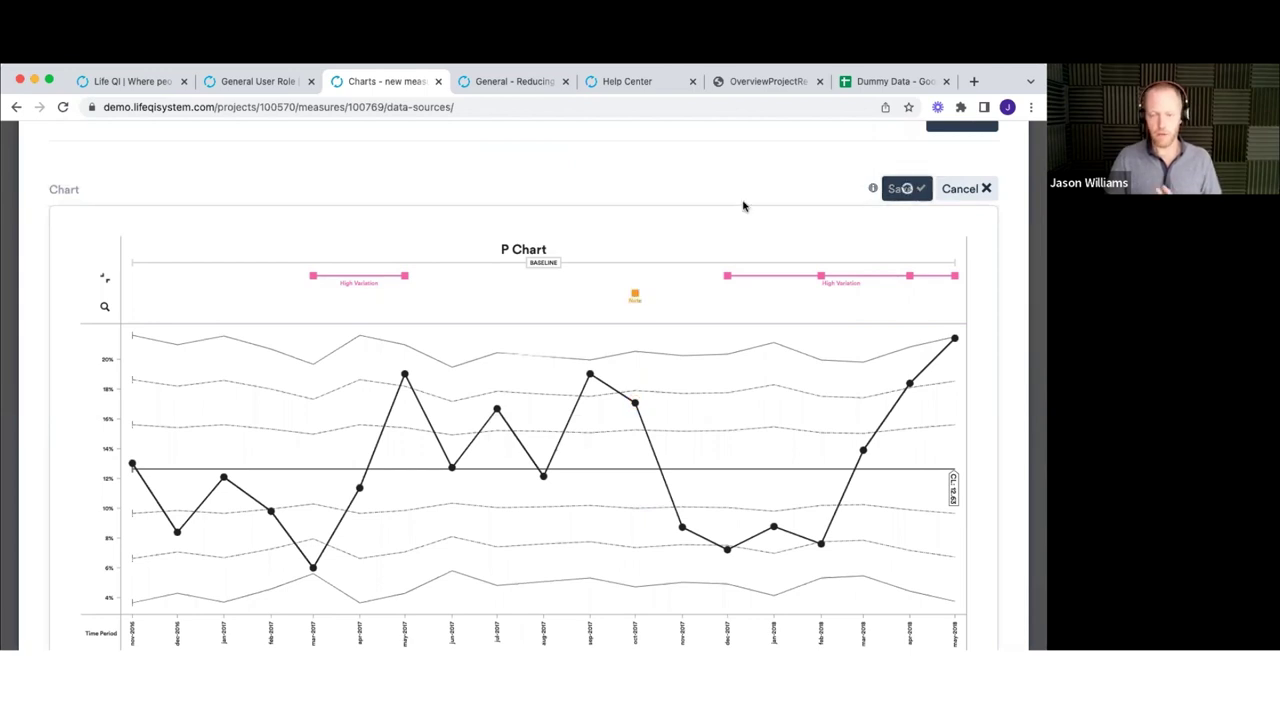
scroll(743, 206, up, 2)
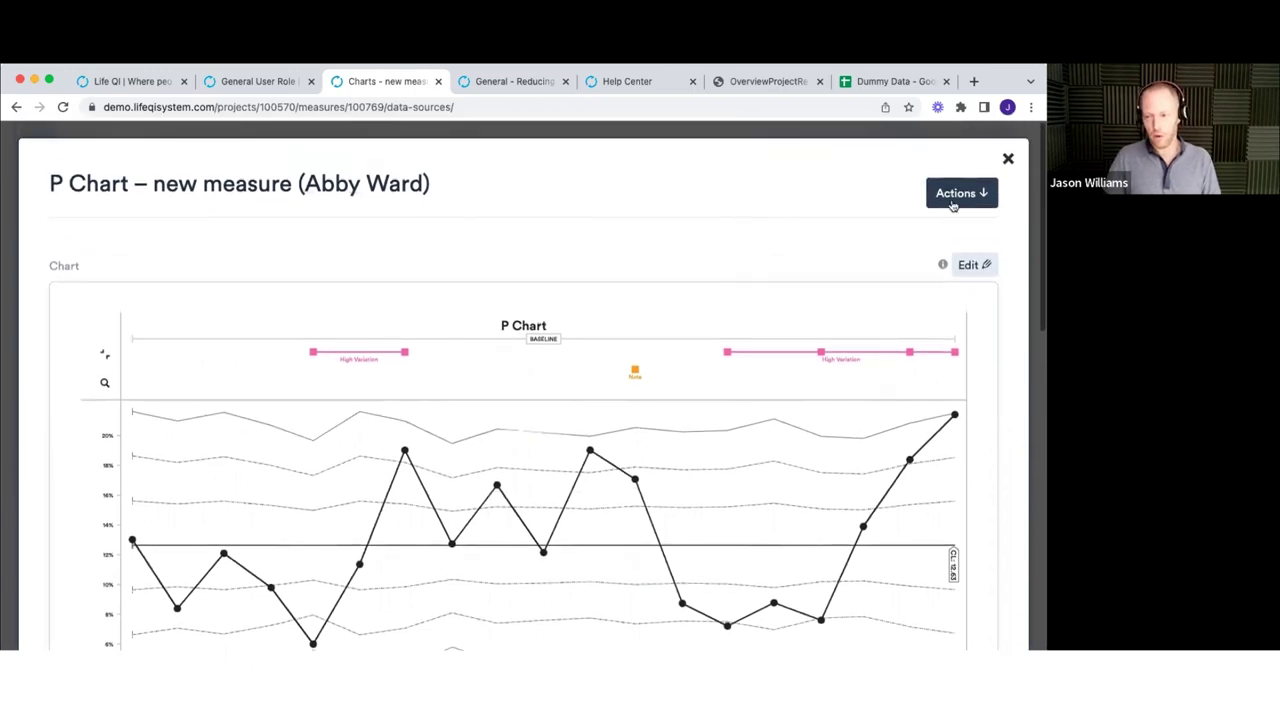
- Look over the P chart's export actions, then close the chart view
click(961, 197)
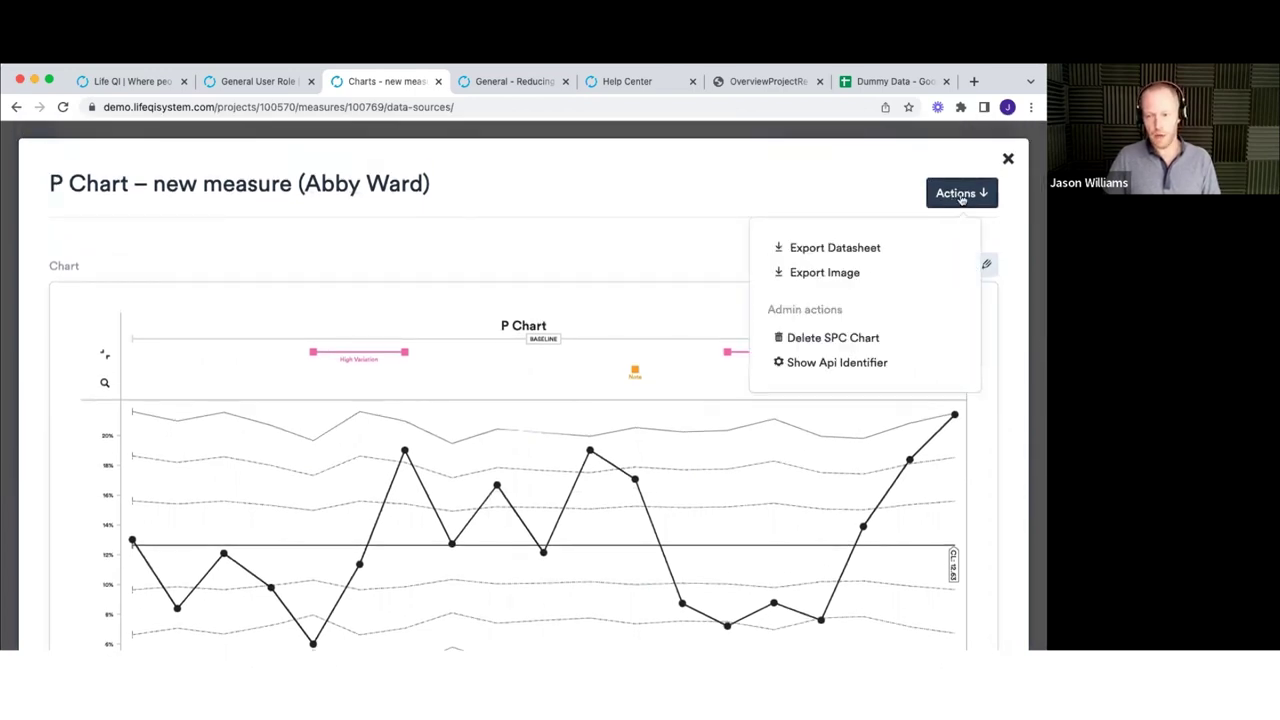
click(858, 276)
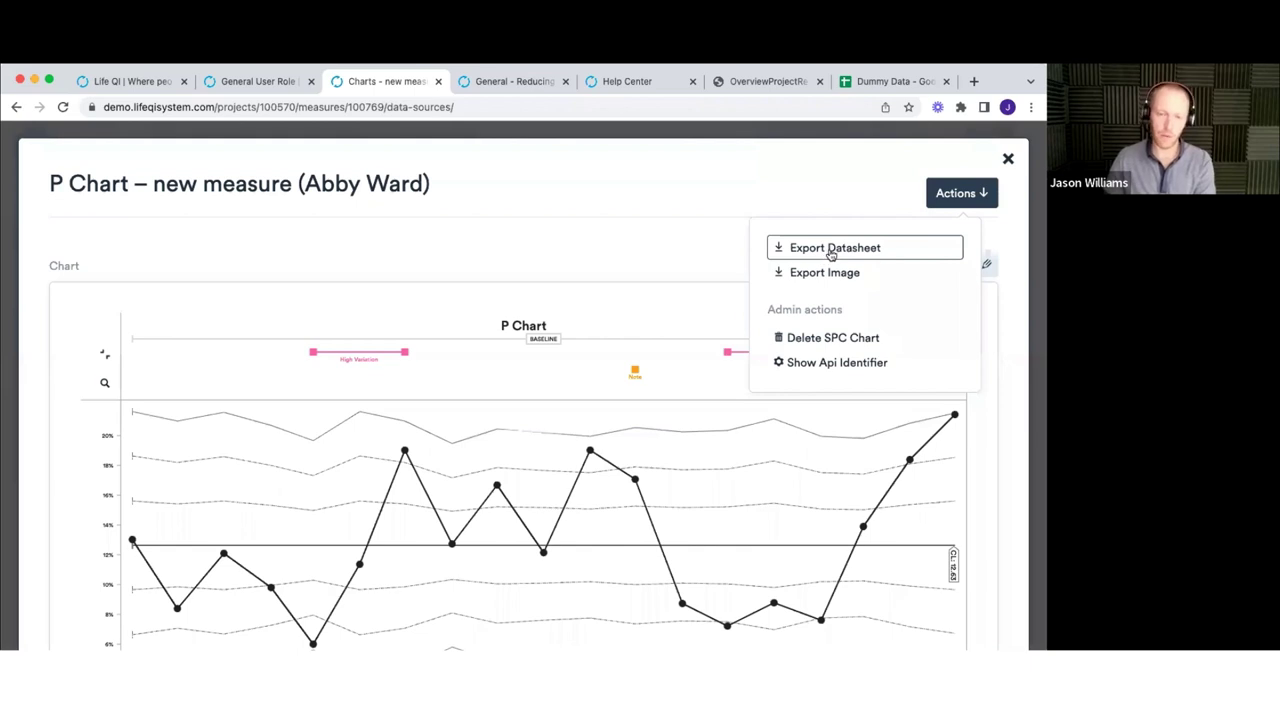
click(1008, 161)
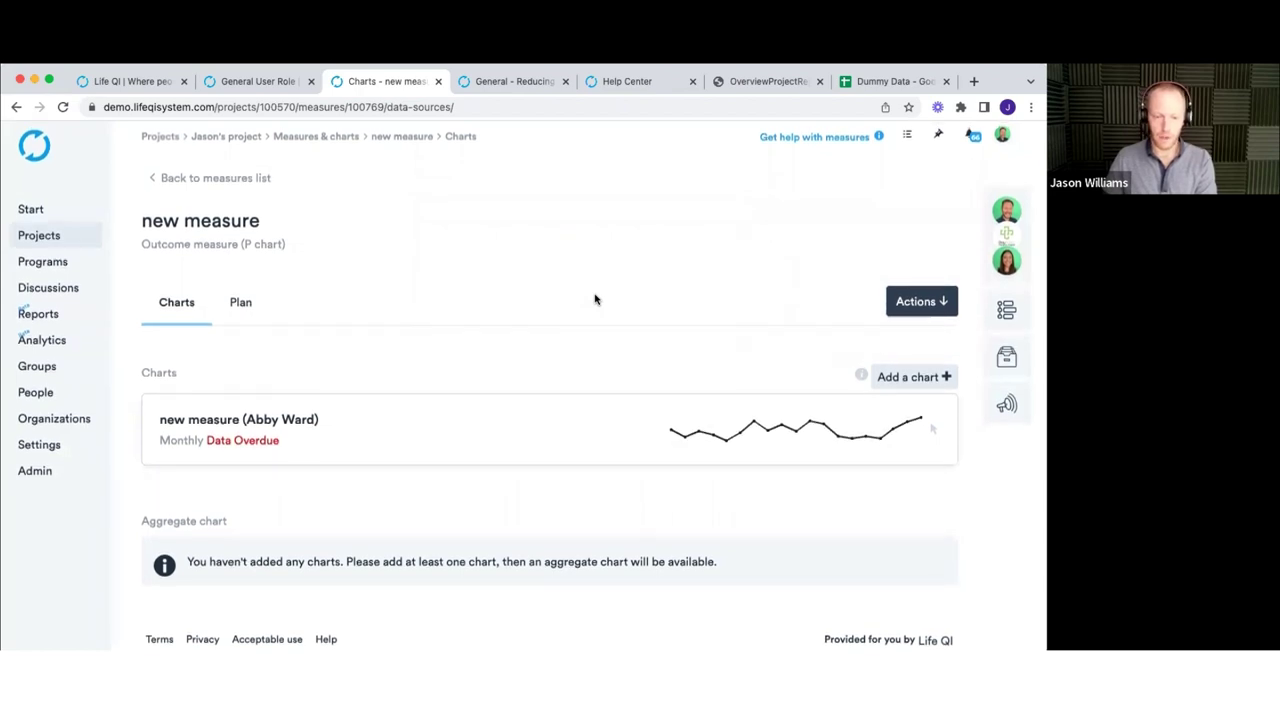
- Go back to the measures list and open the project's empty Pdsas tab
click(224, 188)
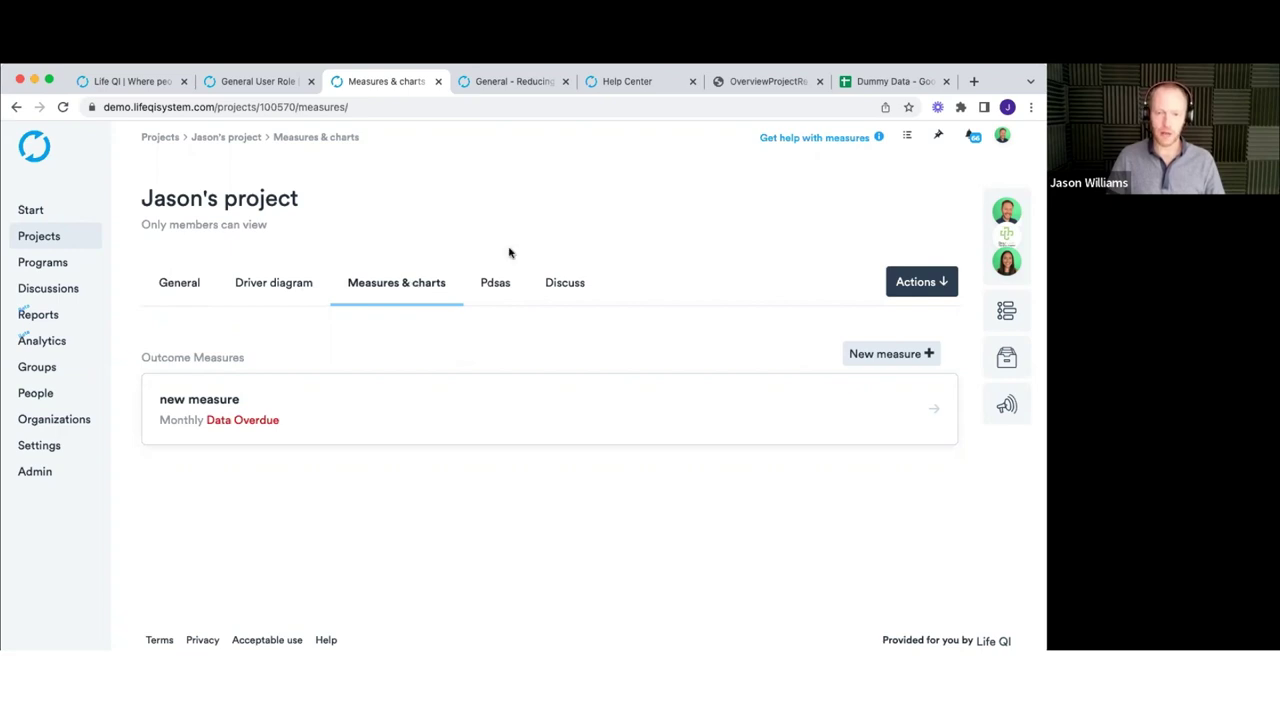
click(500, 285)
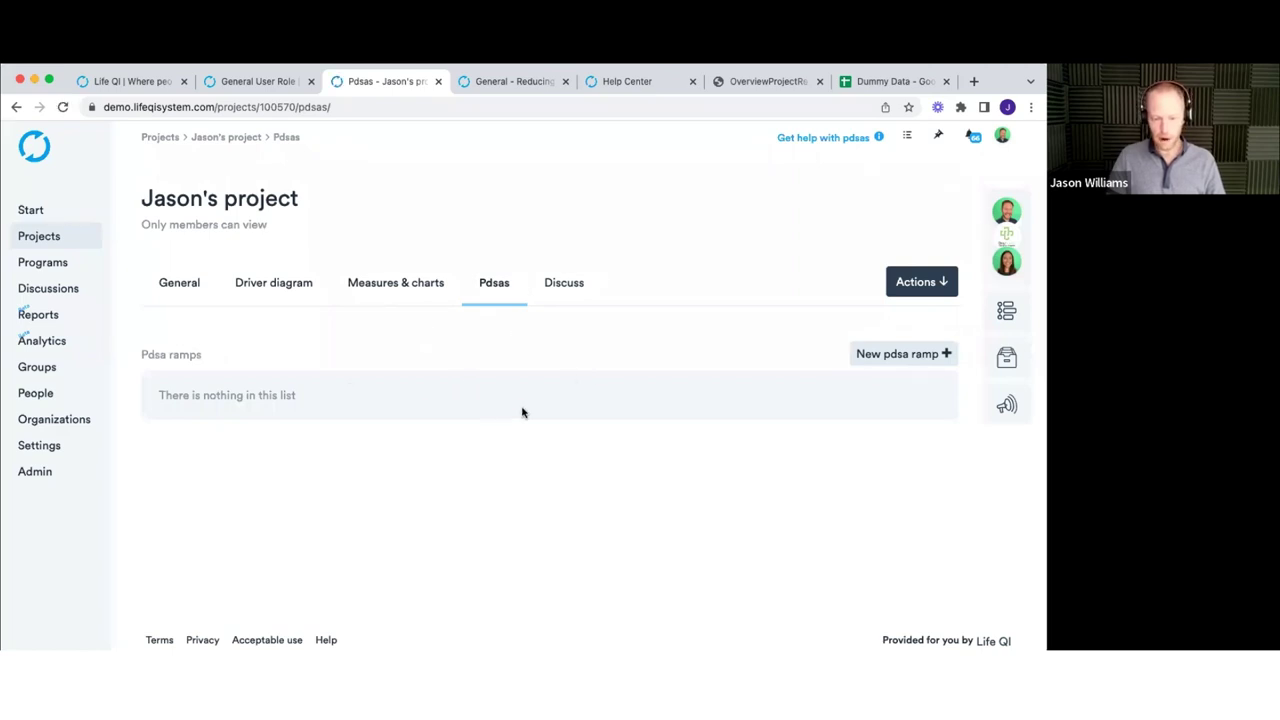
- Start a new PDSA ramp titled 'my first test' with change idea 'idea 2'
click(903, 355)
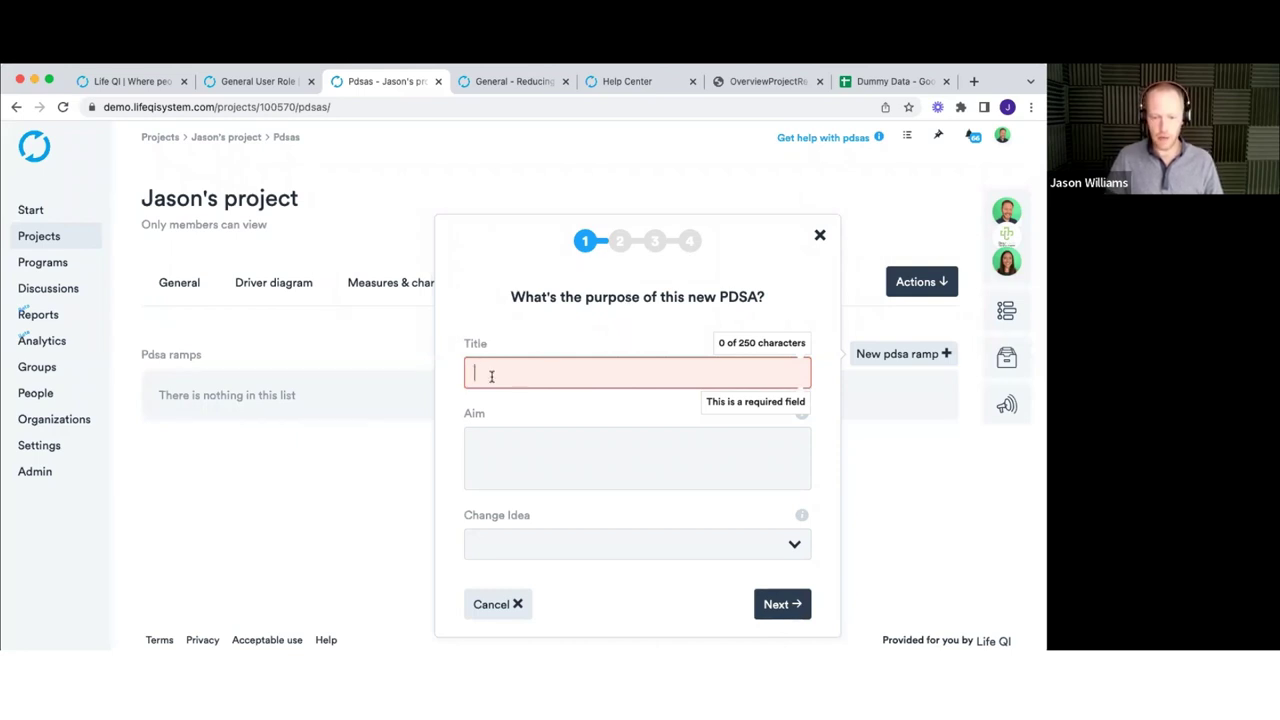
text(my )
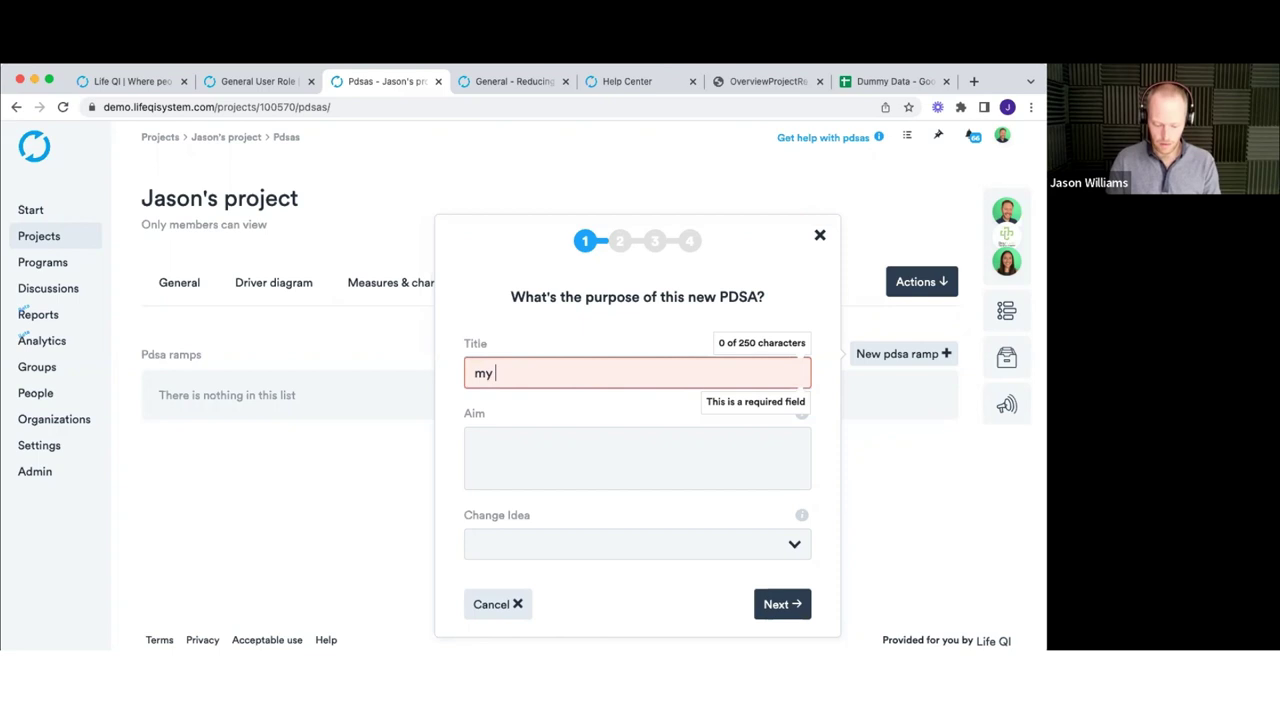
text(first test)
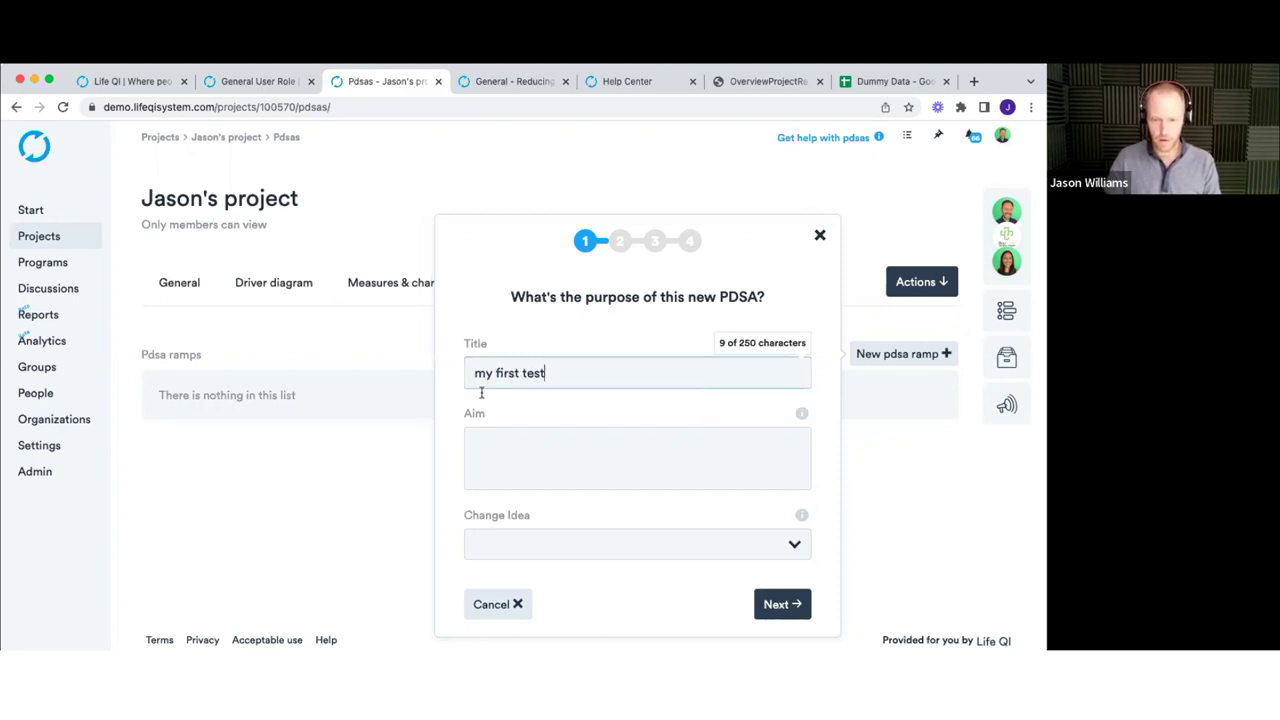
click(545, 446)
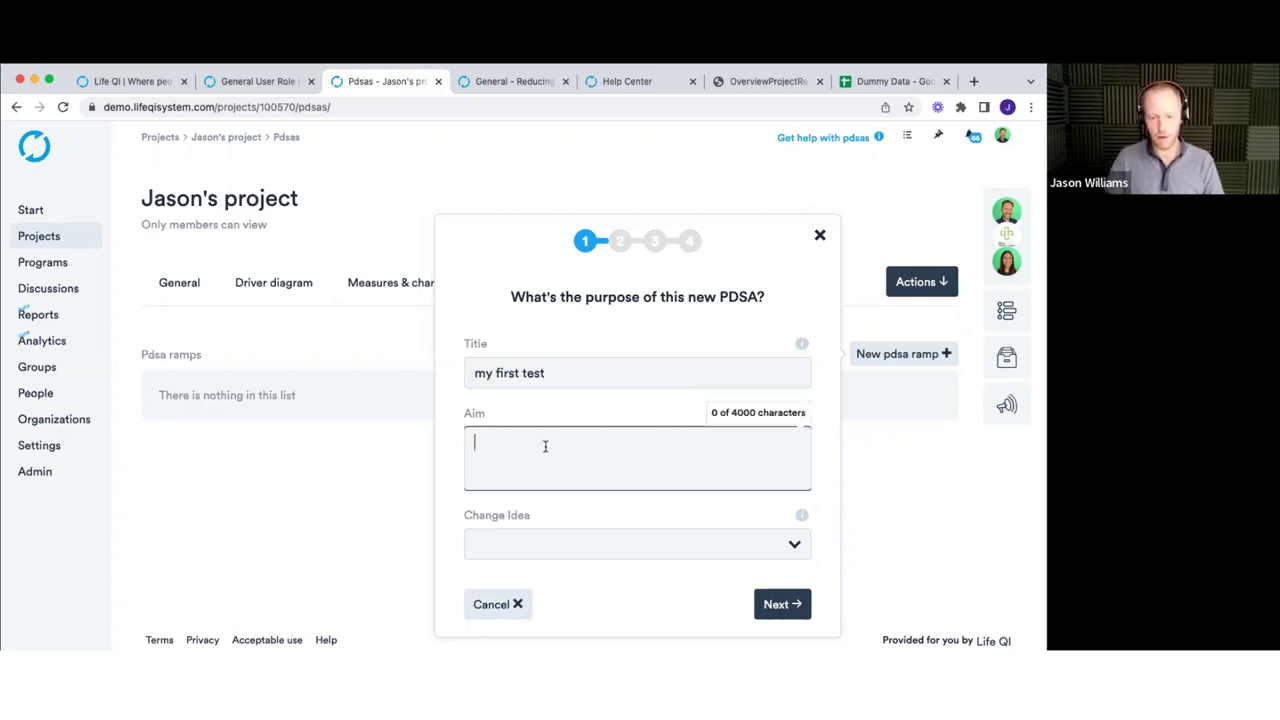
click(550, 540)
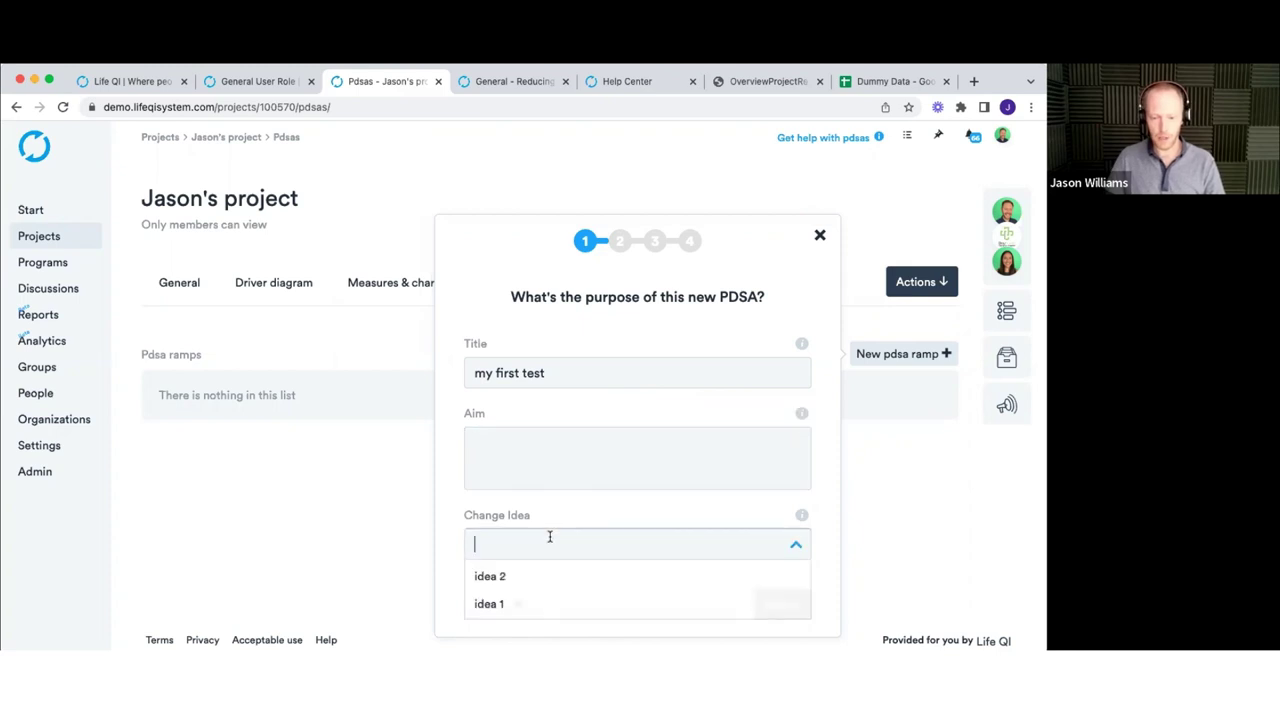
click(505, 574)
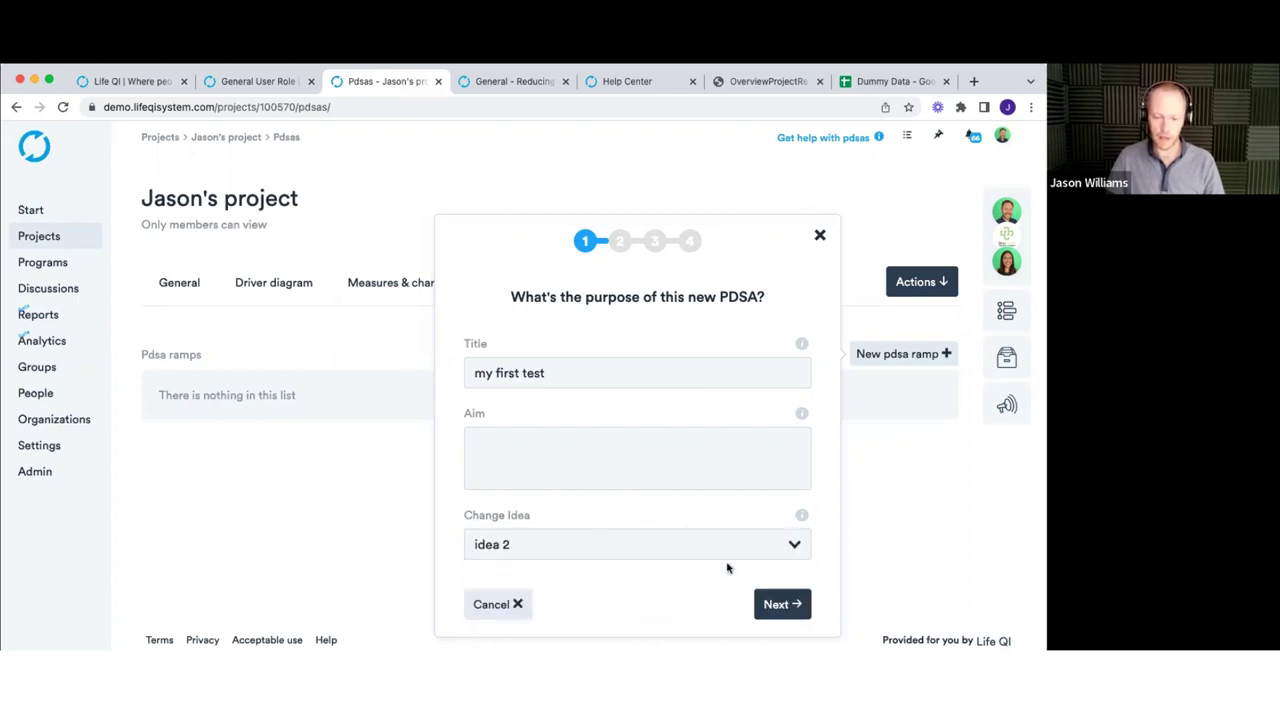
click(788, 603)
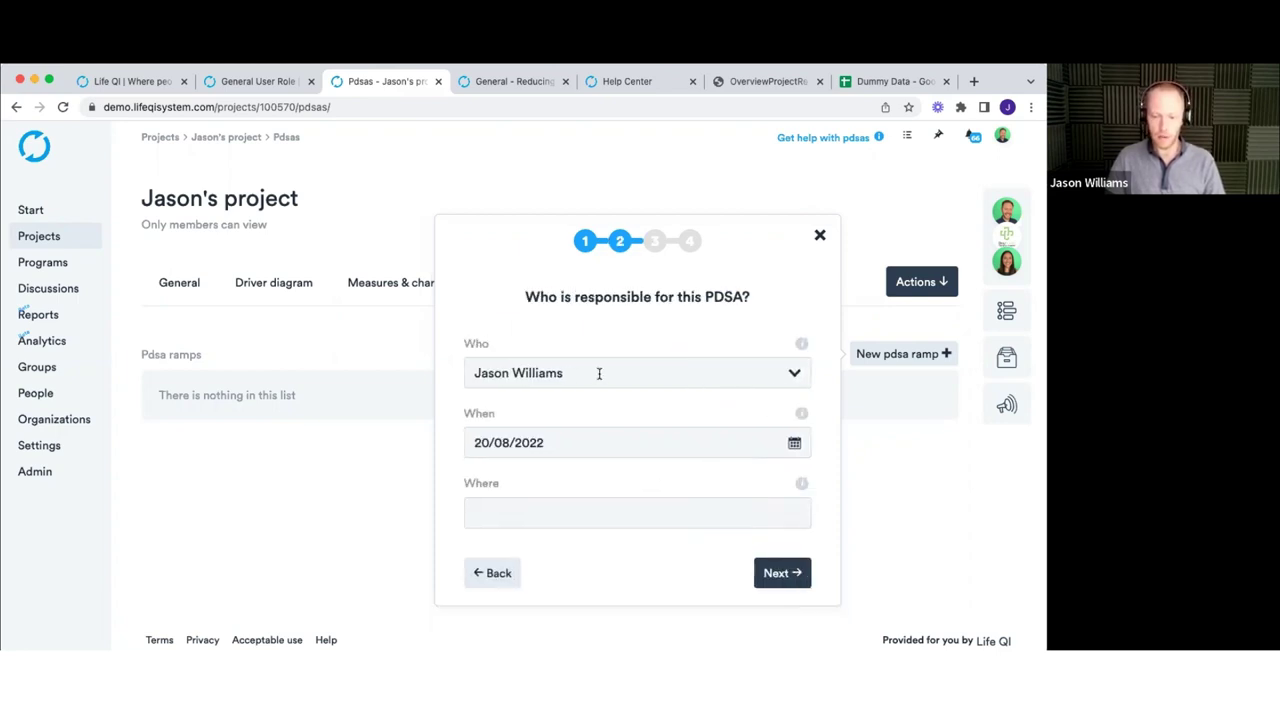
- Assign another team member as responsible, set Where to 'Office', and continue to planning
click(599, 373)
click(545, 407)
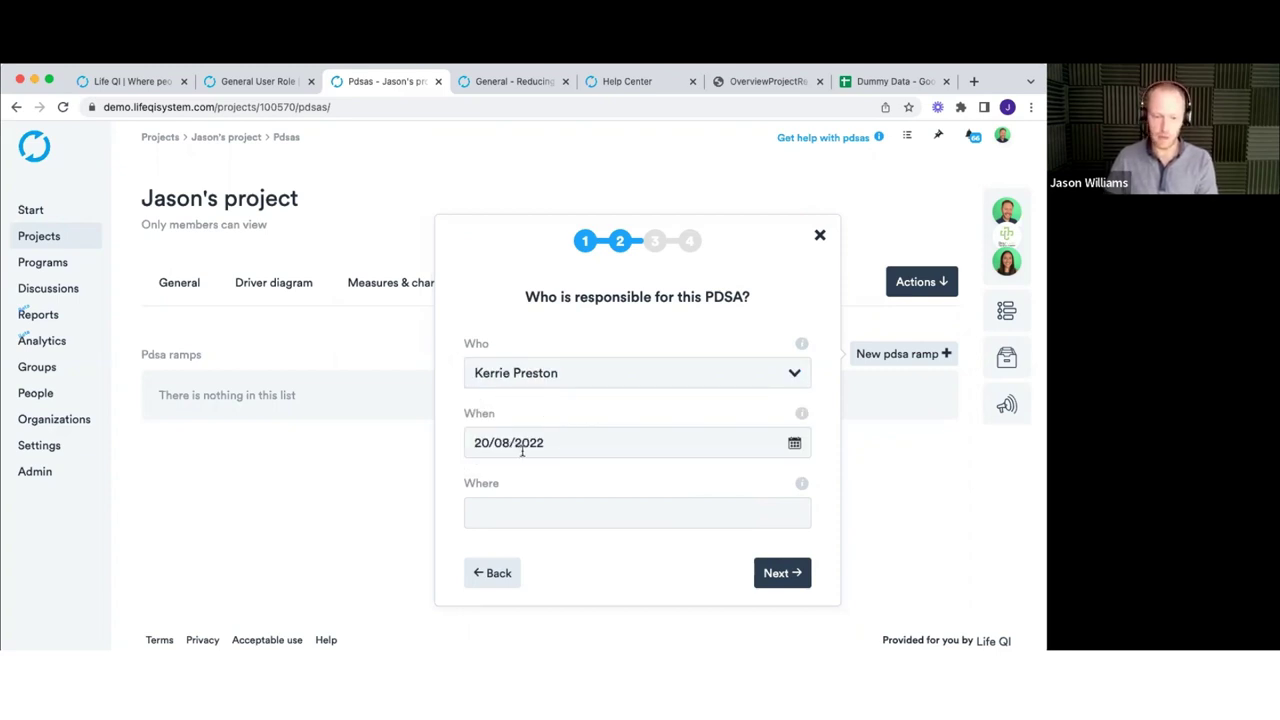
click(570, 513)
text(Office)
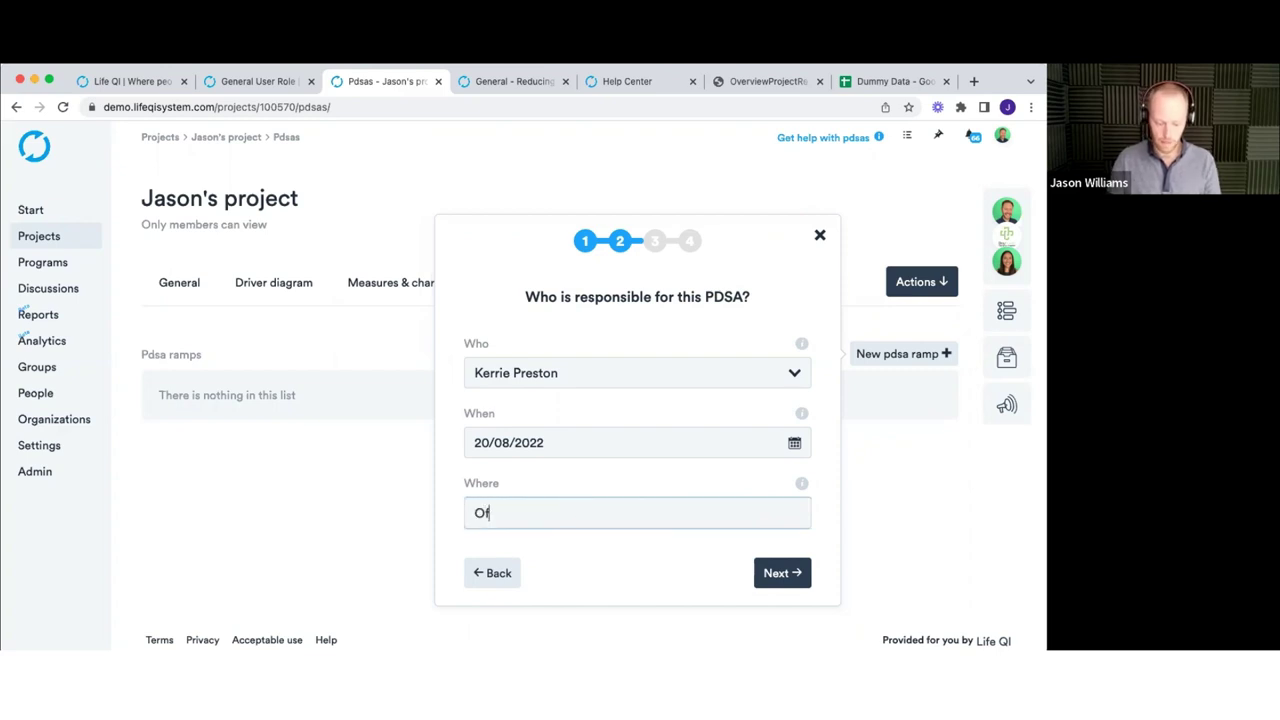
click(765, 572)
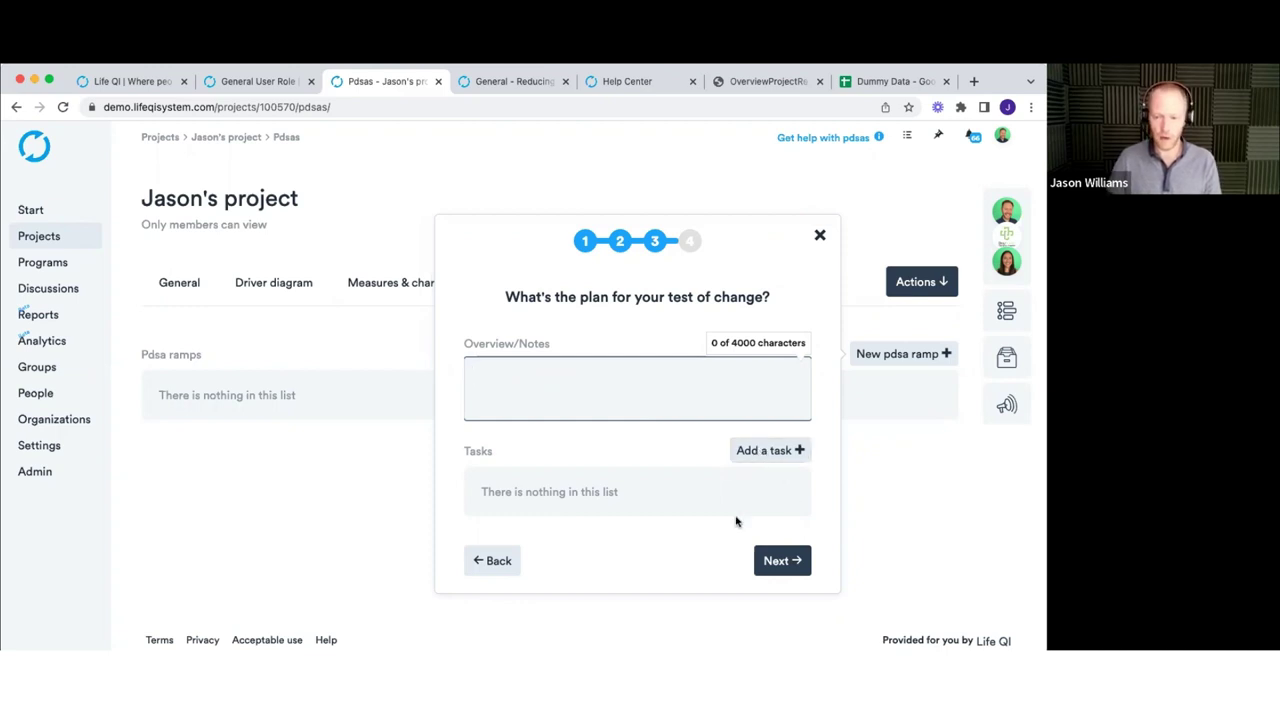
- Link 'new measure' to the PDSA and create the 'my first test' cycle
click(779, 561)
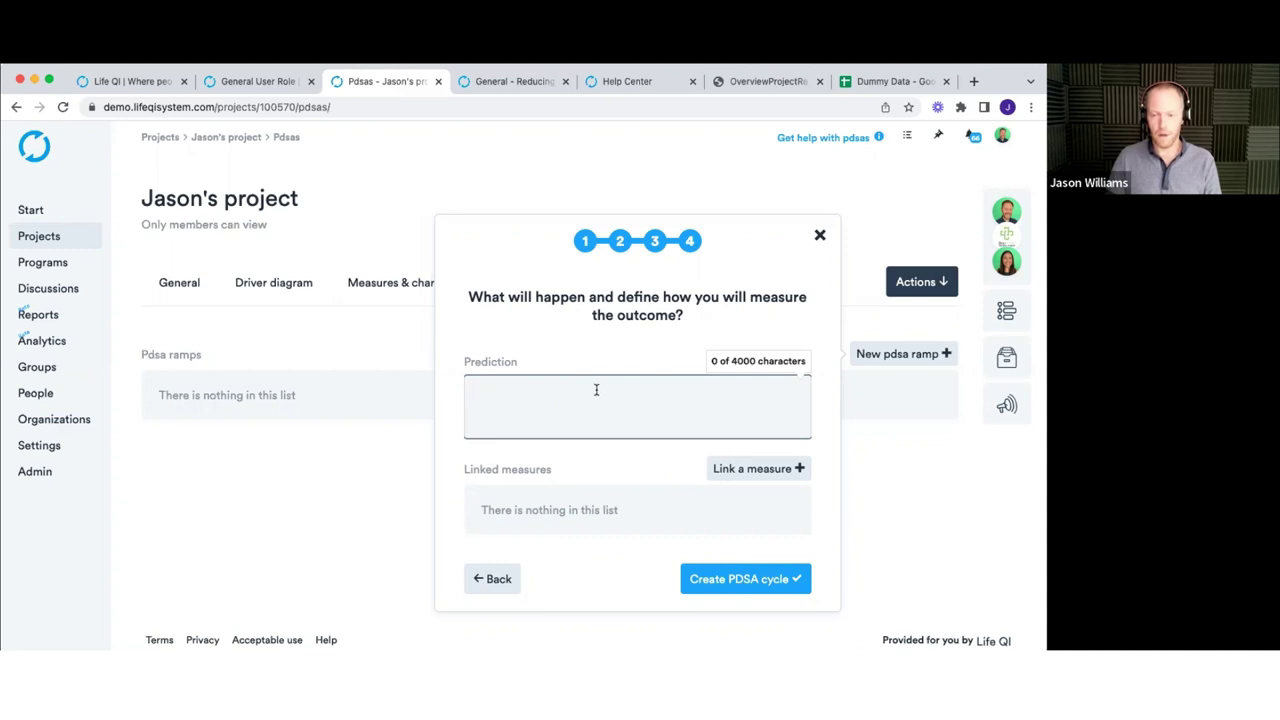
click(735, 471)
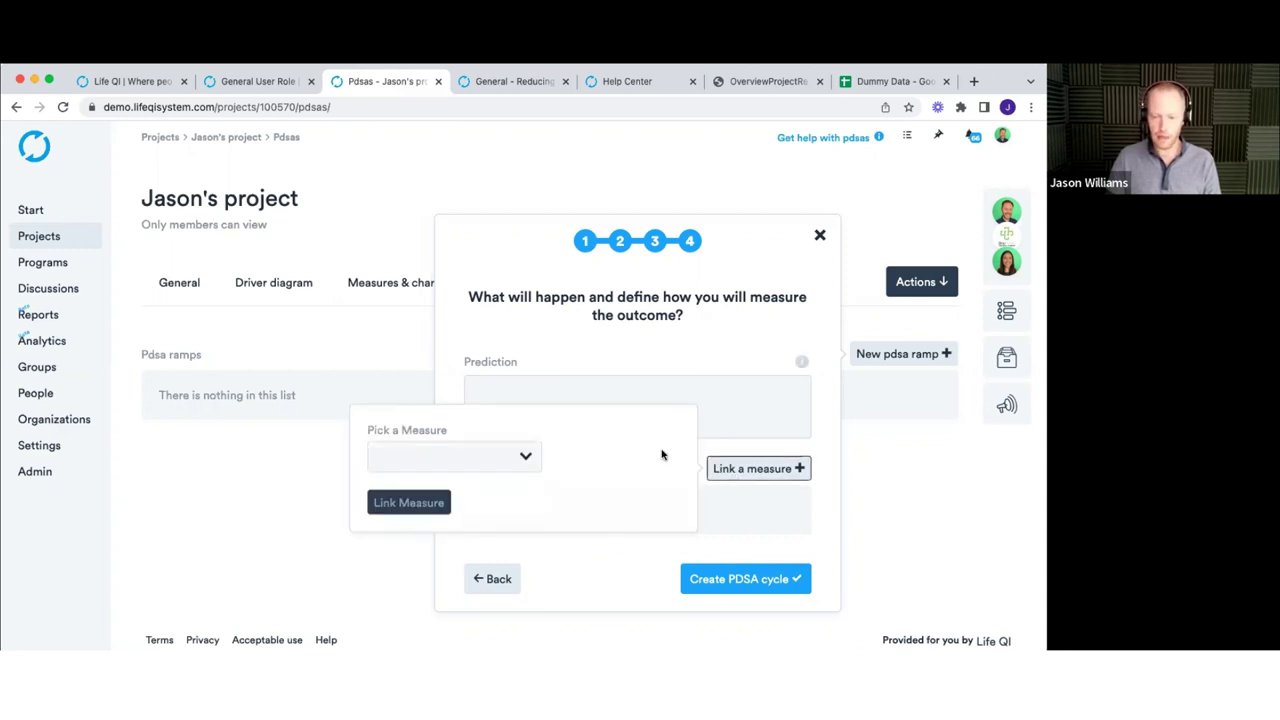
click(435, 455)
click(421, 487)
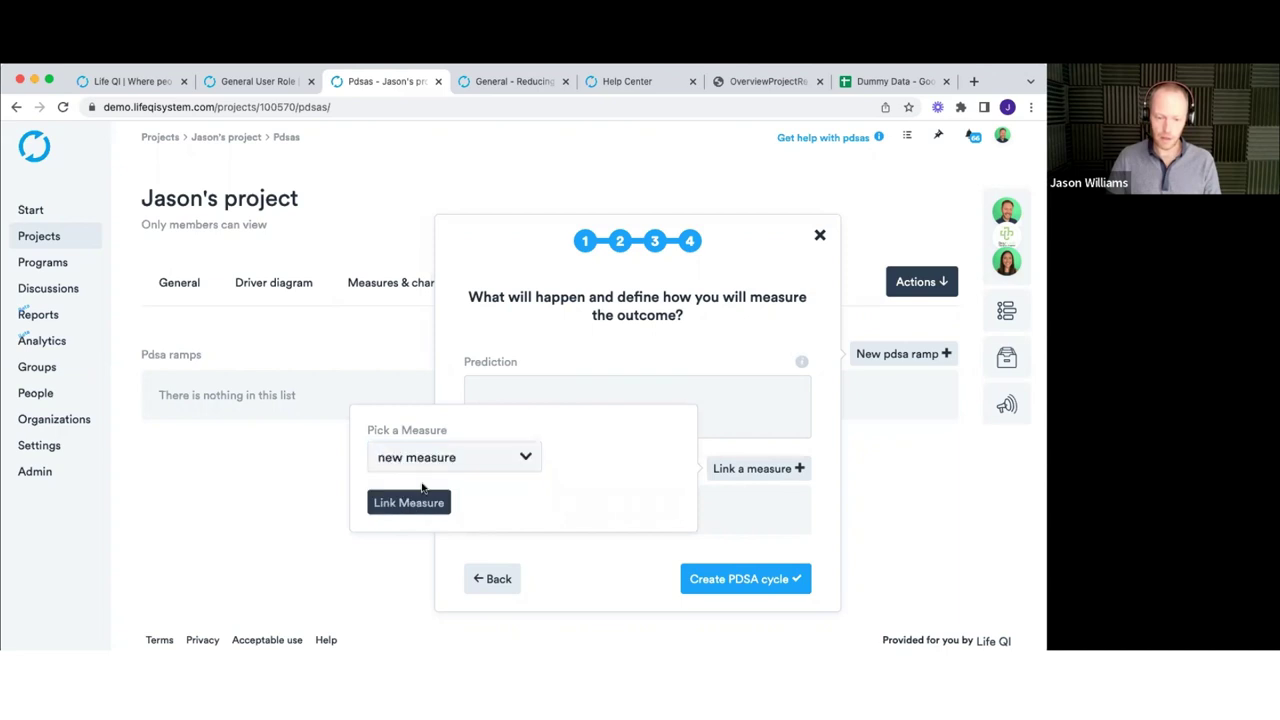
click(419, 503)
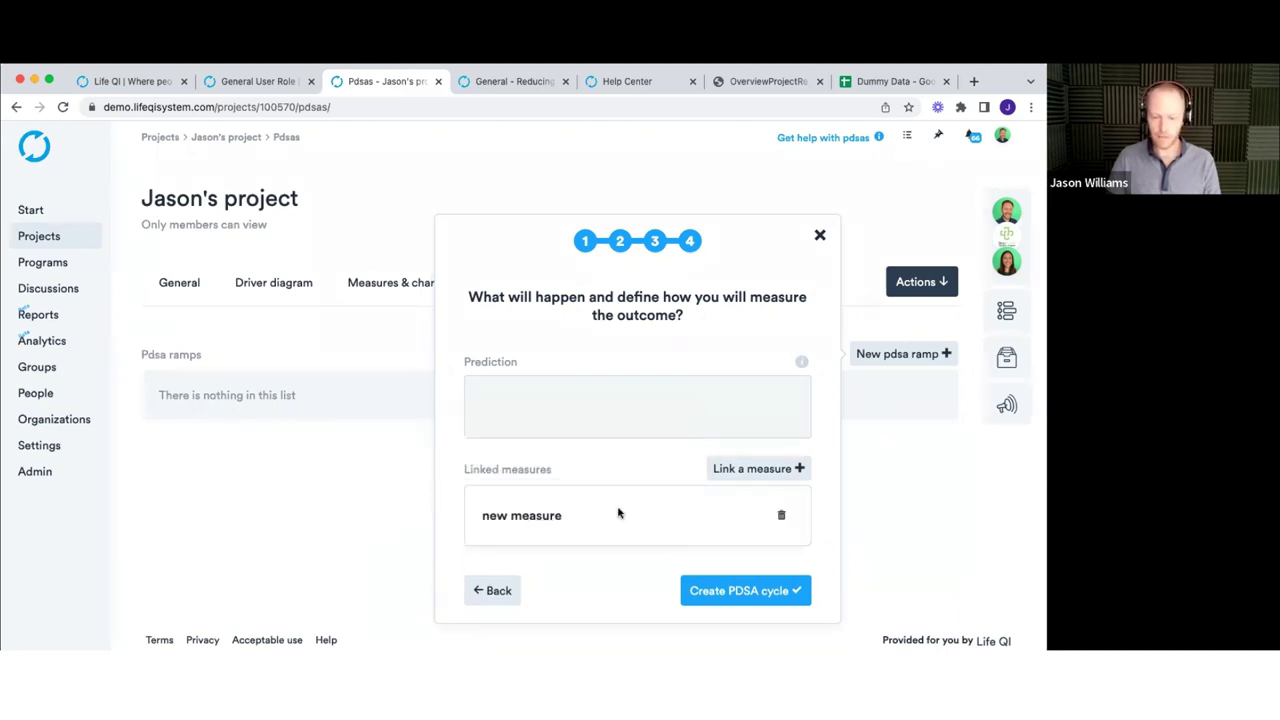
click(728, 590)
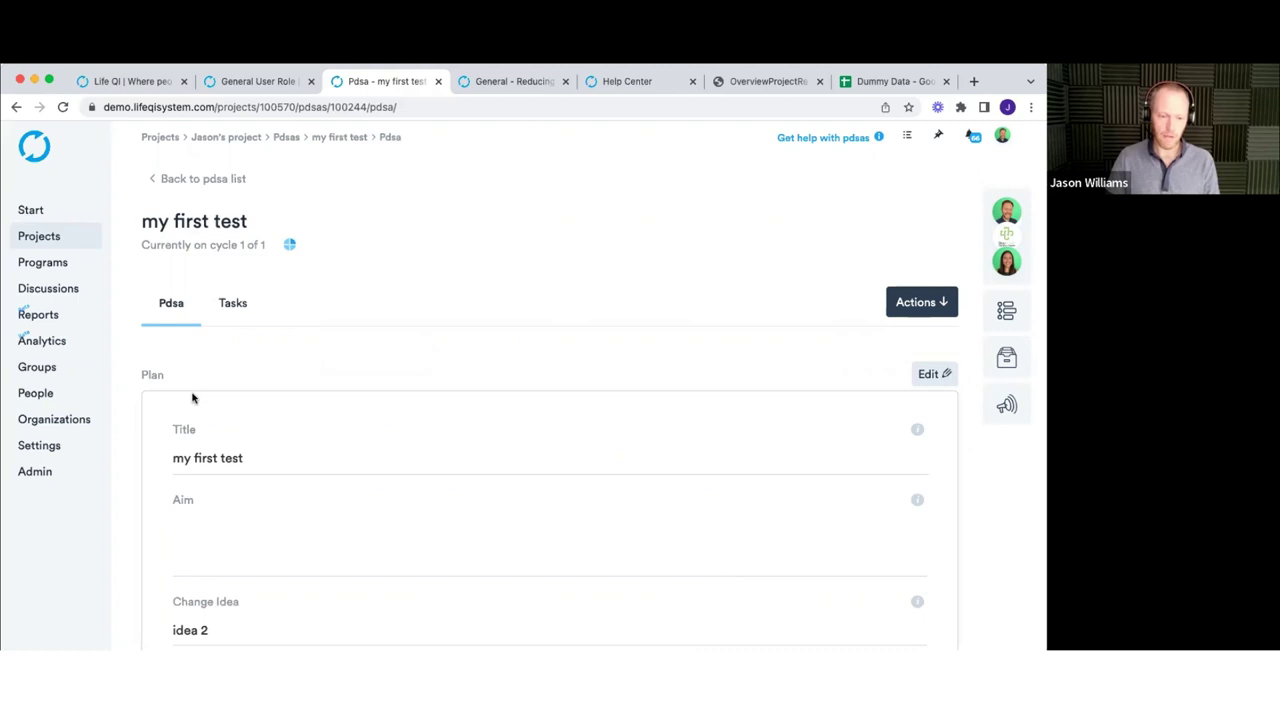
scroll(193, 396, down, 1)
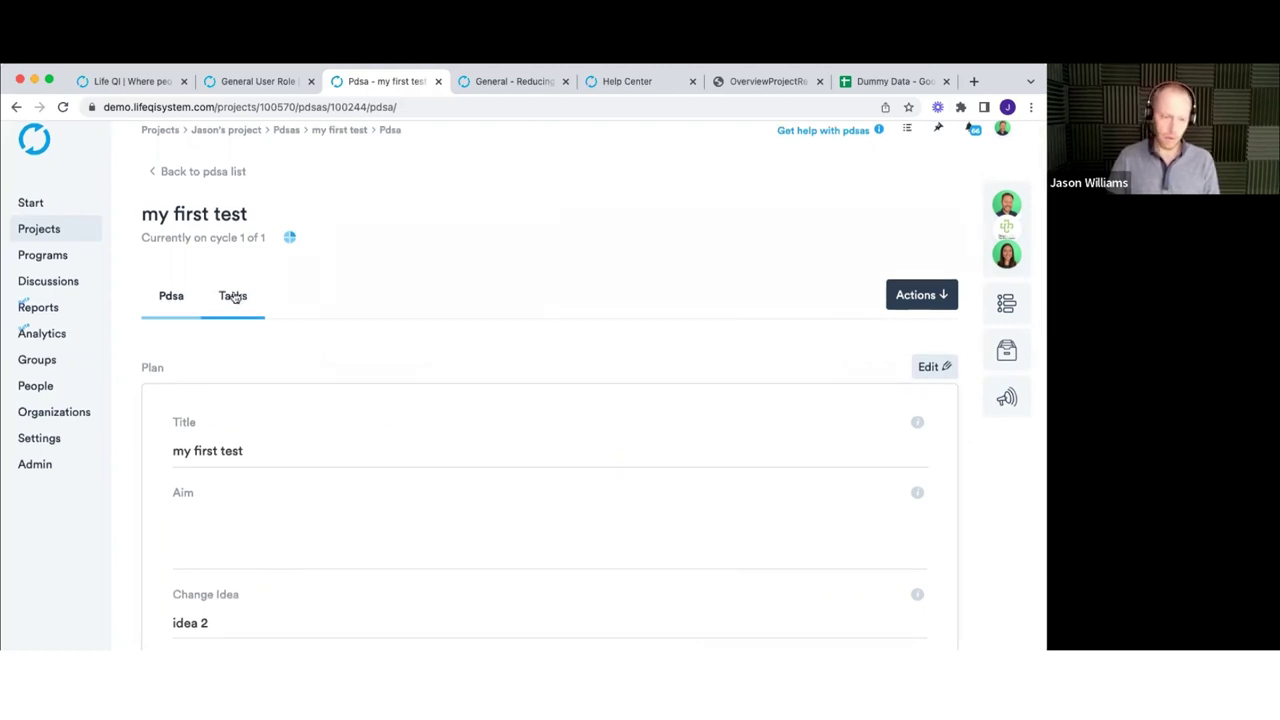
scroll(186, 366, down, 4)
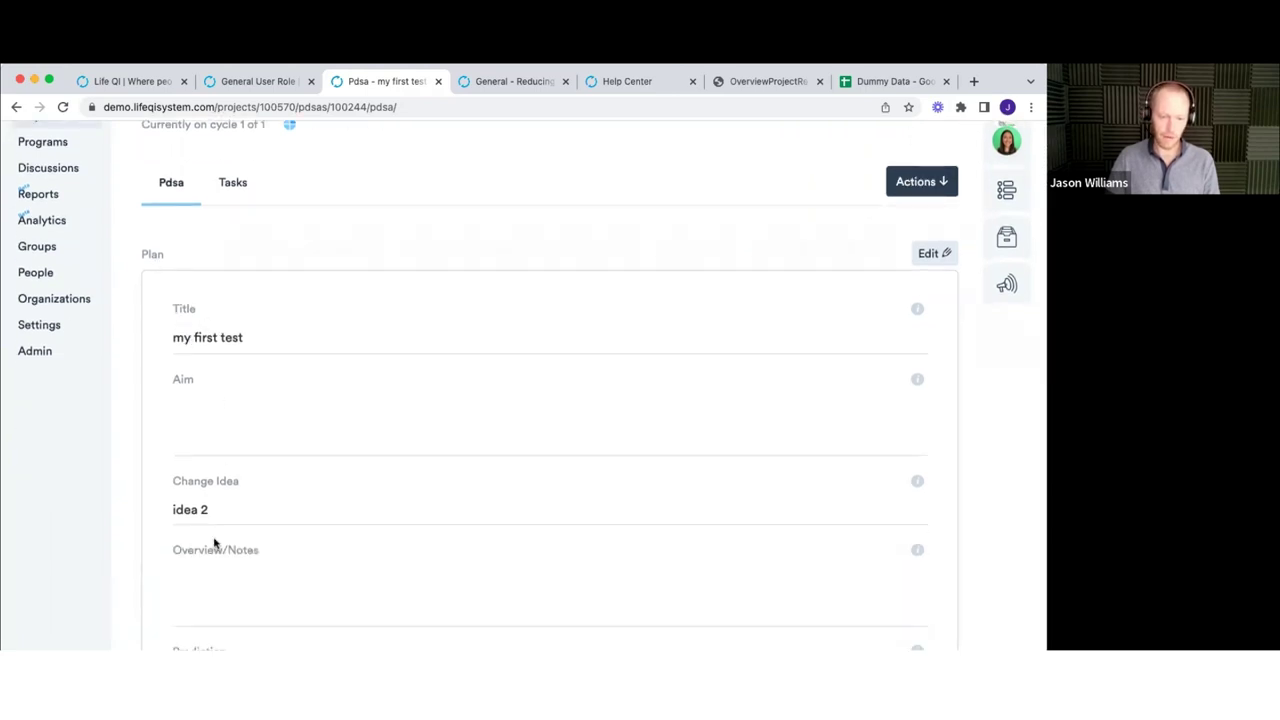
scroll(214, 542, down, 3)
scroll(215, 541, down, 10)
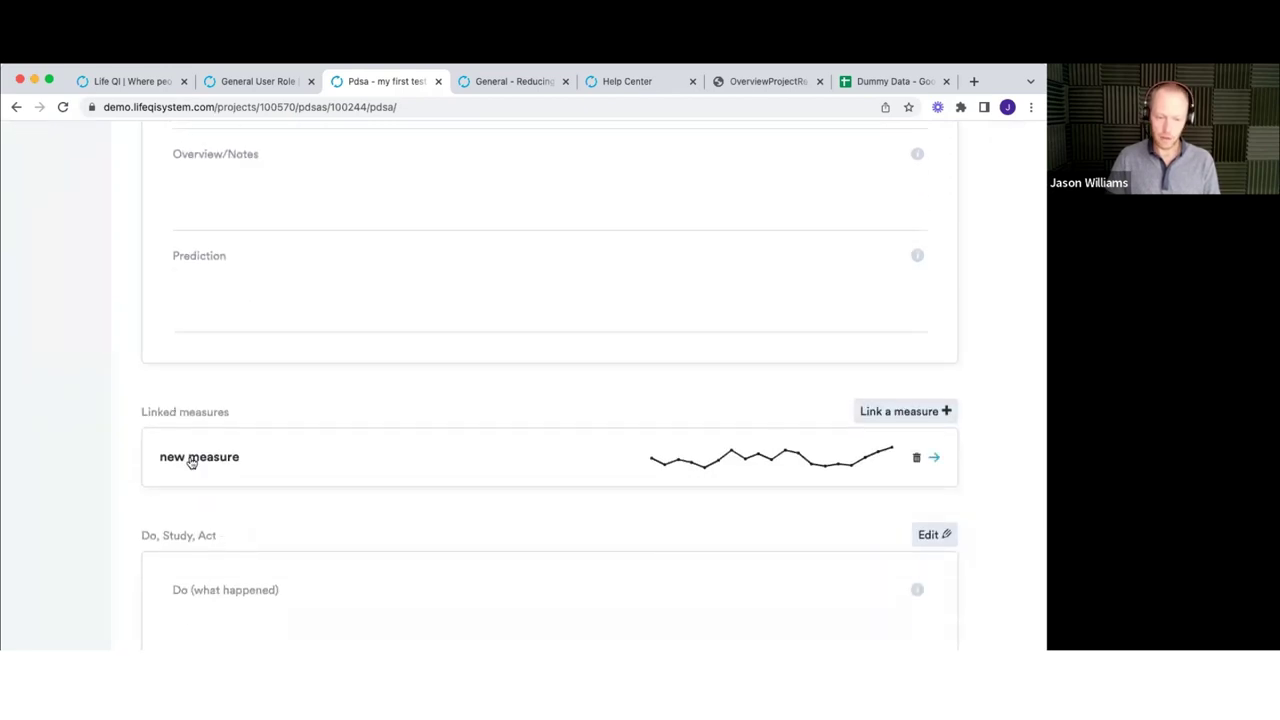
scroll(329, 477, down, 1)
scroll(329, 476, down, 9)
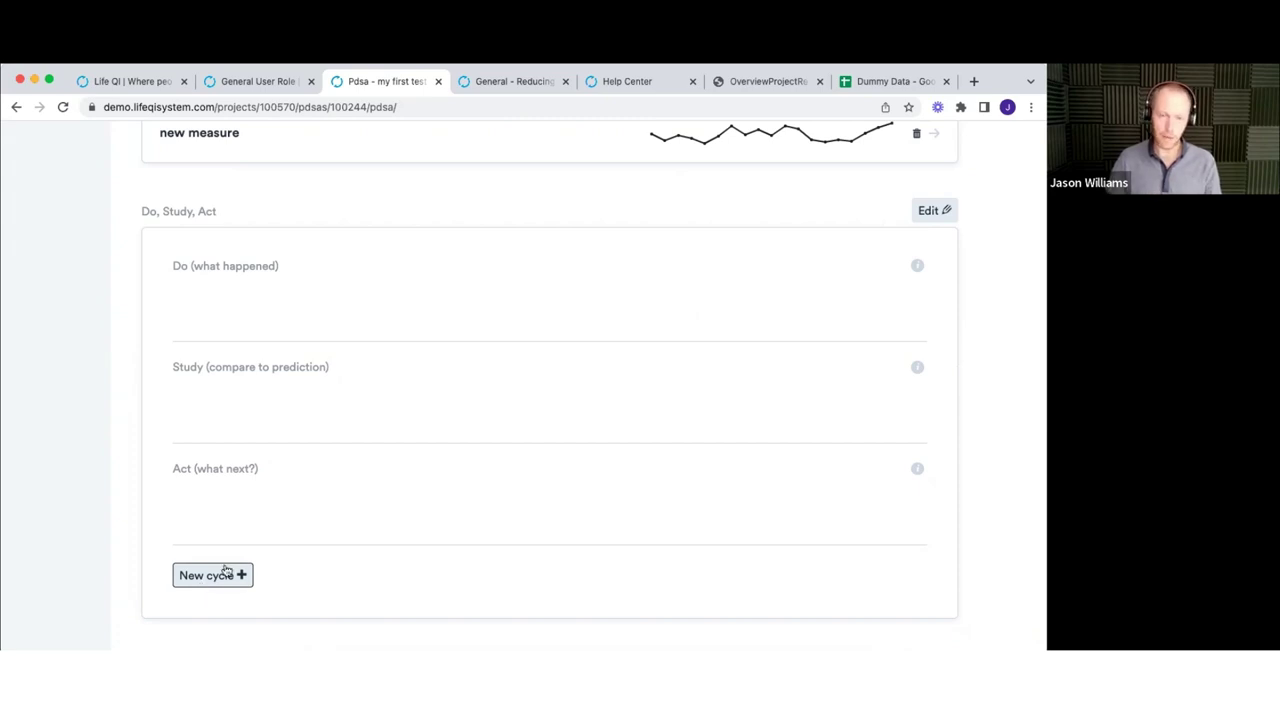
scroll(252, 497, up, 1)
scroll(252, 497, up, 5)
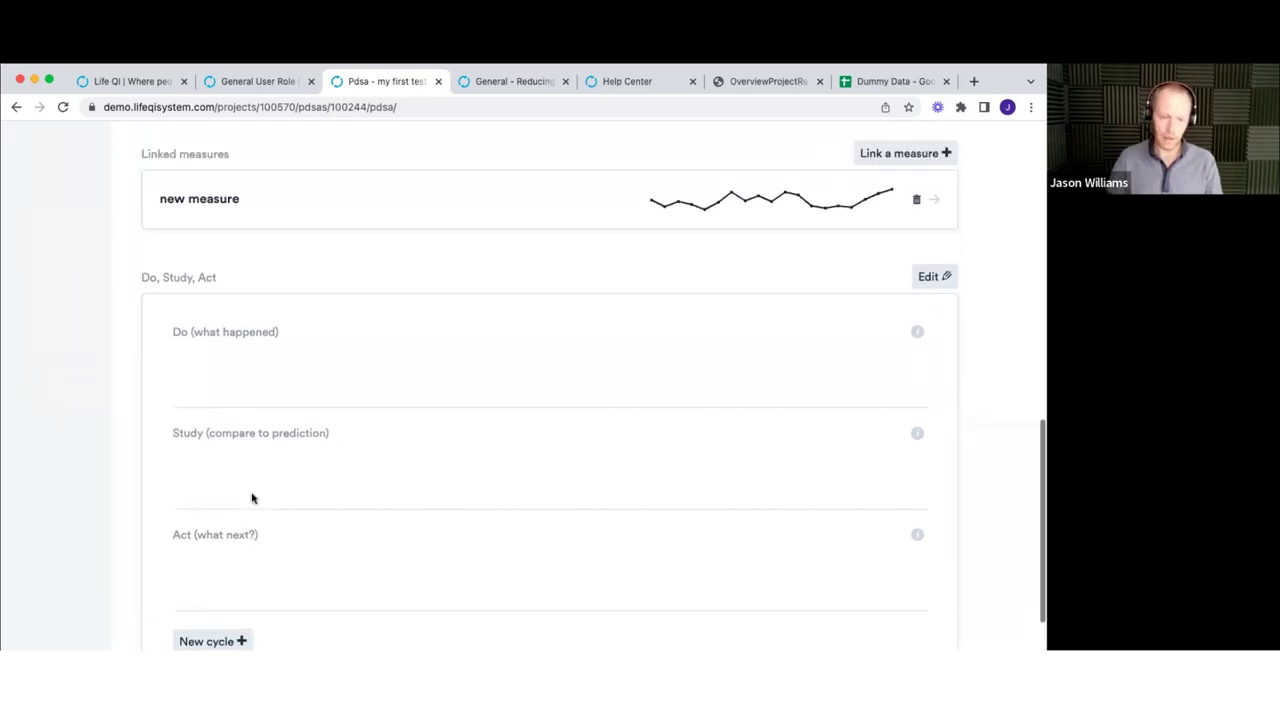
scroll(252, 497, up, 7)
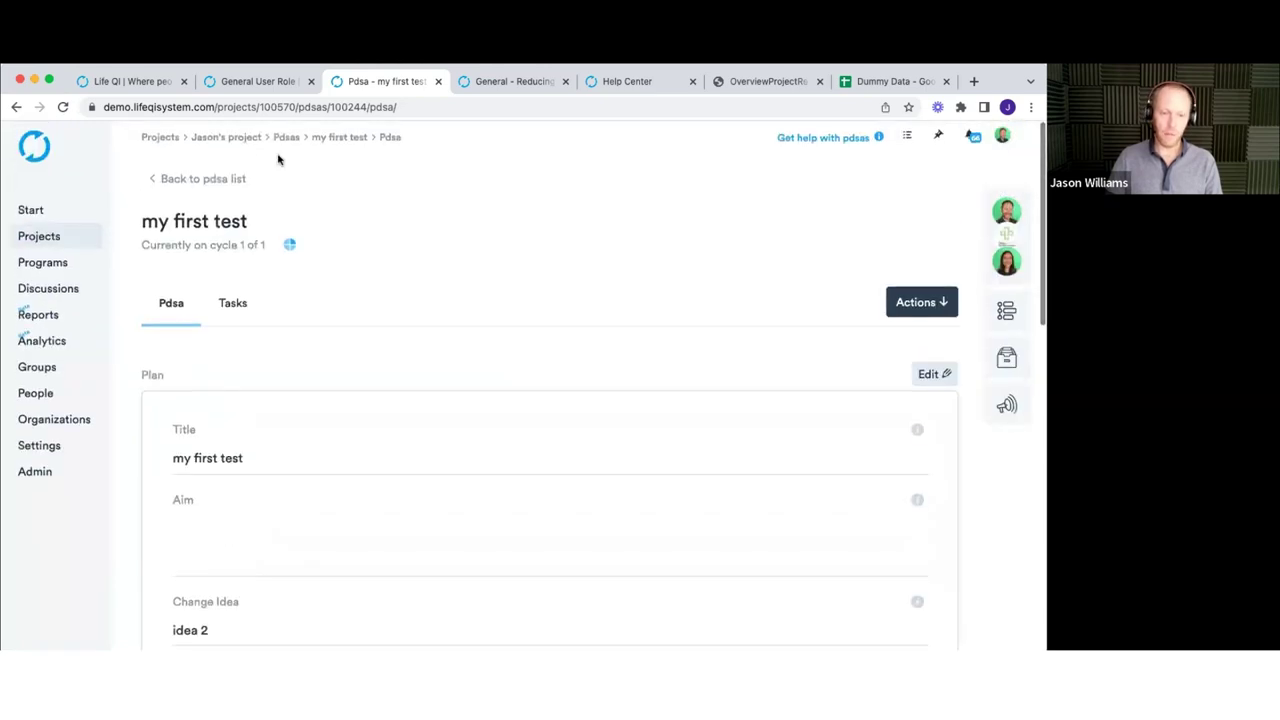
- Return to the PDSA list and open the project's Discuss tab, which has no discussions
click(210, 181)
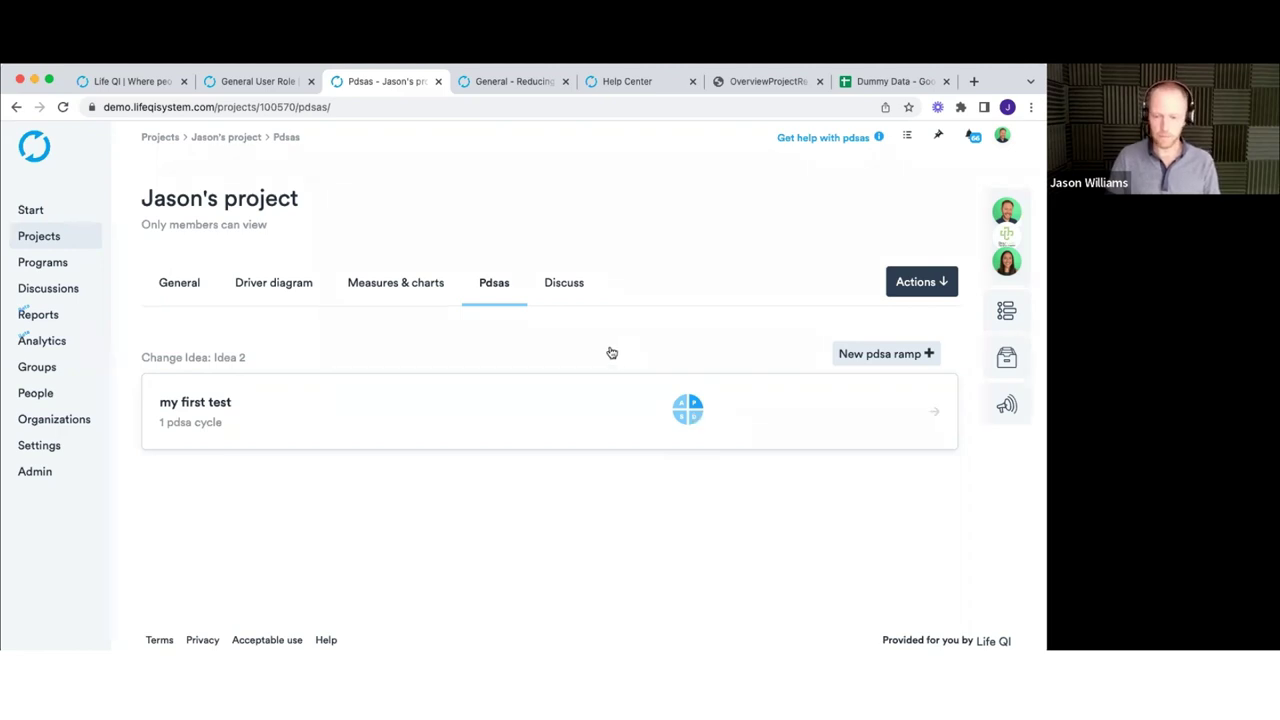
click(290, 283)
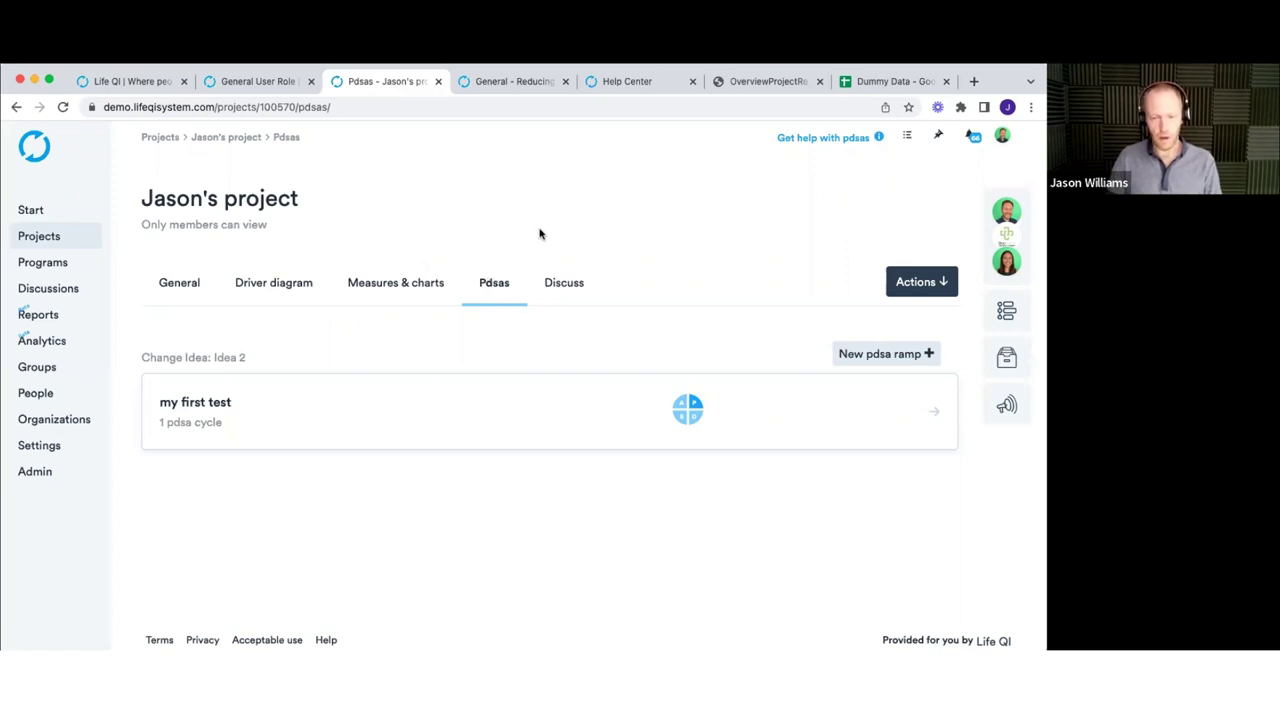
click(573, 289)
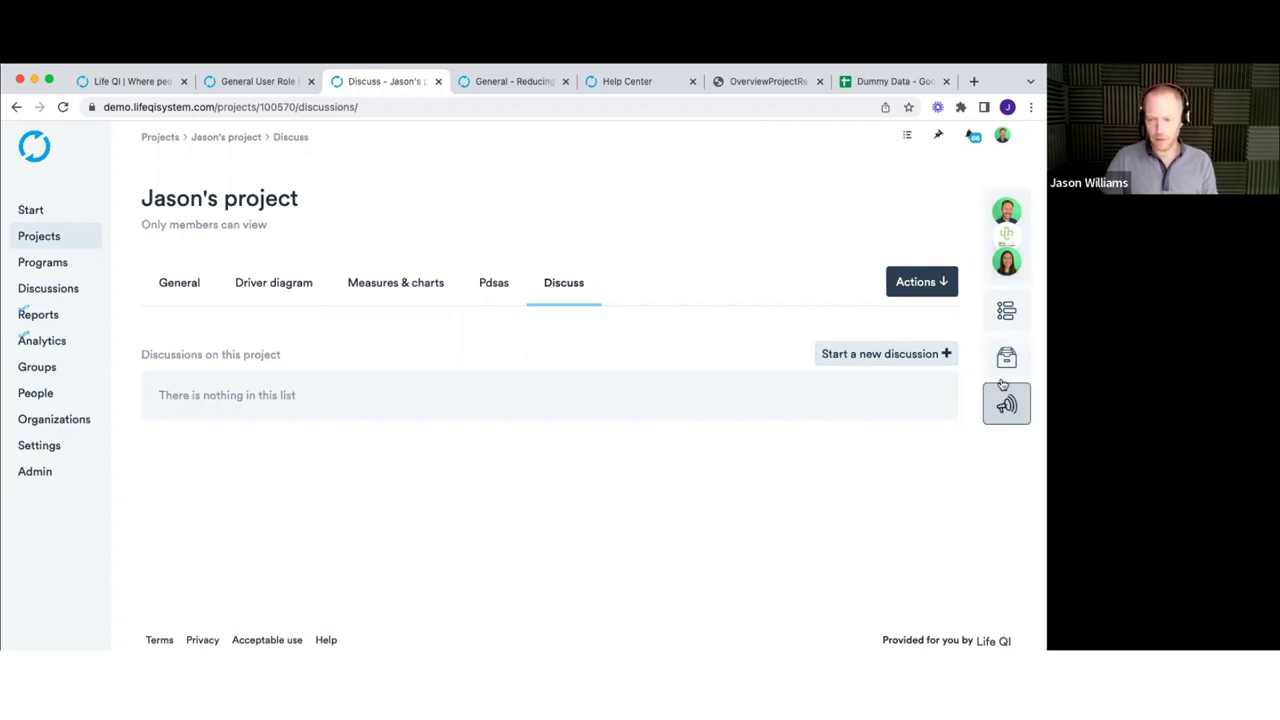
- Open the Members panel showing the lead user, pending sponsor and lead organisation
click(1004, 237)
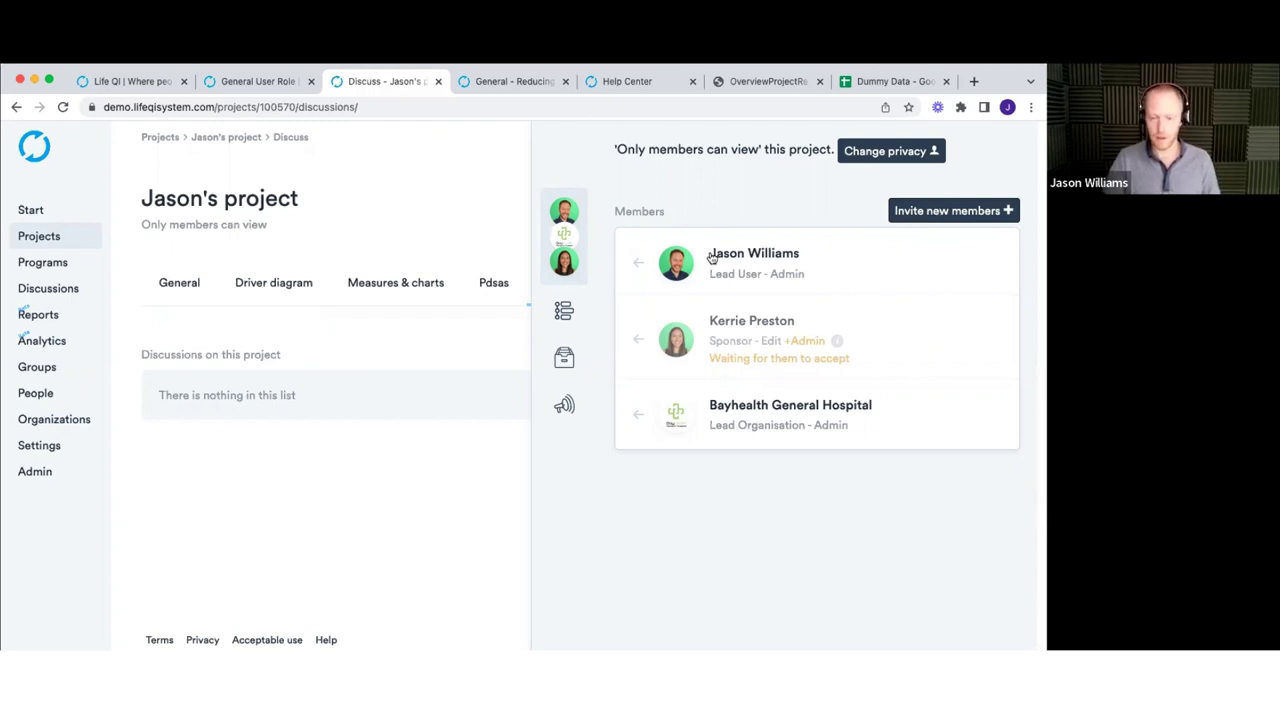
- Open the project timeline and review its seven events through the 'my first test' PDSA
click(570, 310)
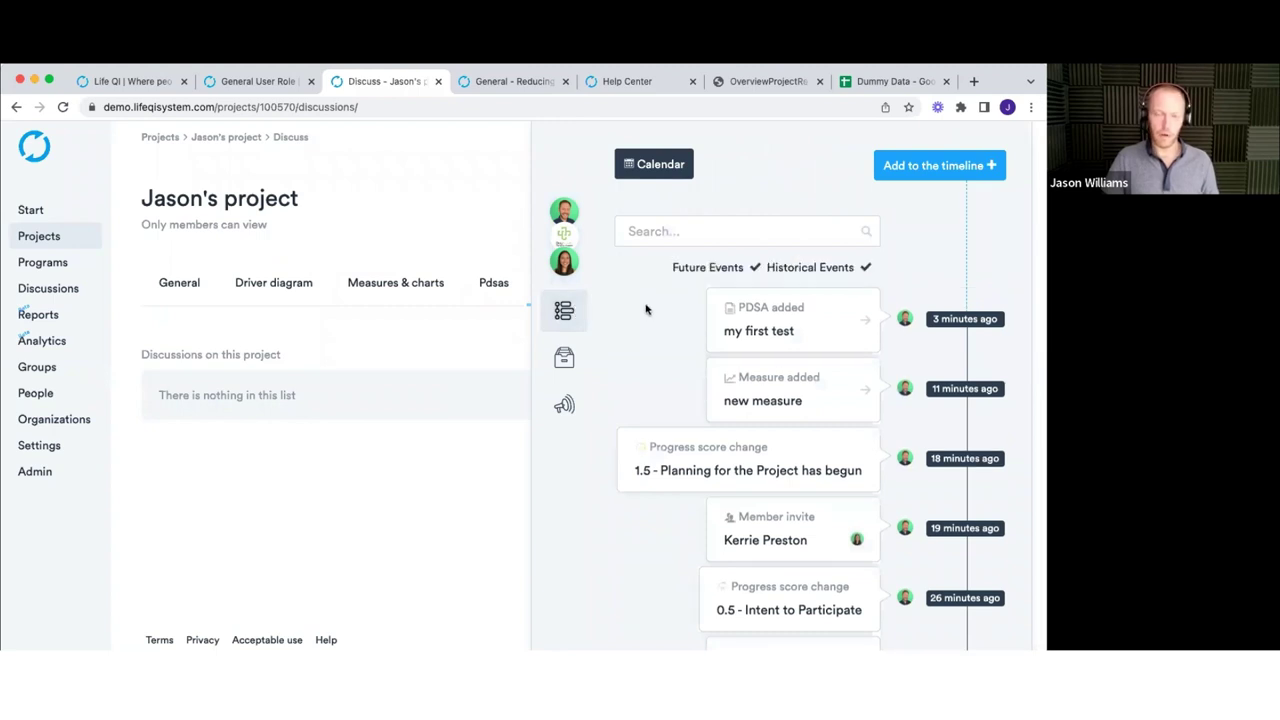
scroll(694, 348, down, 3)
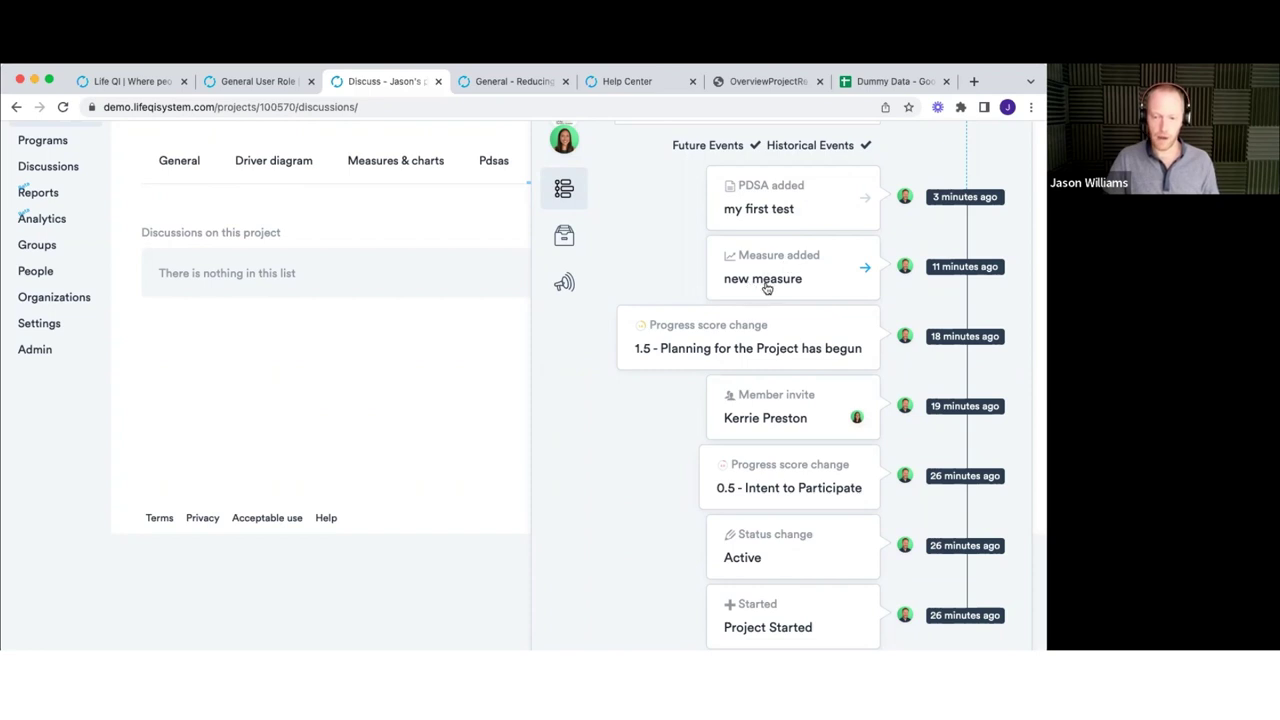
scroll(785, 362, down, 1)
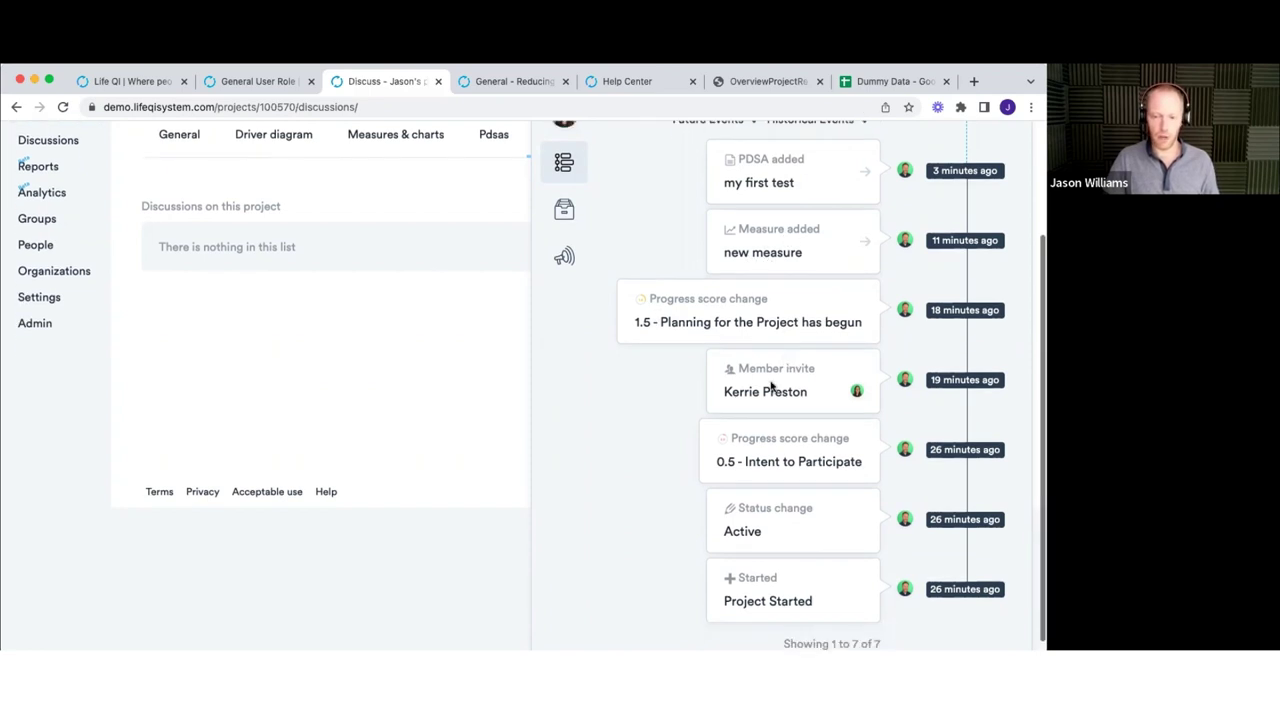
scroll(768, 403, up, 2)
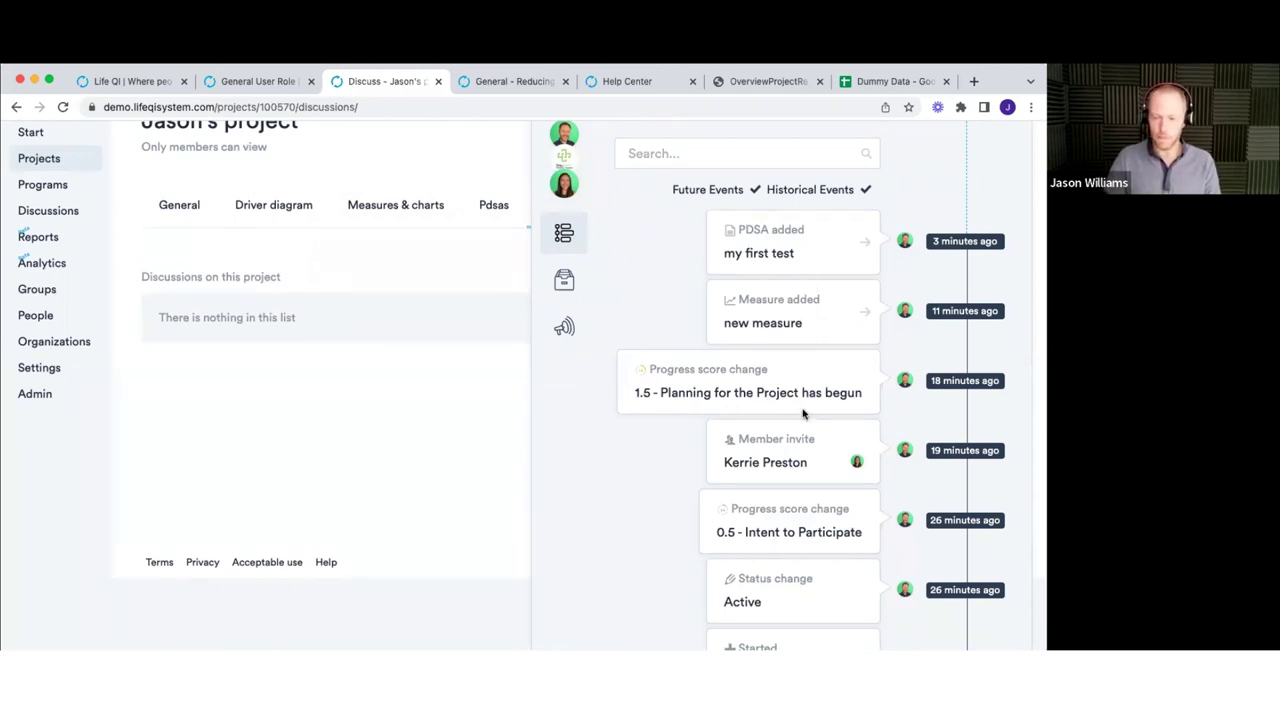
scroll(803, 413, up, 2)
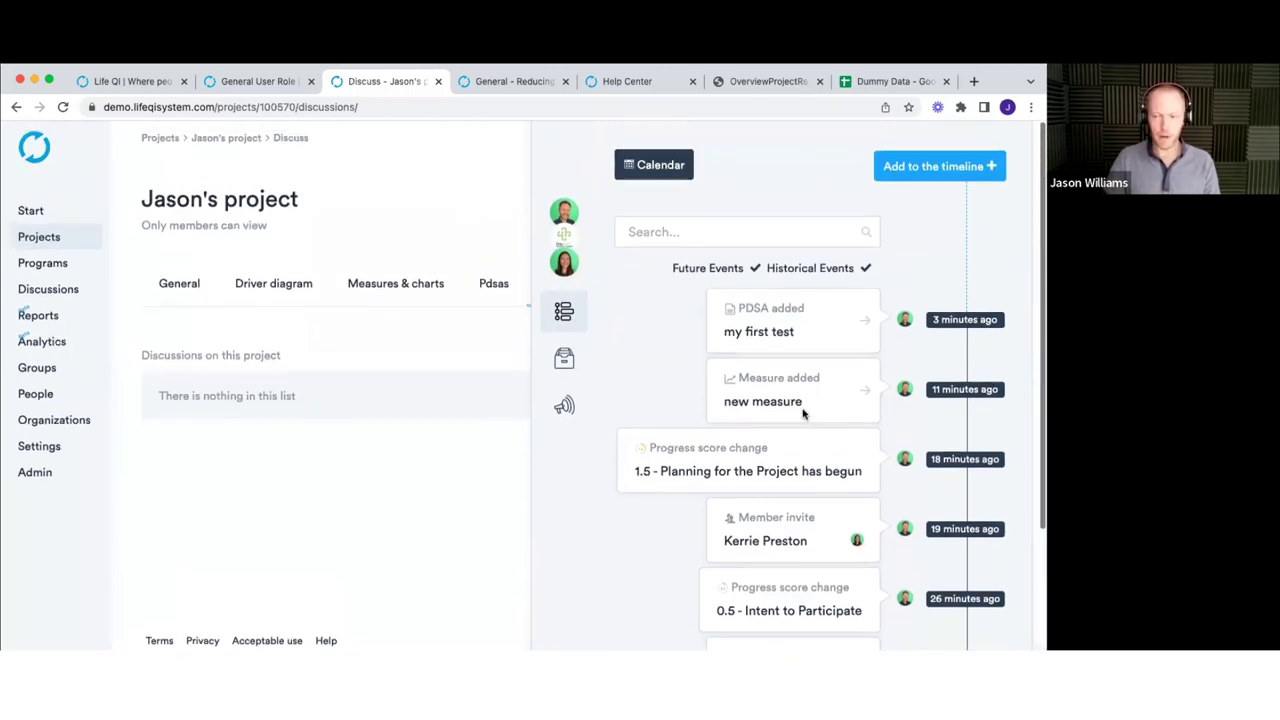
click(935, 170)
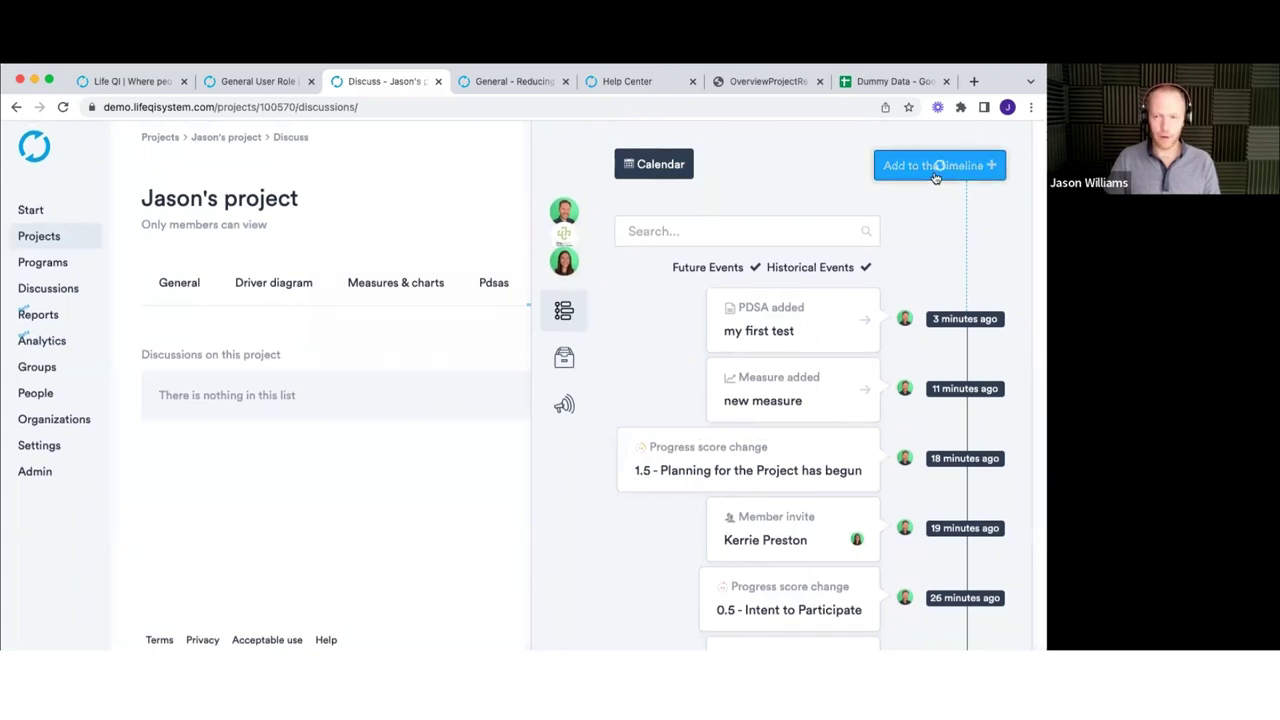
click(653, 258)
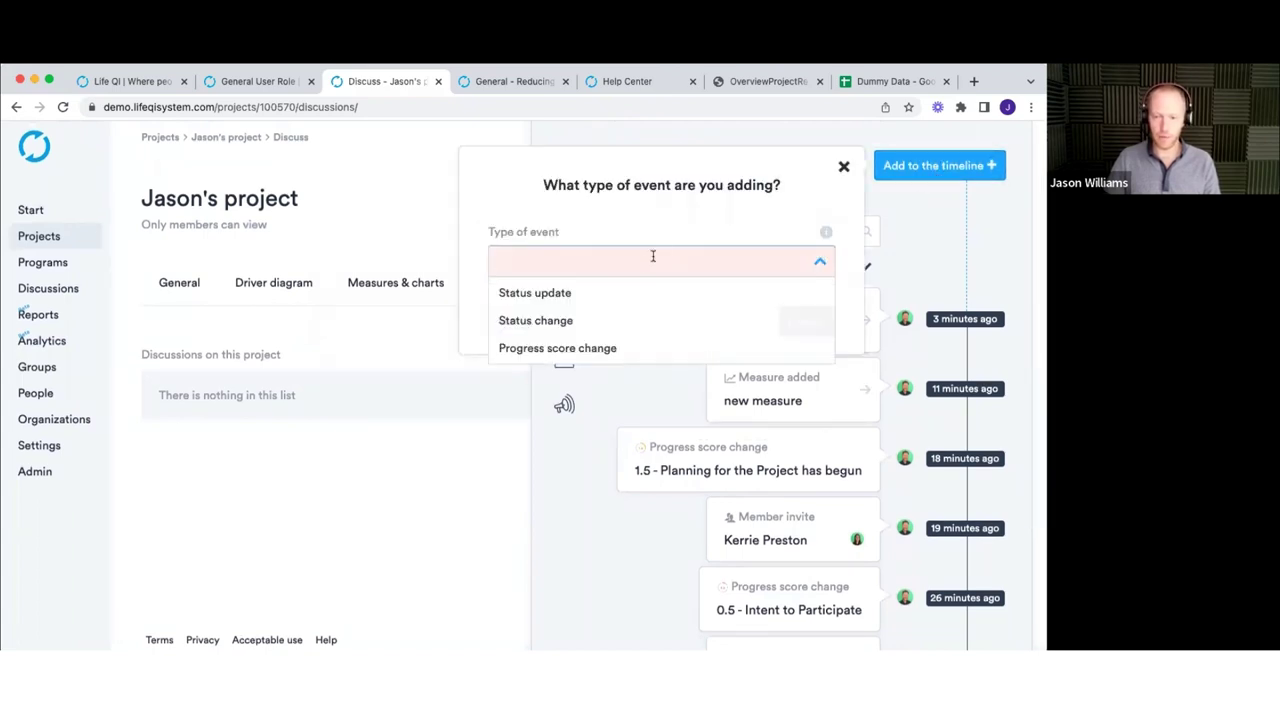
click(575, 295)
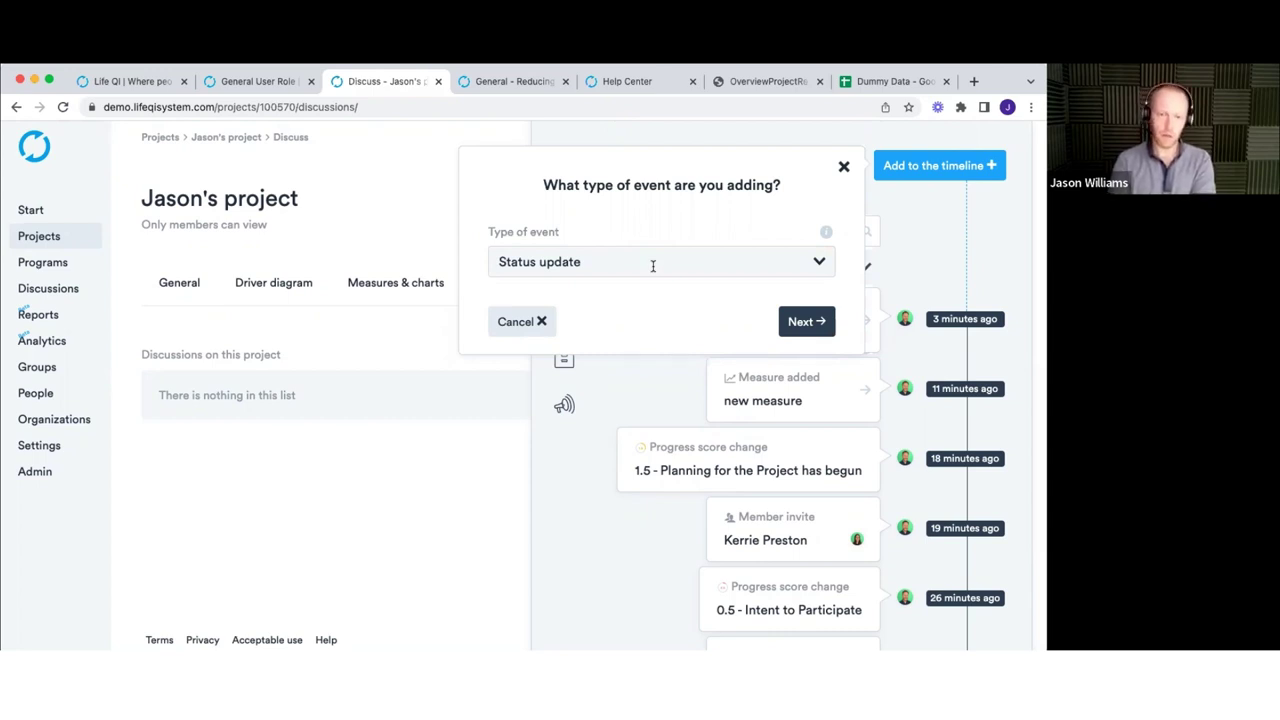
click(843, 167)
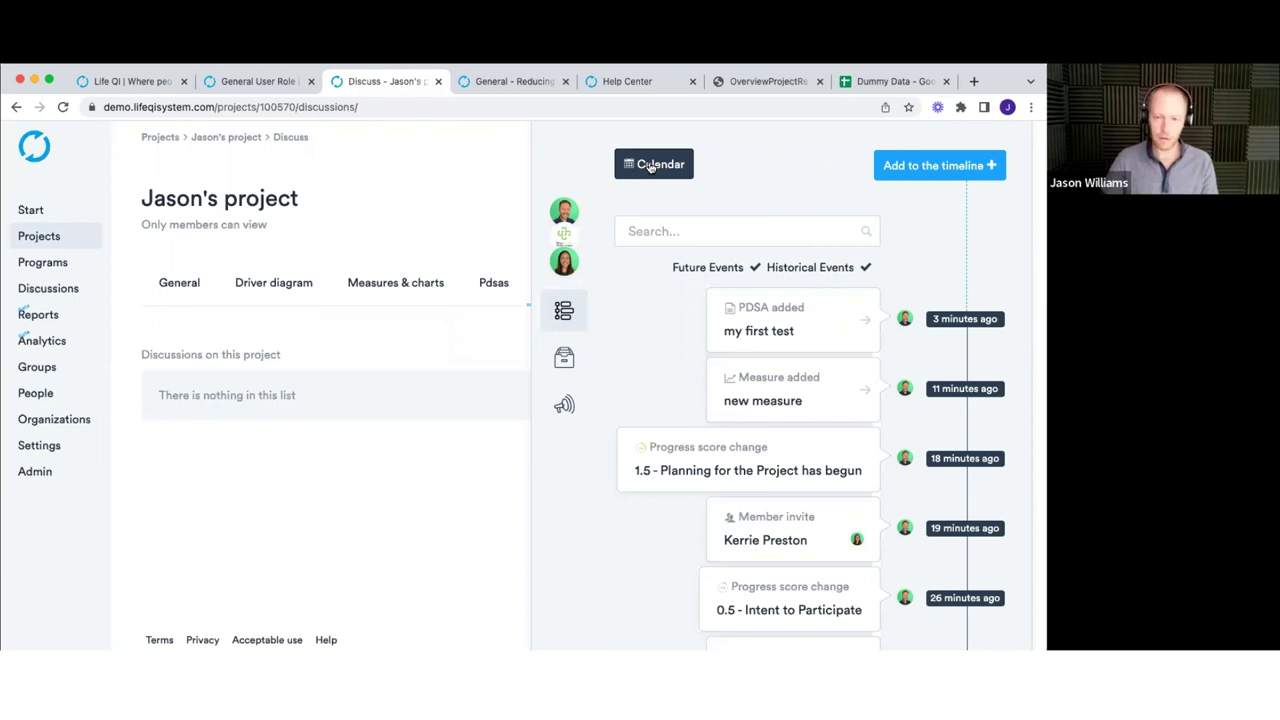
- Open the project's Files panel, whose folder contents are still empty
scroll(778, 378, down, 1)
scroll(778, 378, up, 1)
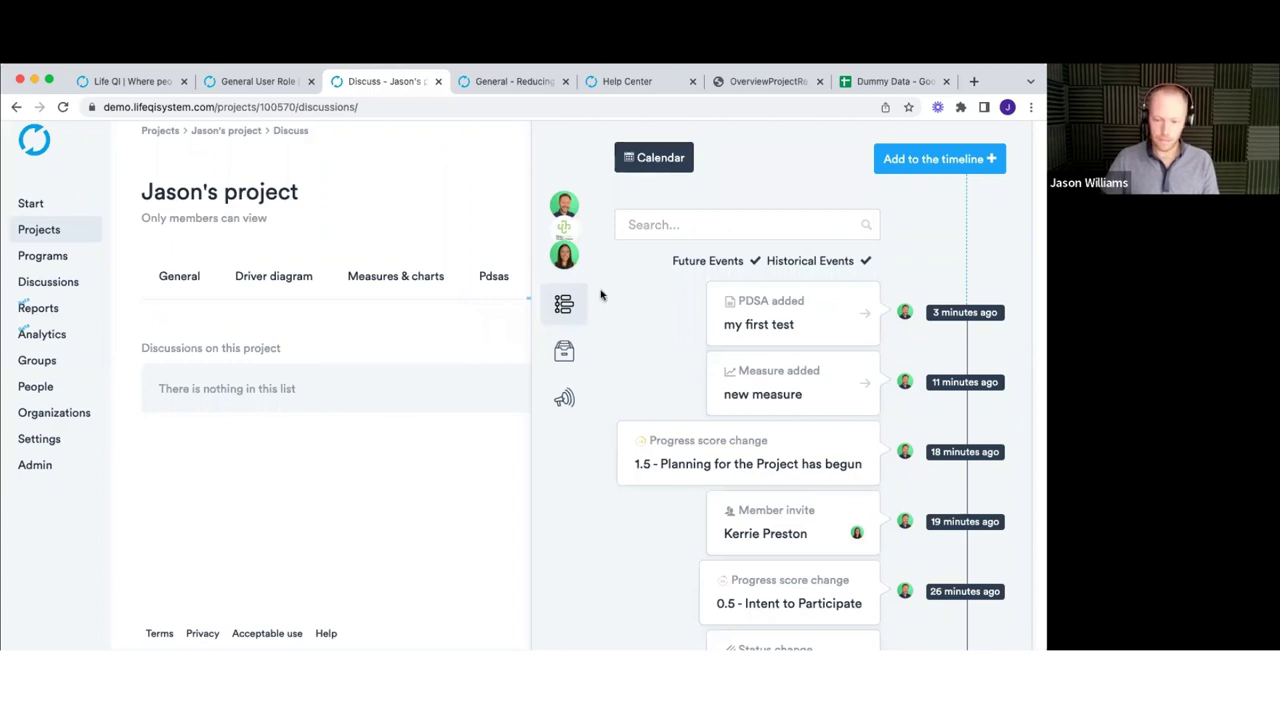
click(575, 360)
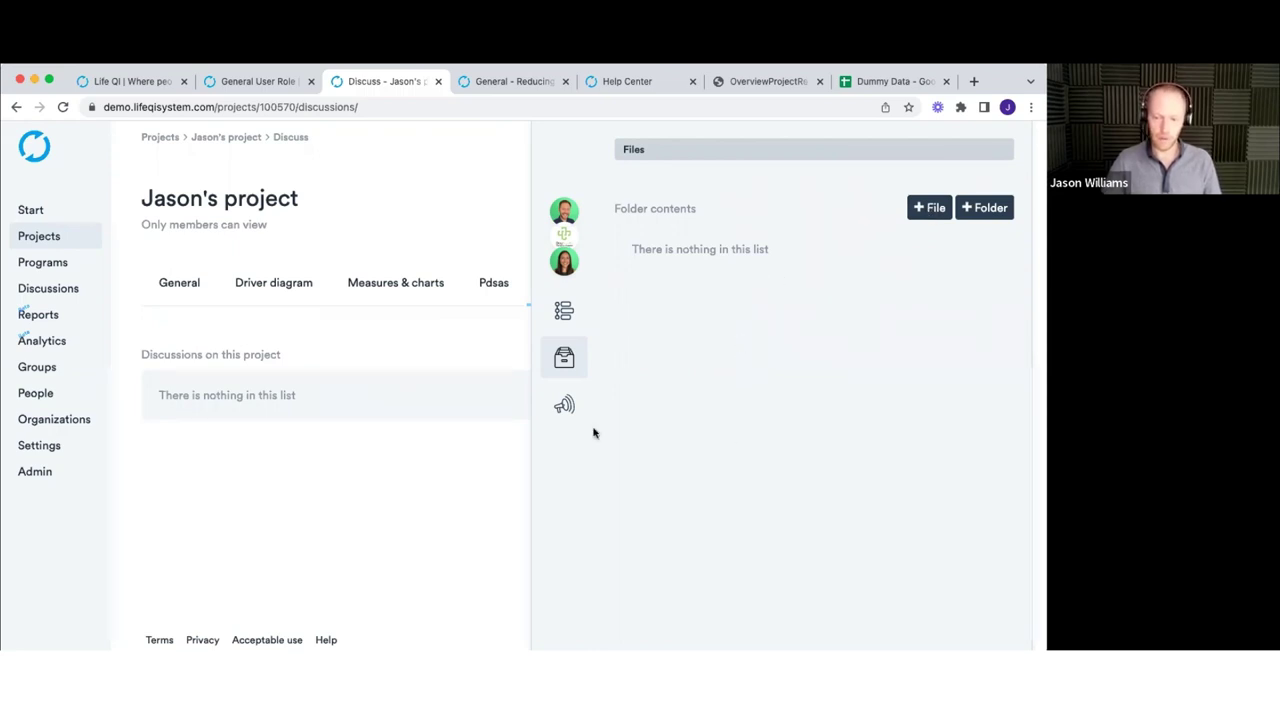
- Open the Notify project team panel, then dismiss it to return to the empty Discuss list
click(567, 410)
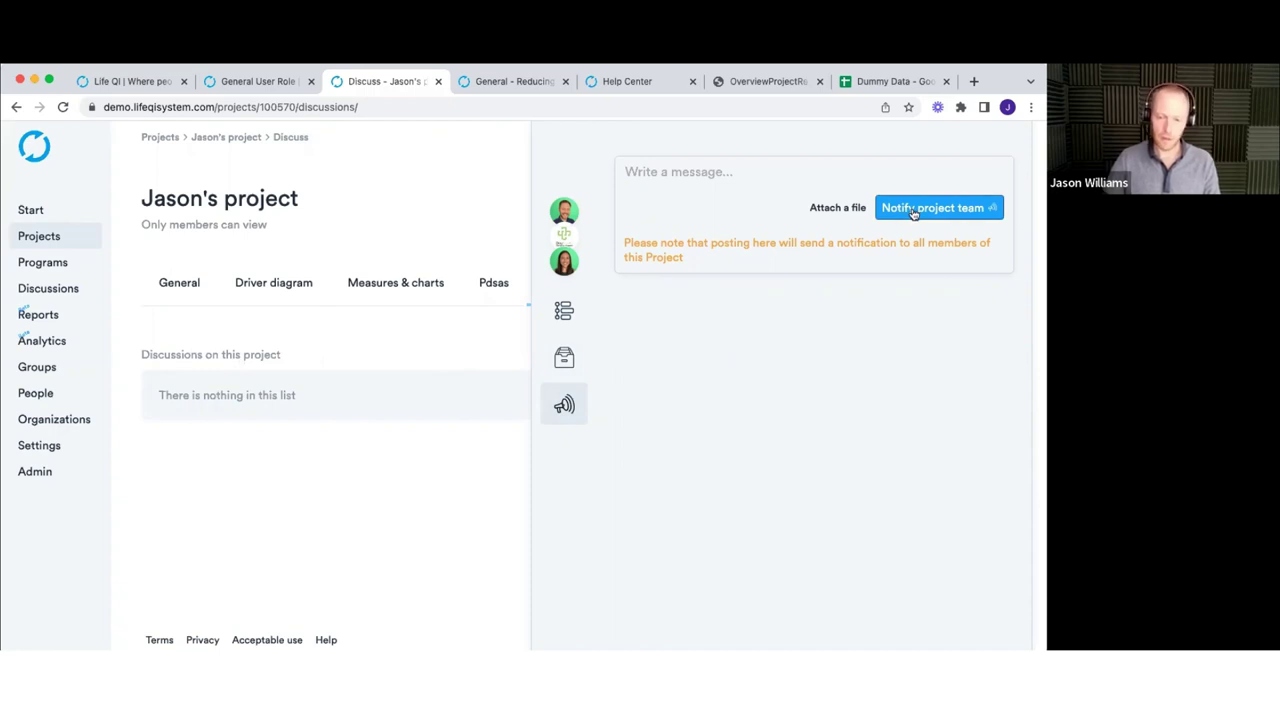
click(465, 222)
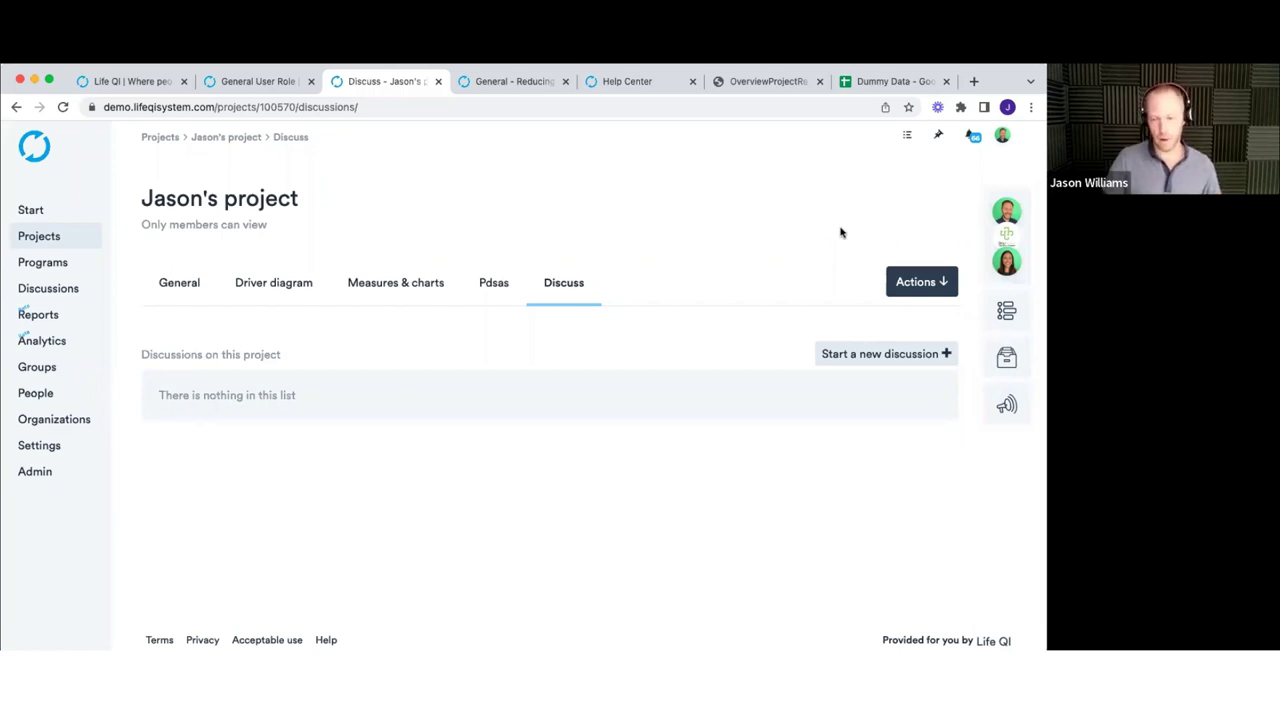
- Browse the project's report templates from the Actions menu, then close the Project reports list
click(913, 284)
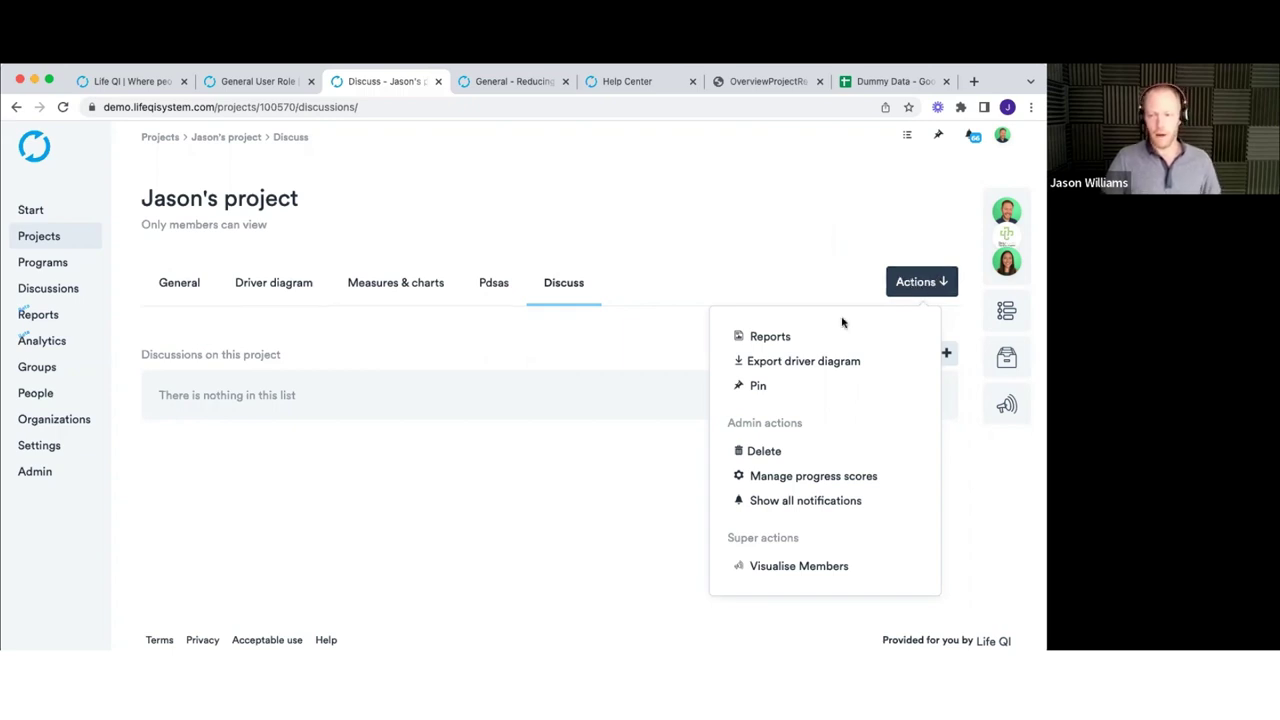
click(775, 338)
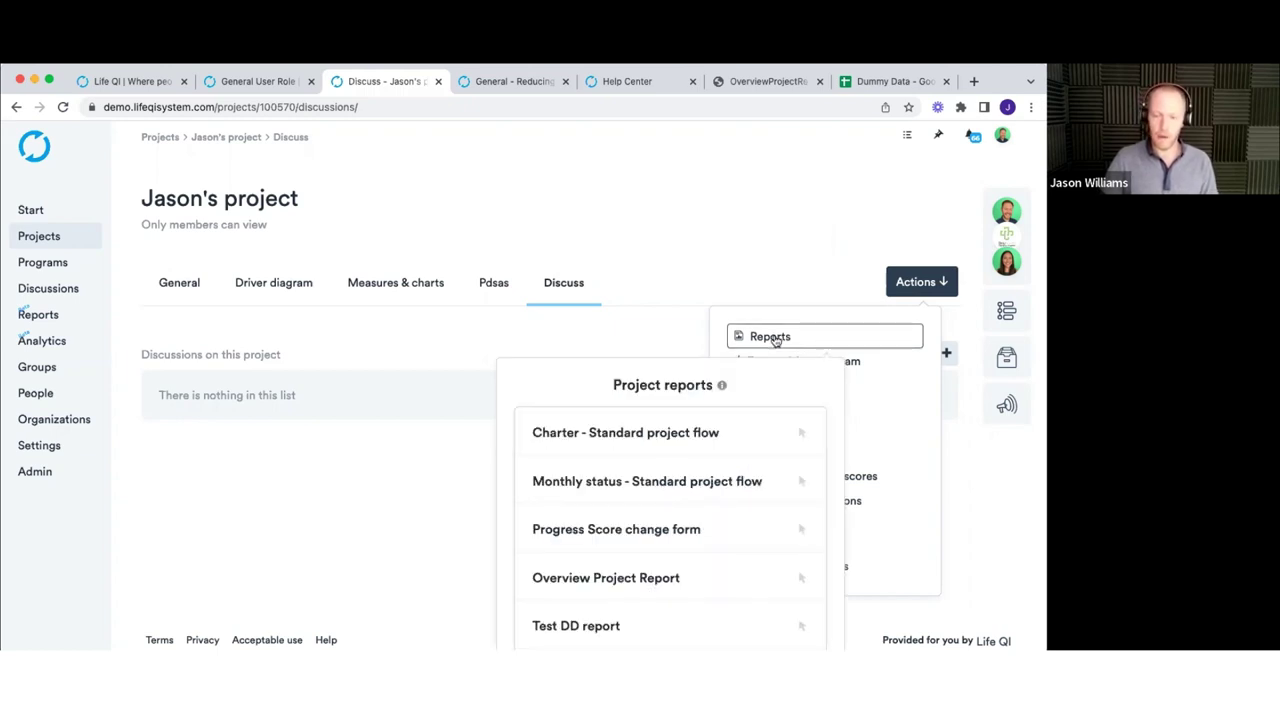
scroll(747, 355, down, 2)
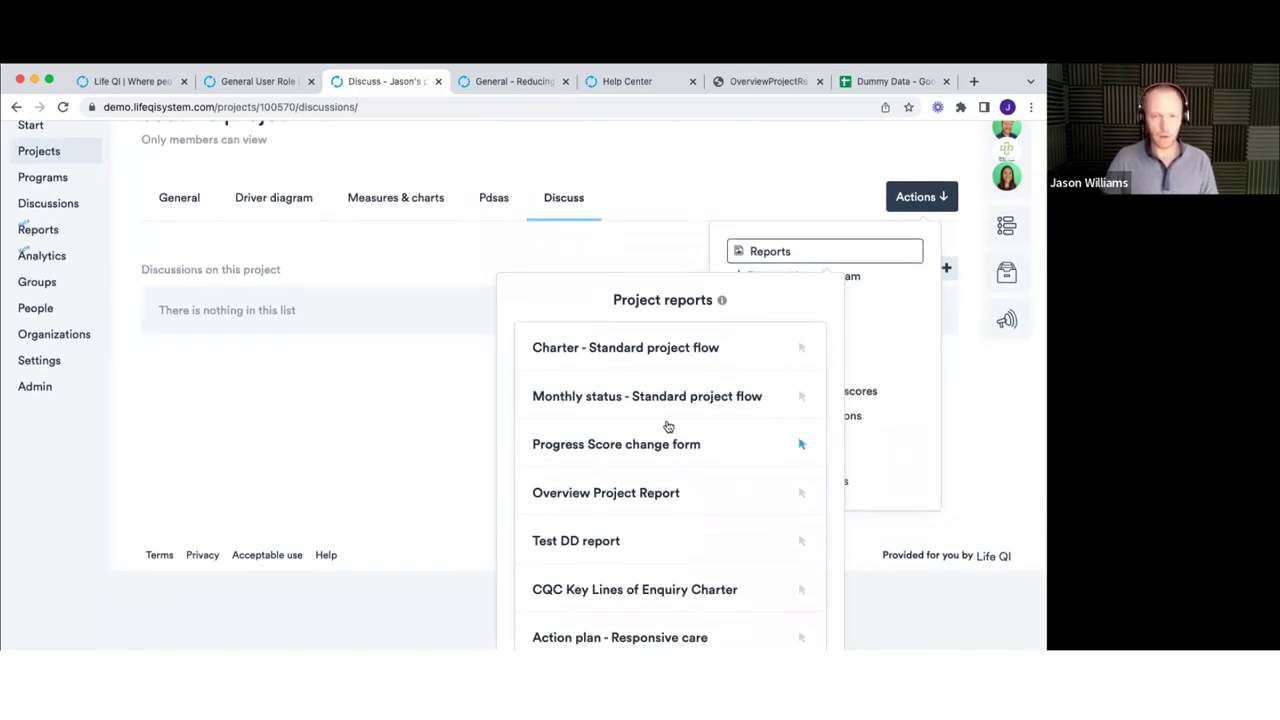
scroll(668, 427, down, 1)
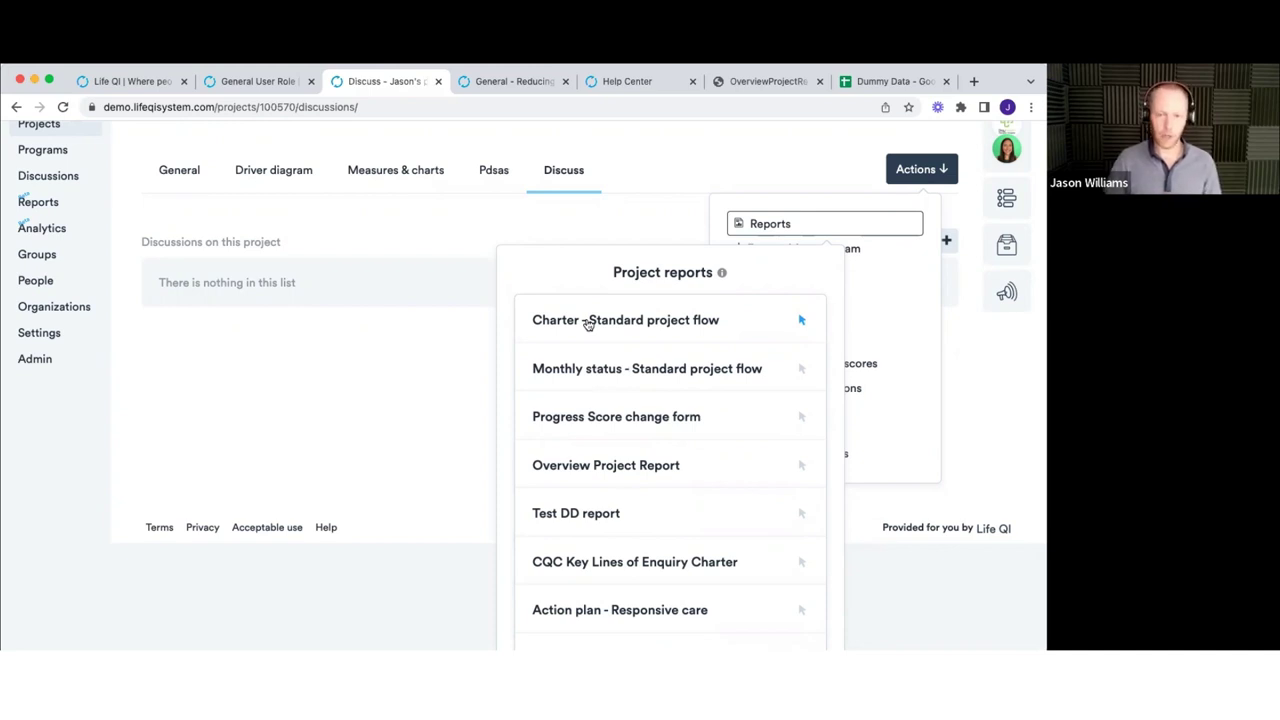
click(643, 142)
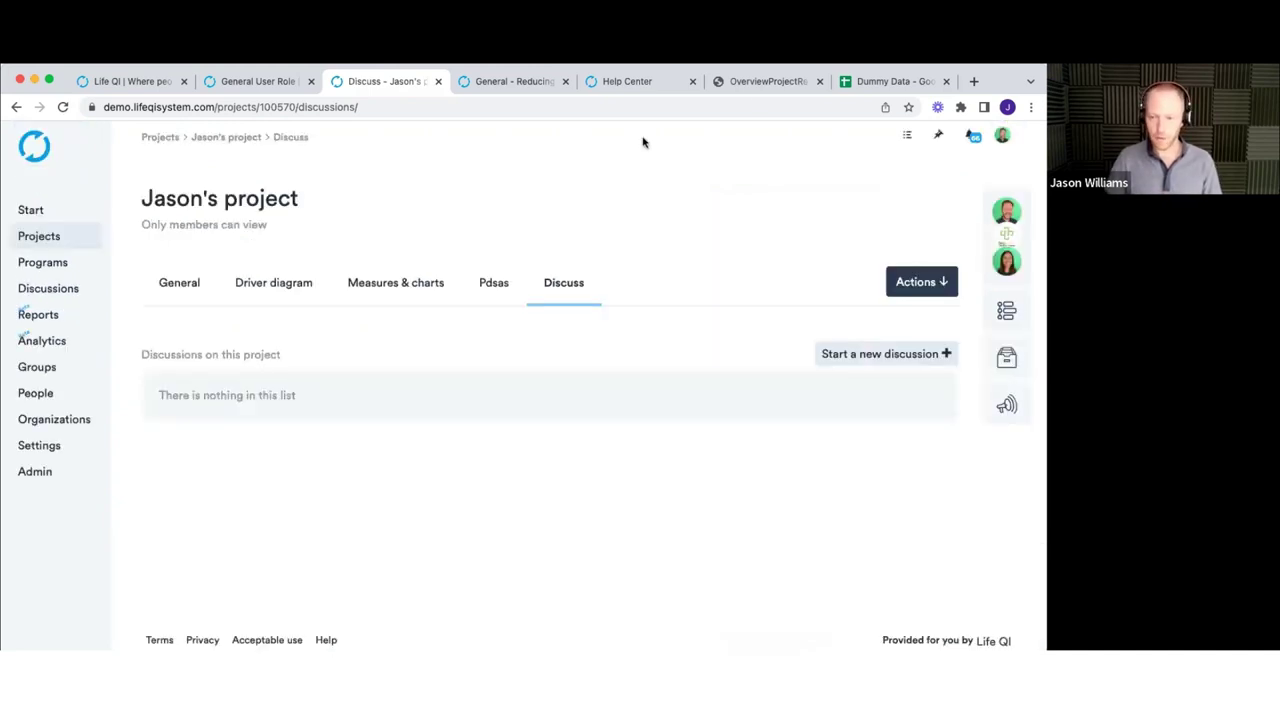
click(752, 85)
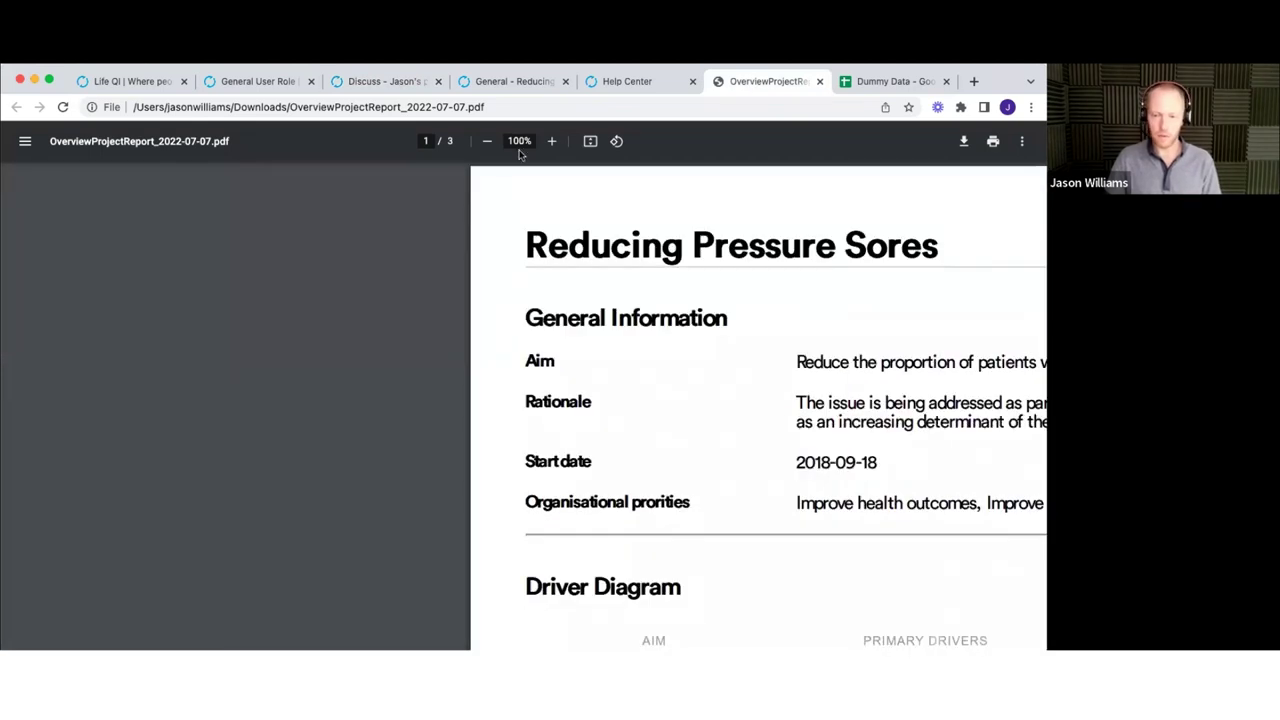
click(488, 142)
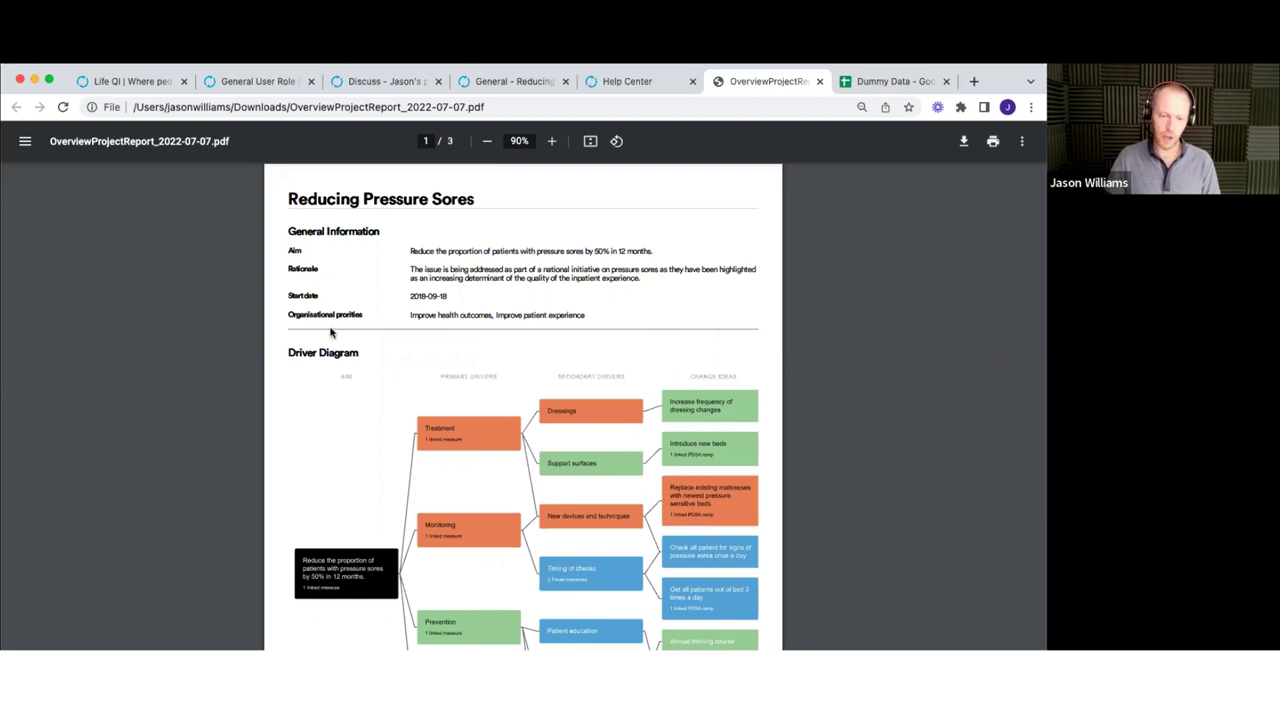
scroll(389, 352, down, 3)
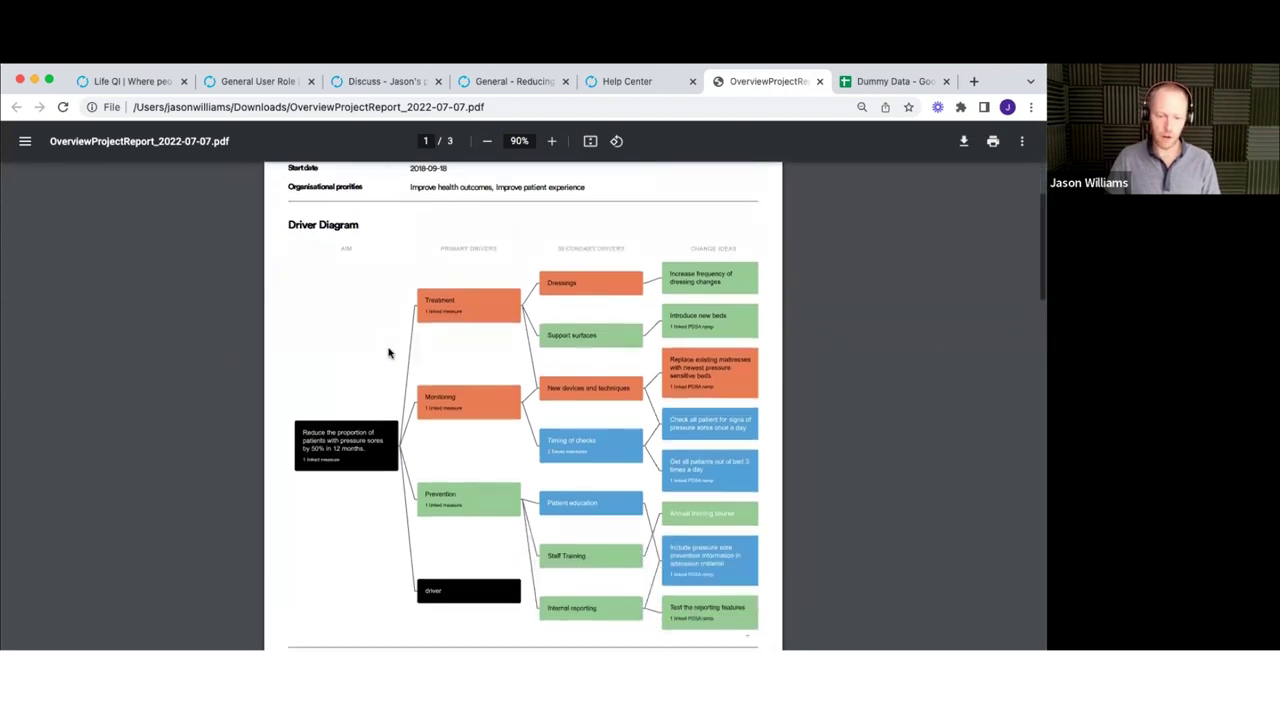
scroll(389, 352, down, 6)
scroll(389, 352, down, 2)
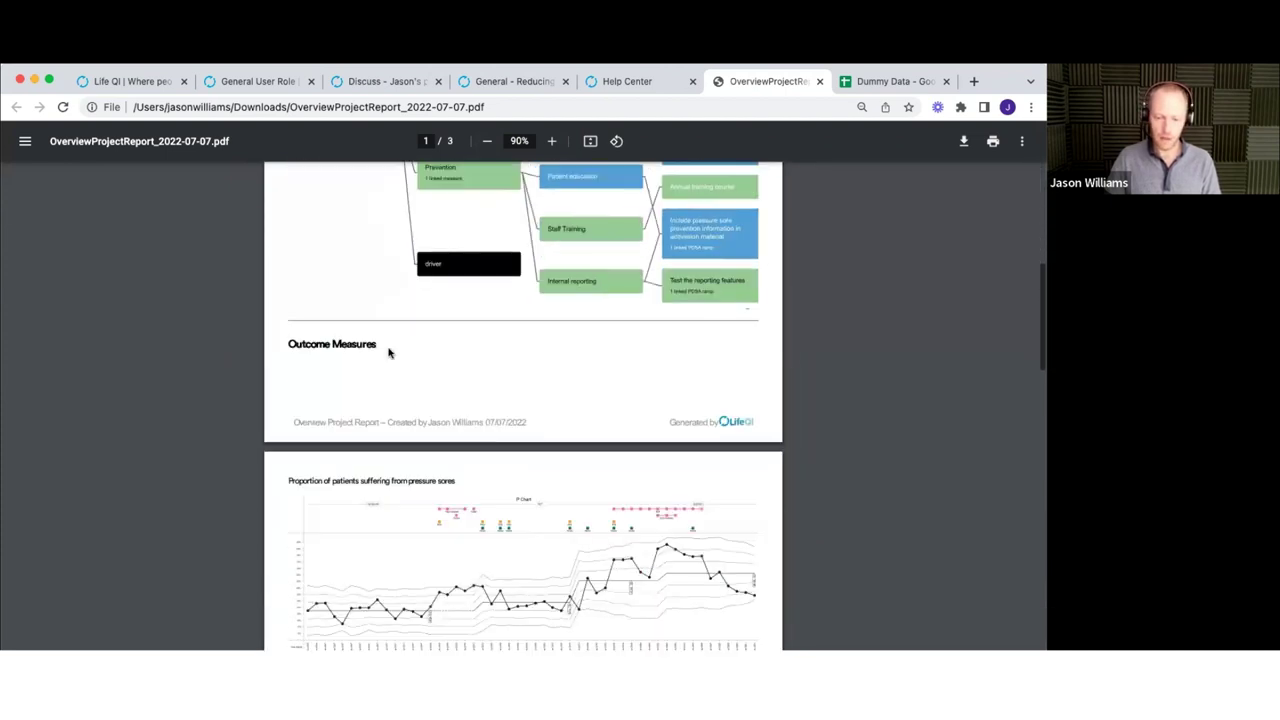
scroll(389, 352, up, 1)
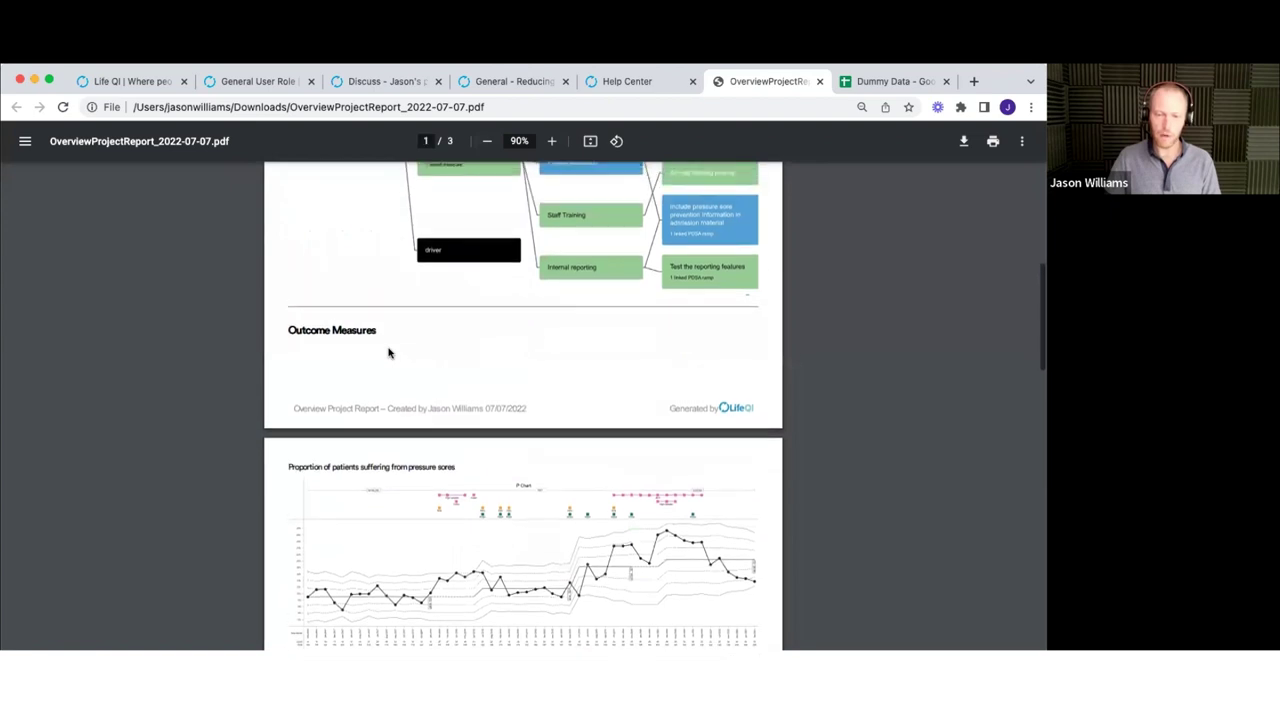
click(354, 83)
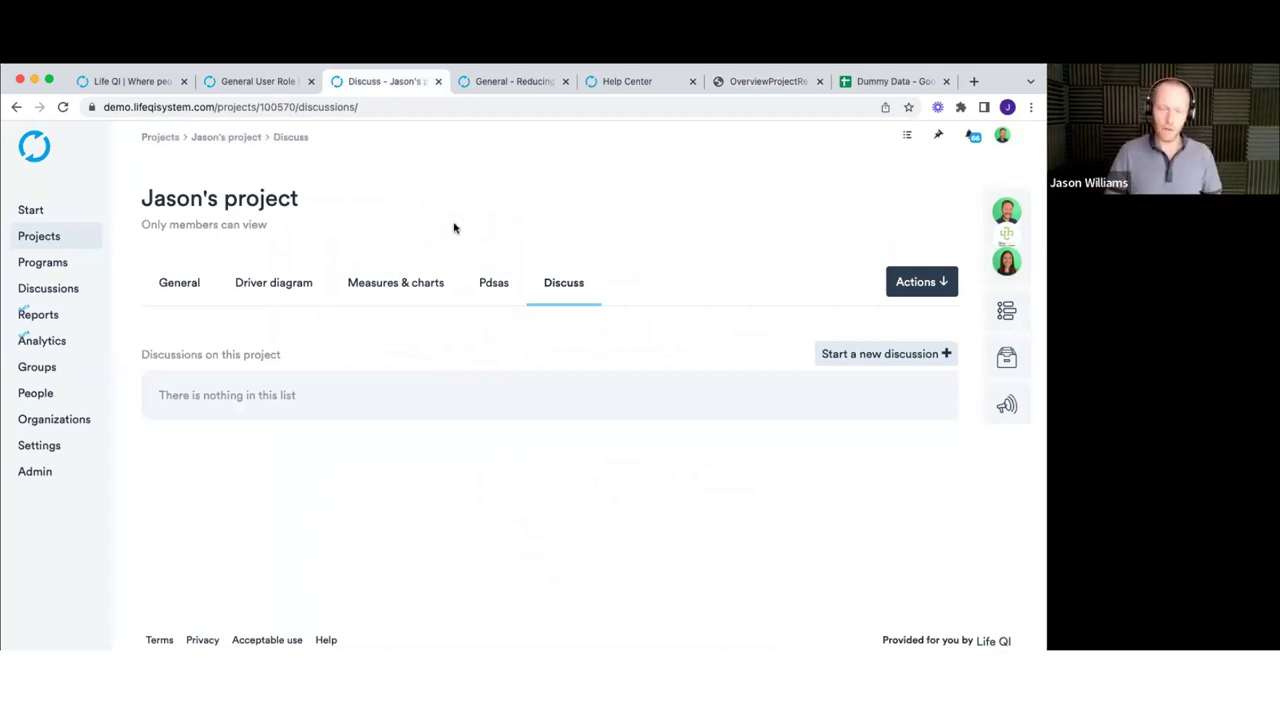
- Move from the project's General overview to its Measures & charts page
click(181, 285)
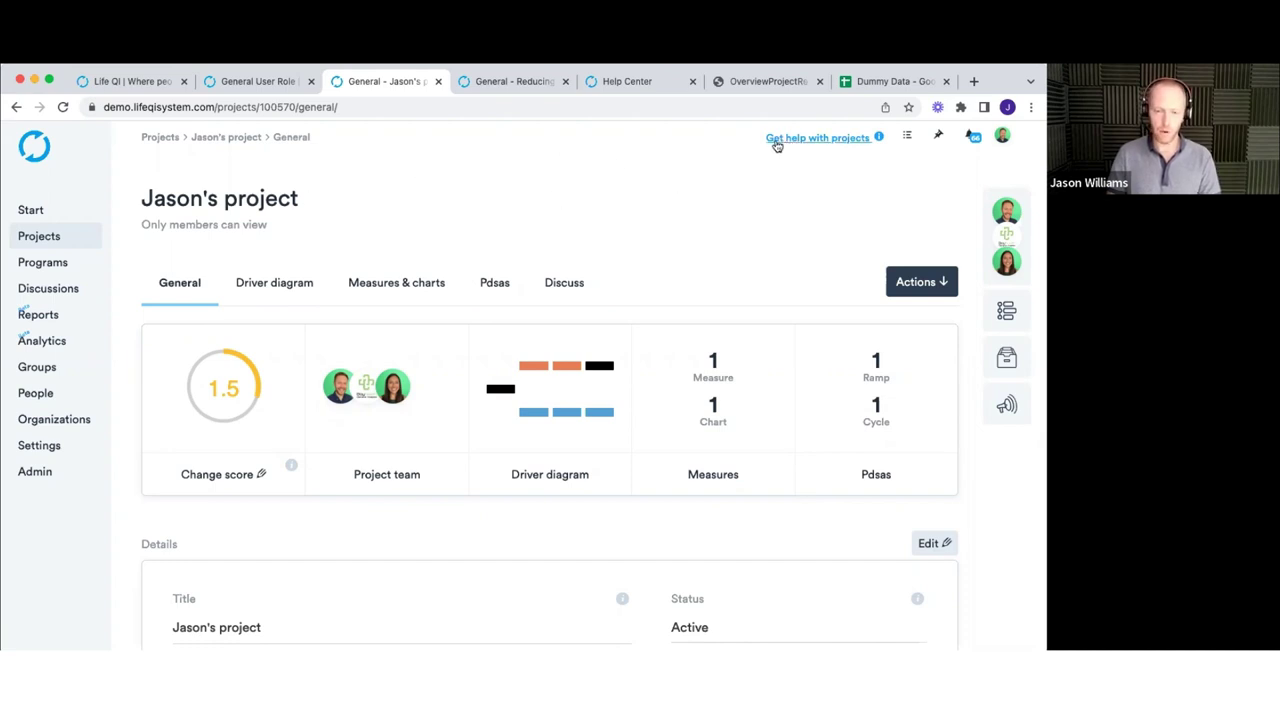
click(420, 288)
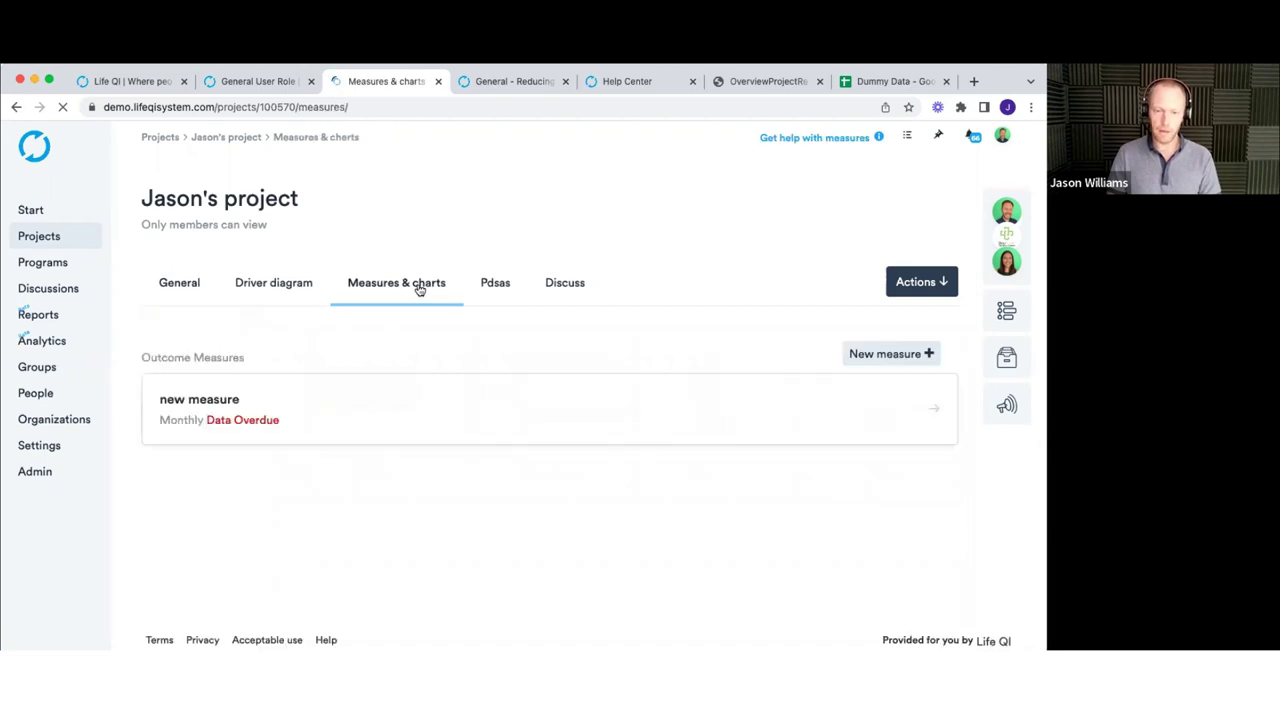
- Open 'Get help with measures' and read through the Creating a Measure article
click(800, 139)
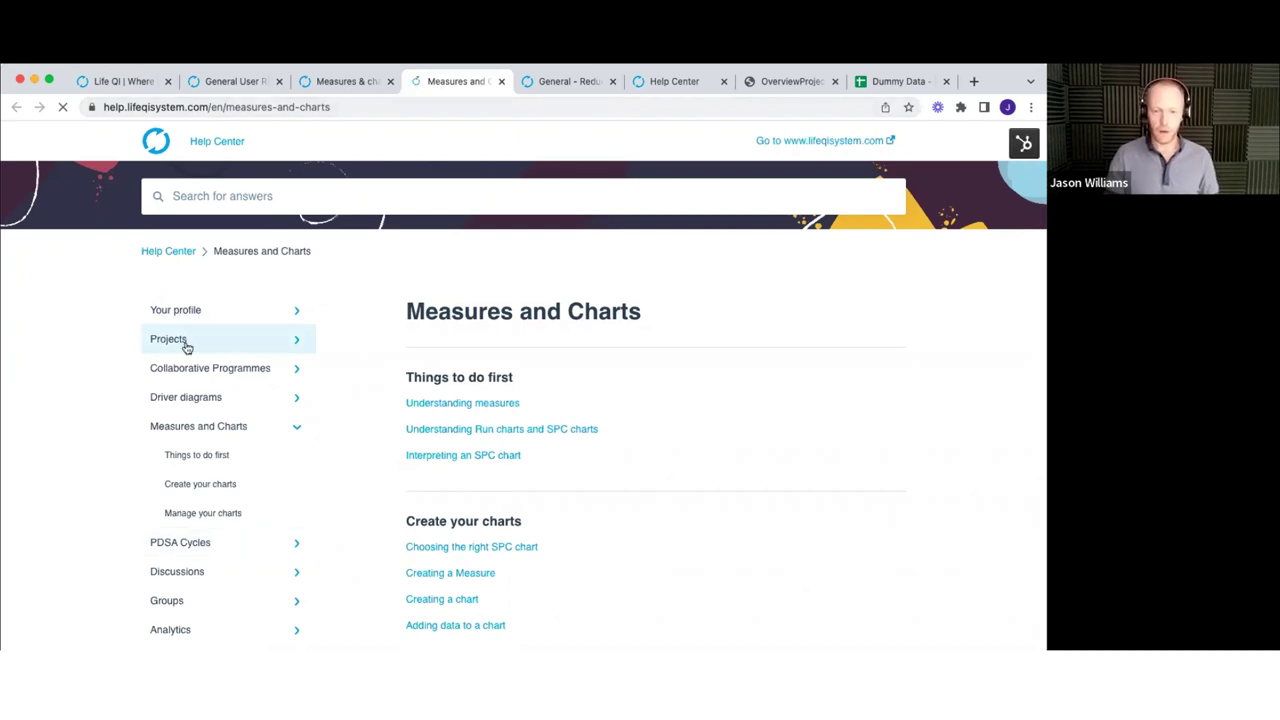
scroll(617, 329, down, 2)
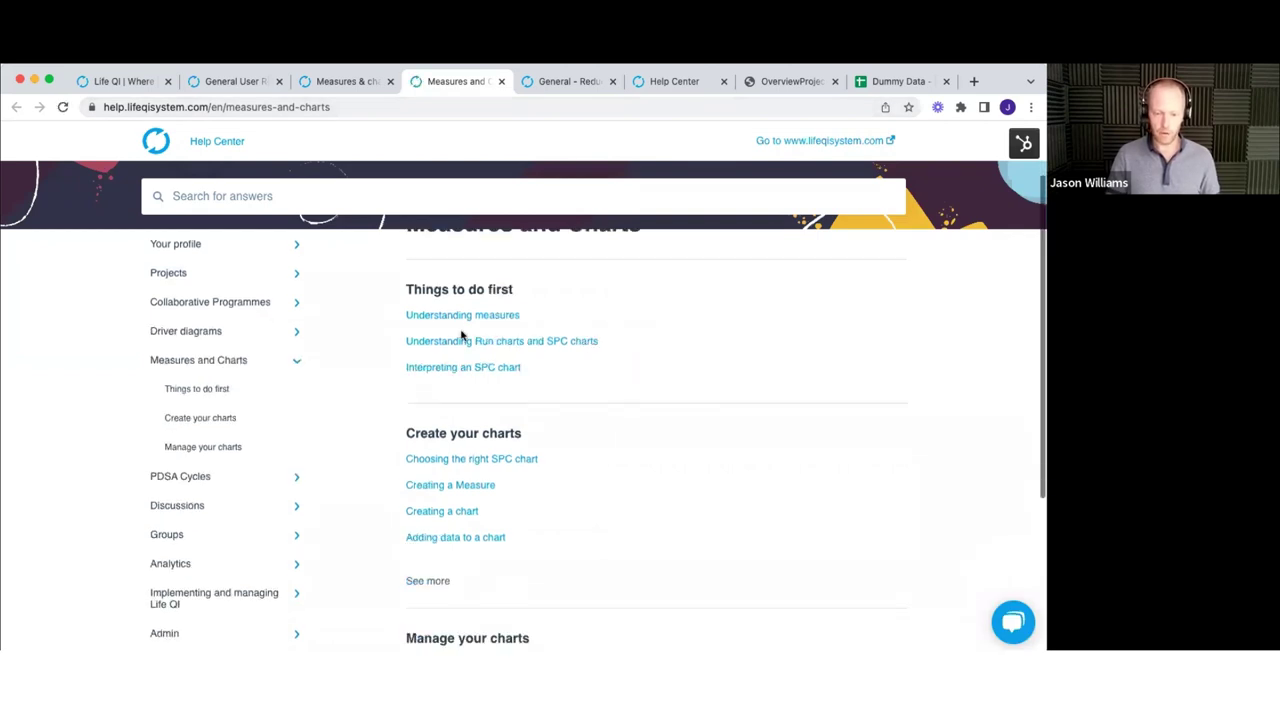
click(443, 488)
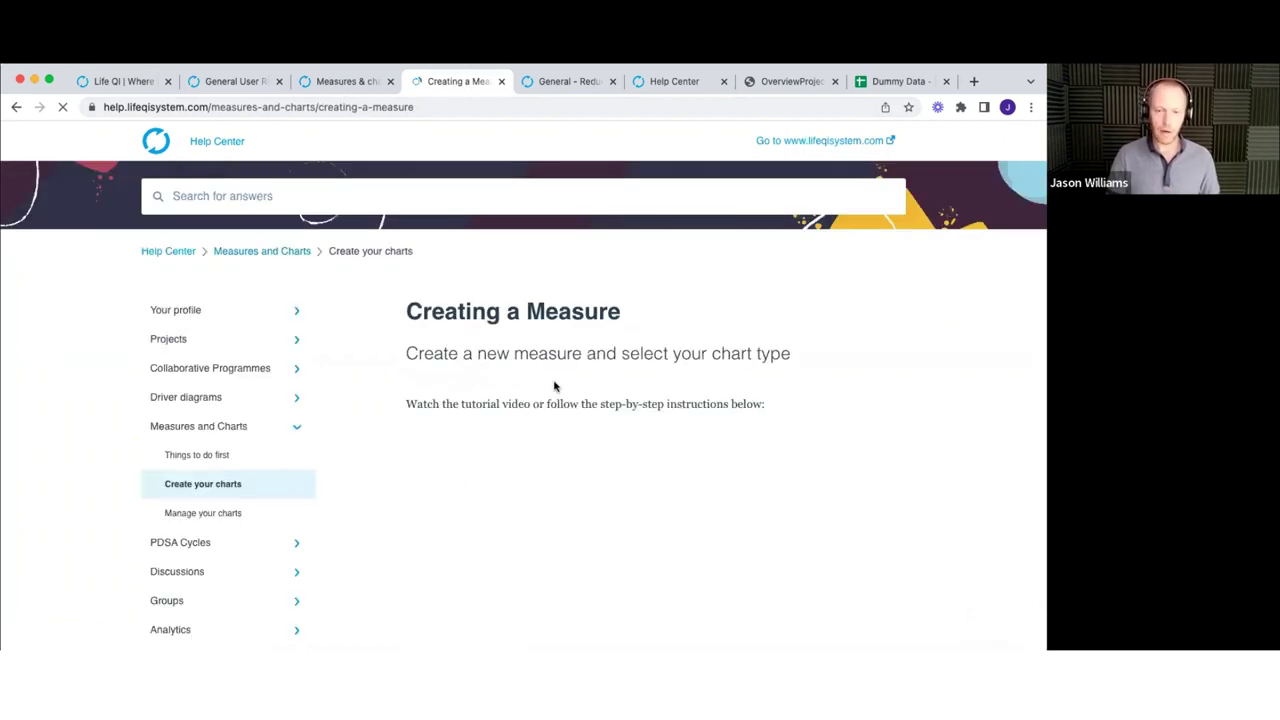
scroll(554, 387, down, 2)
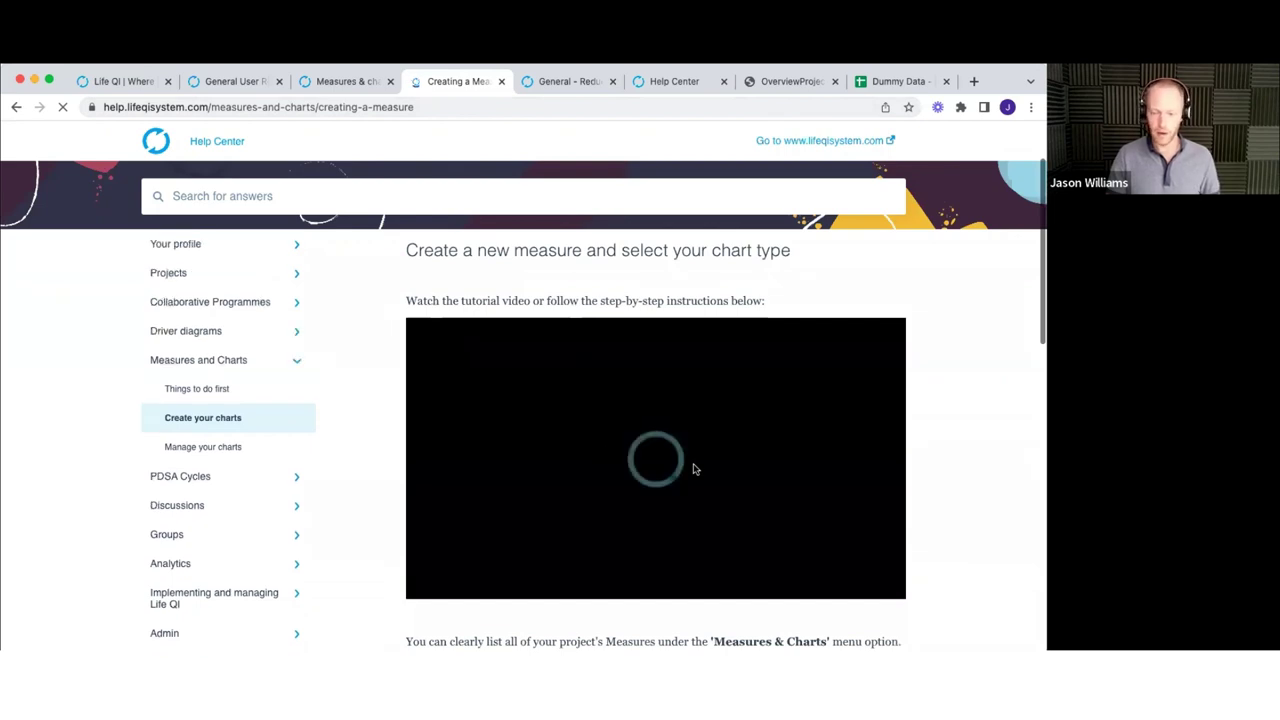
scroll(695, 469, down, 1)
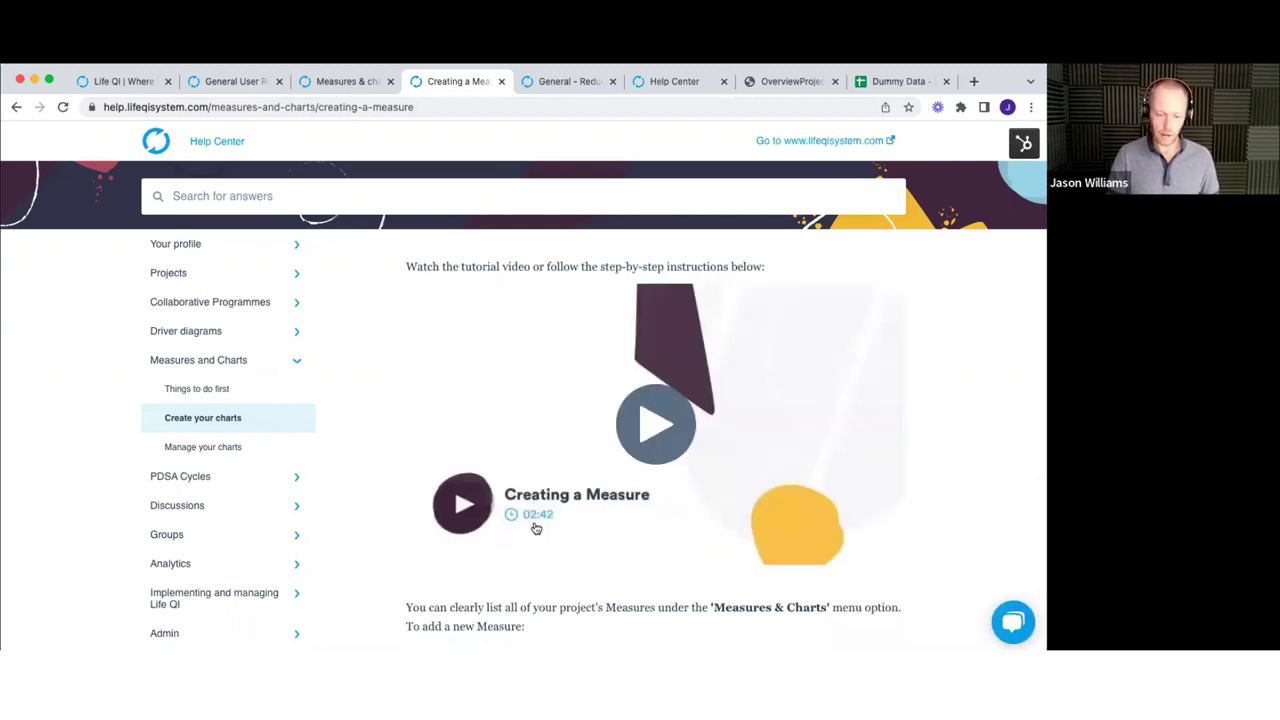
scroll(536, 528, down, 3)
scroll(536, 528, down, 2)
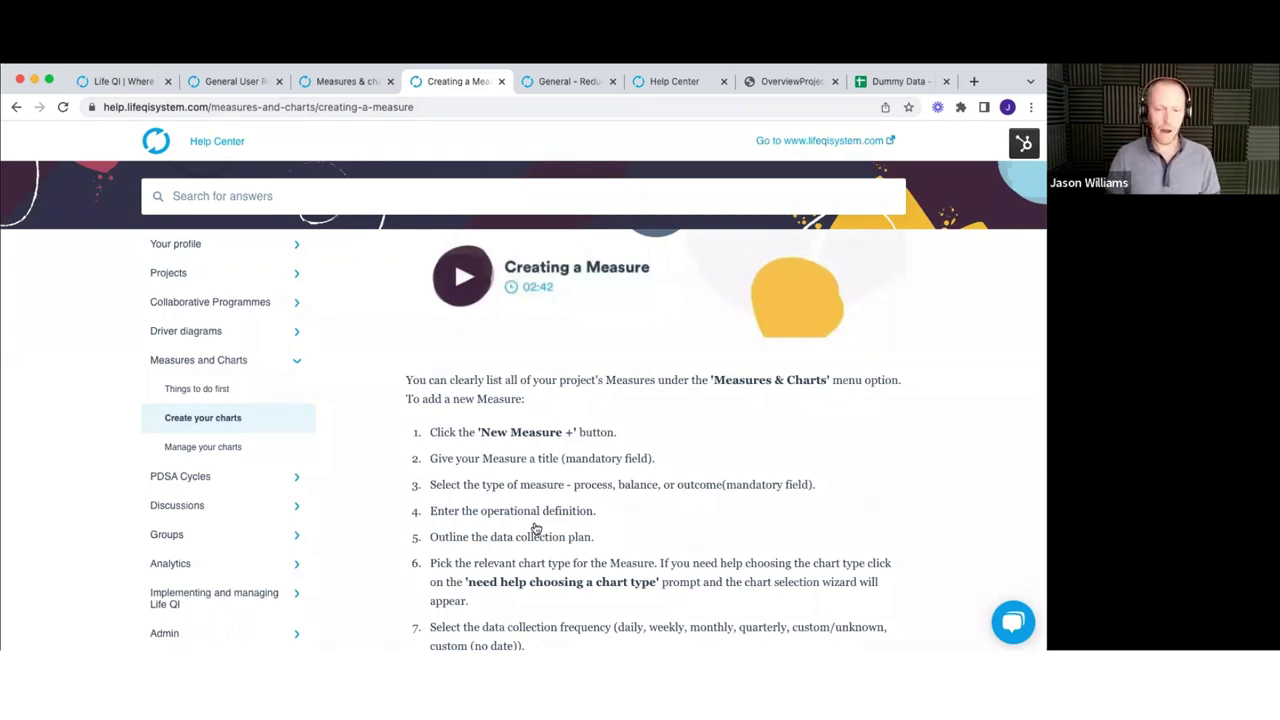
- Compare the article with the project's measures page, ending on the Measures & charts tab
click(337, 83)
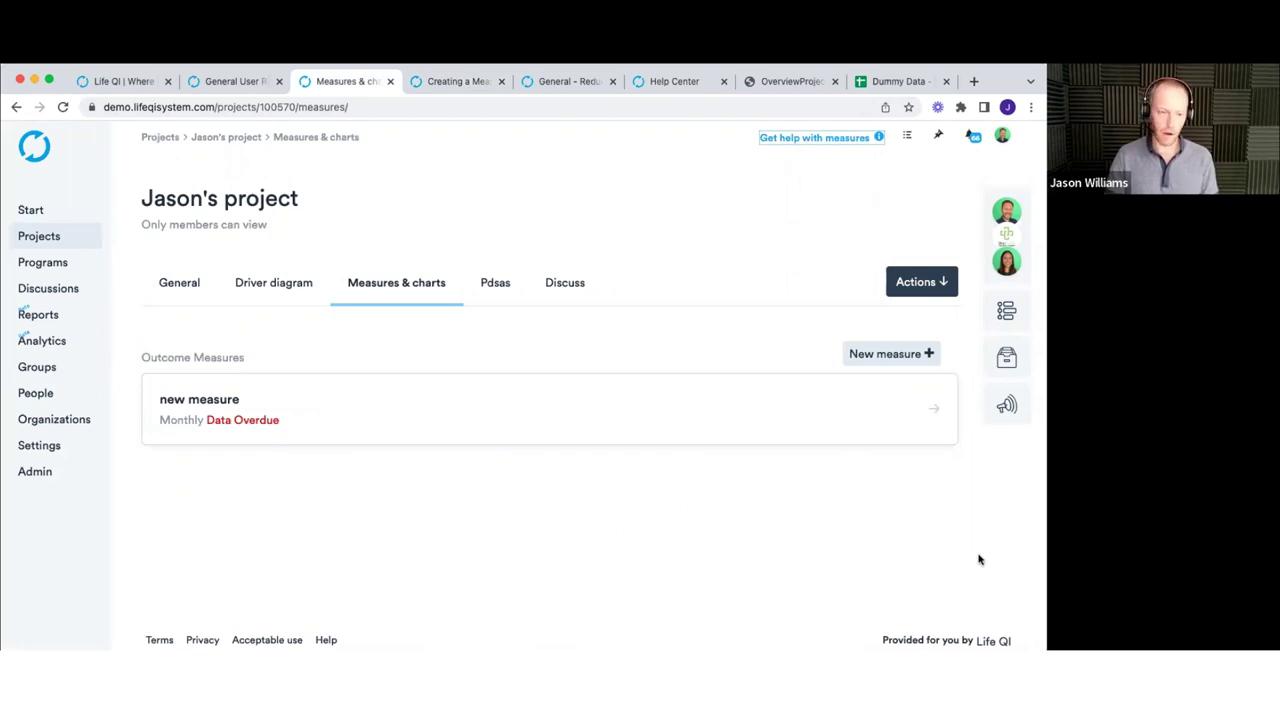
click(452, 82)
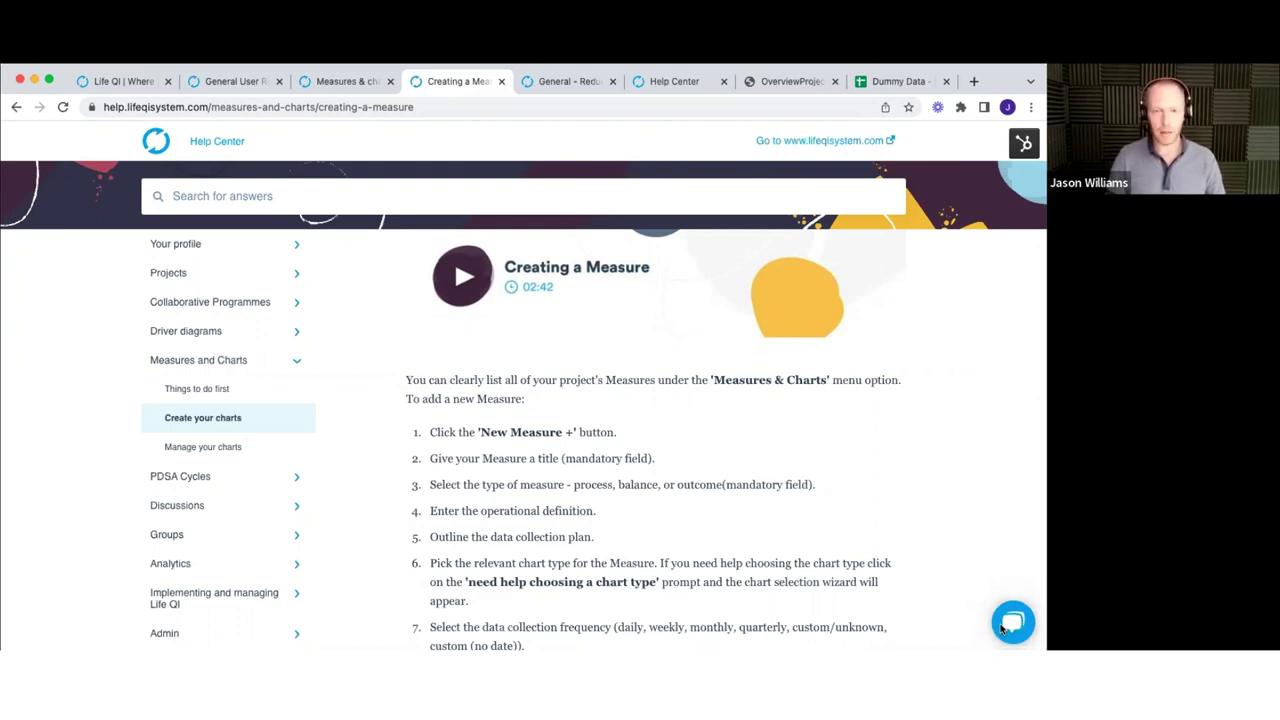
click(331, 83)
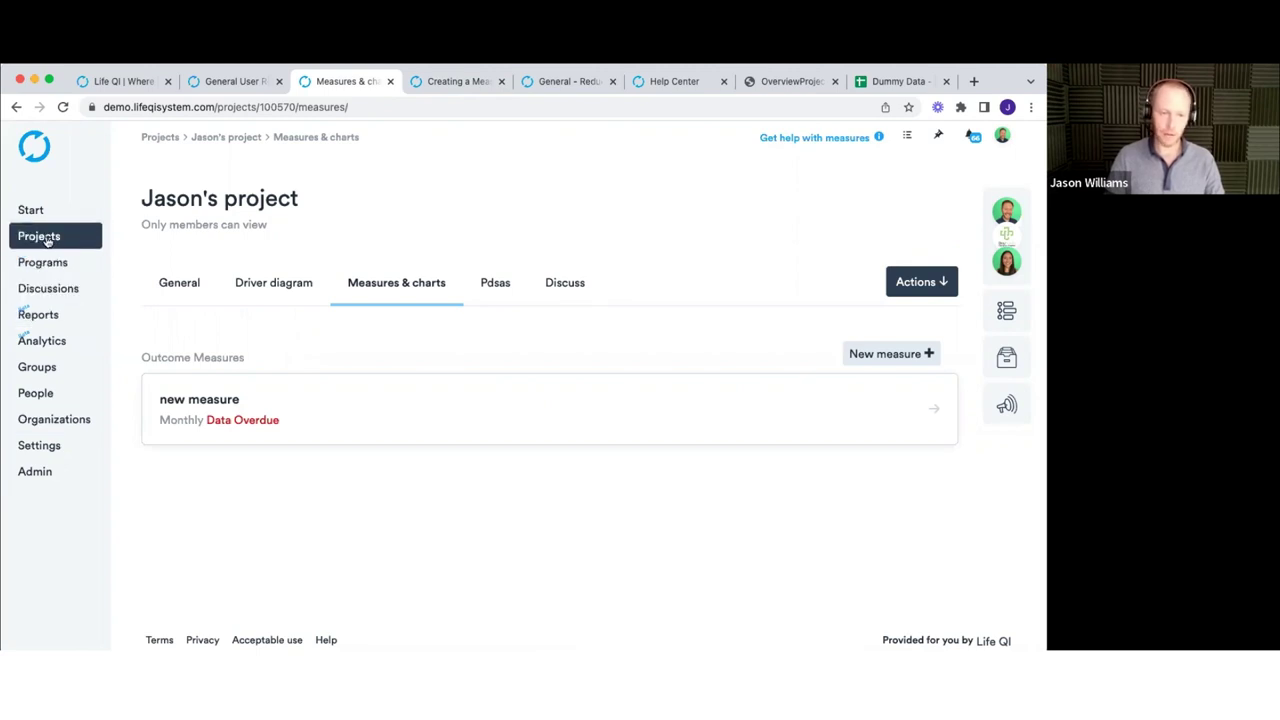
- Open the Bayhealth General Hospital profile and scroll to its 76 projects and 14 groups
click(54, 420)
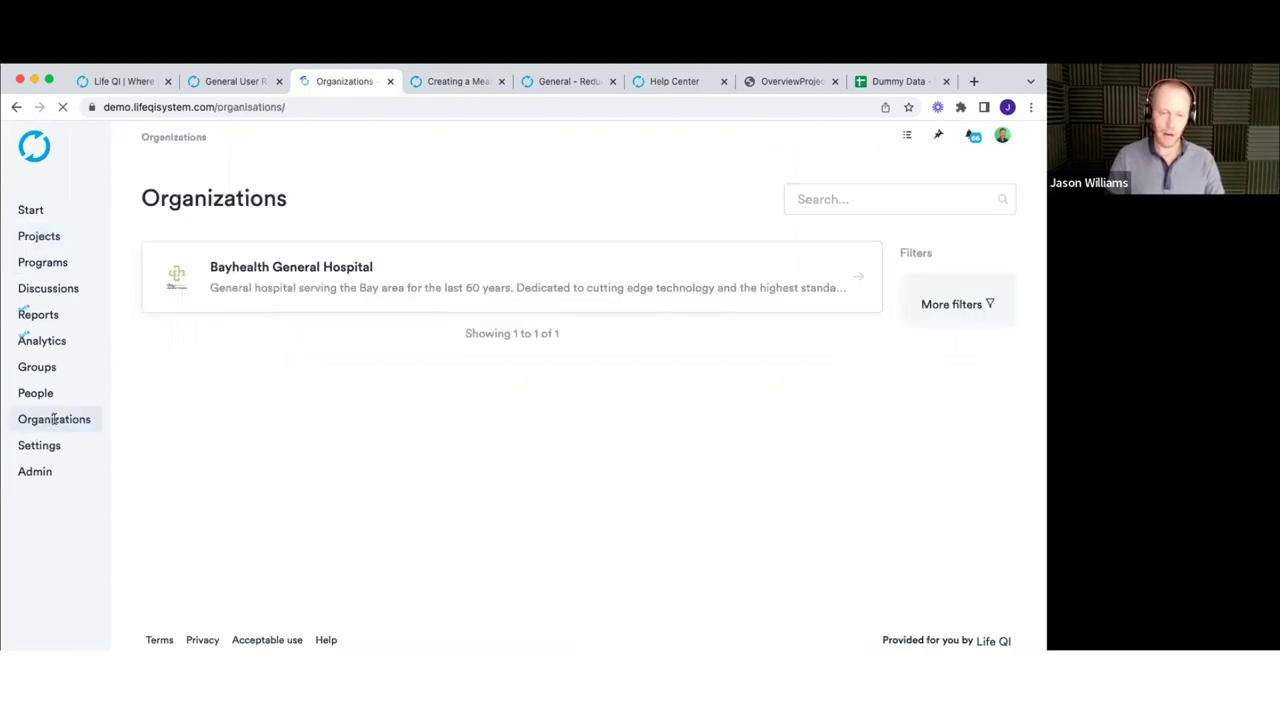
click(309, 273)
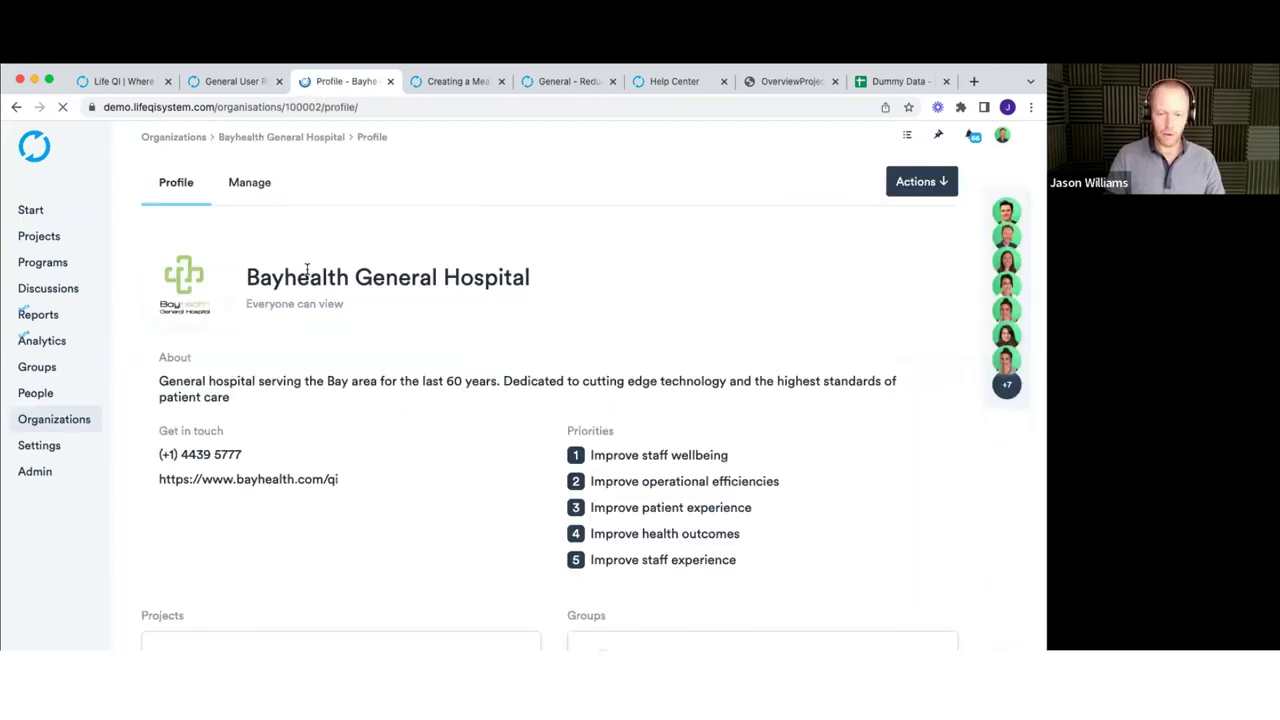
scroll(480, 295, down, 2)
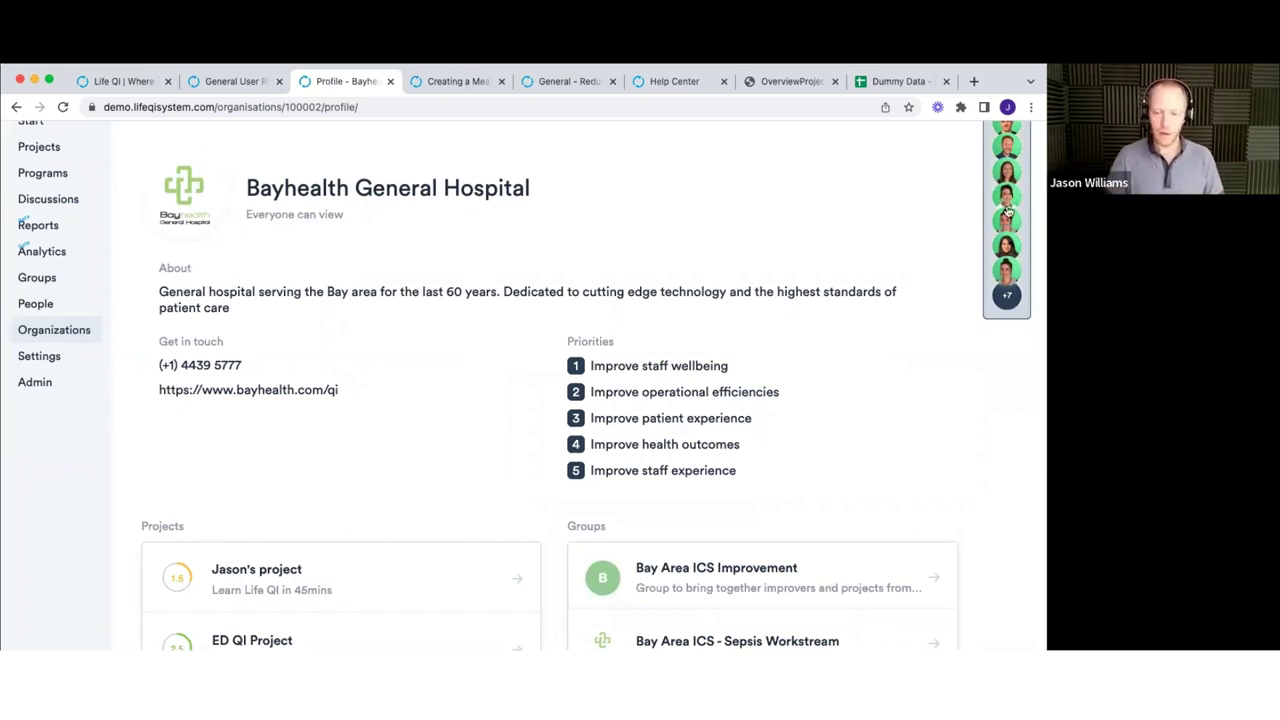
scroll(517, 292, down, 3)
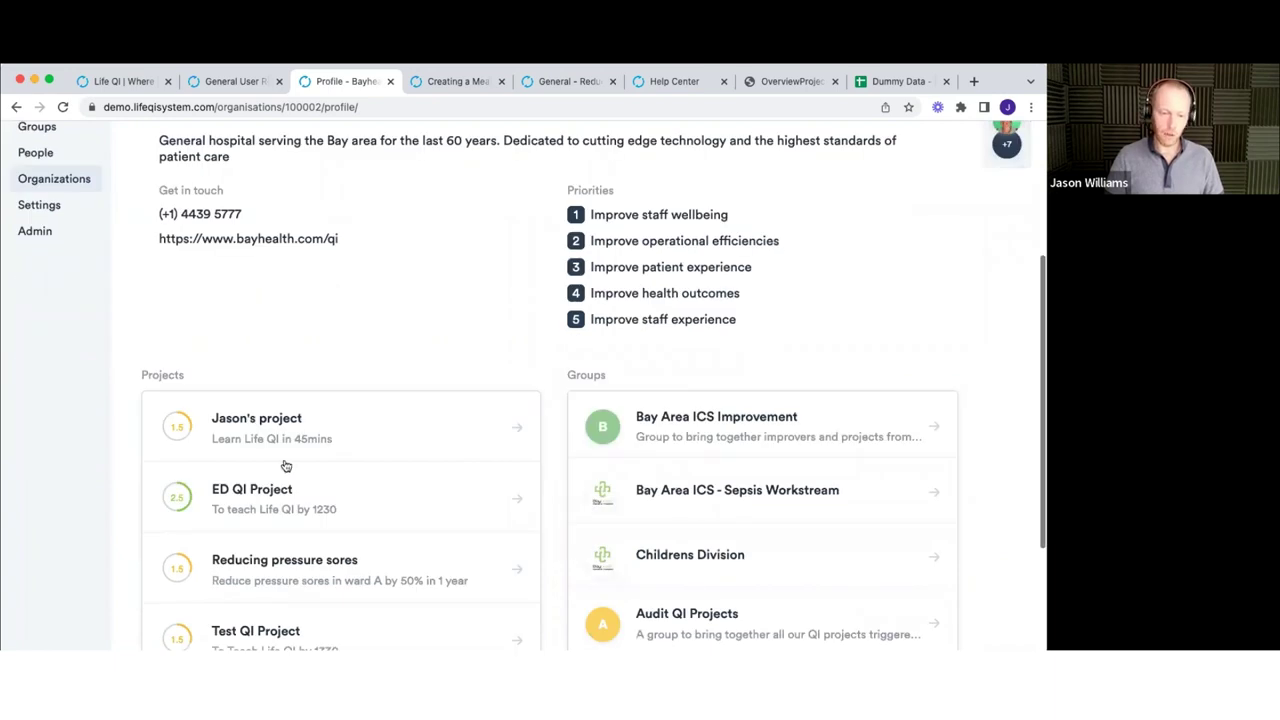
scroll(285, 466, down, 2)
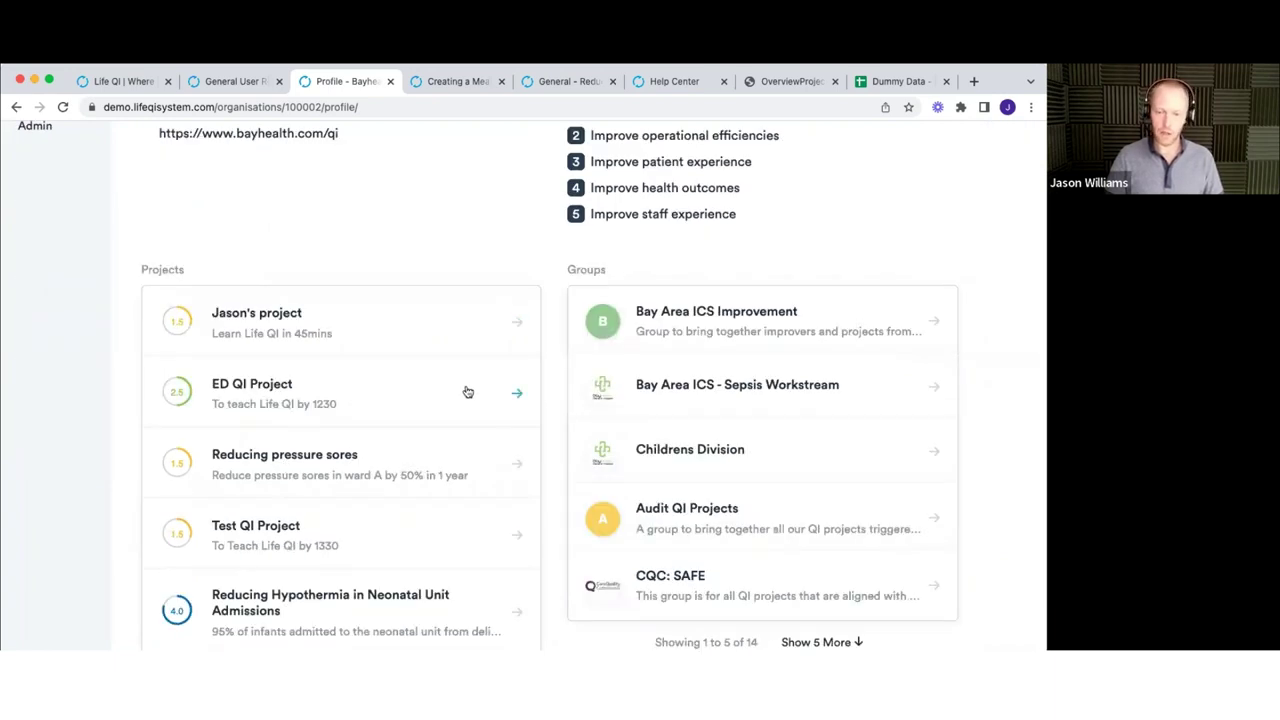
scroll(743, 243, down, 1)
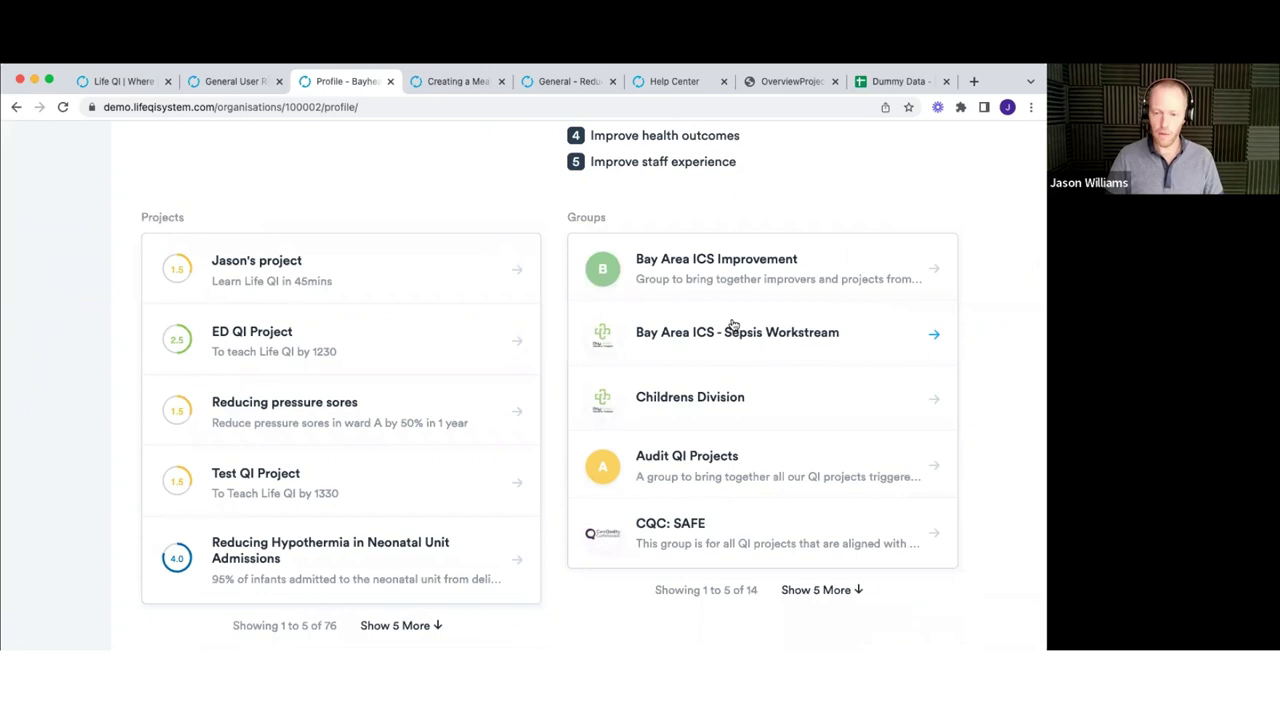
- Open the Childrens Division group profile and look over its 11 projects and discussions
click(682, 407)
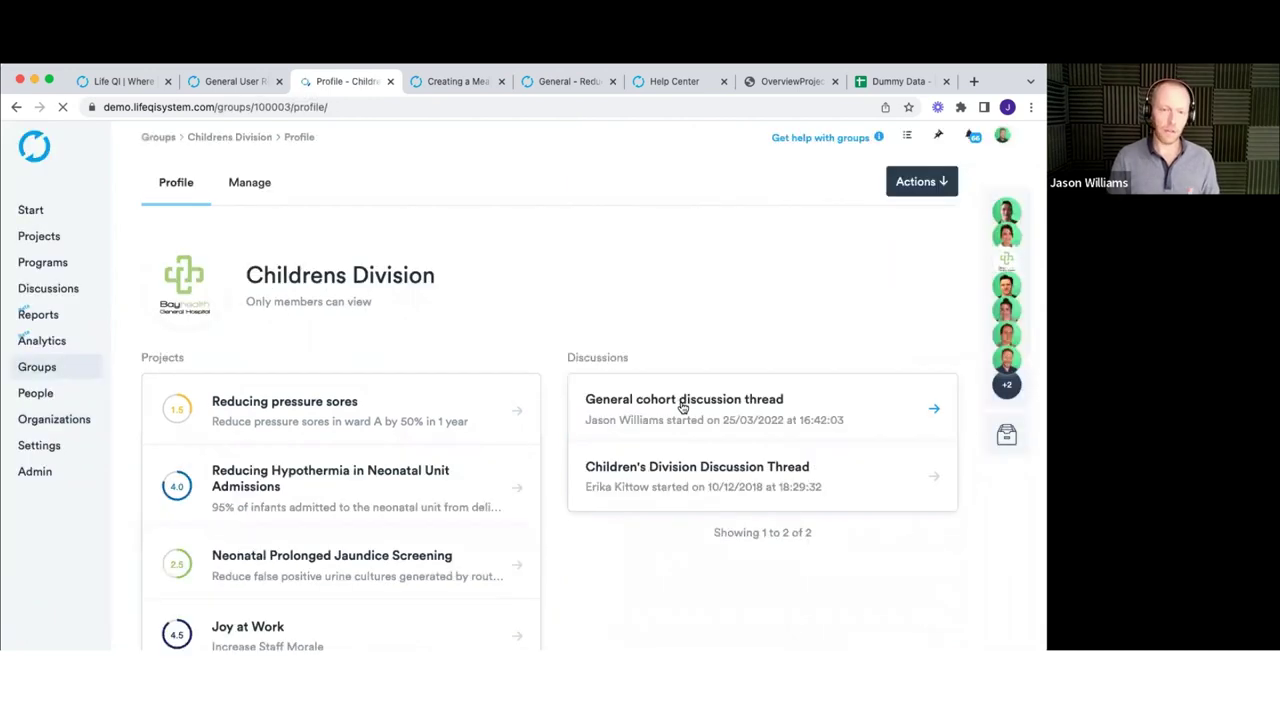
scroll(682, 407, down, 1)
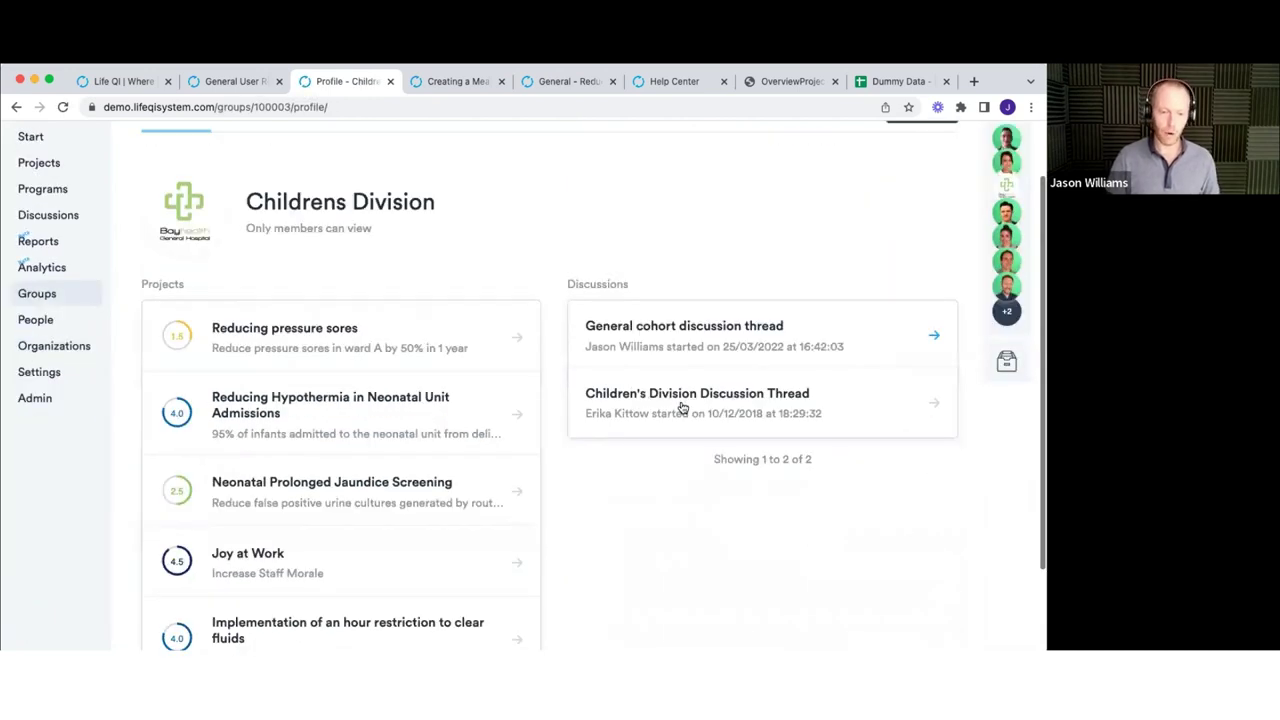
scroll(450, 330, down, 1)
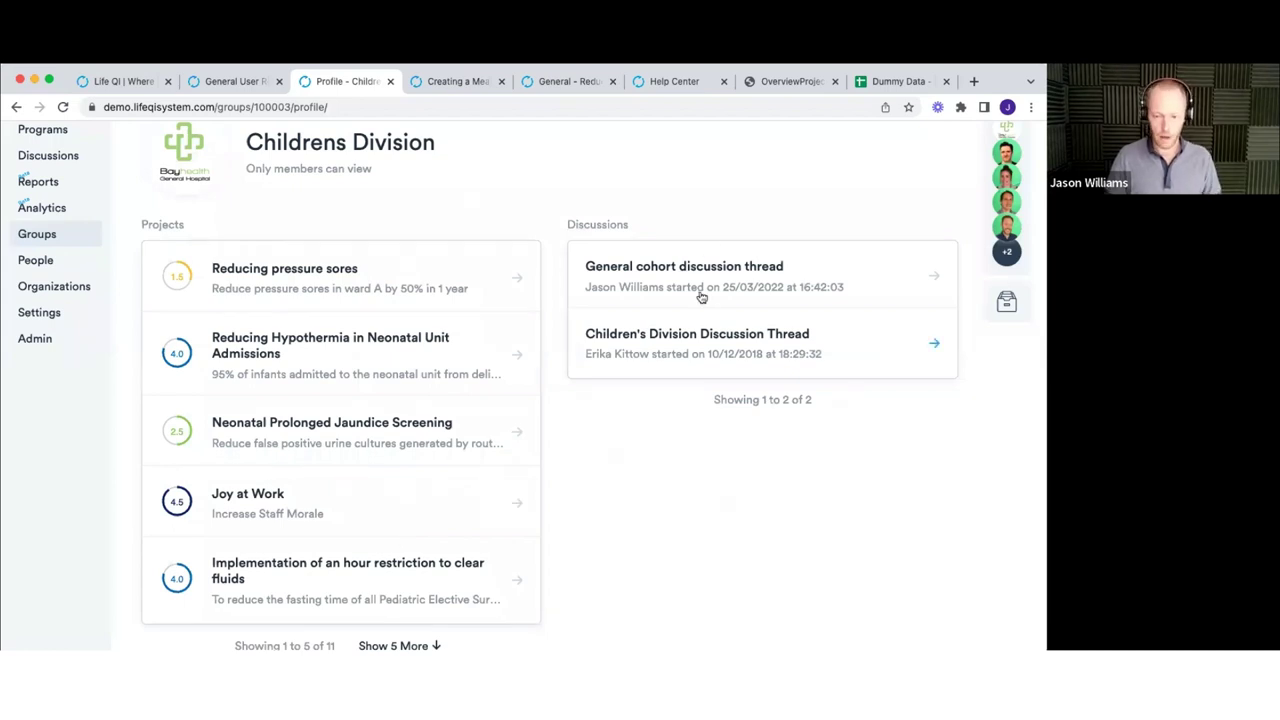
scroll(692, 320, up, 3)
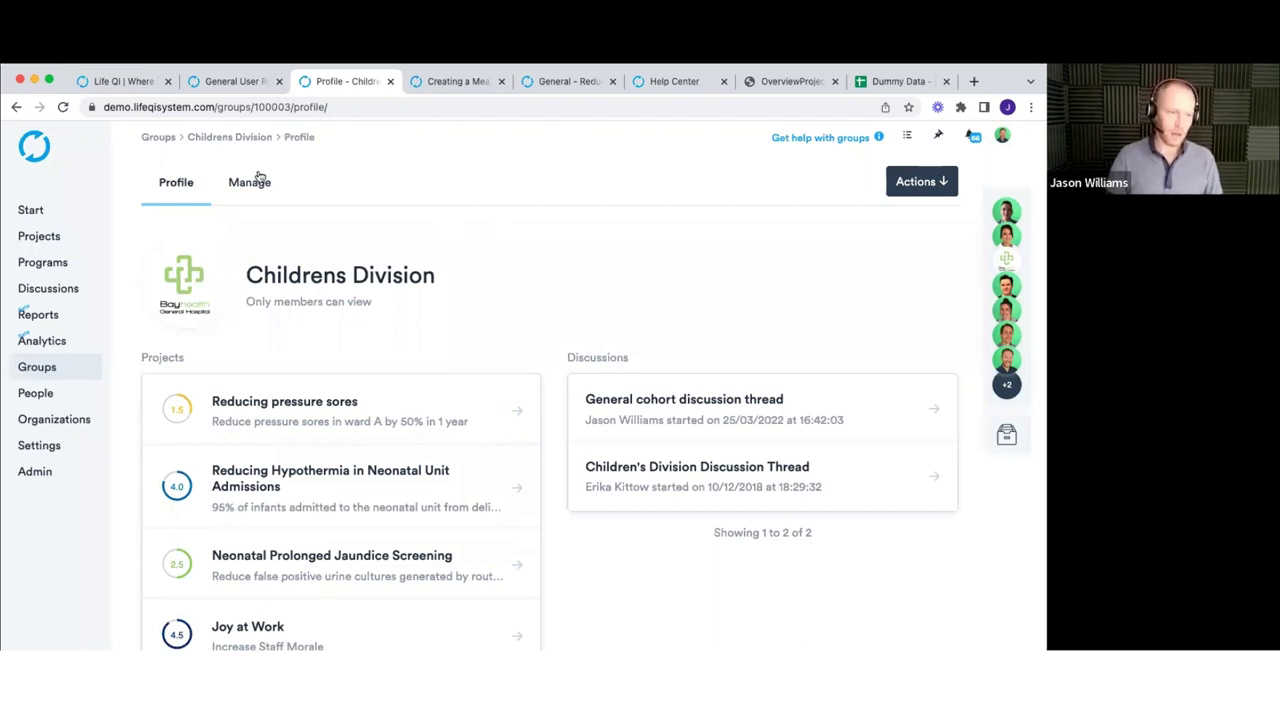
- Read the General User guide sections 2–5 on running projects and staying on track
click(225, 82)
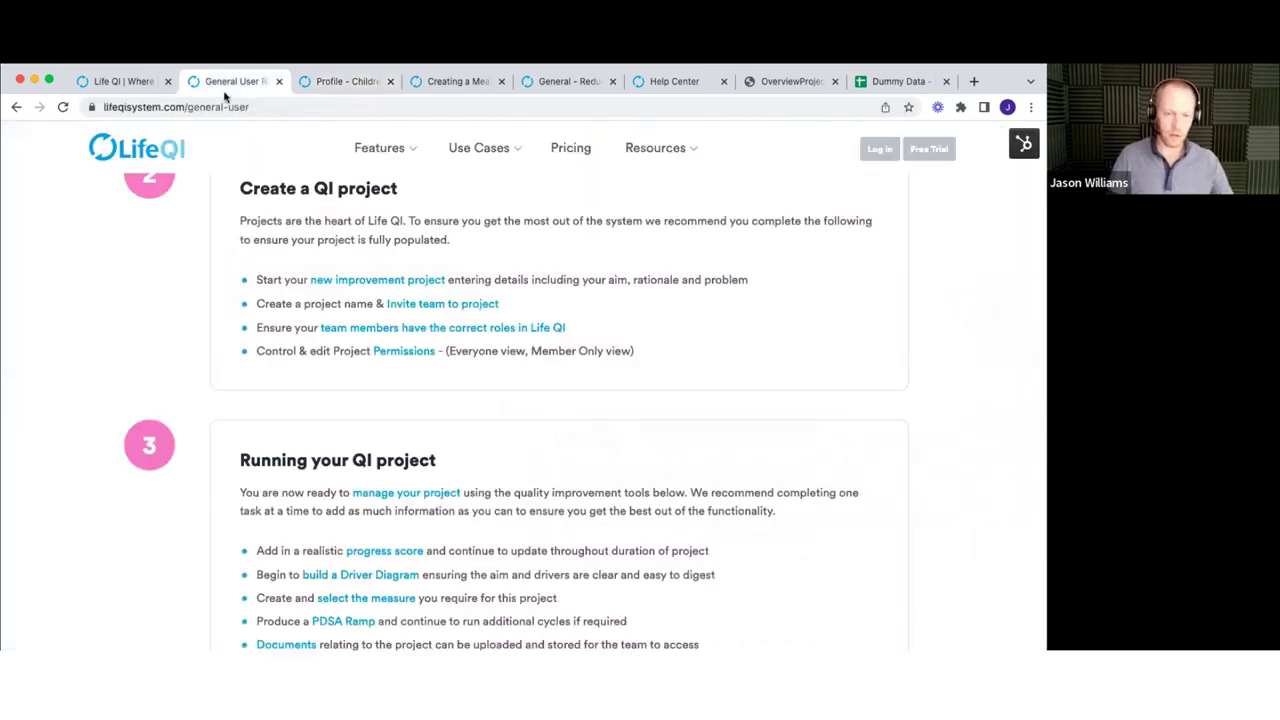
scroll(163, 265, up, 1)
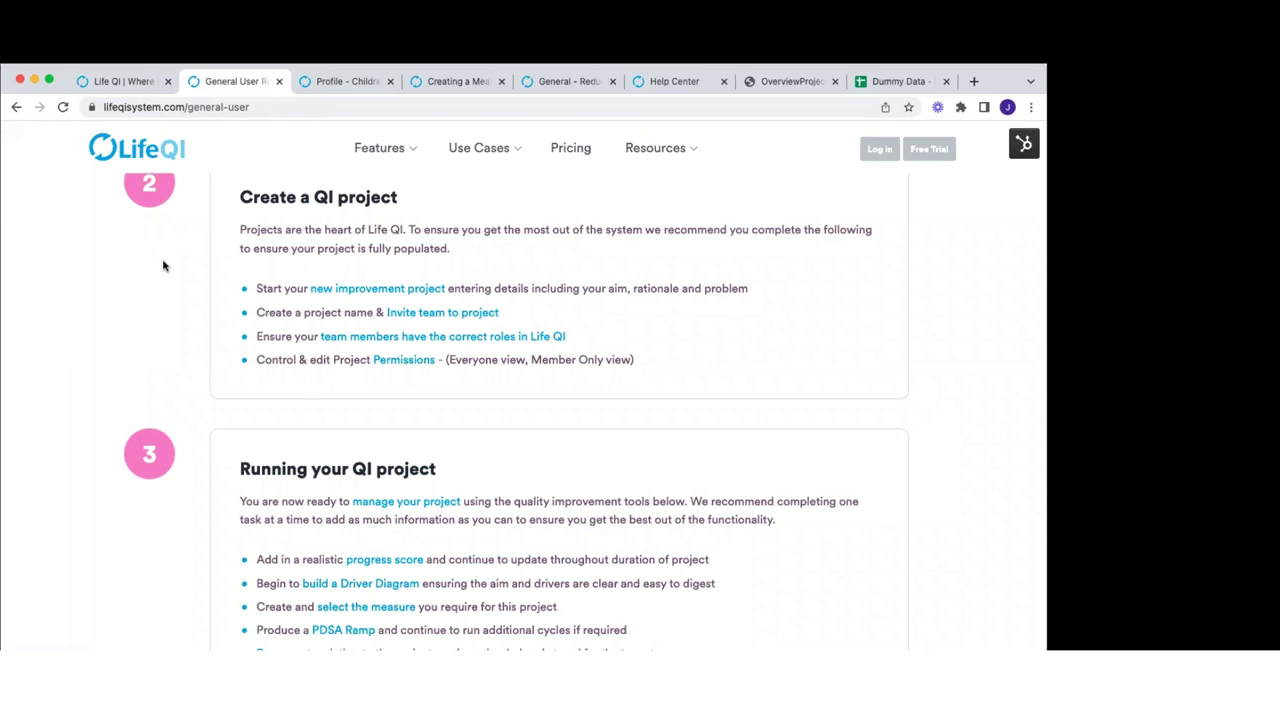
scroll(555, 309, down, 2)
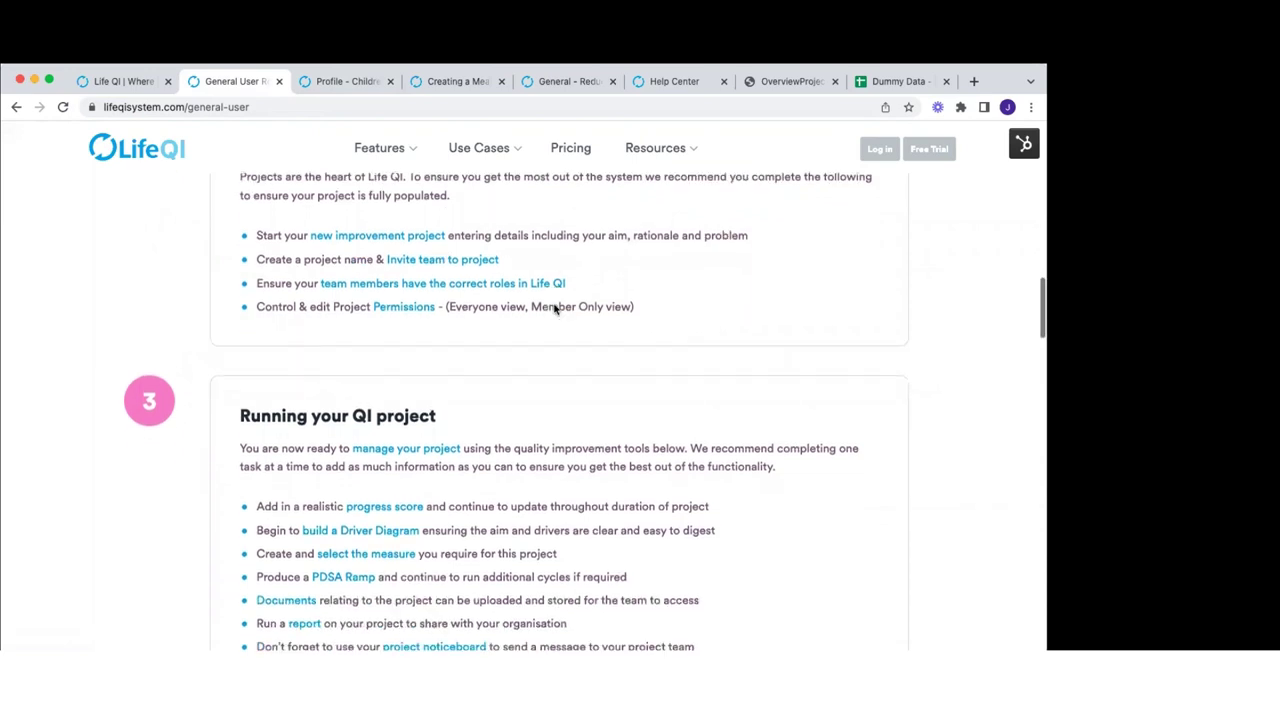
scroll(555, 309, down, 3)
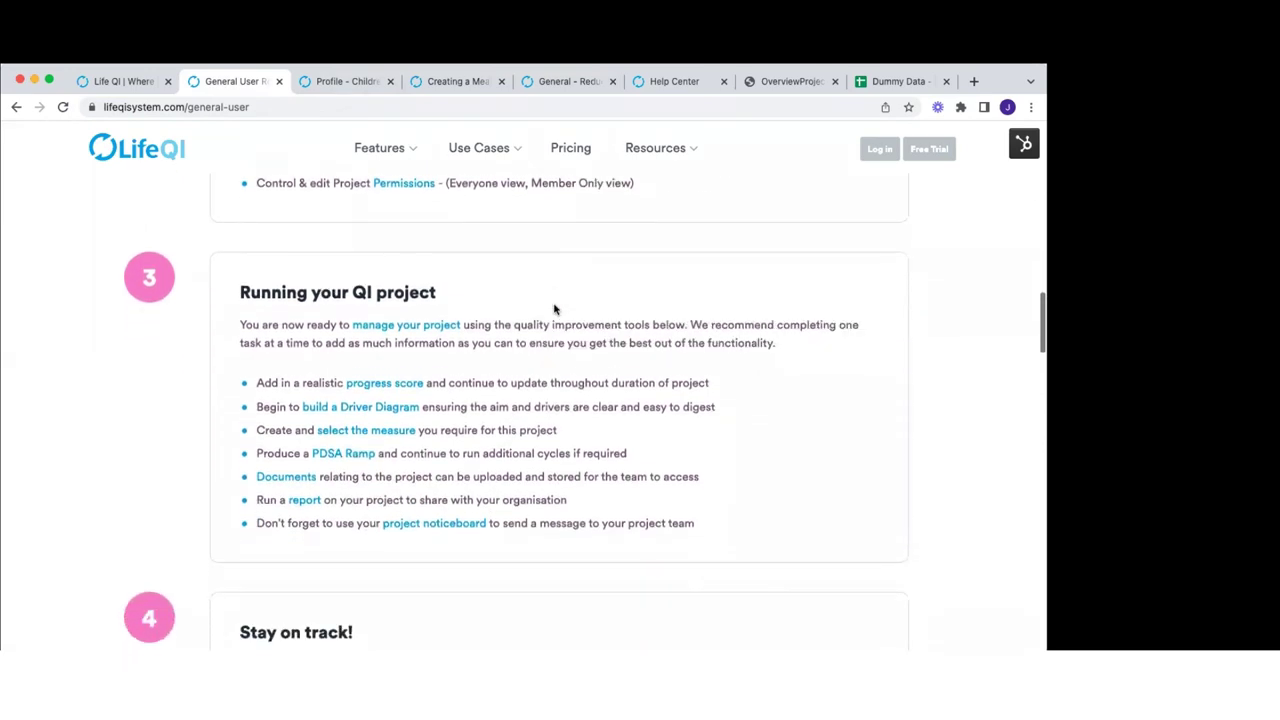
scroll(555, 309, down, 4)
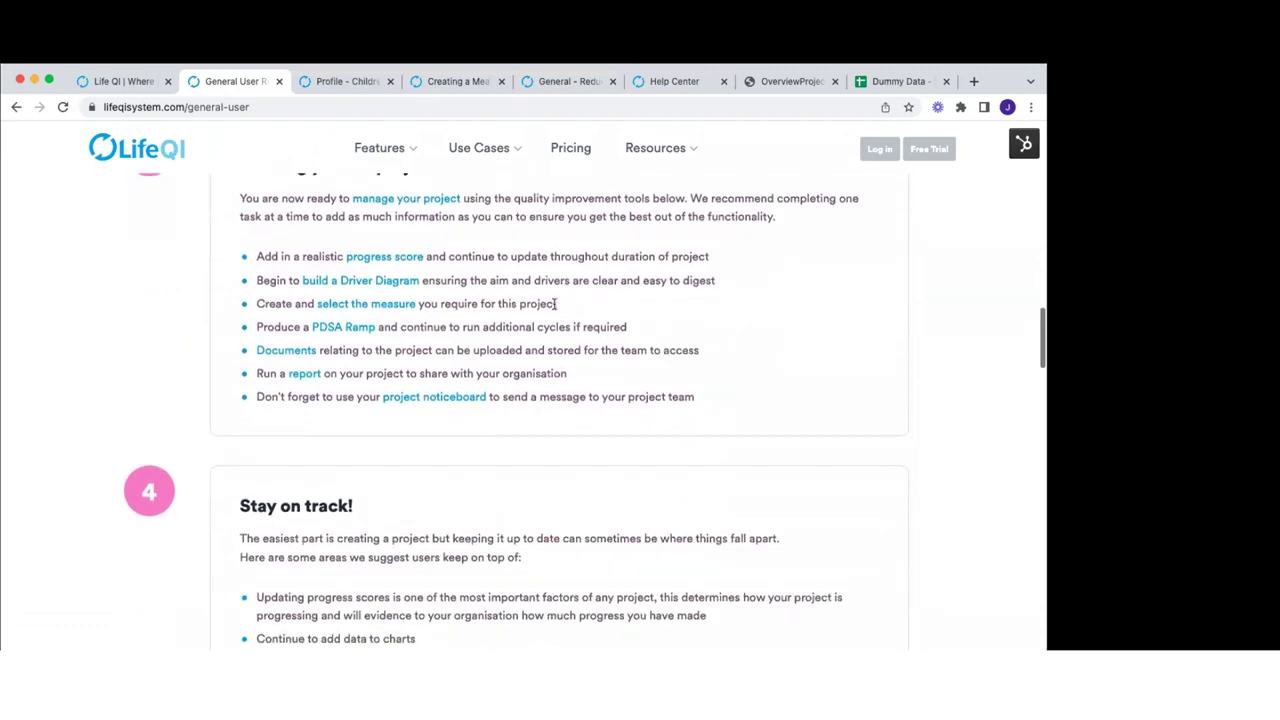
scroll(555, 309, down, 3)
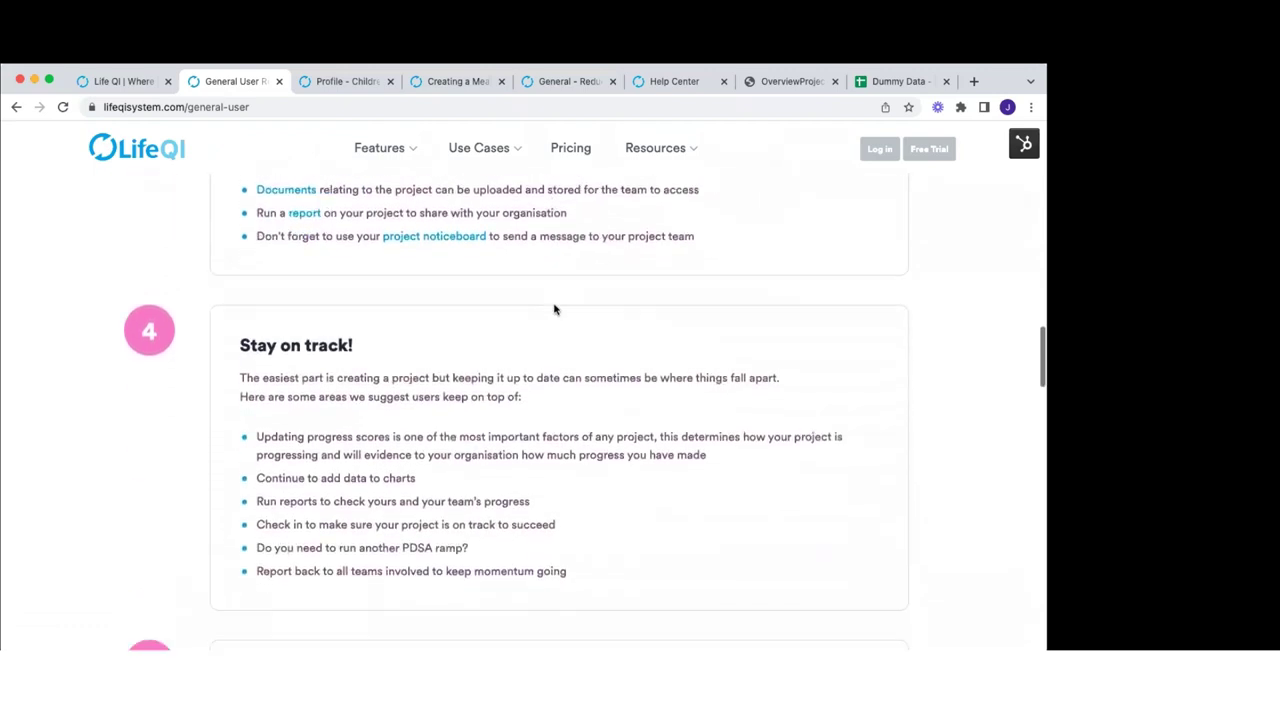
scroll(555, 309, down, 3)
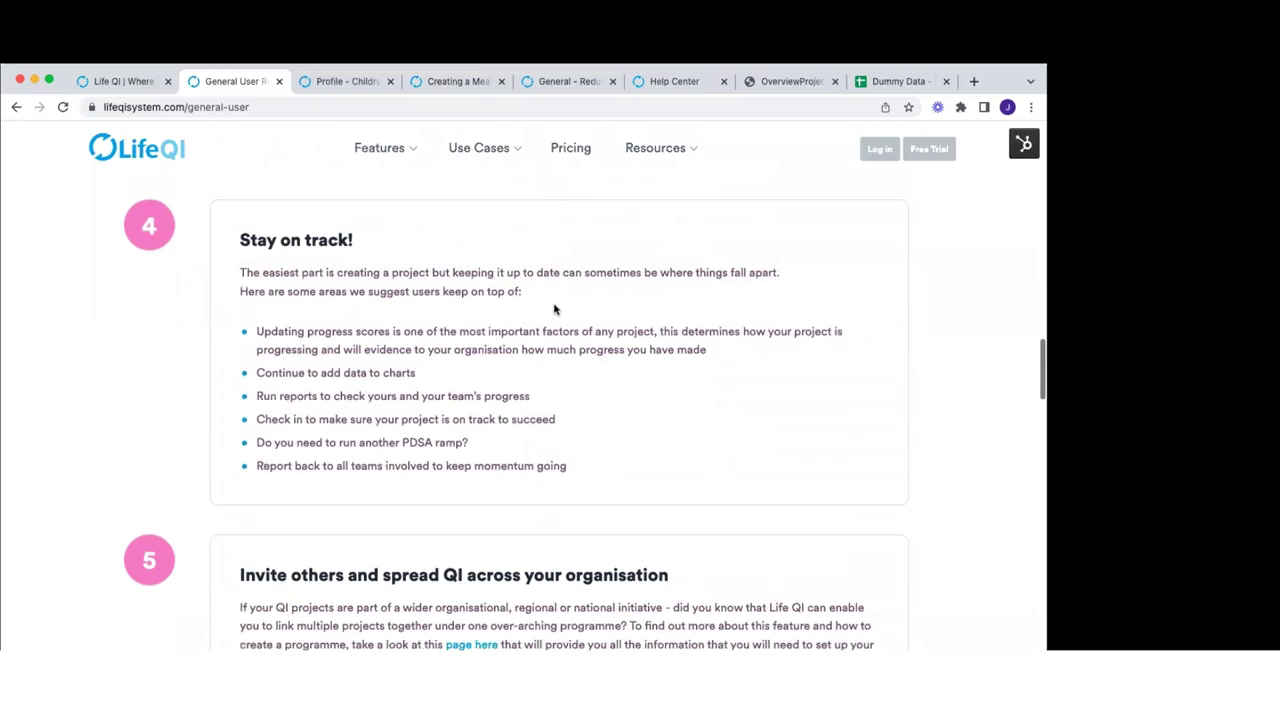
scroll(555, 309, down, 2)
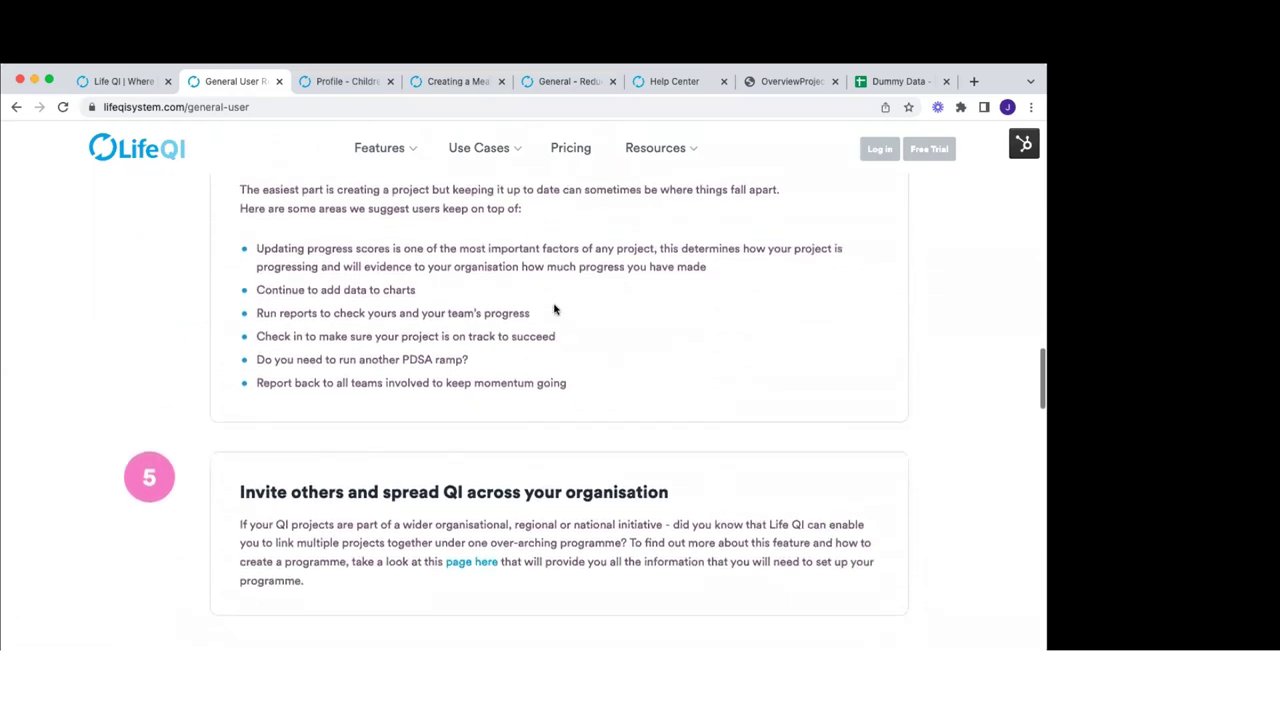
scroll(555, 309, up, 2)
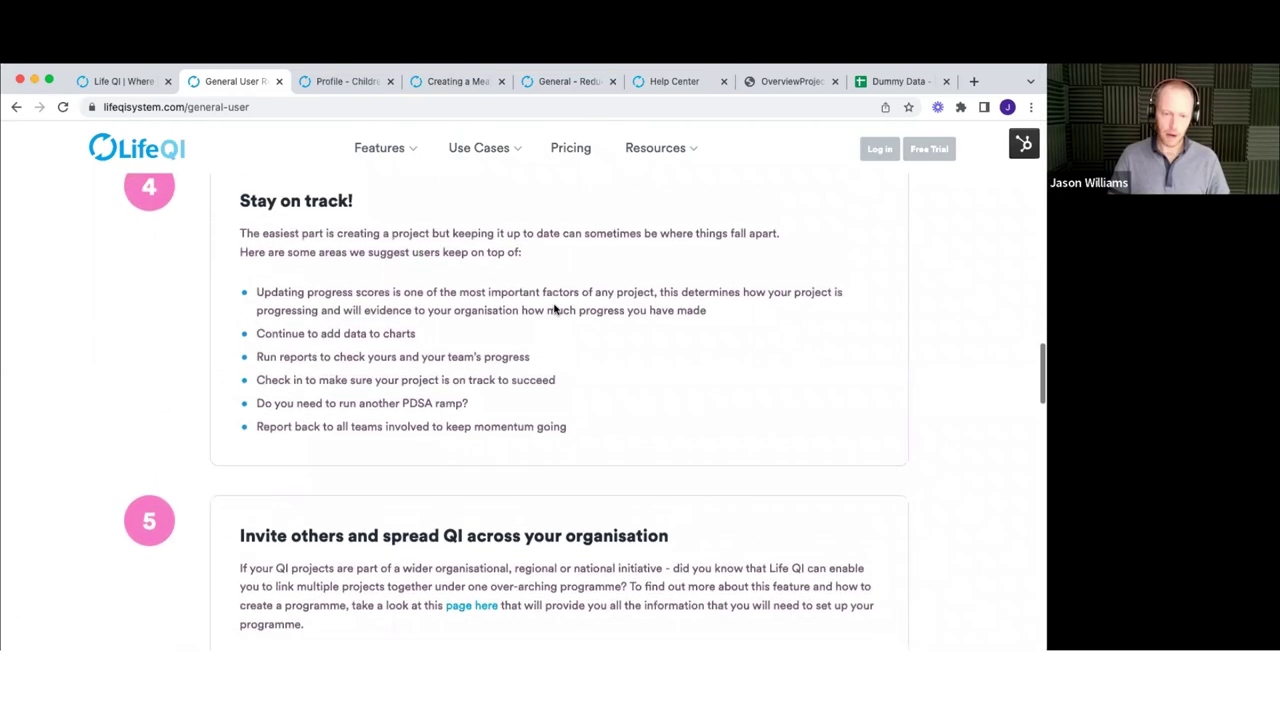
scroll(555, 309, up, 7)
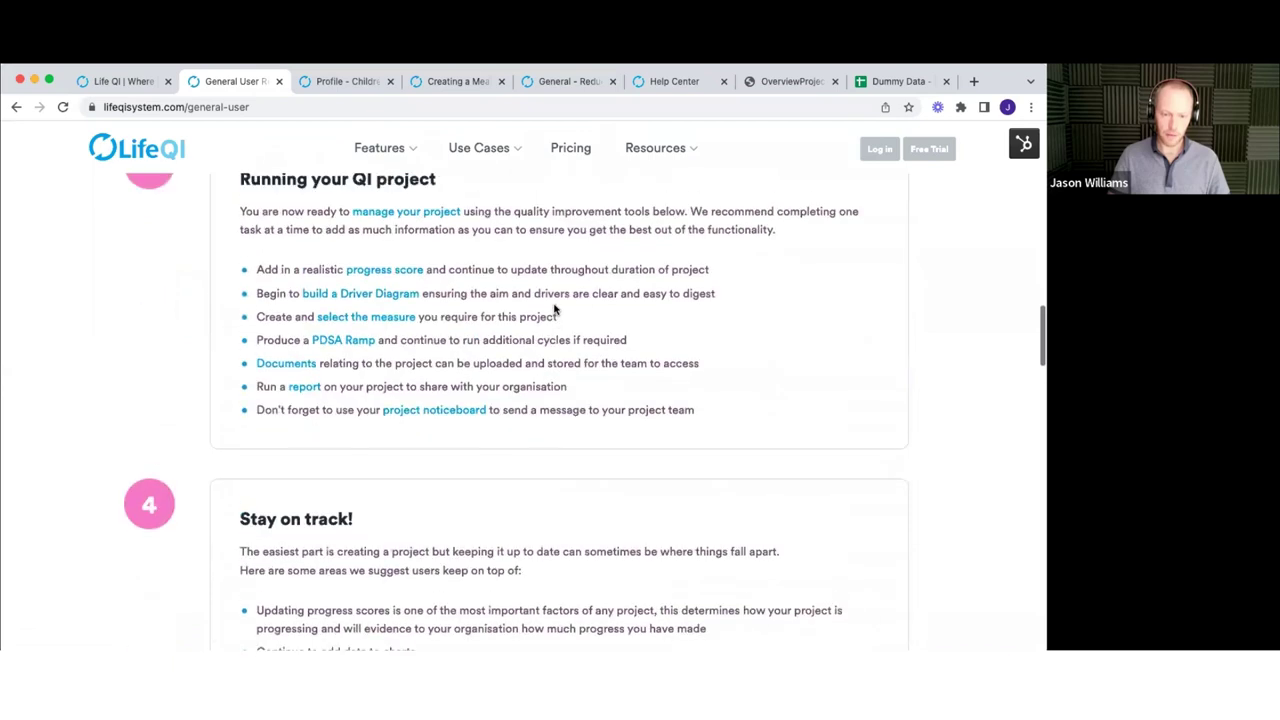
scroll(377, 295, up, 1)
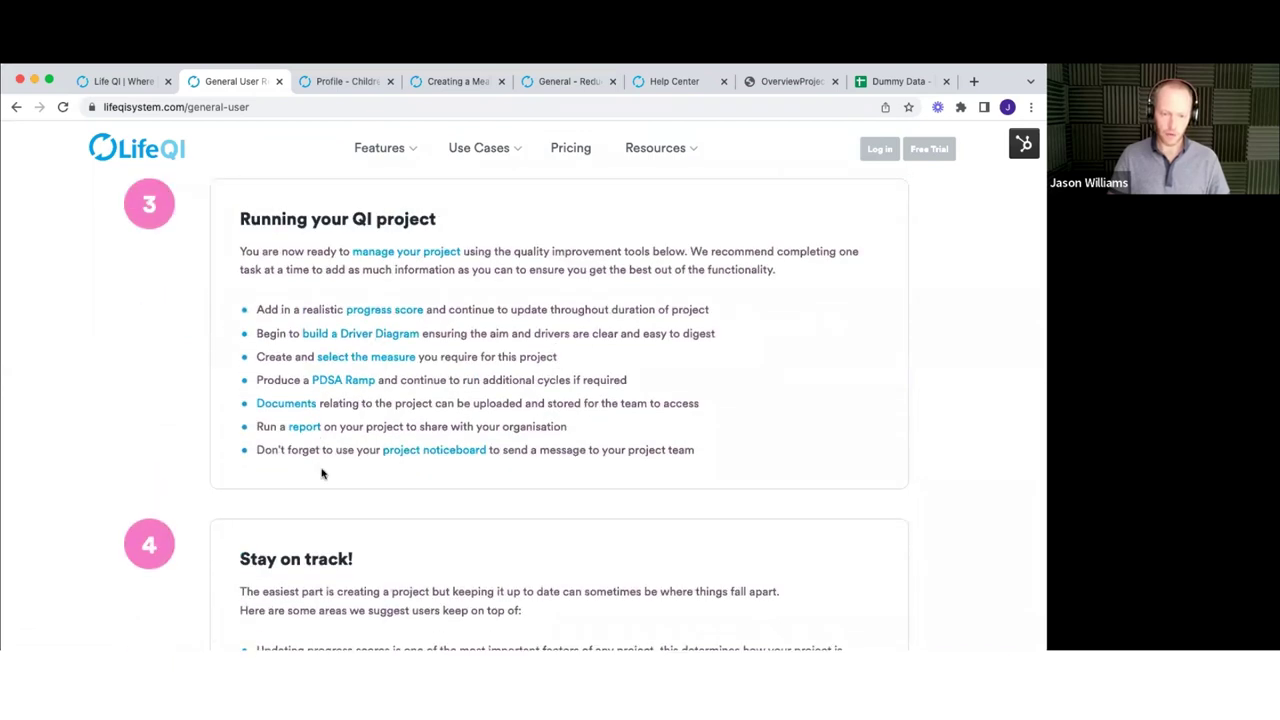
scroll(321, 473, down, 3)
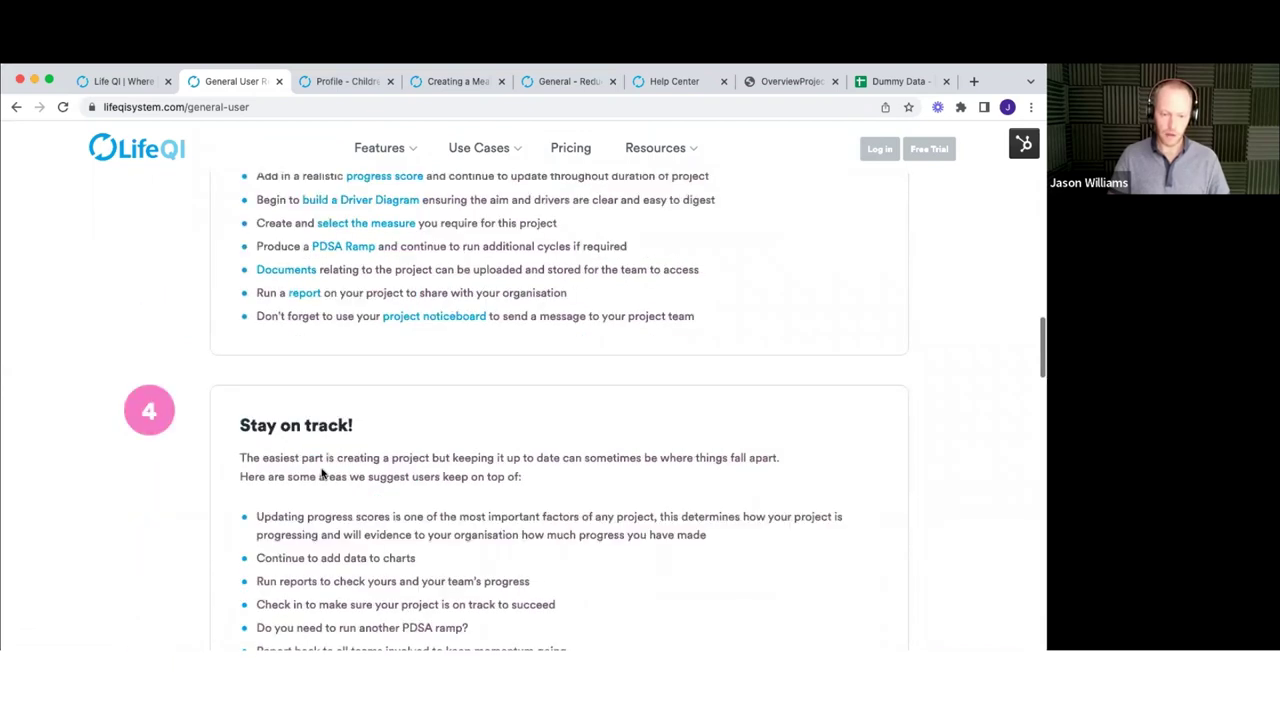
scroll(321, 470, down, 4)
scroll(322, 470, down, 2)
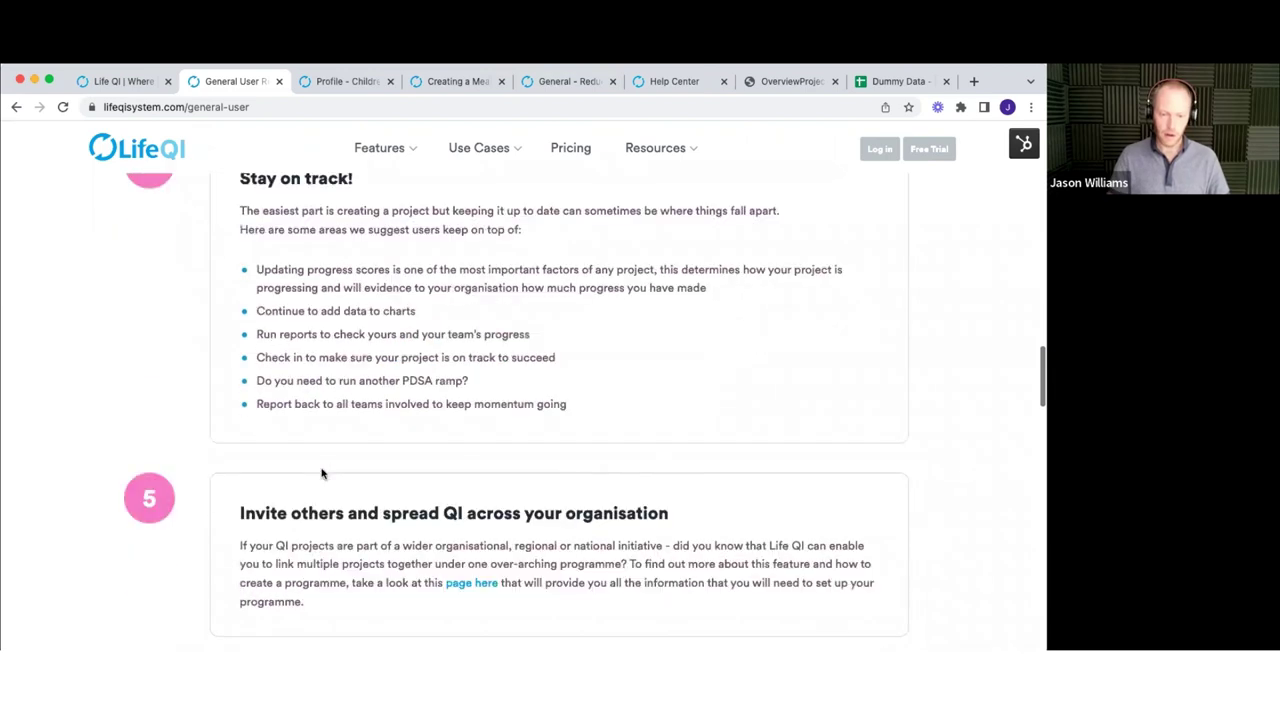
scroll(386, 257, down, 1)
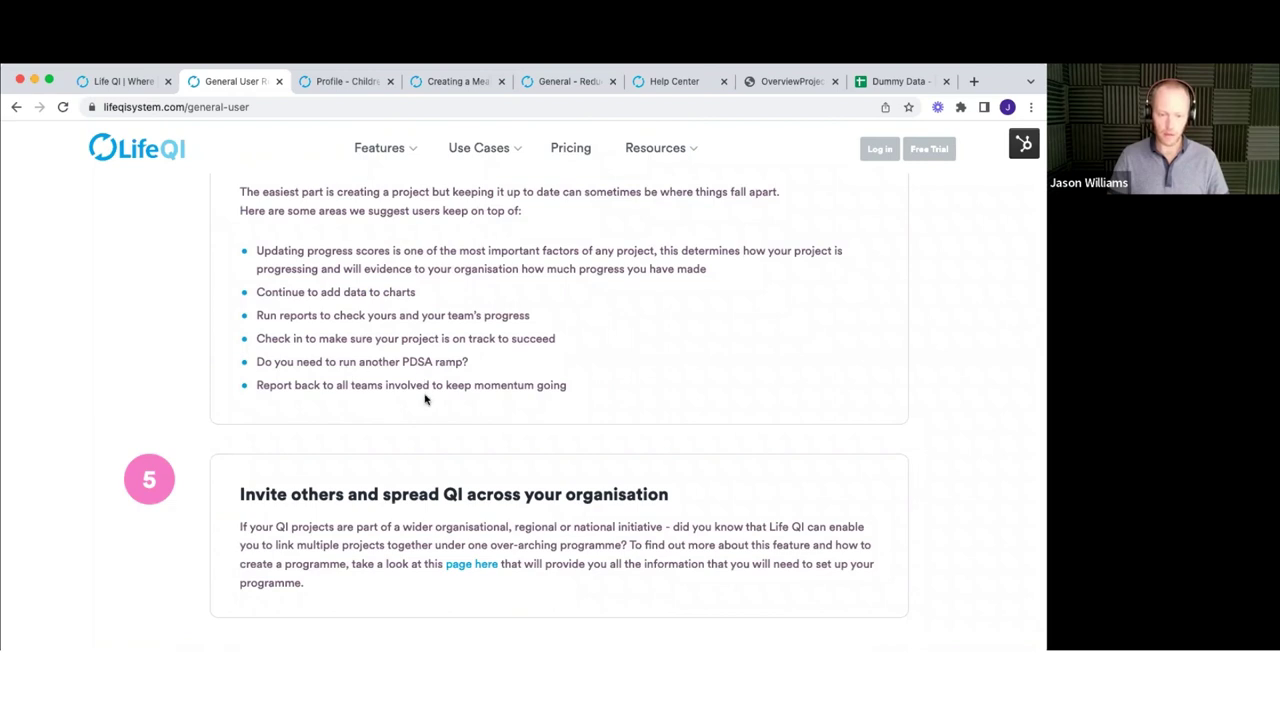
scroll(423, 398, down, 1)
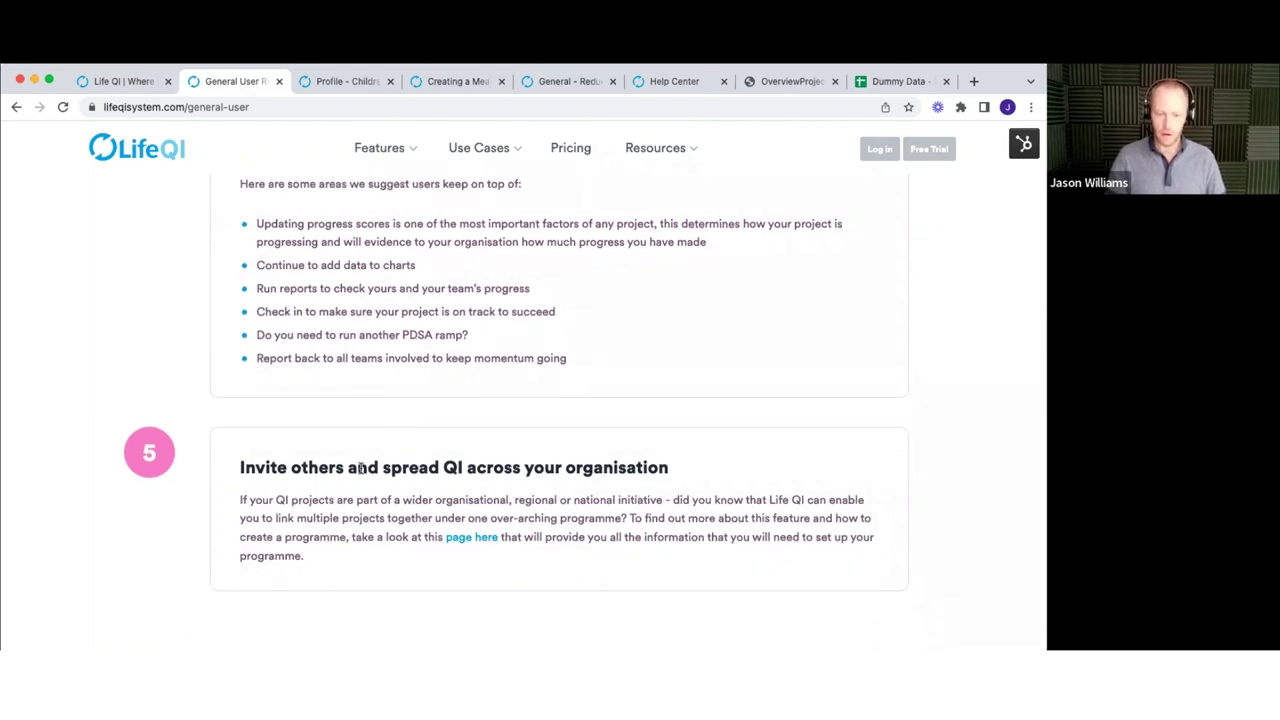
- Return to the Childrens Division group profile tab
click(342, 80)
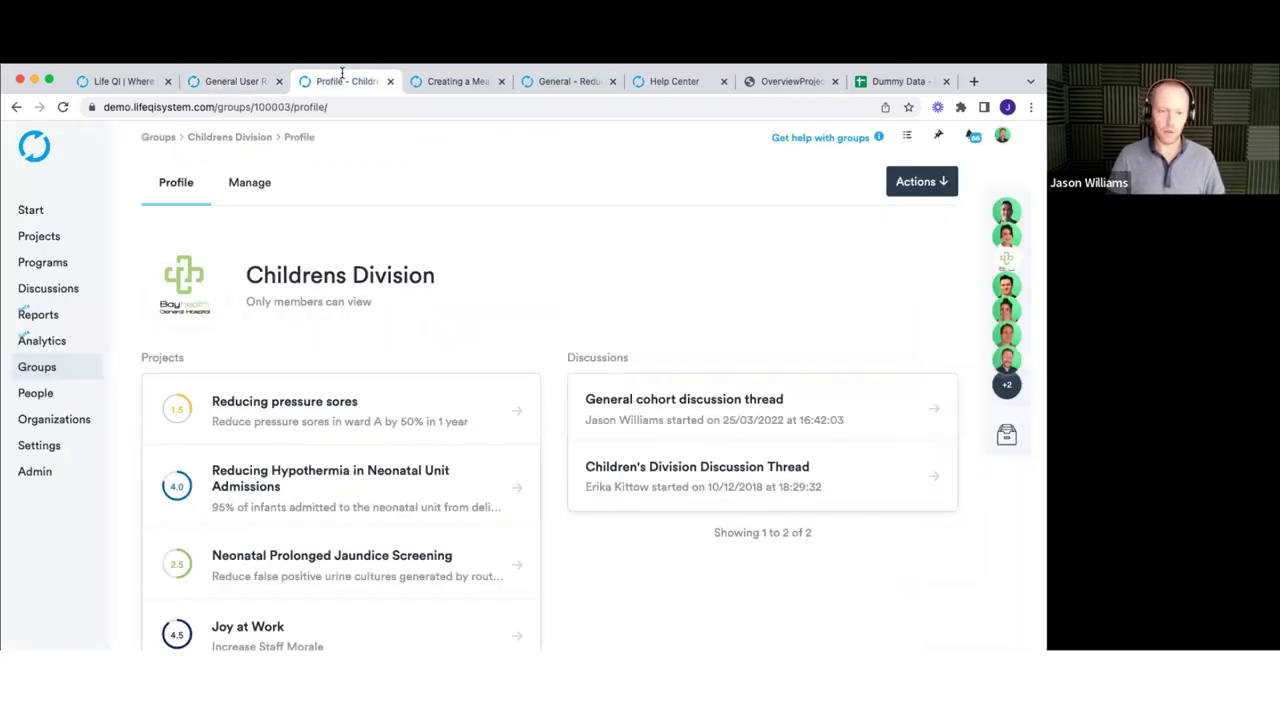
click(240, 84)
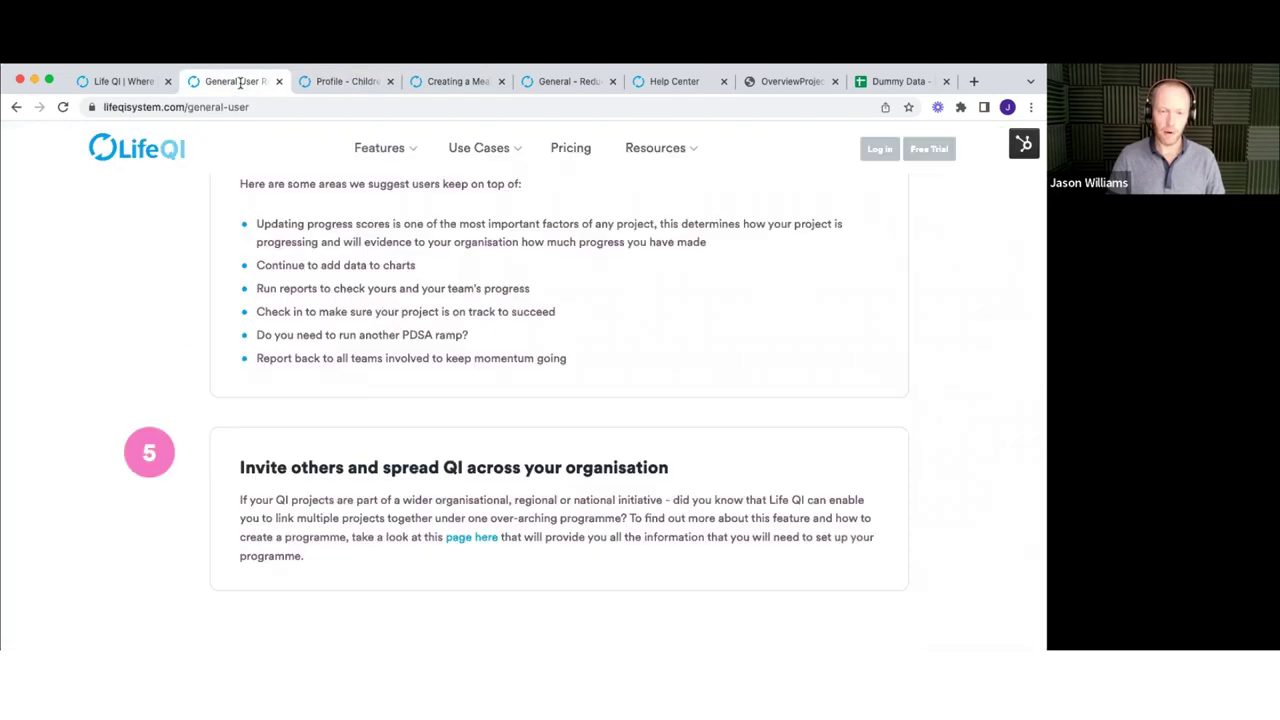
click(342, 81)
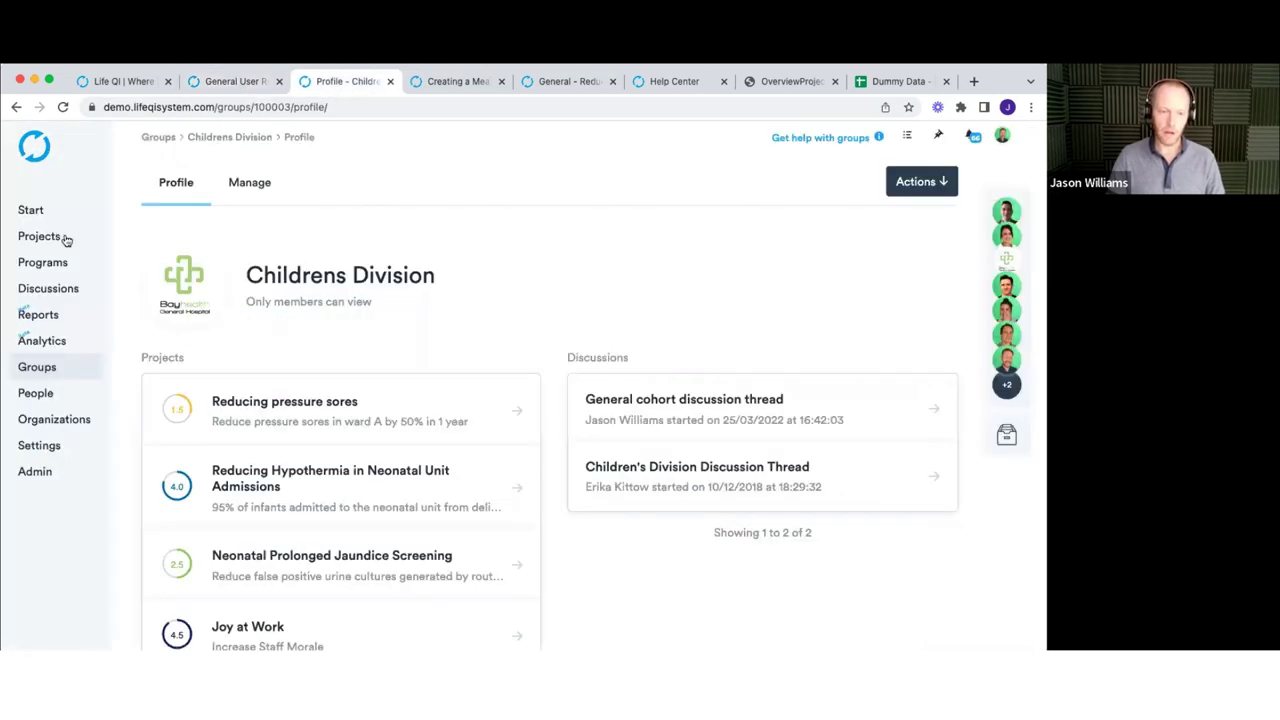